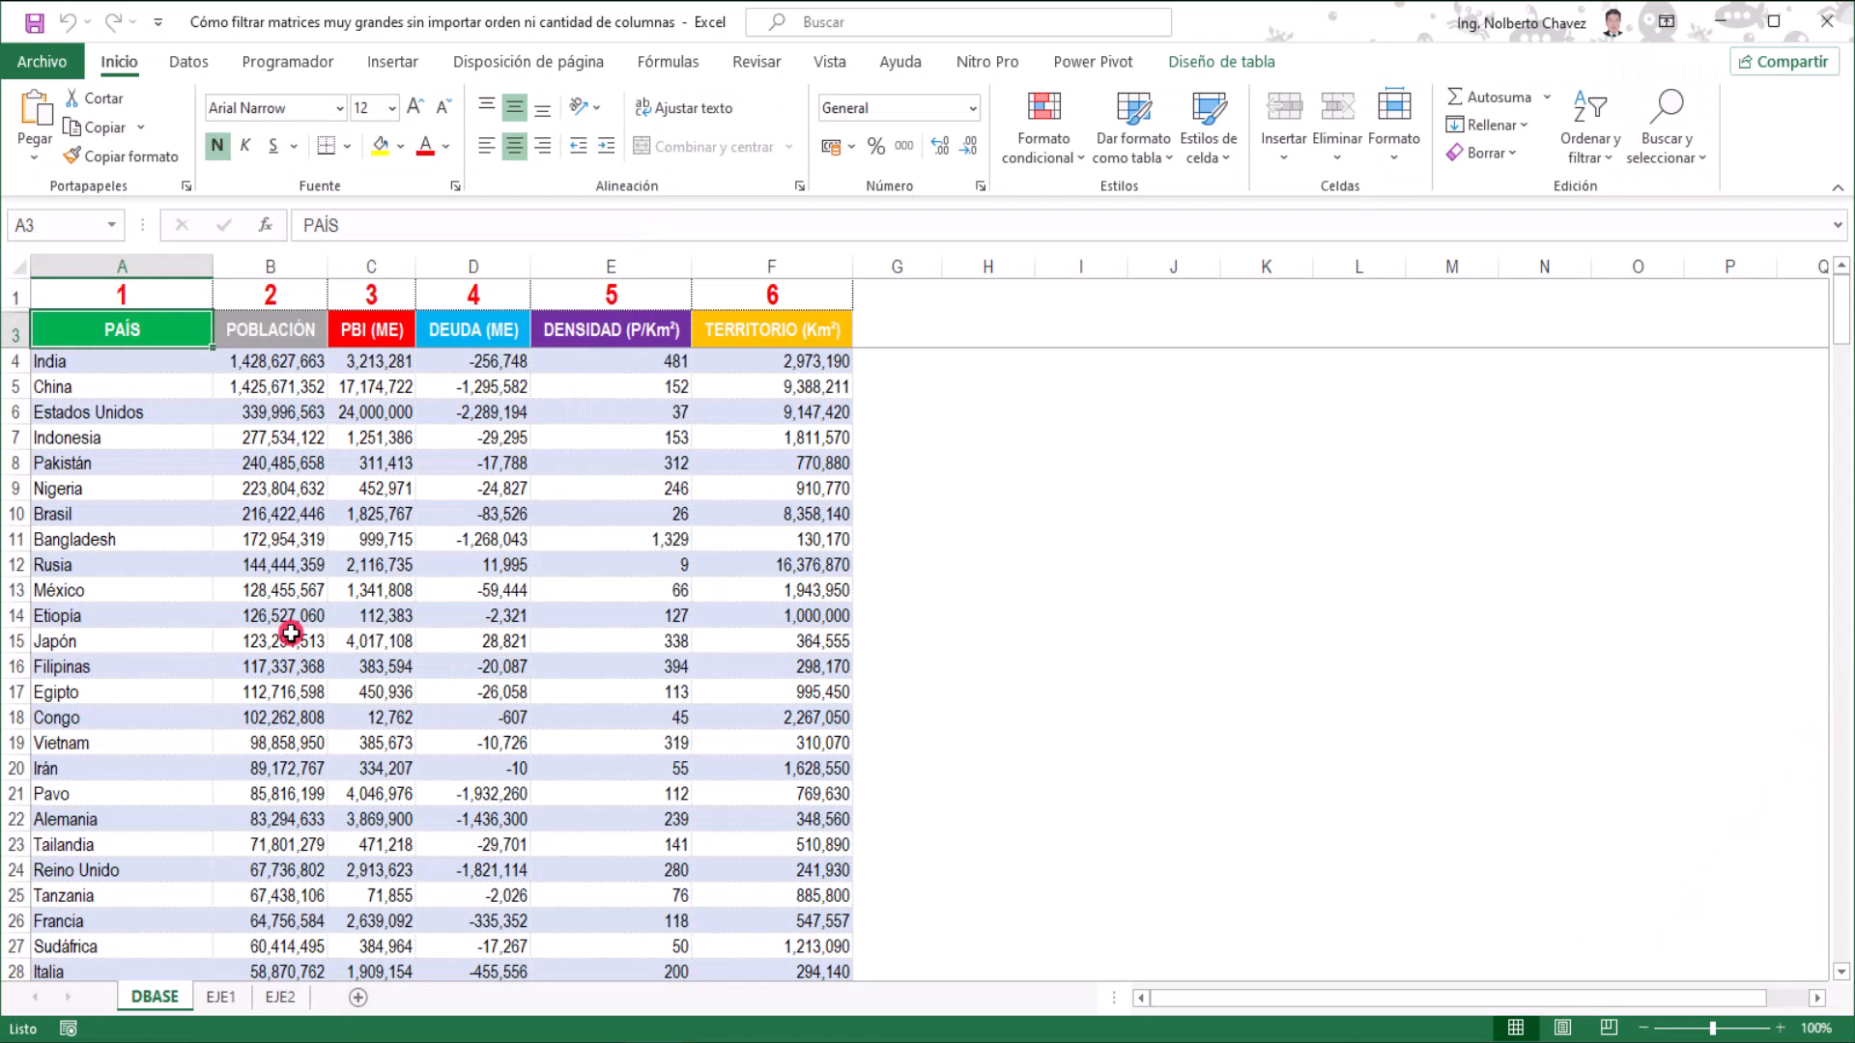
# Review the table's data columns one at a time, from PAÍS through TERRITORIO (Km²), on the DBASE sheet.
pyautogui.click(140, 311)
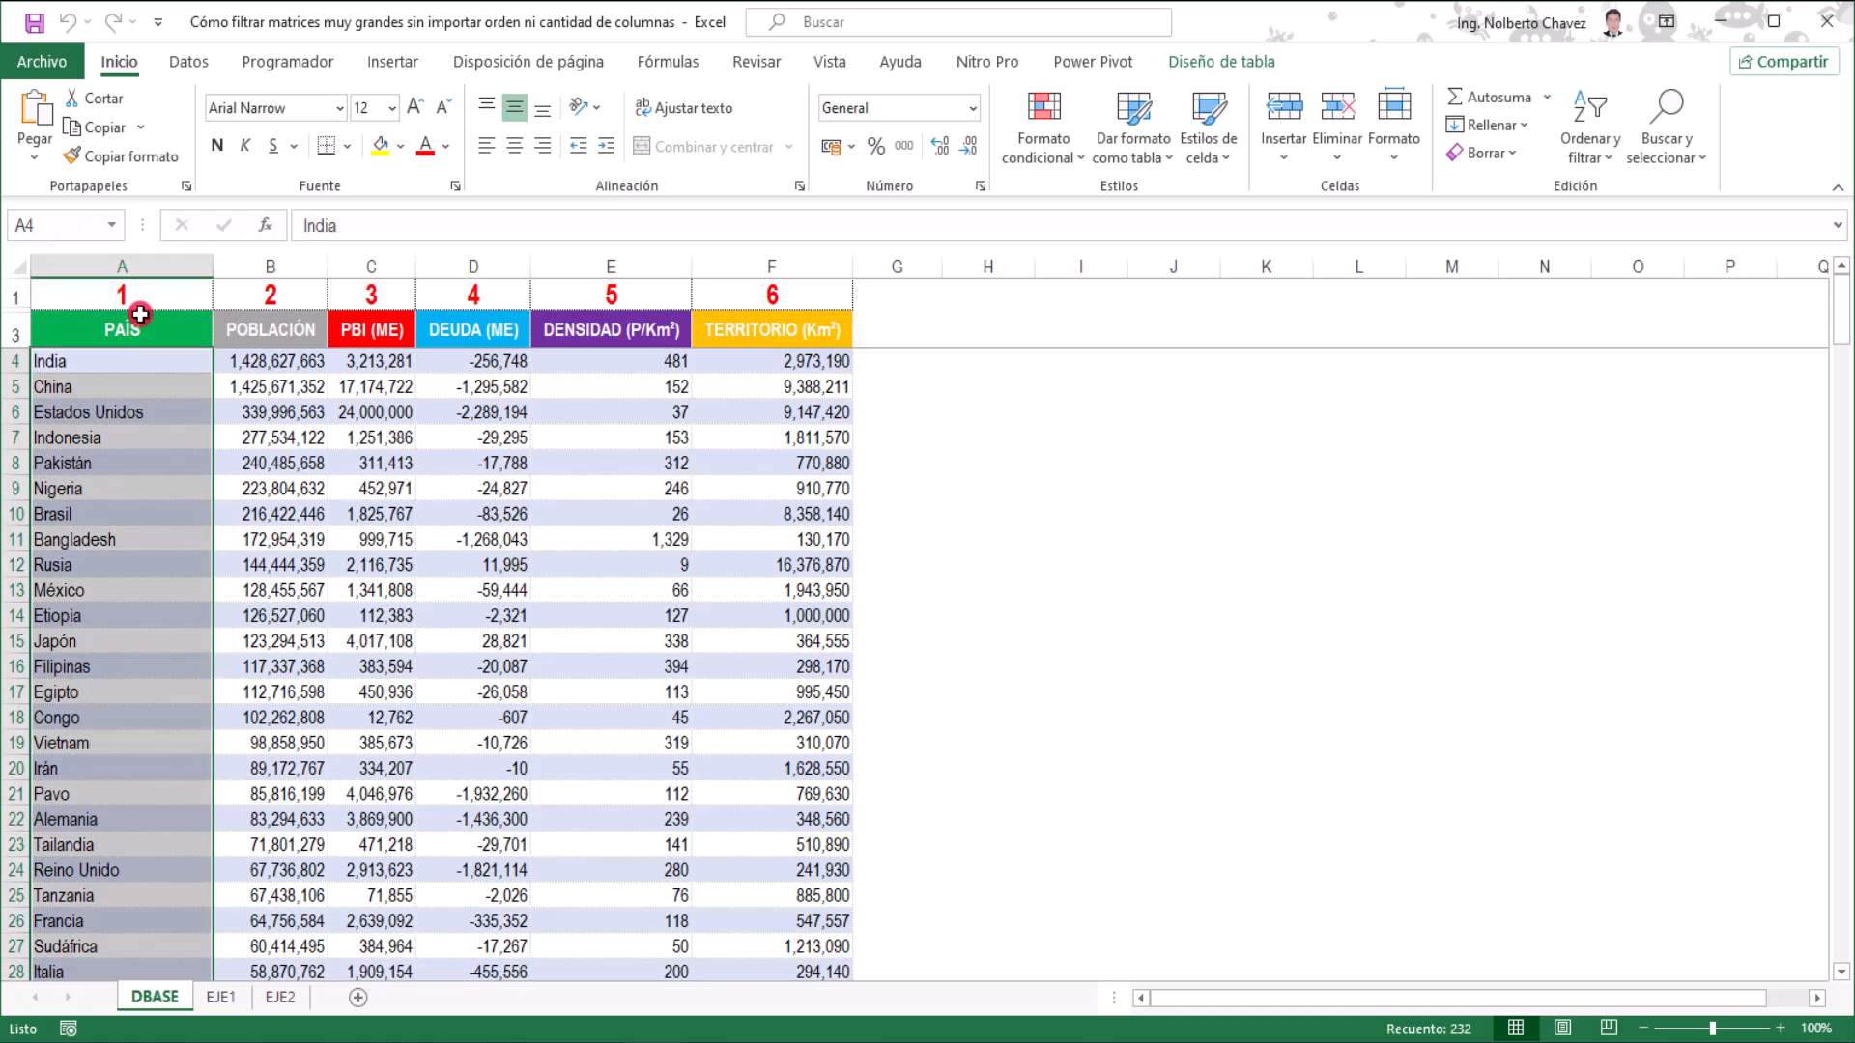
pyautogui.click(249, 316)
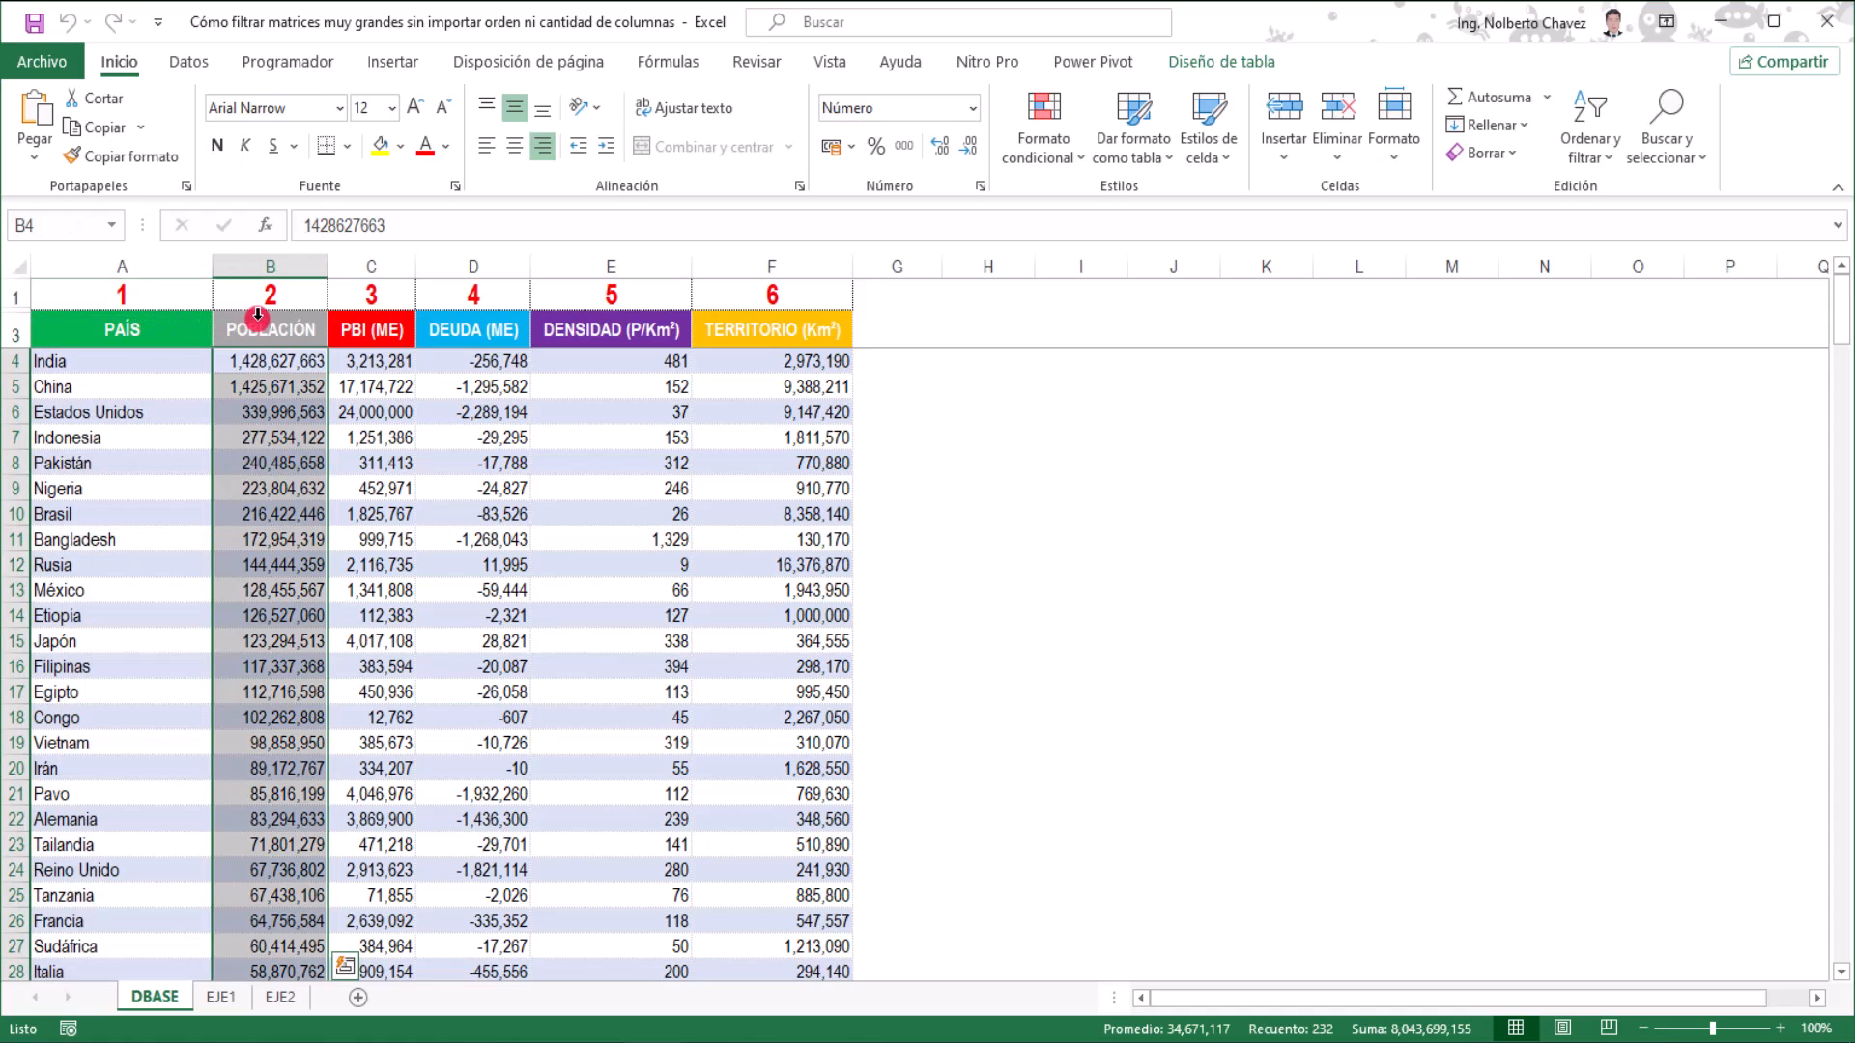
pyautogui.click(365, 310)
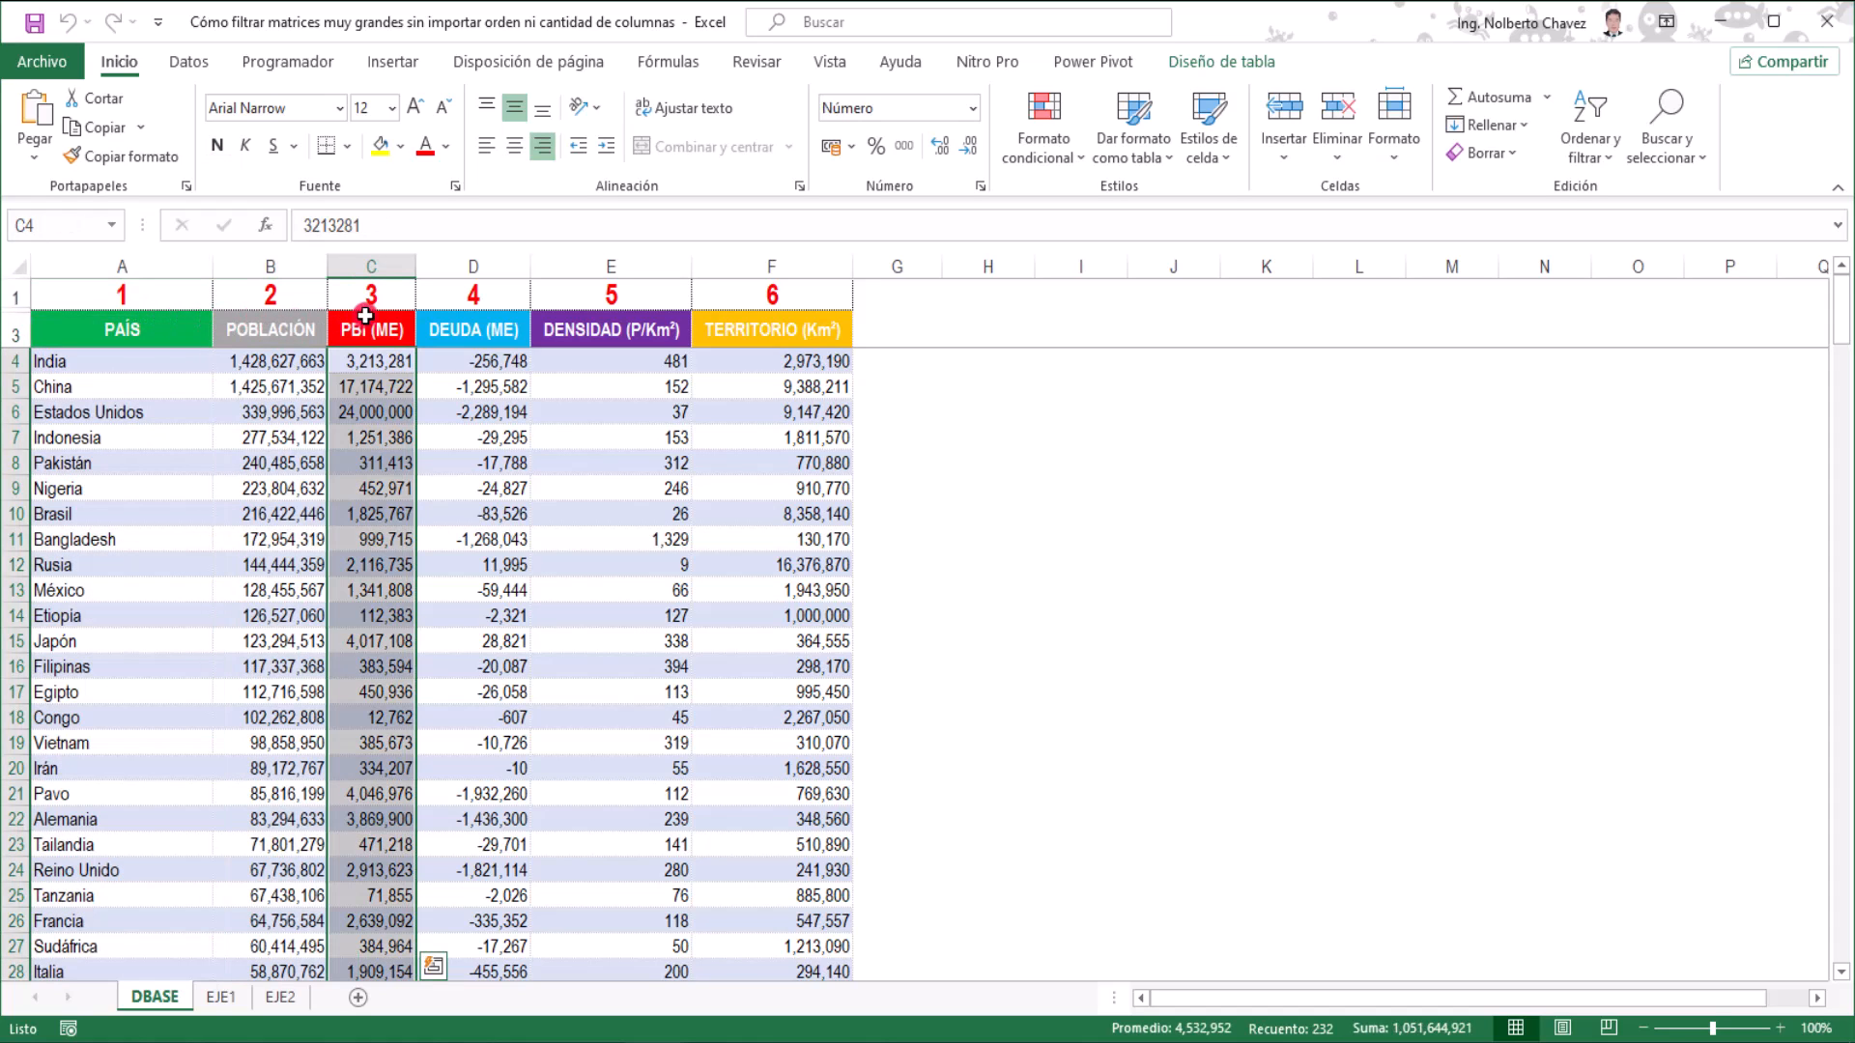
pyautogui.click(464, 317)
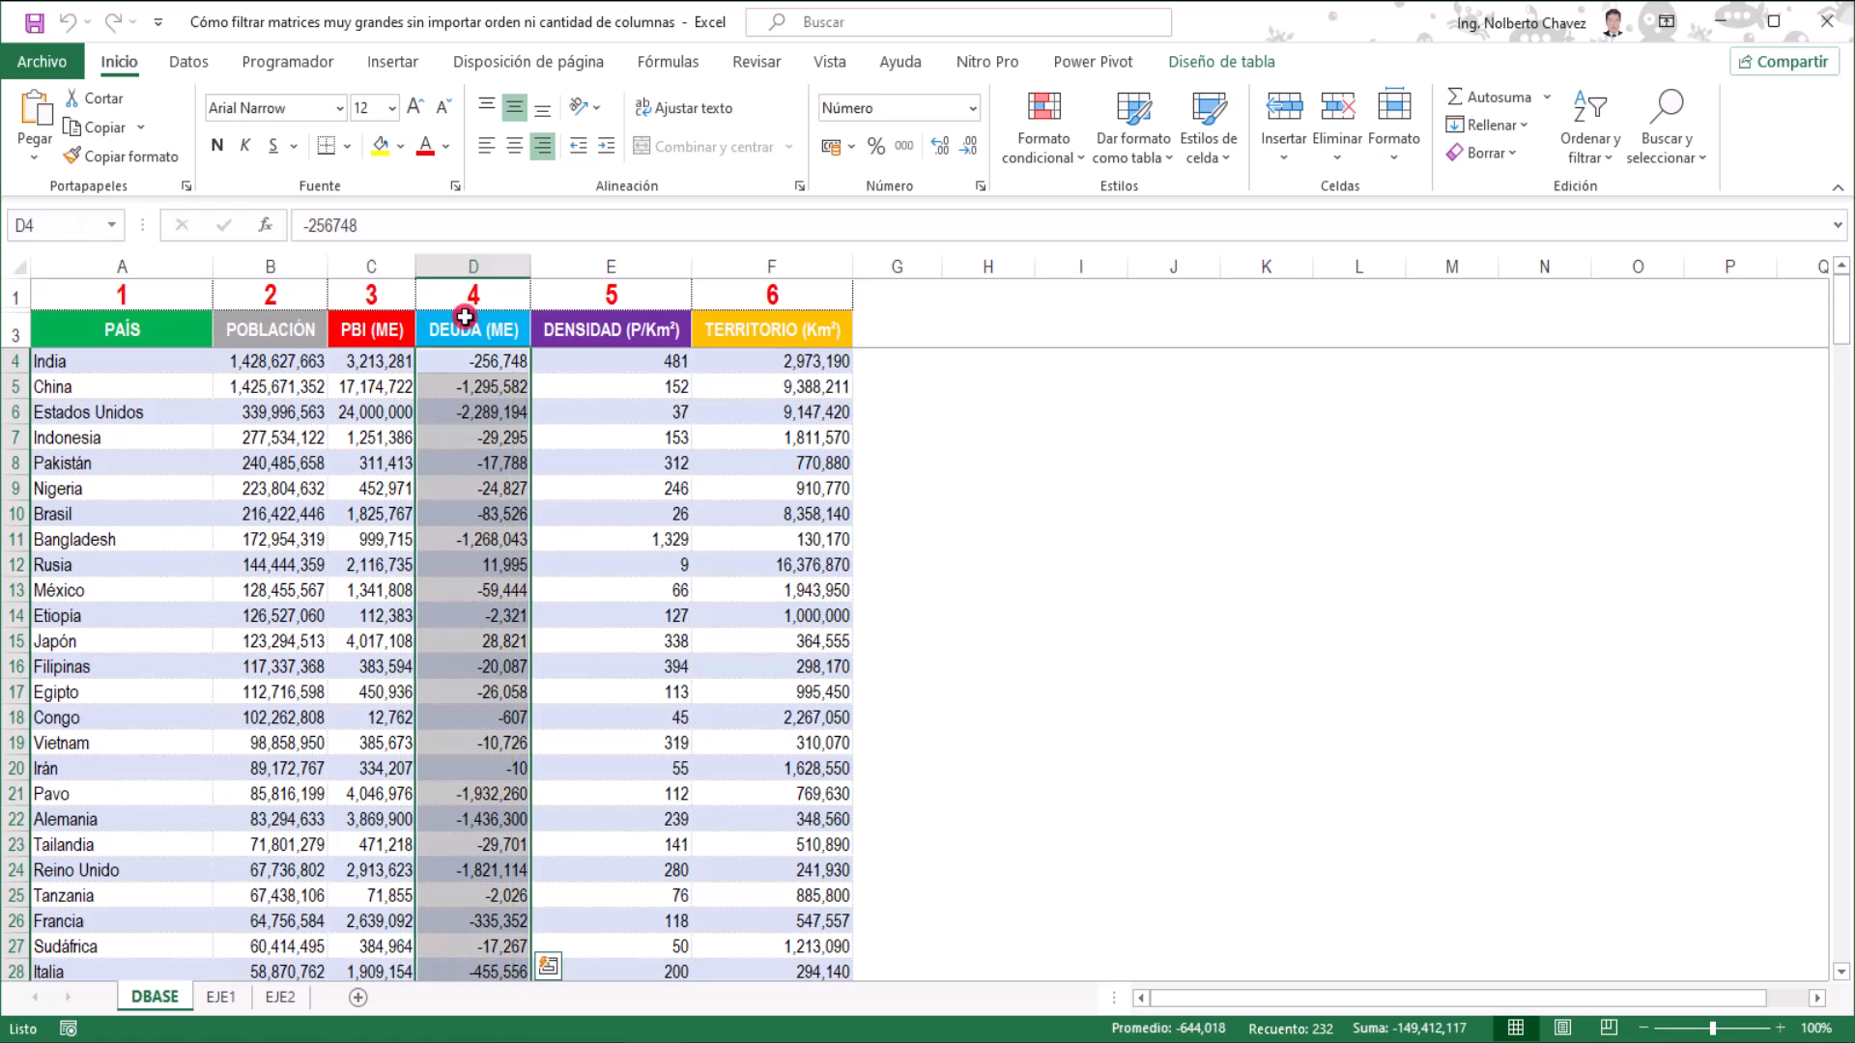
pyautogui.click(550, 317)
pyautogui.click(742, 311)
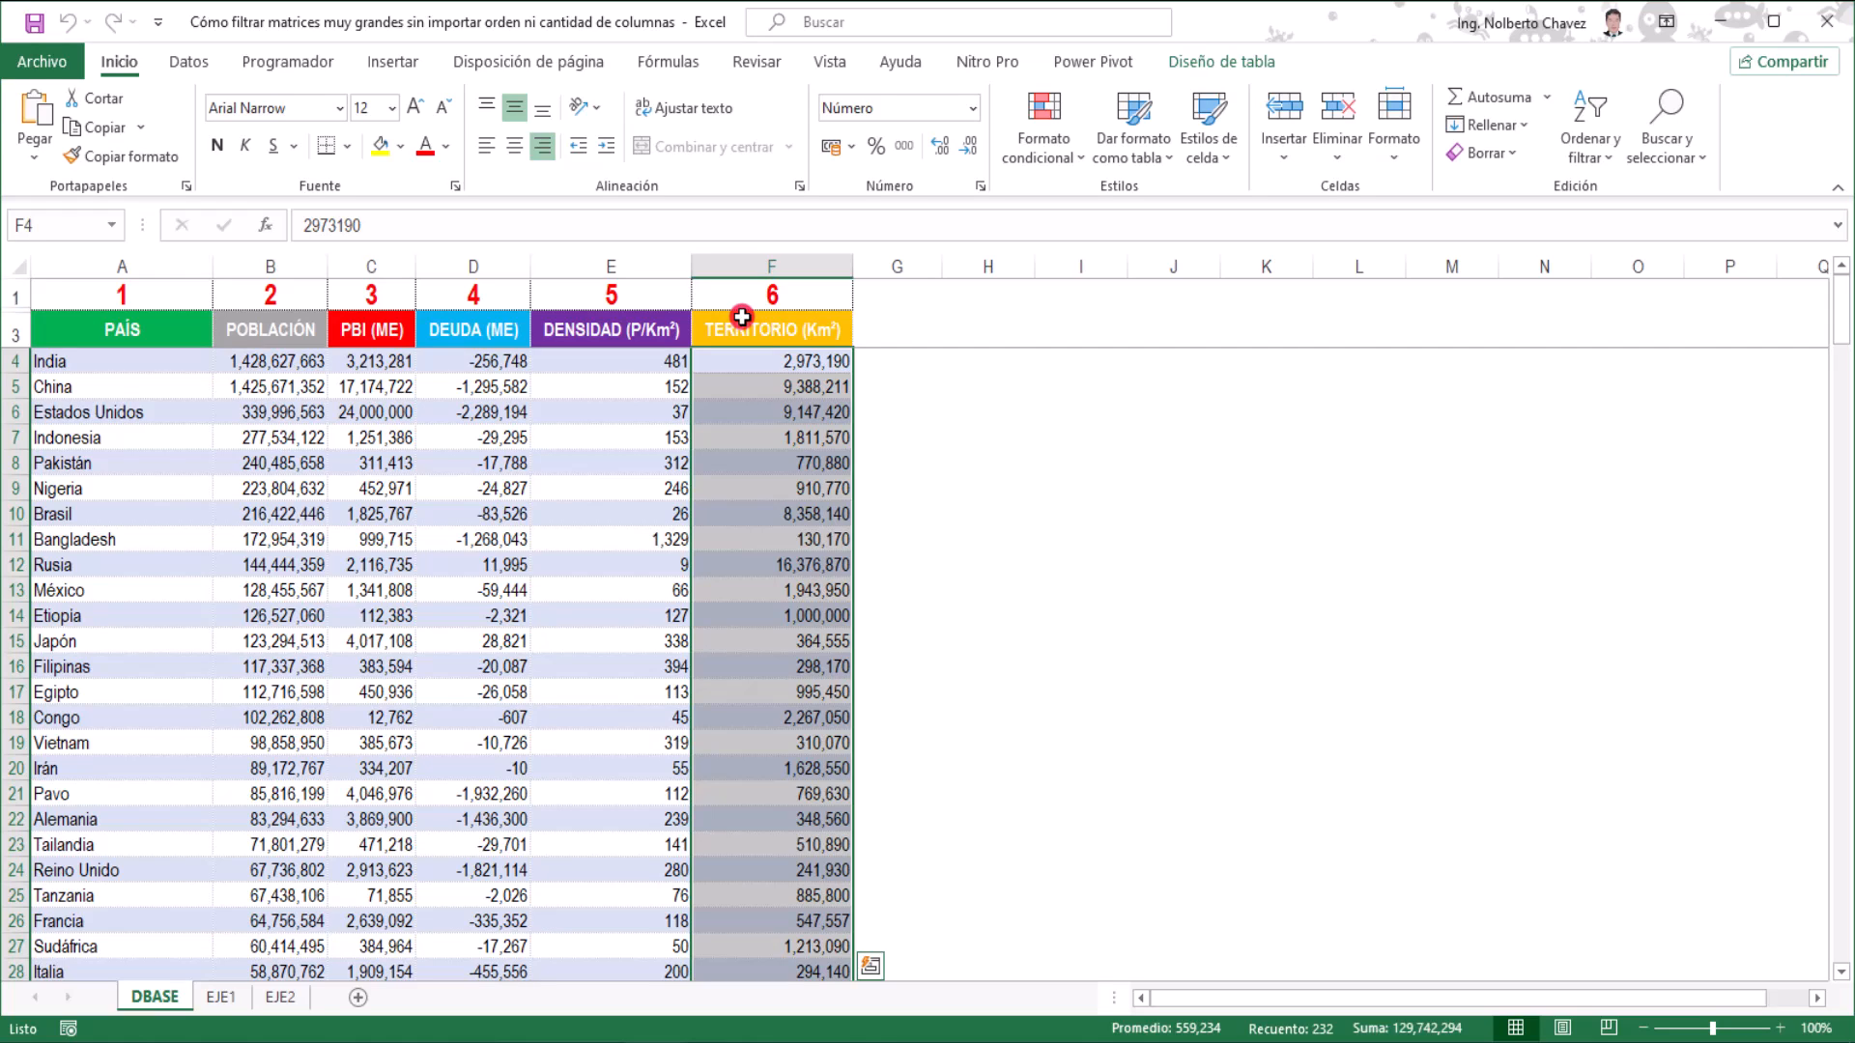
# Examine the column numbers 1 to 6 in row 1 and match them to sheet columns A to F.
pyautogui.click(13, 298)
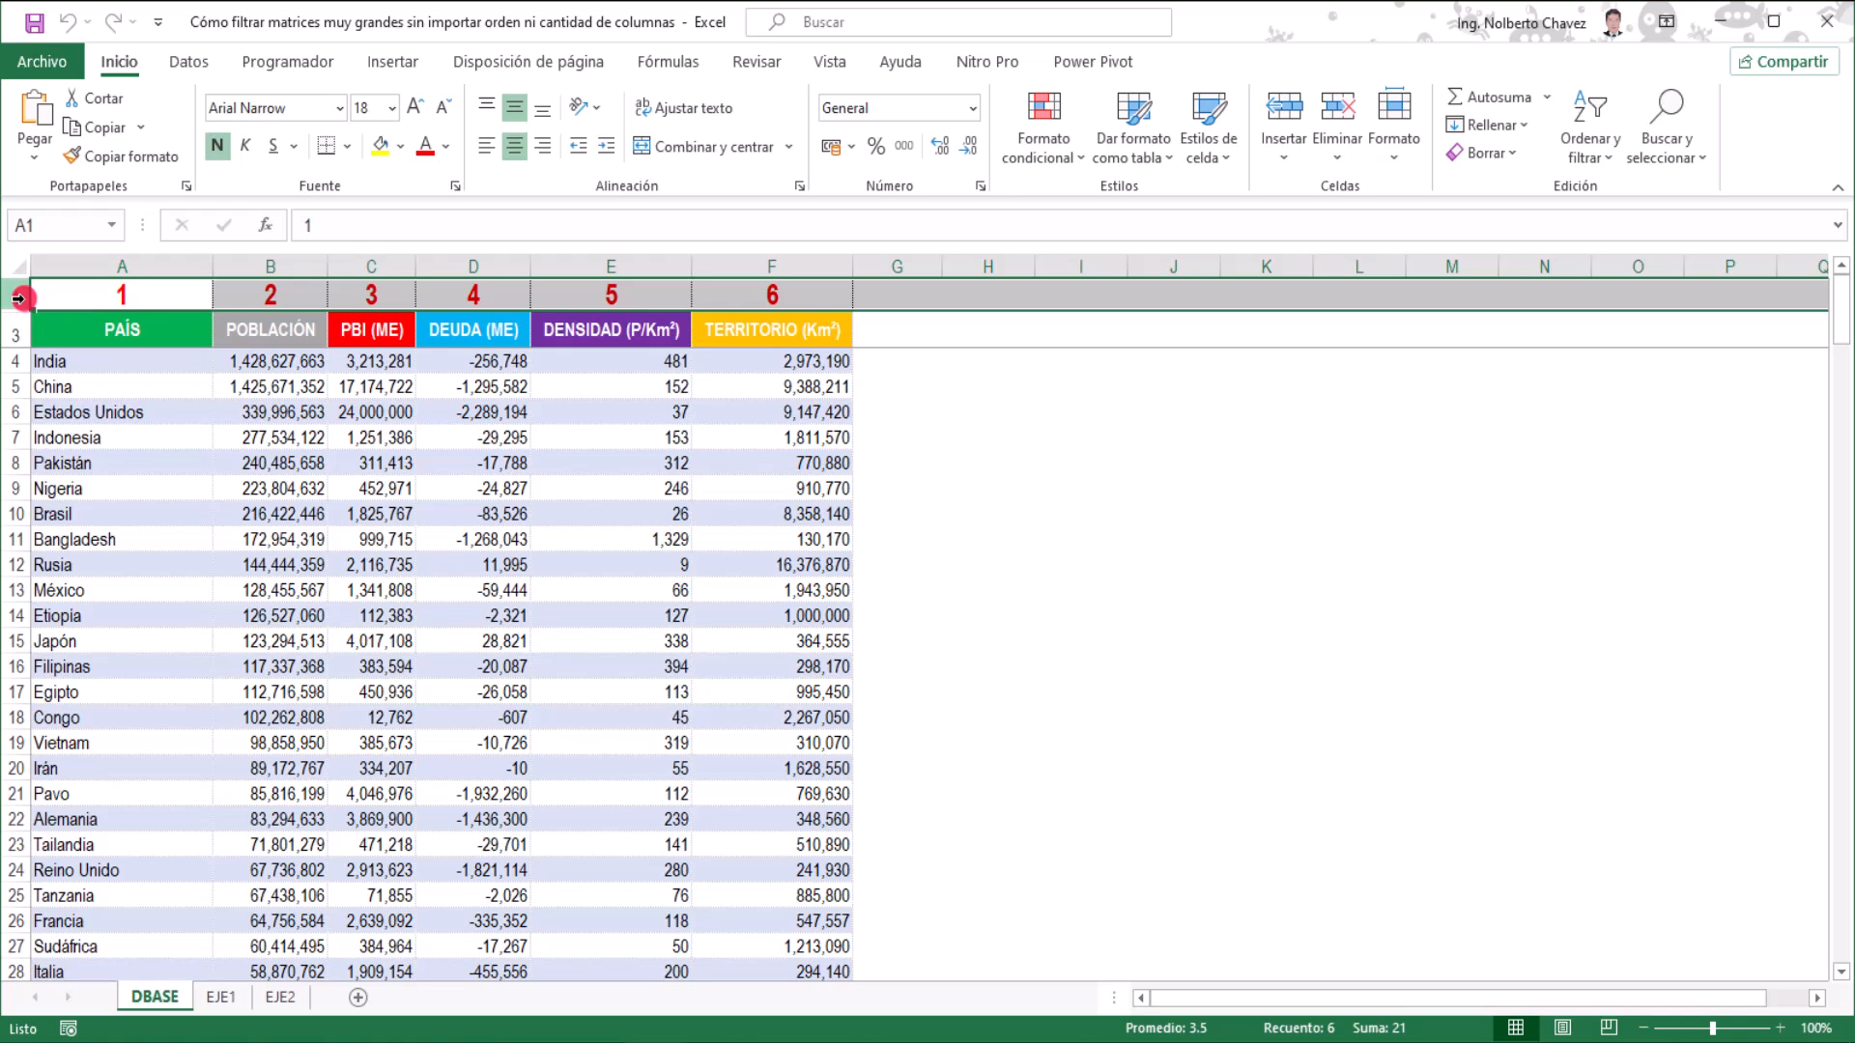
pyautogui.click(108, 271)
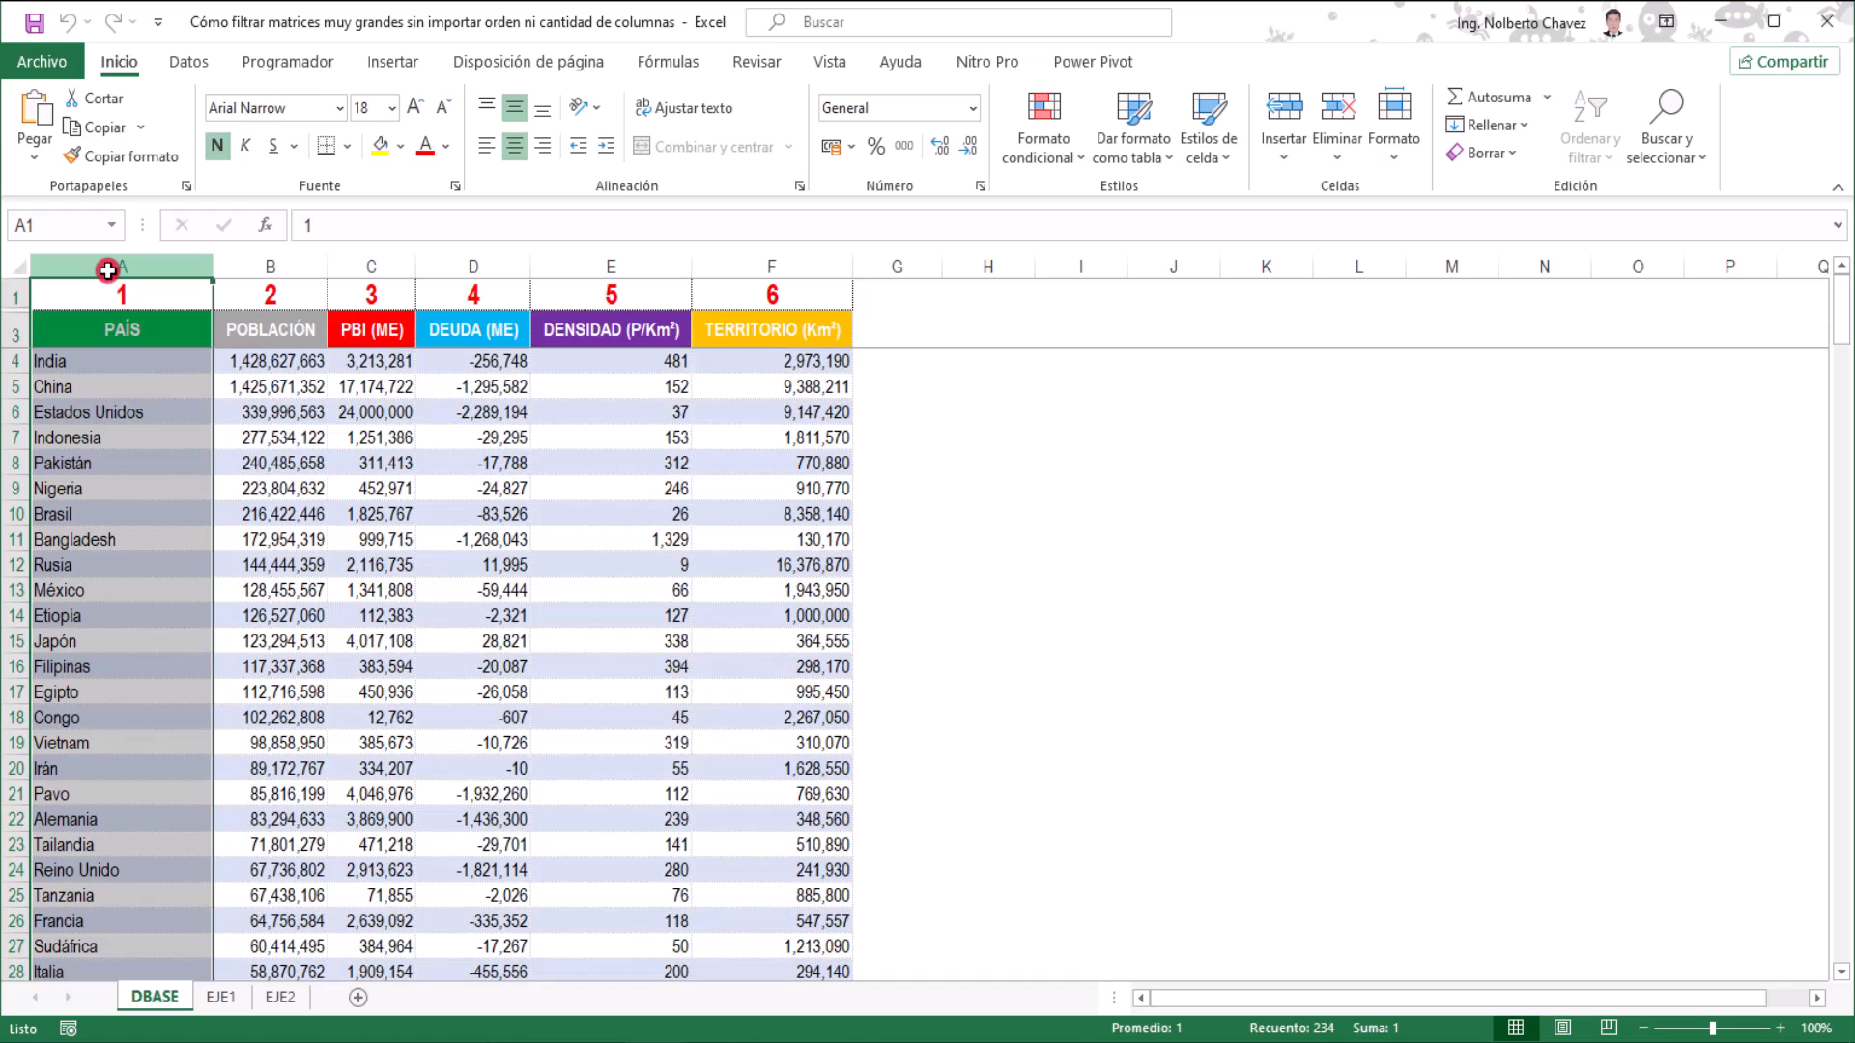
pyautogui.click(250, 268)
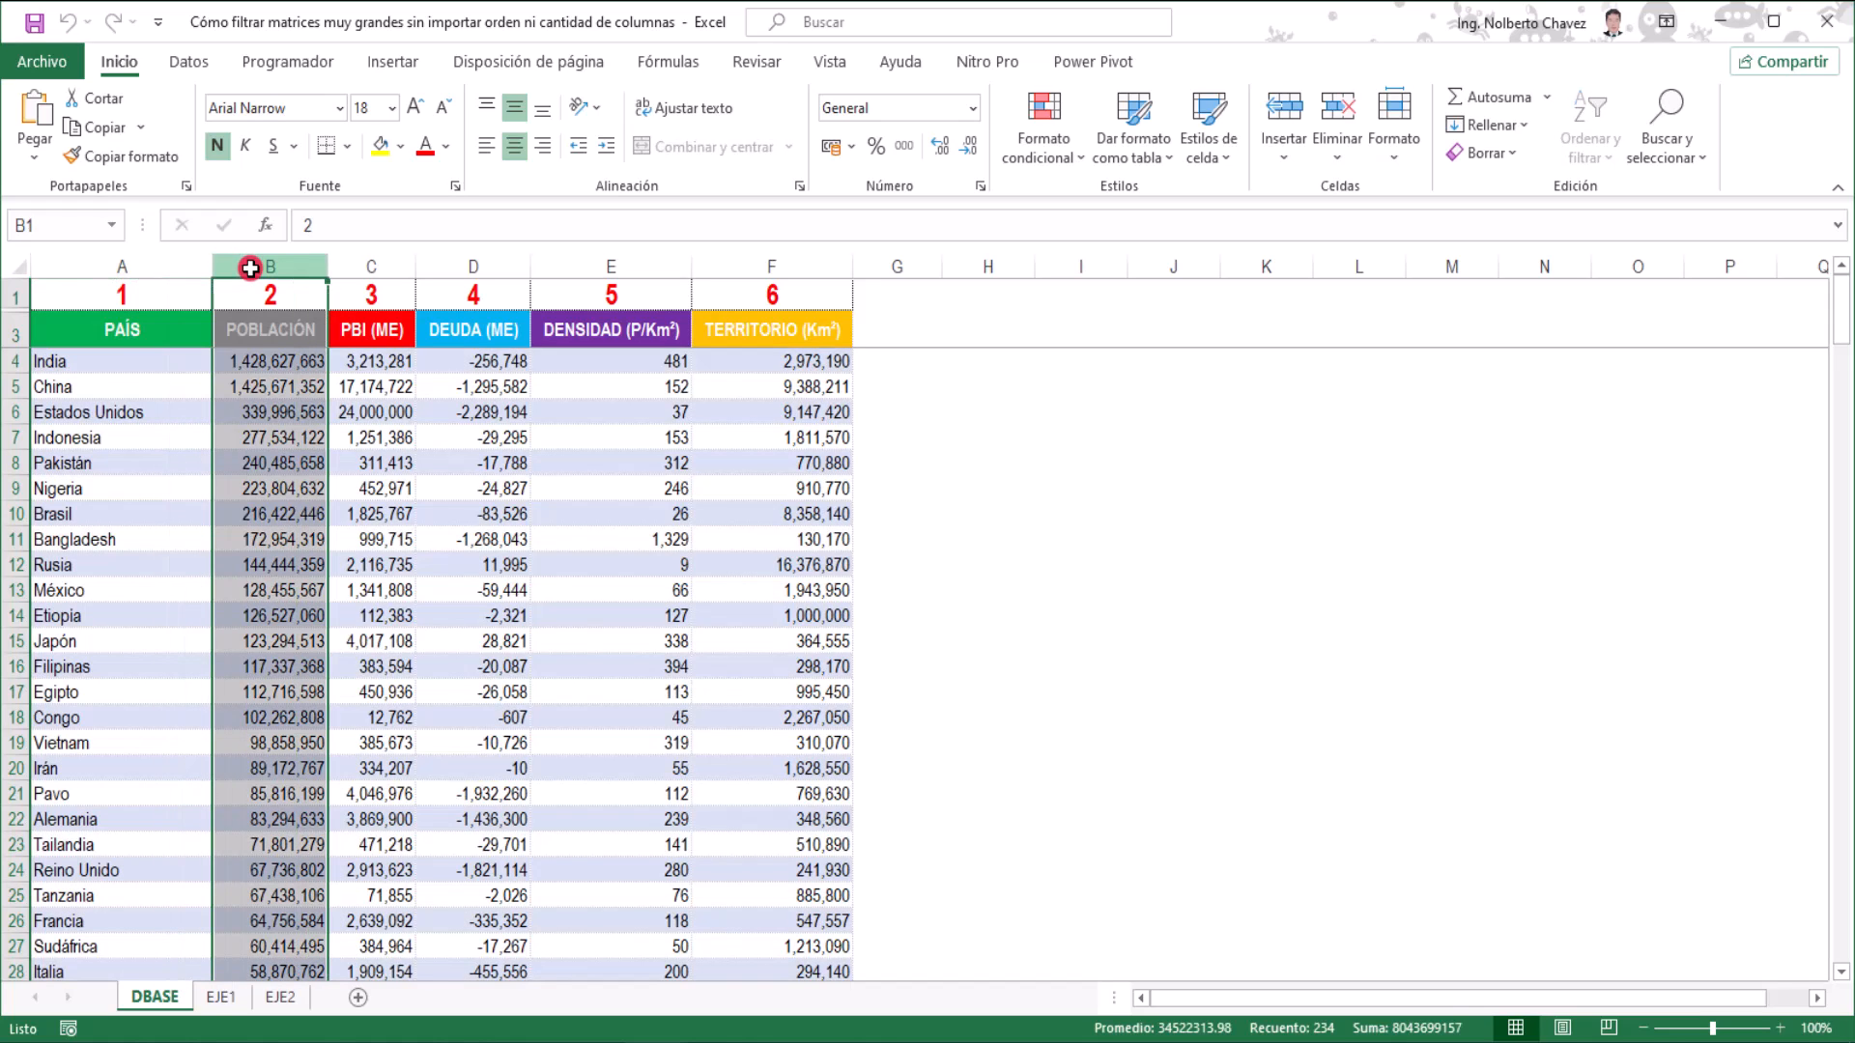
pyautogui.click(366, 269)
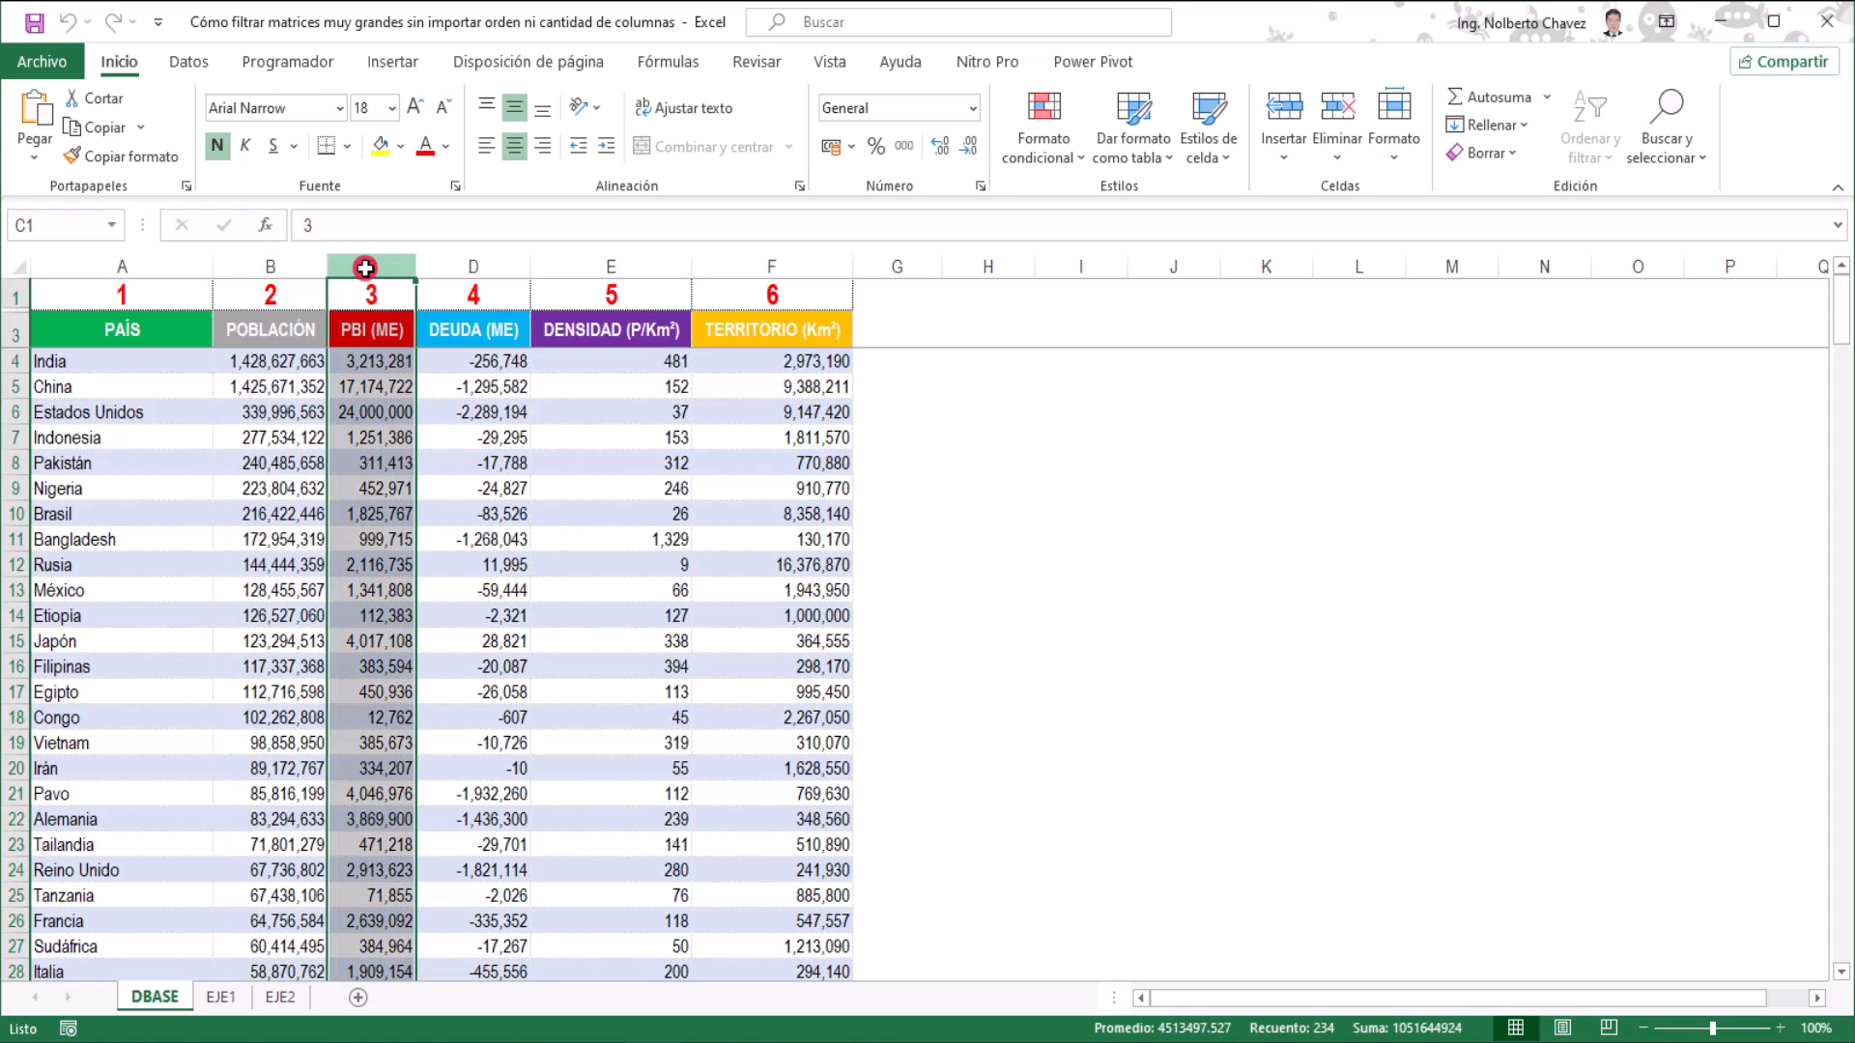
pyautogui.click(457, 268)
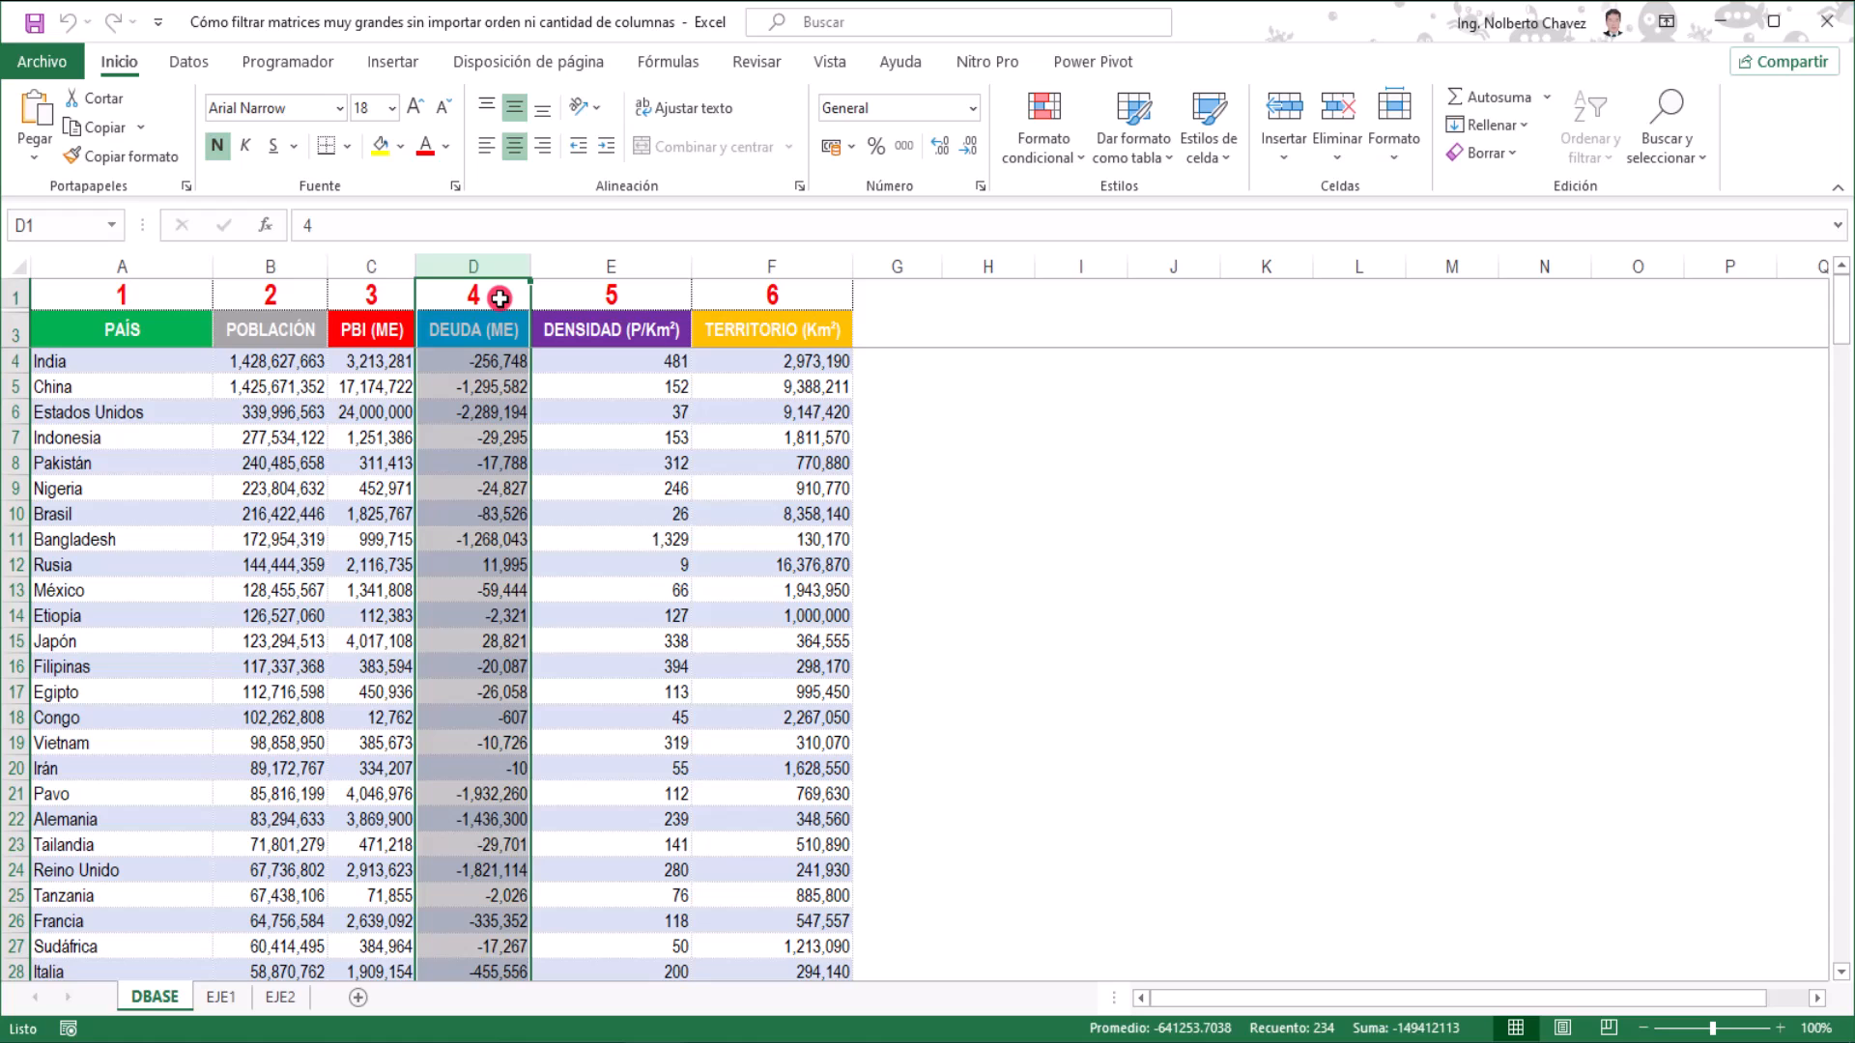
pyautogui.moveTo(560, 265); pyautogui.dragTo(752, 261)
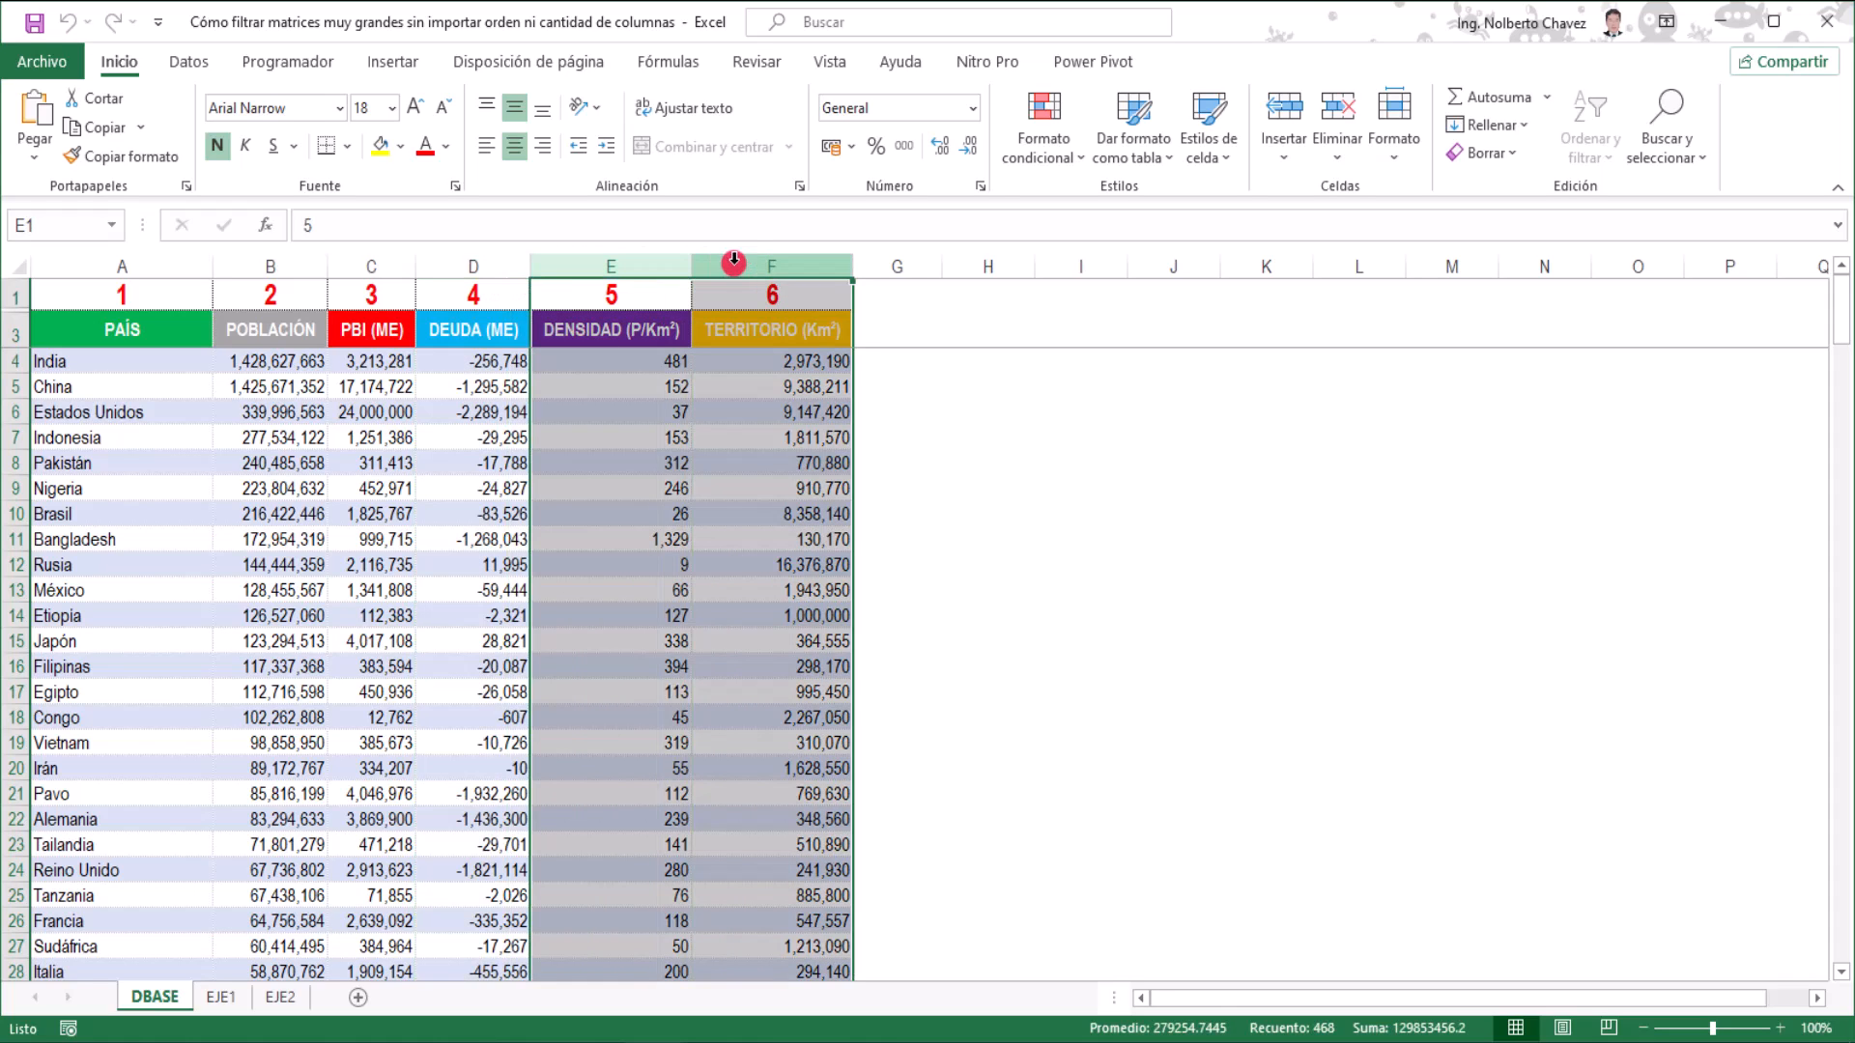
pyautogui.moveTo(67, 299); pyautogui.dragTo(762, 292)
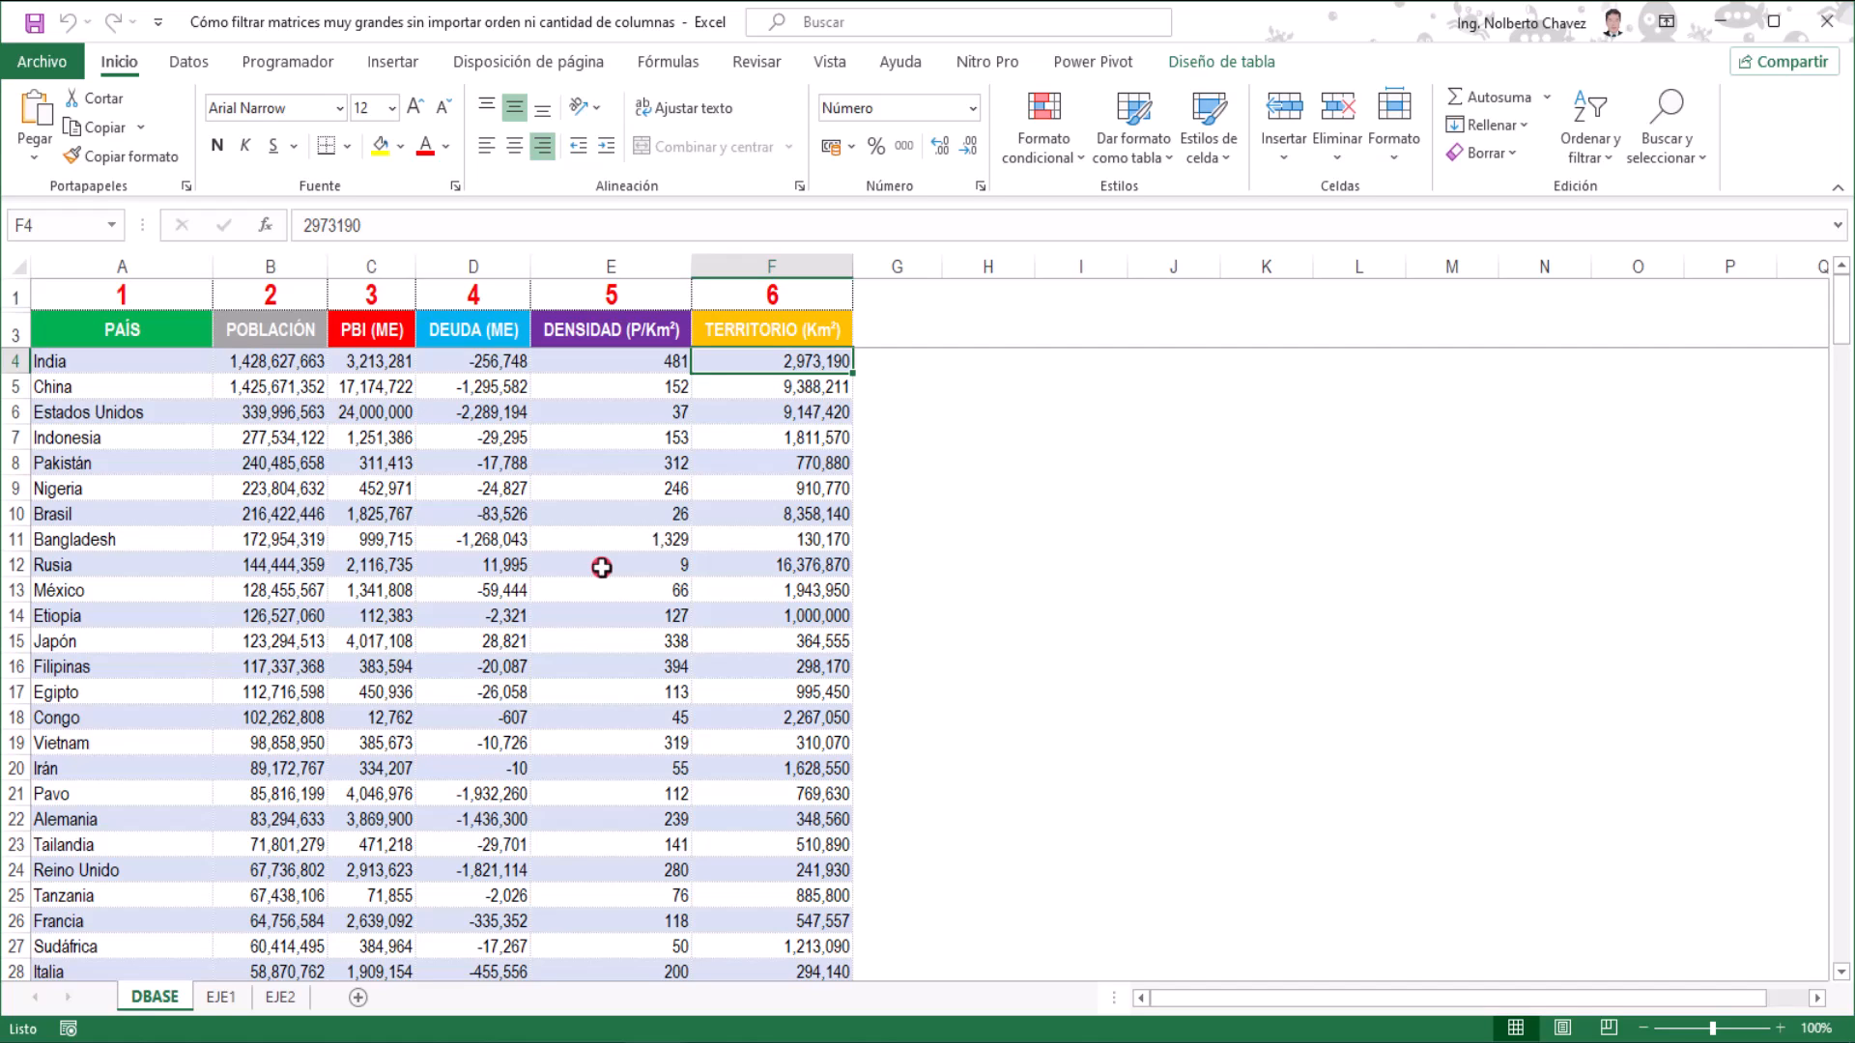
# Check the name assigned to the country data table in its table design properties.
pyautogui.click(1203, 64)
pyautogui.click(104, 125)
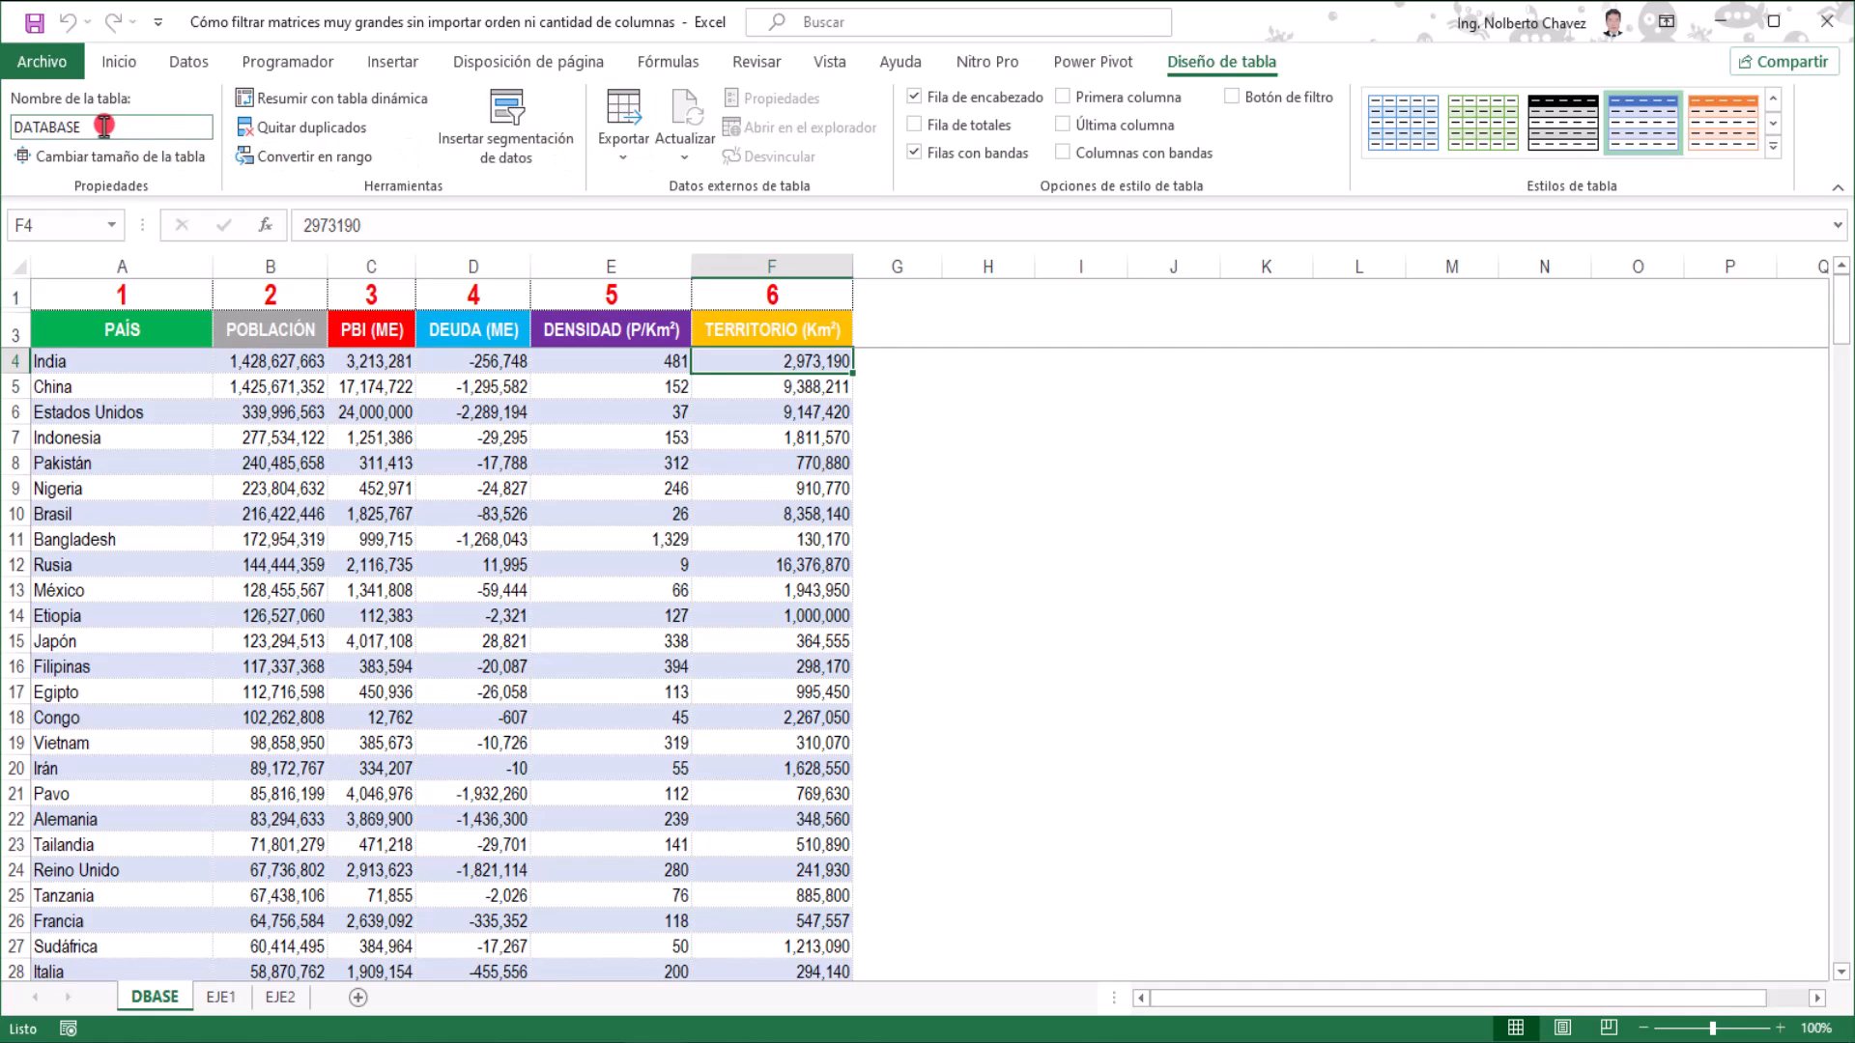
pyautogui.click(104, 126)
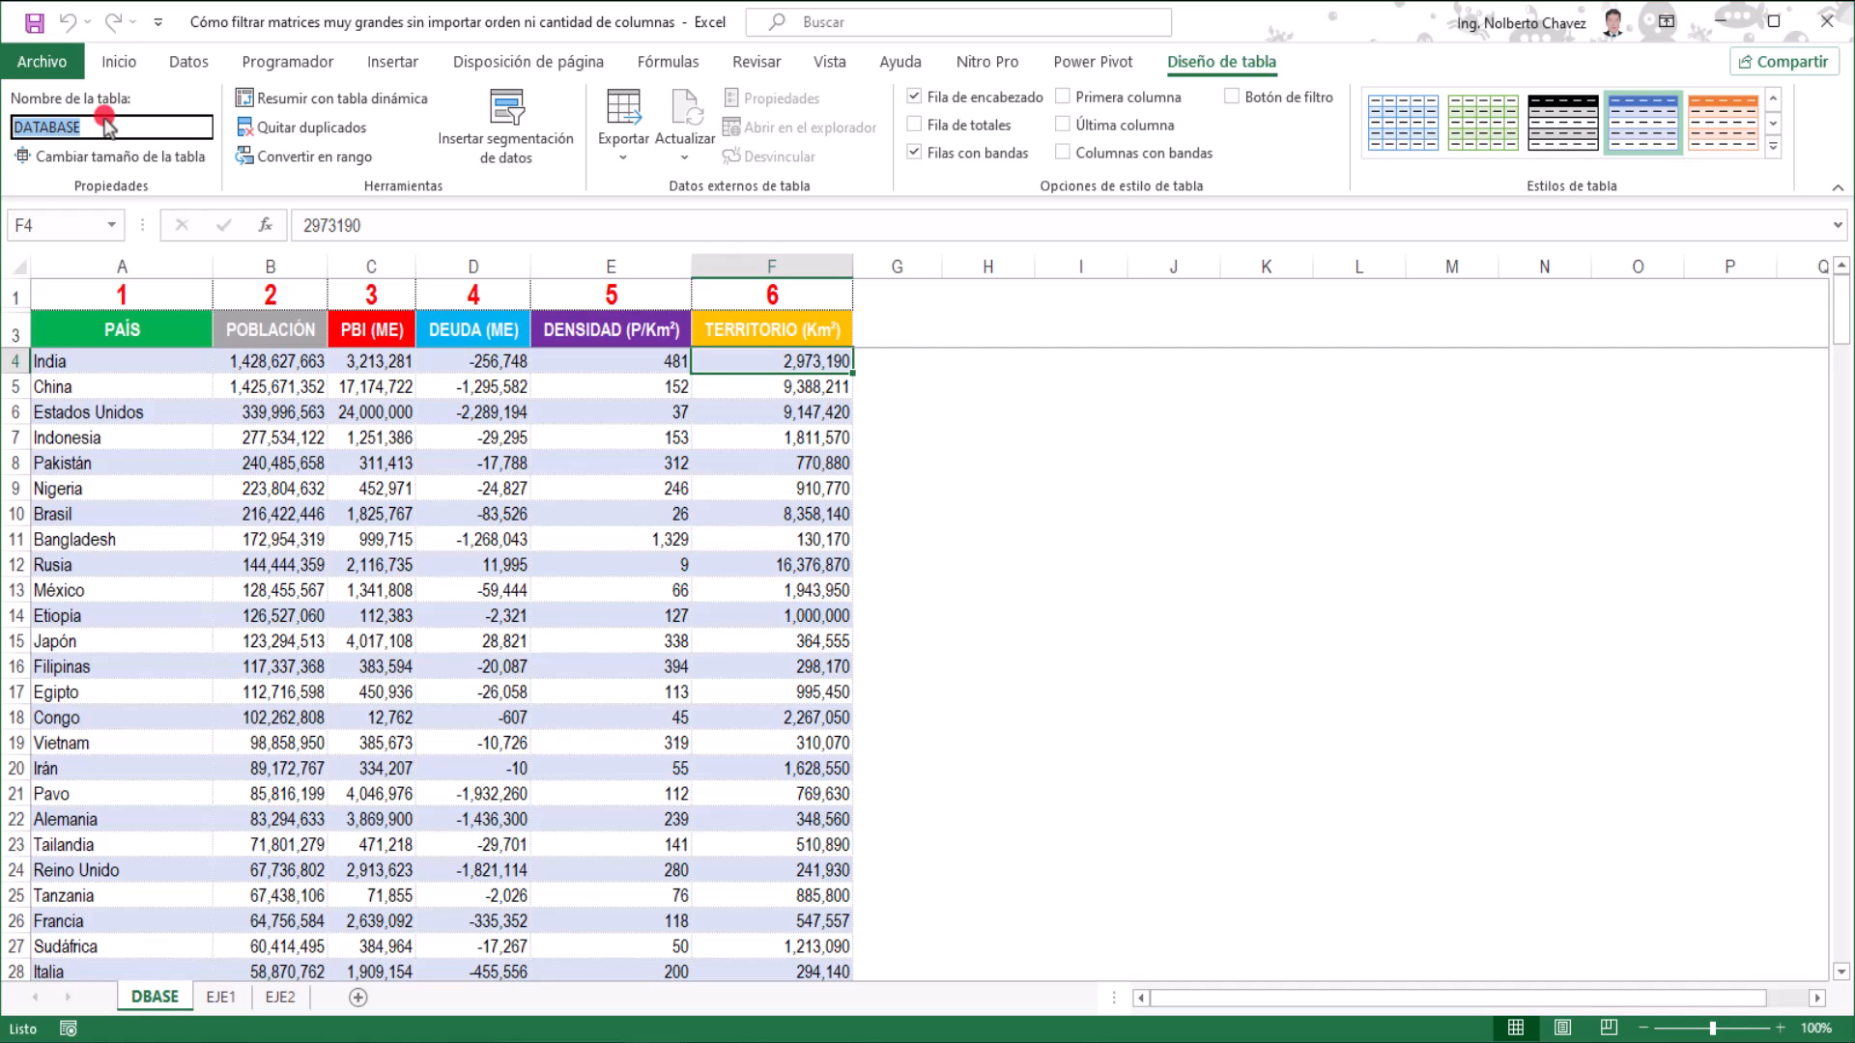
pyautogui.click(340, 487)
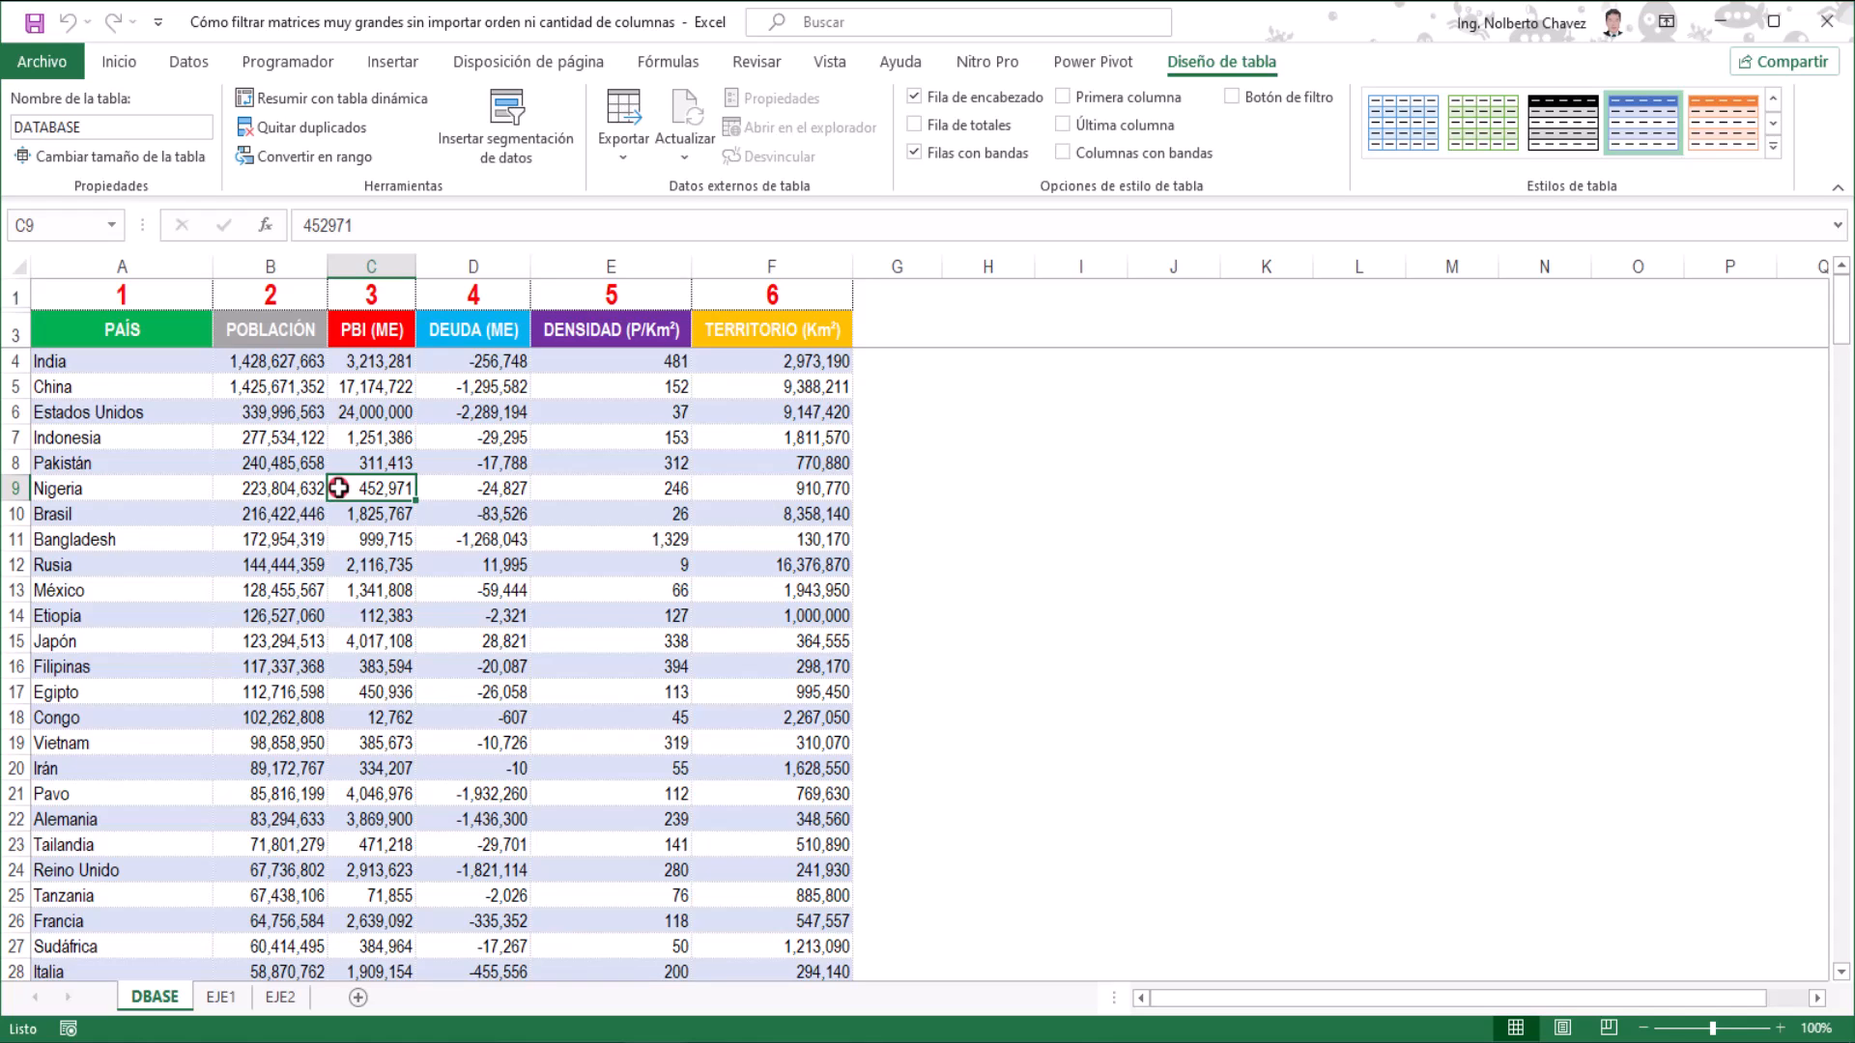
# Open a second window of the workbook and arrange both windows side by side.
pyautogui.click(837, 62)
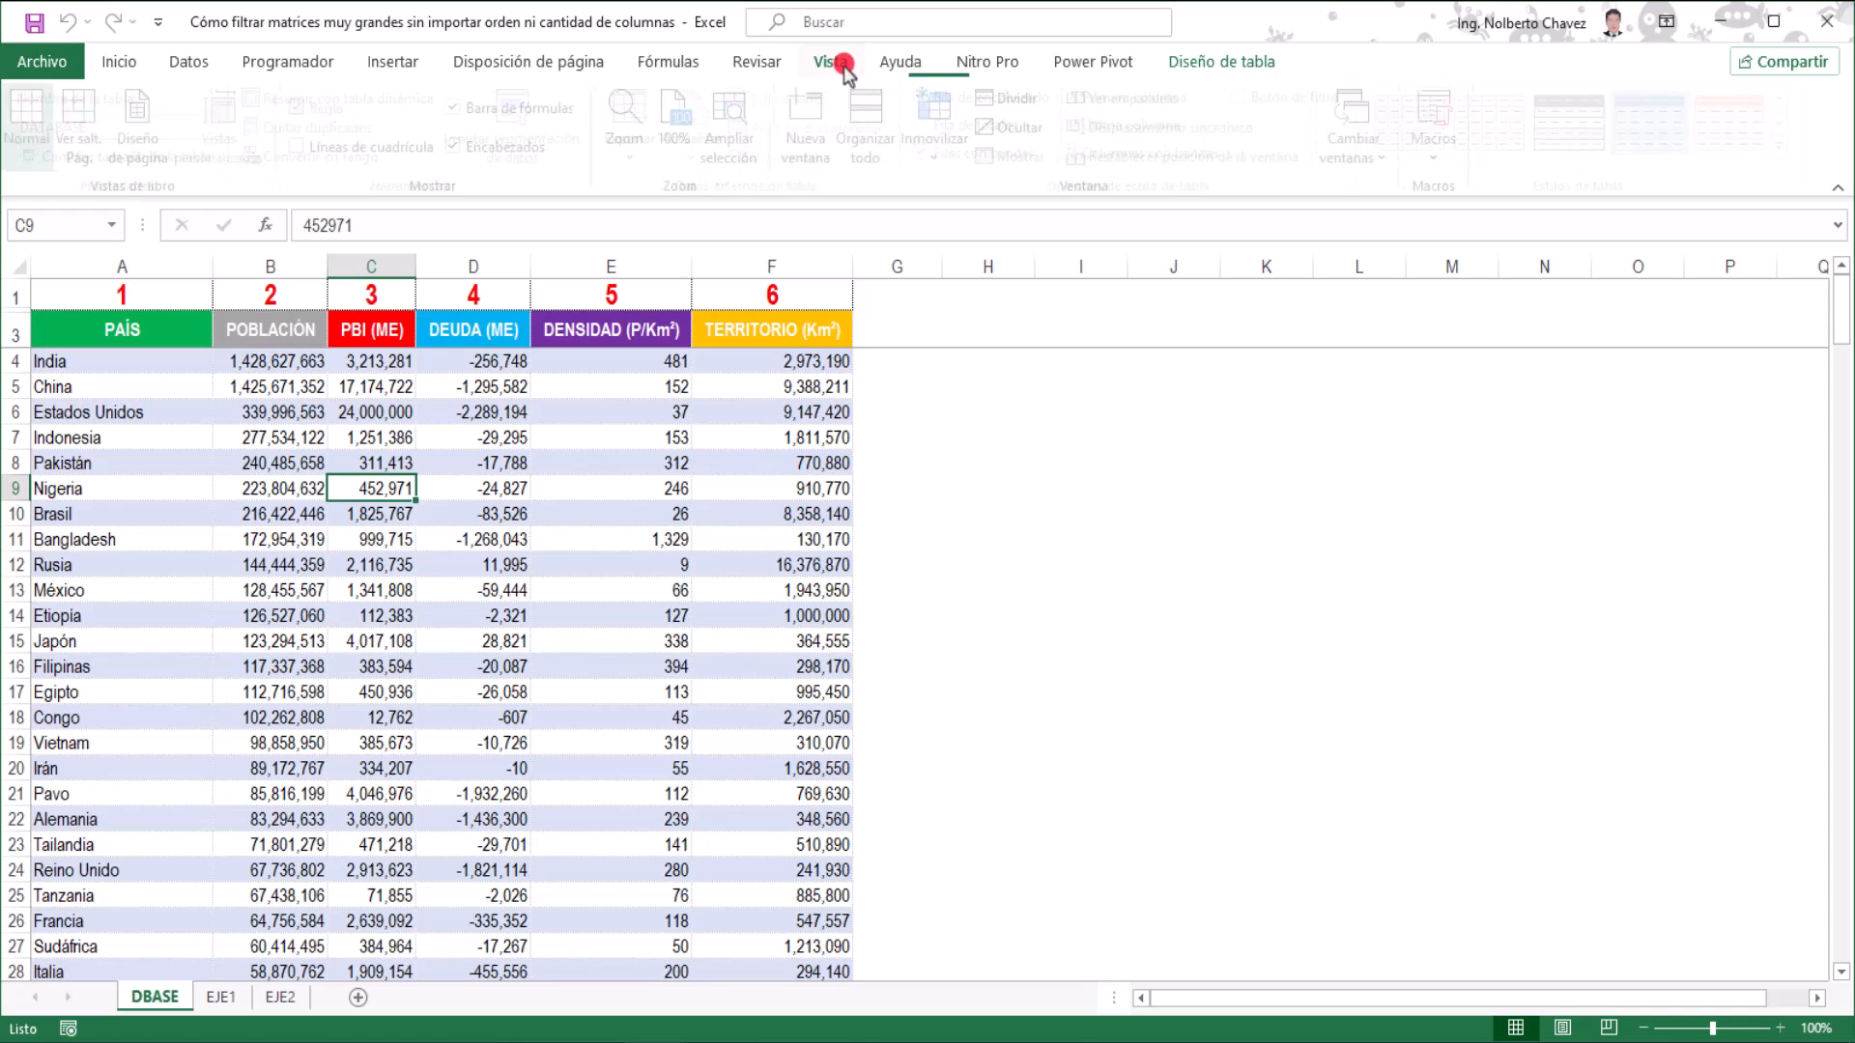
pyautogui.click(815, 125)
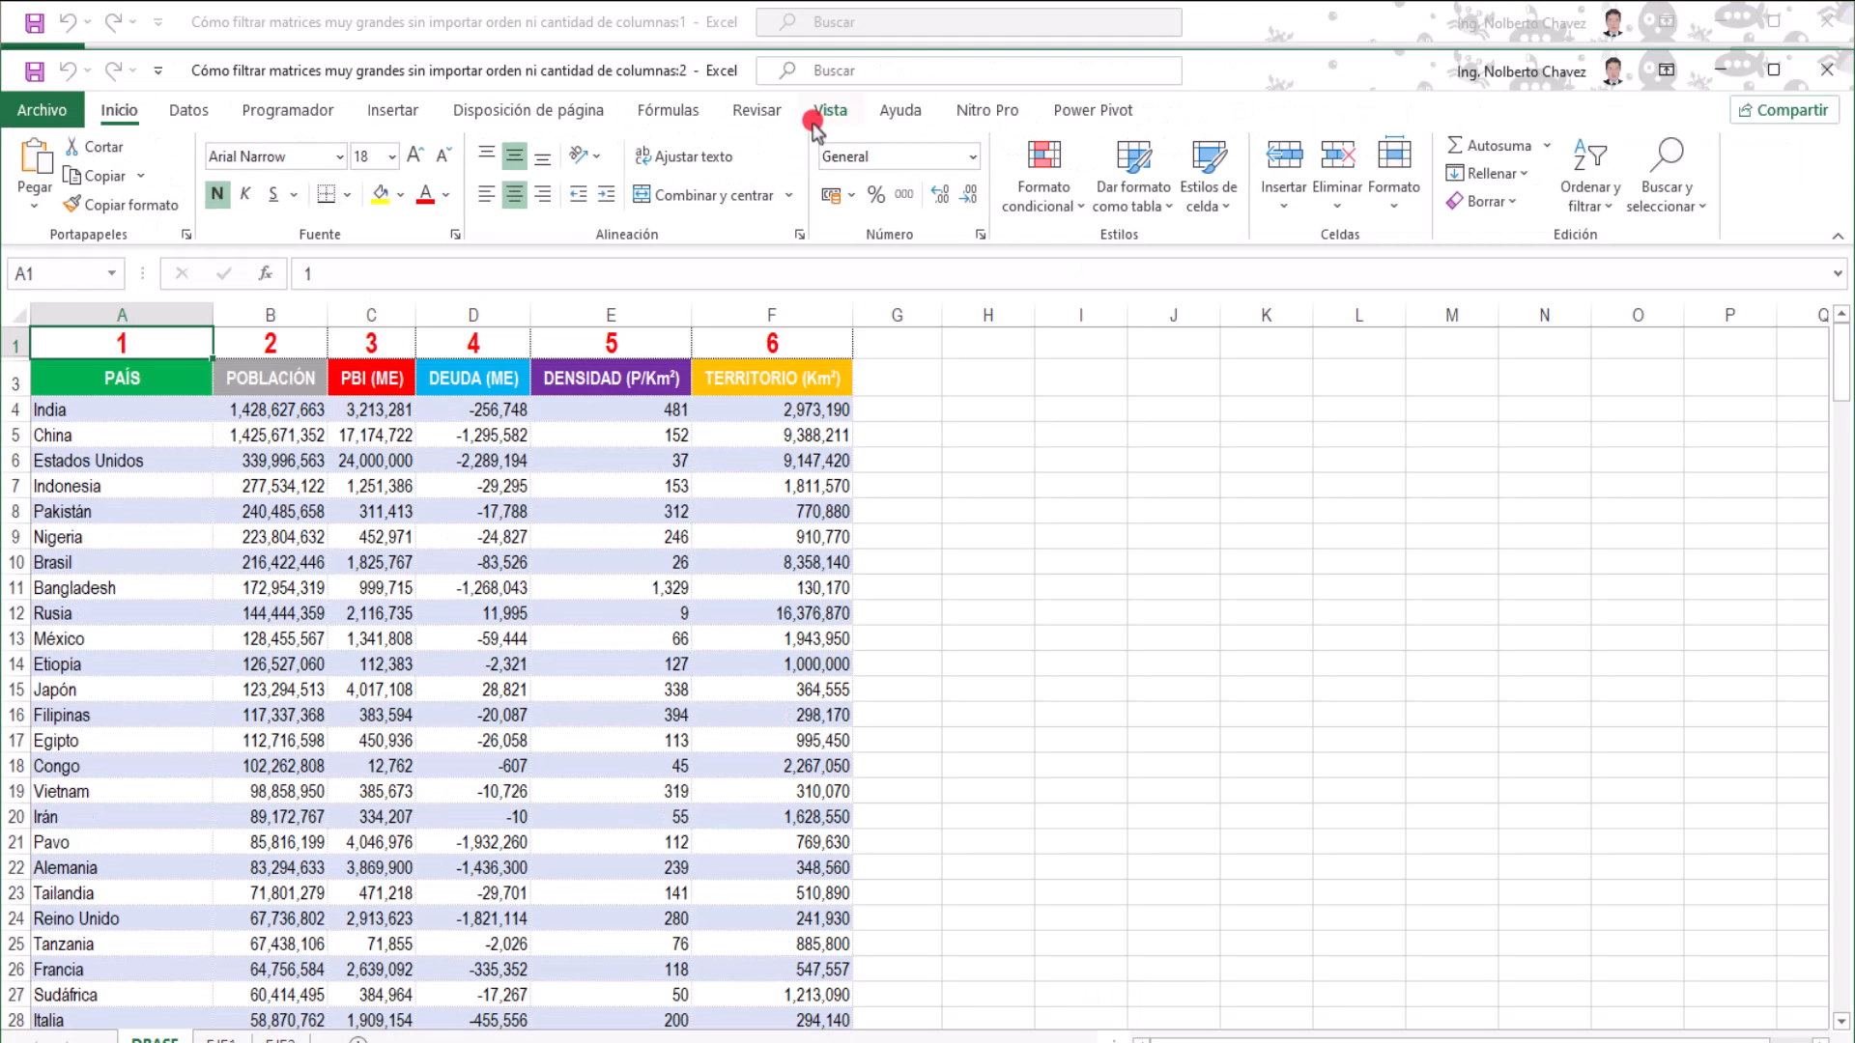
pyautogui.moveTo(1378, 58); pyautogui.dragTo(1211, 87)
pyautogui.moveTo(1670, 178); pyautogui.dragTo(1150, 178)
pyautogui.moveTo(684, 114); pyautogui.dragTo(1034, 79)
pyautogui.press('super+Right')
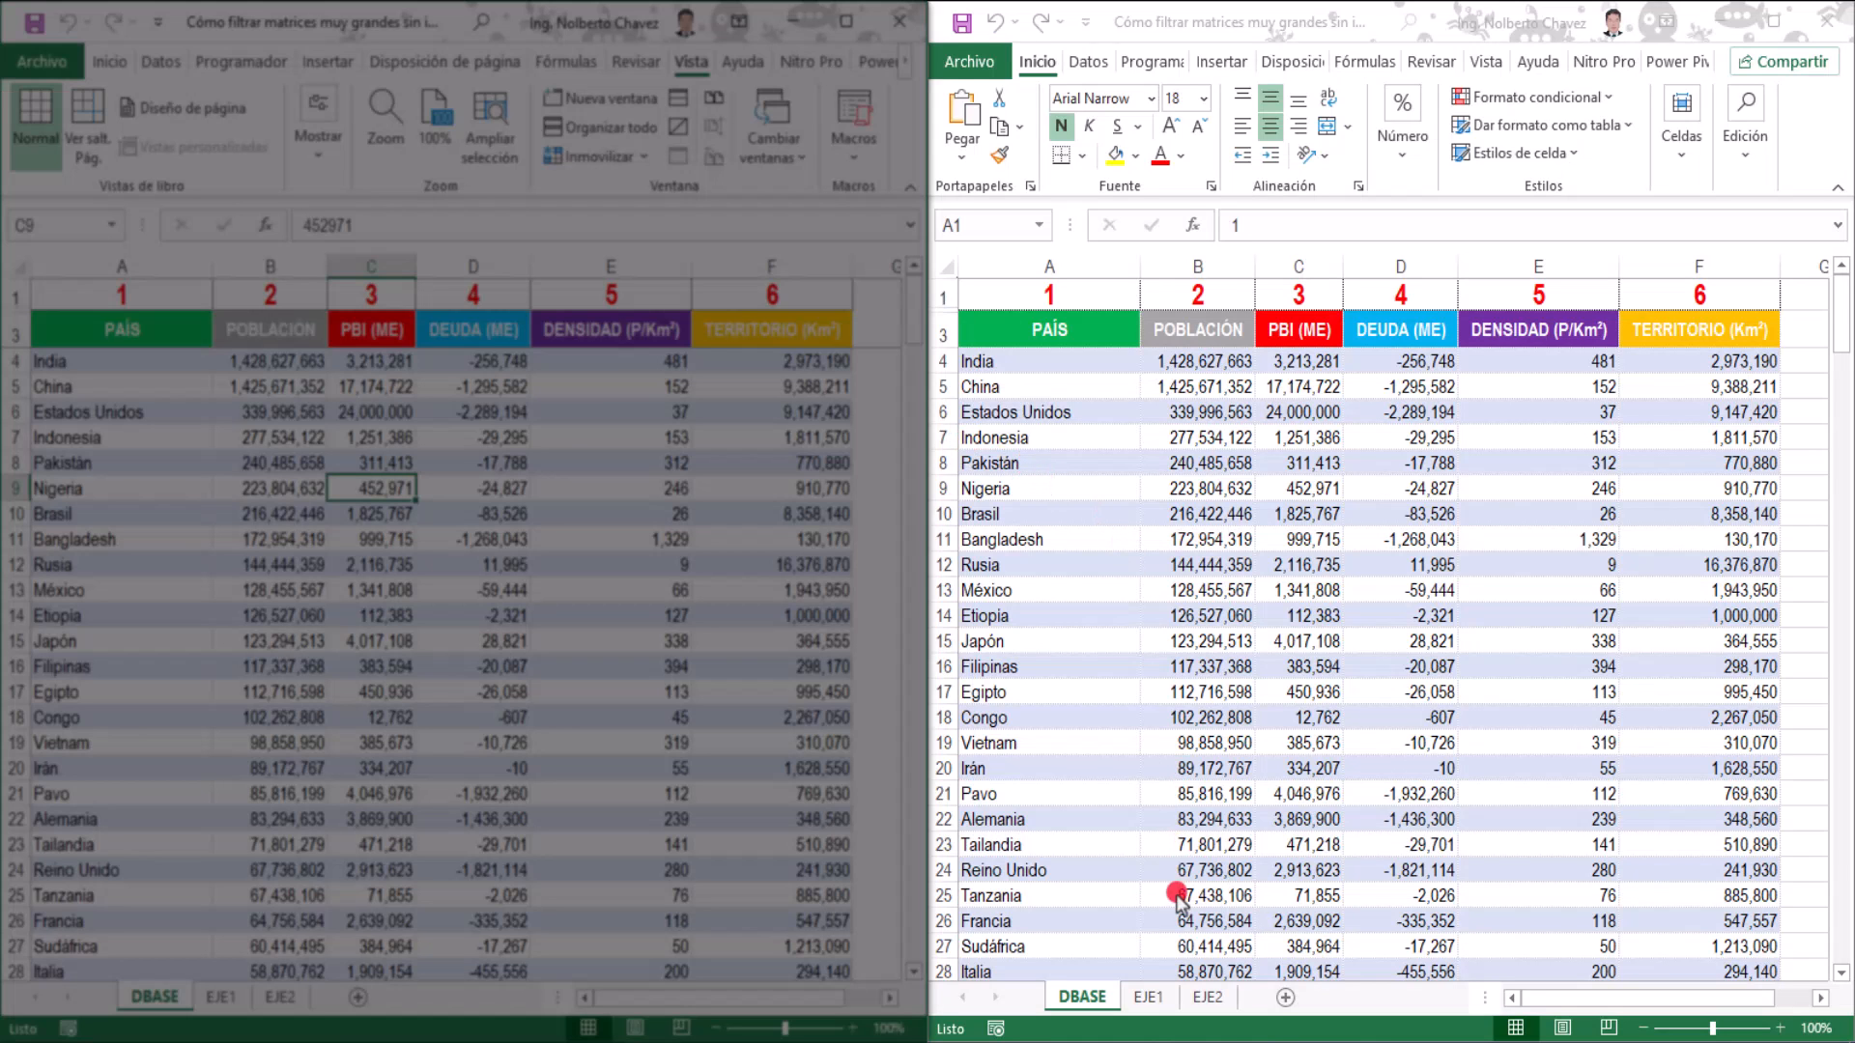
# Show the EJE1 sheet in the second window, expand its formula bar and select cell A4.
pyautogui.click(1148, 997)
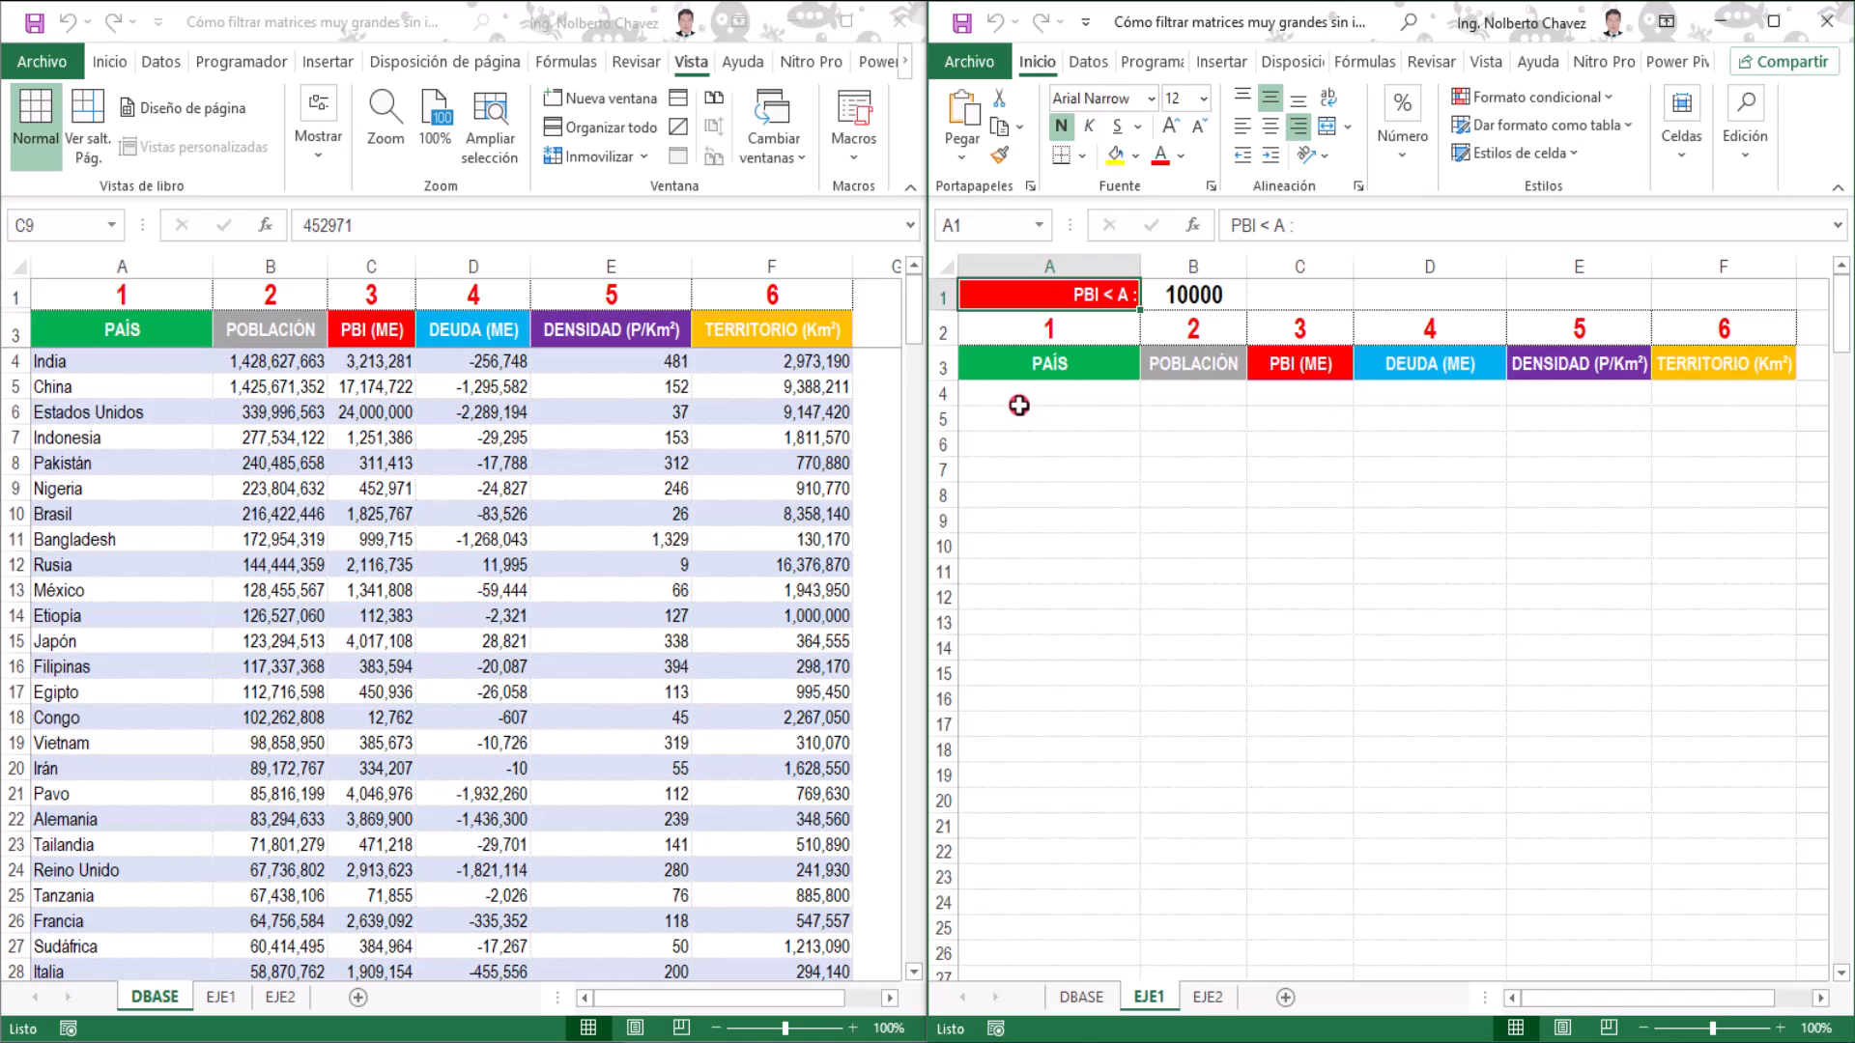
pyautogui.click(1839, 225)
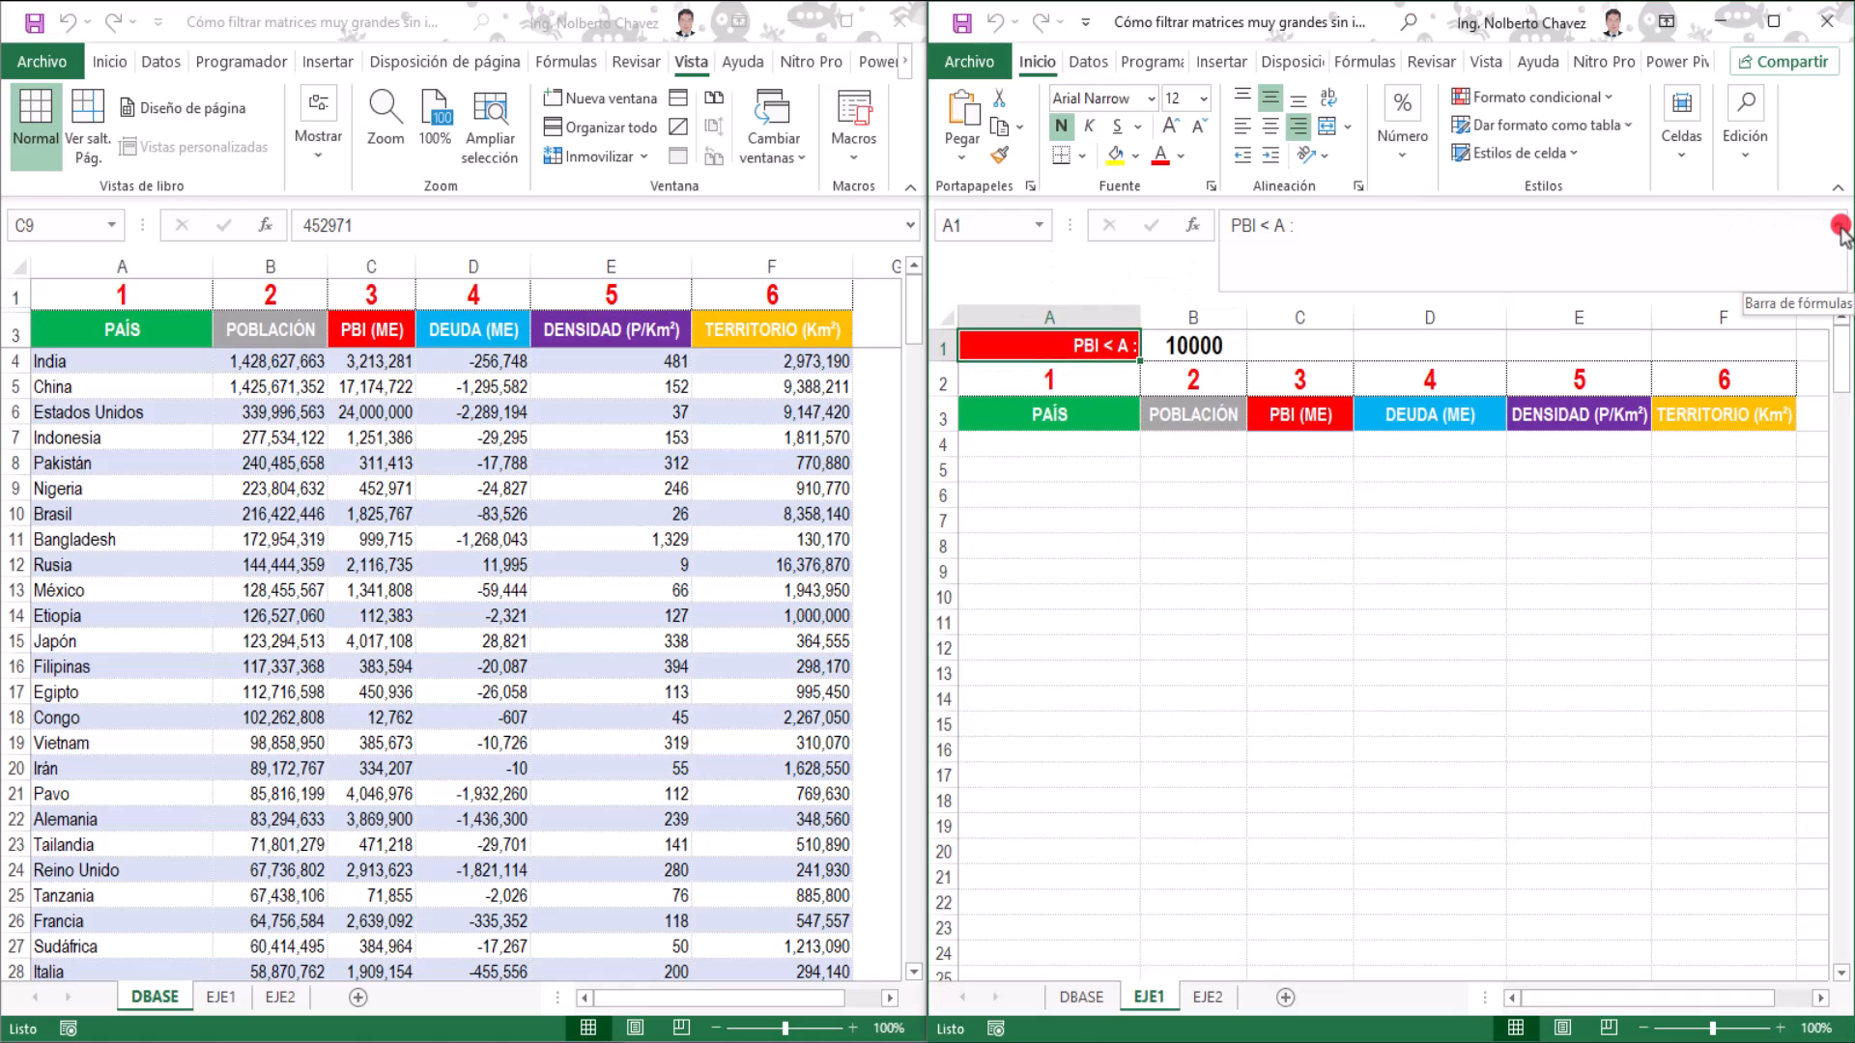
pyautogui.click(1000, 452)
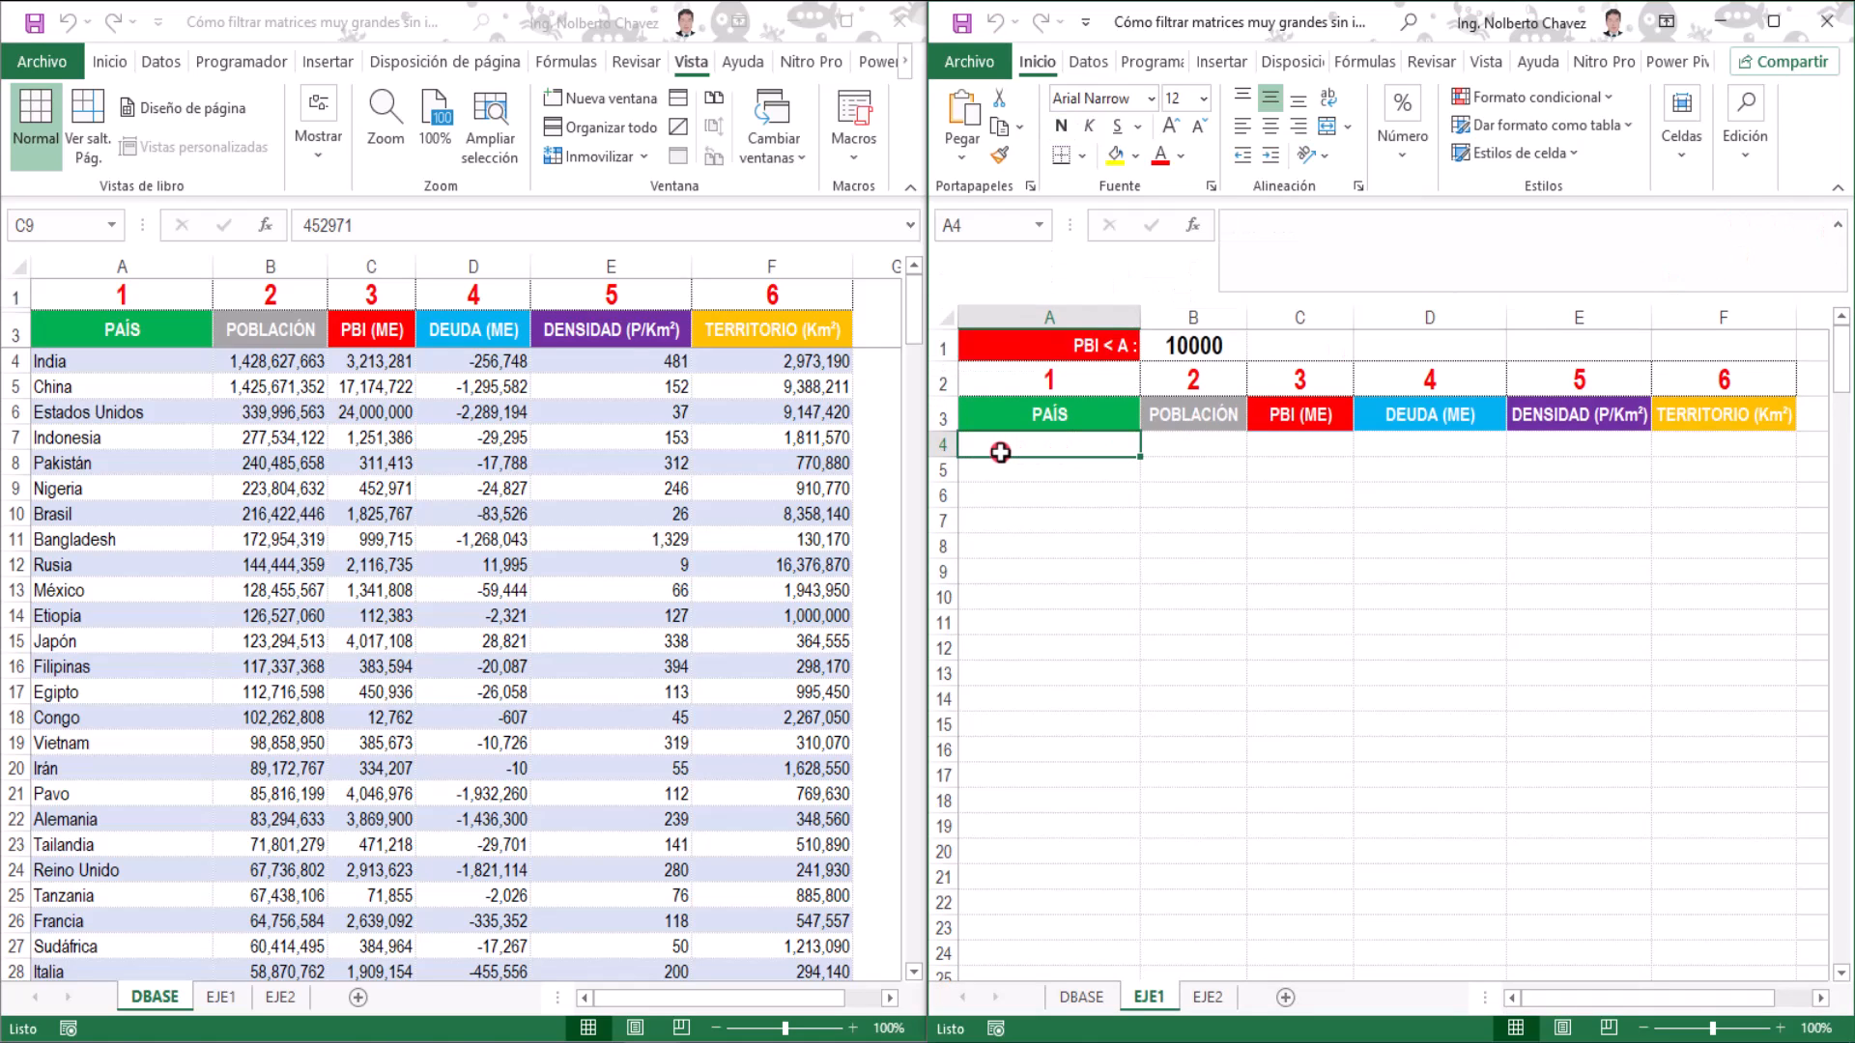
# Start a FILTRAR formula in cell A4 of EJE1 with the DATABASE table as its array.
pyautogui.click(1228, 265)
pyautogui.write('=fil')
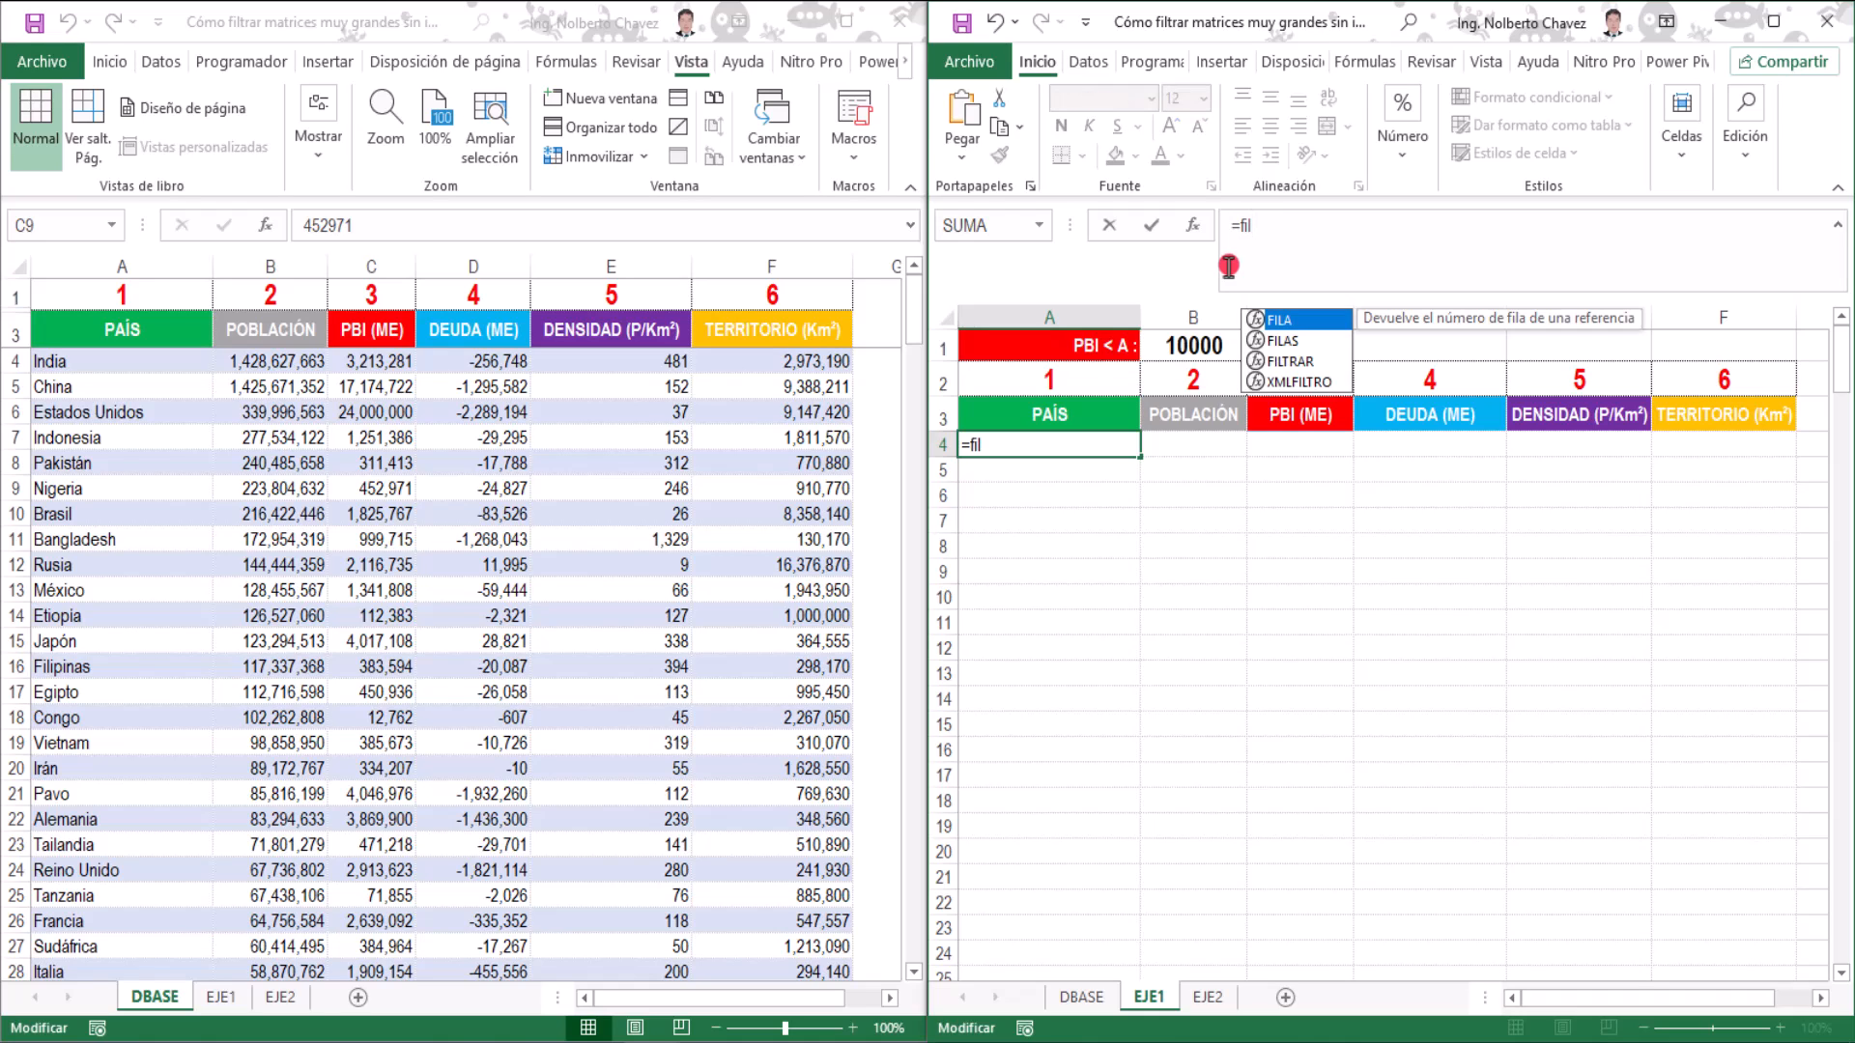
pyautogui.press('Down')
pyautogui.press('Down')
pyautogui.press('Tab')
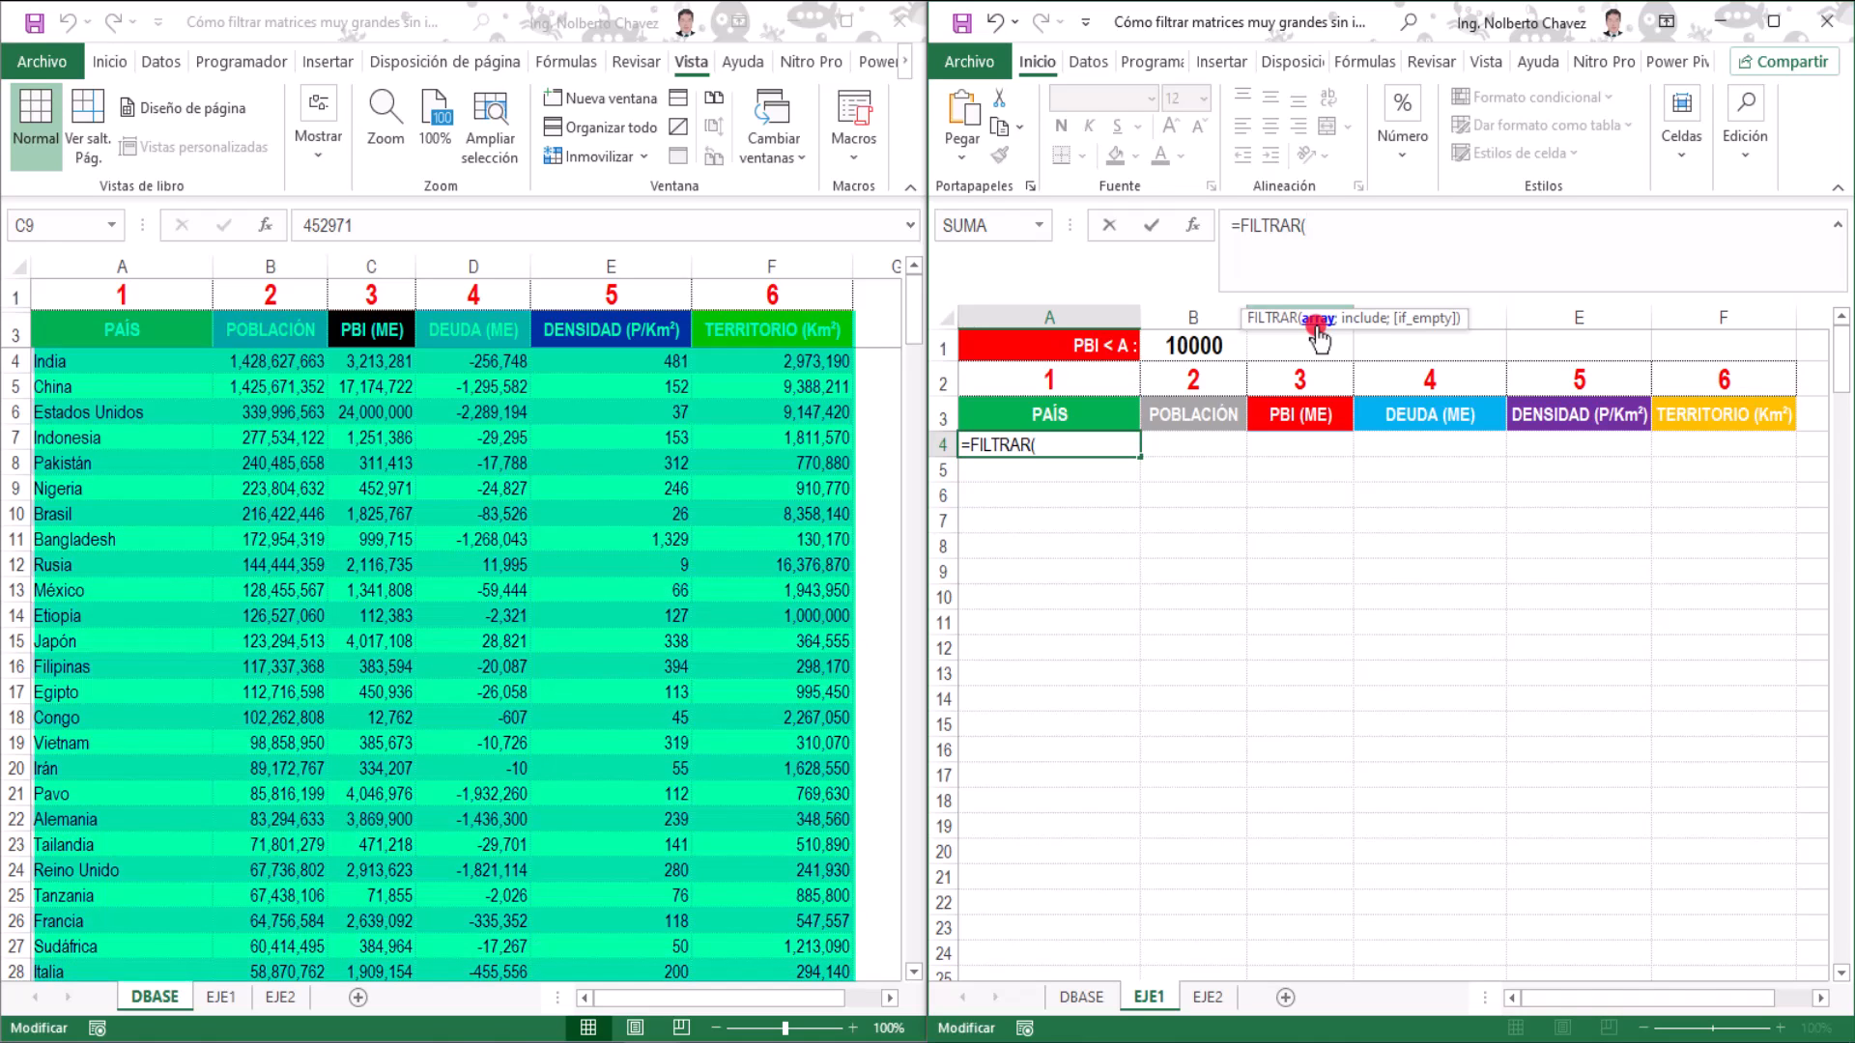
pyautogui.write('data')
pyautogui.doubleClick(1319, 338)
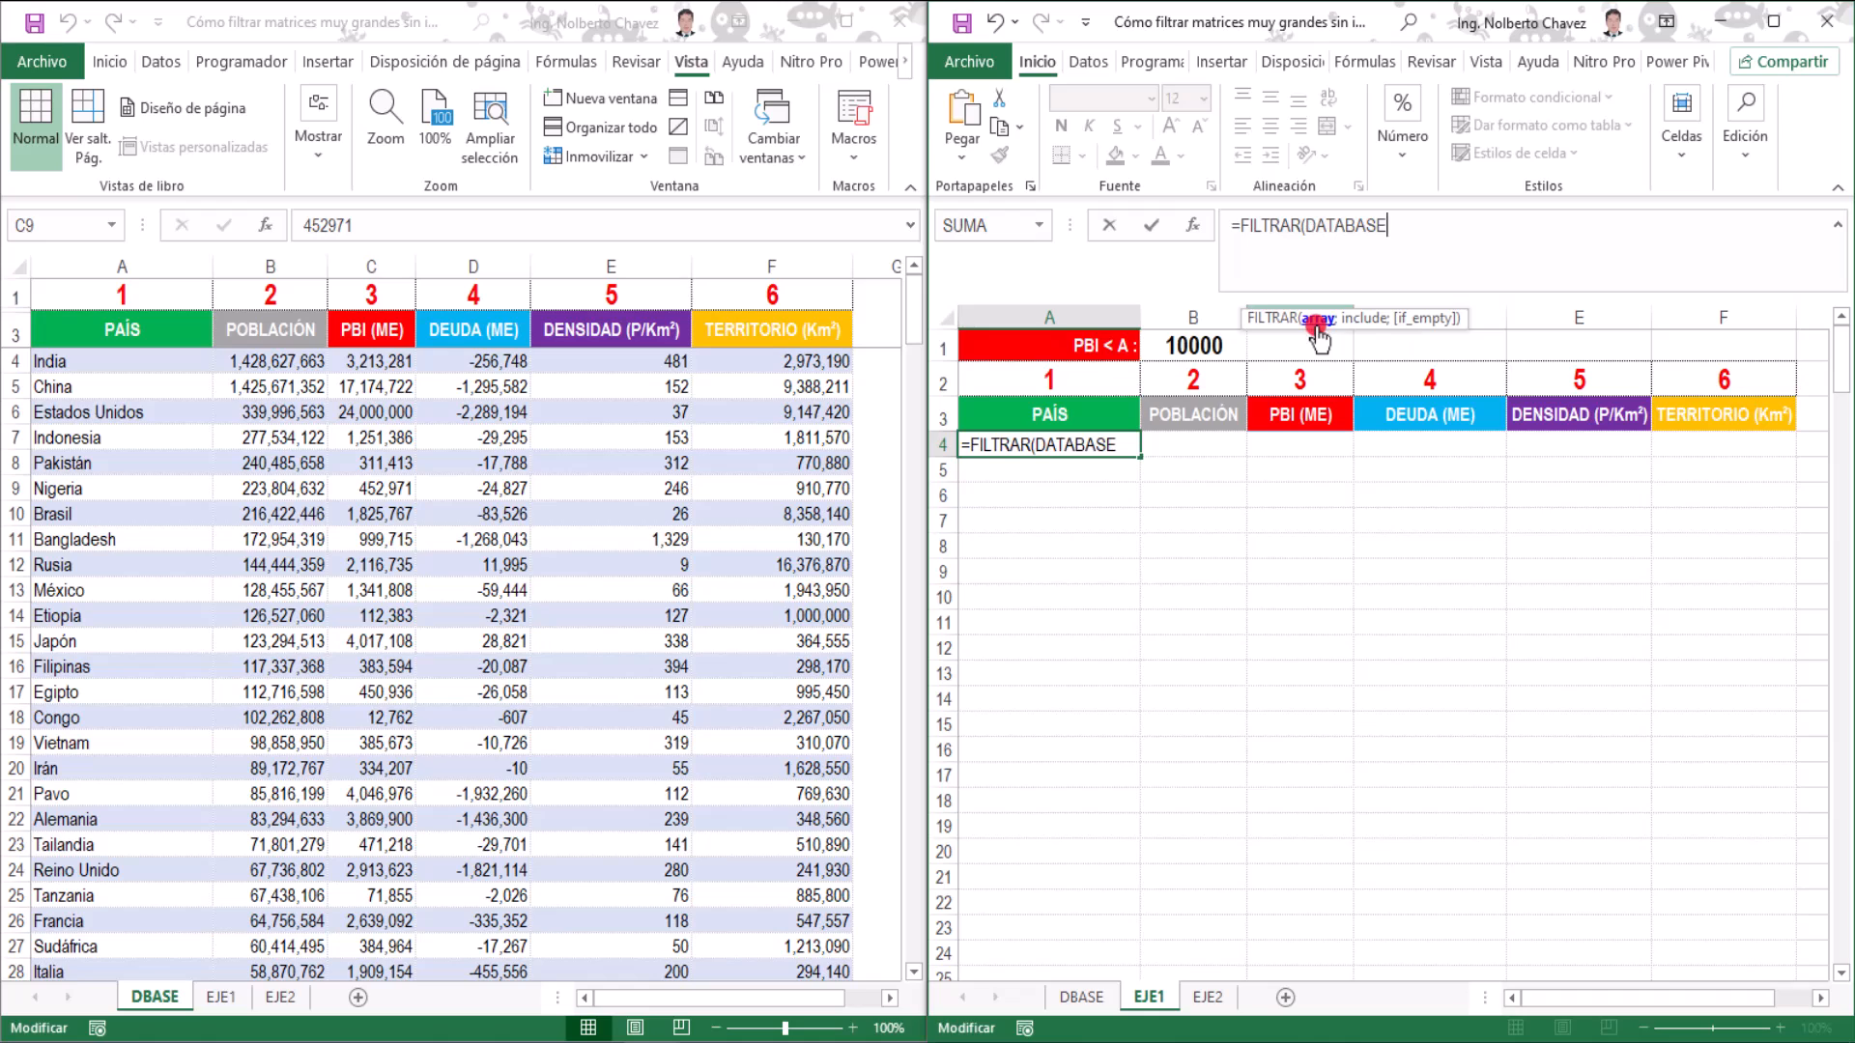
# Complete the FILTRAR formula with the condition that DATABASE[PBI (ME)] is less than cell B1.
pyautogui.write(';')
pyautogui.click(361, 317)
pyautogui.click(360, 311)
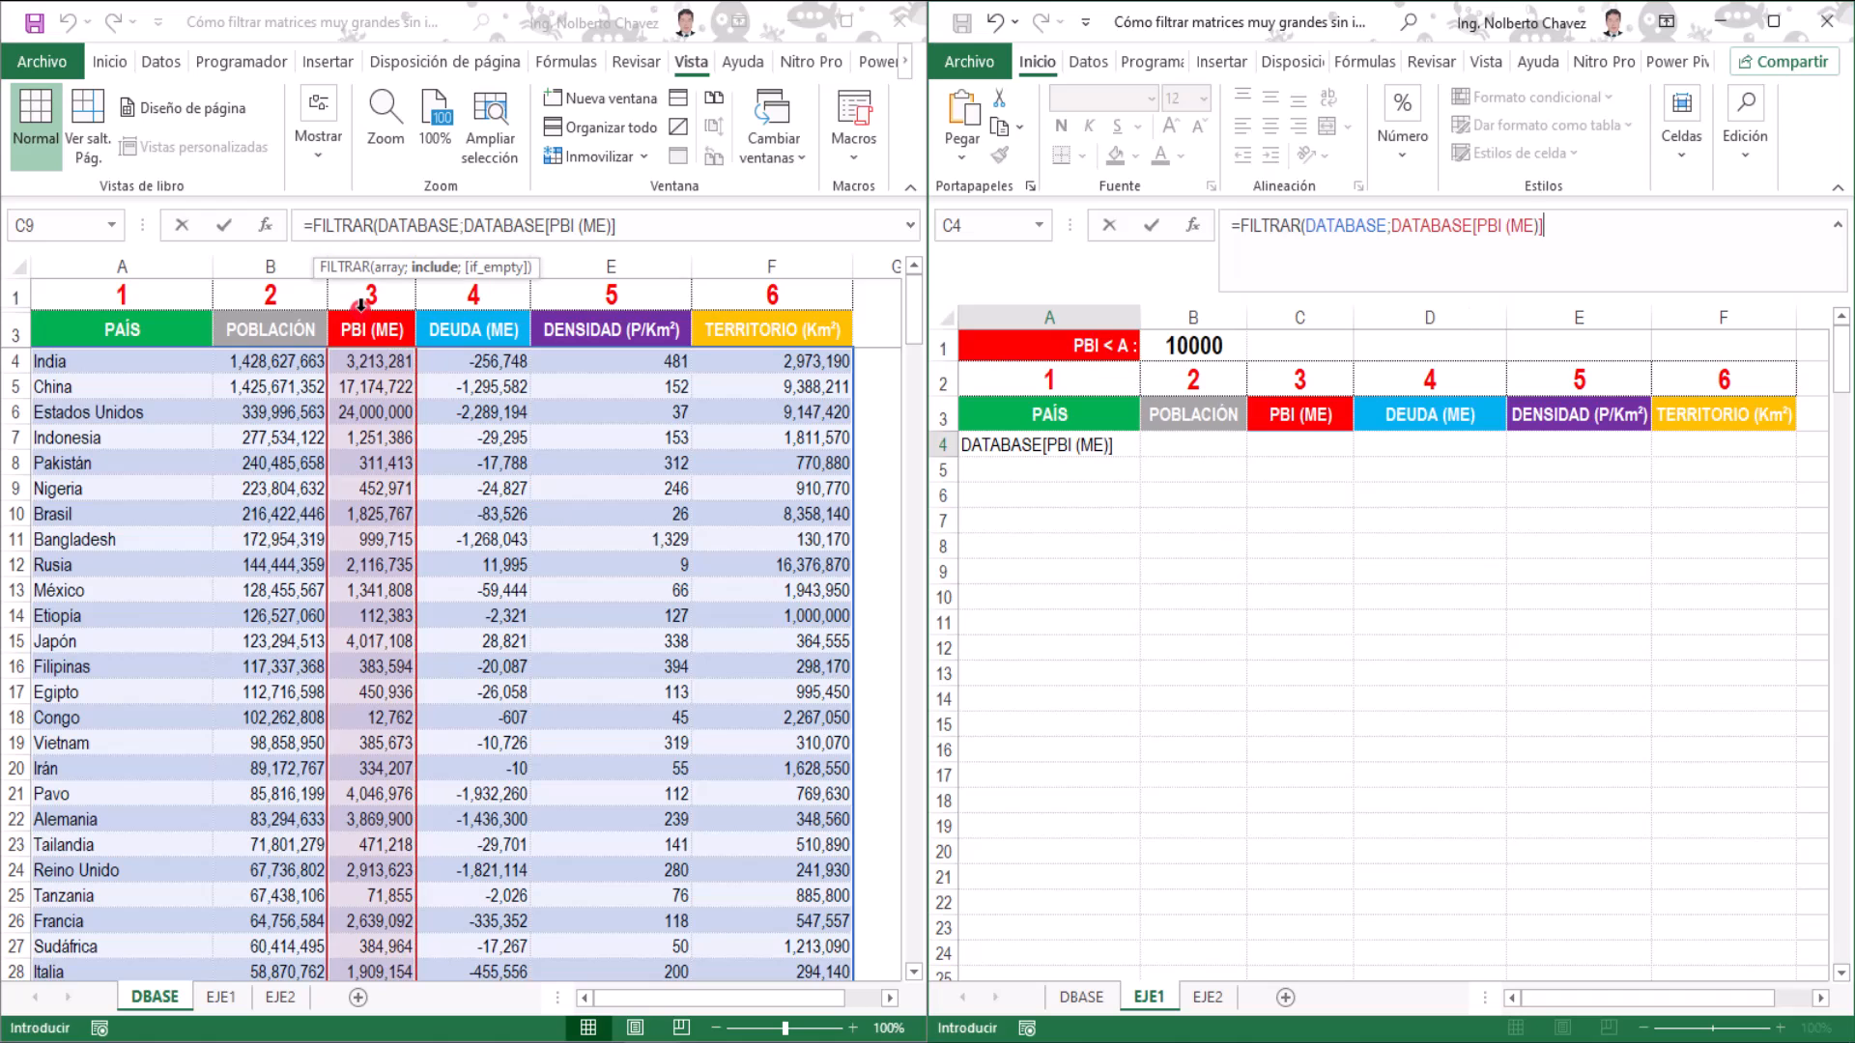
pyautogui.write('<')
pyautogui.click(1194, 348)
pyautogui.click(1194, 348)
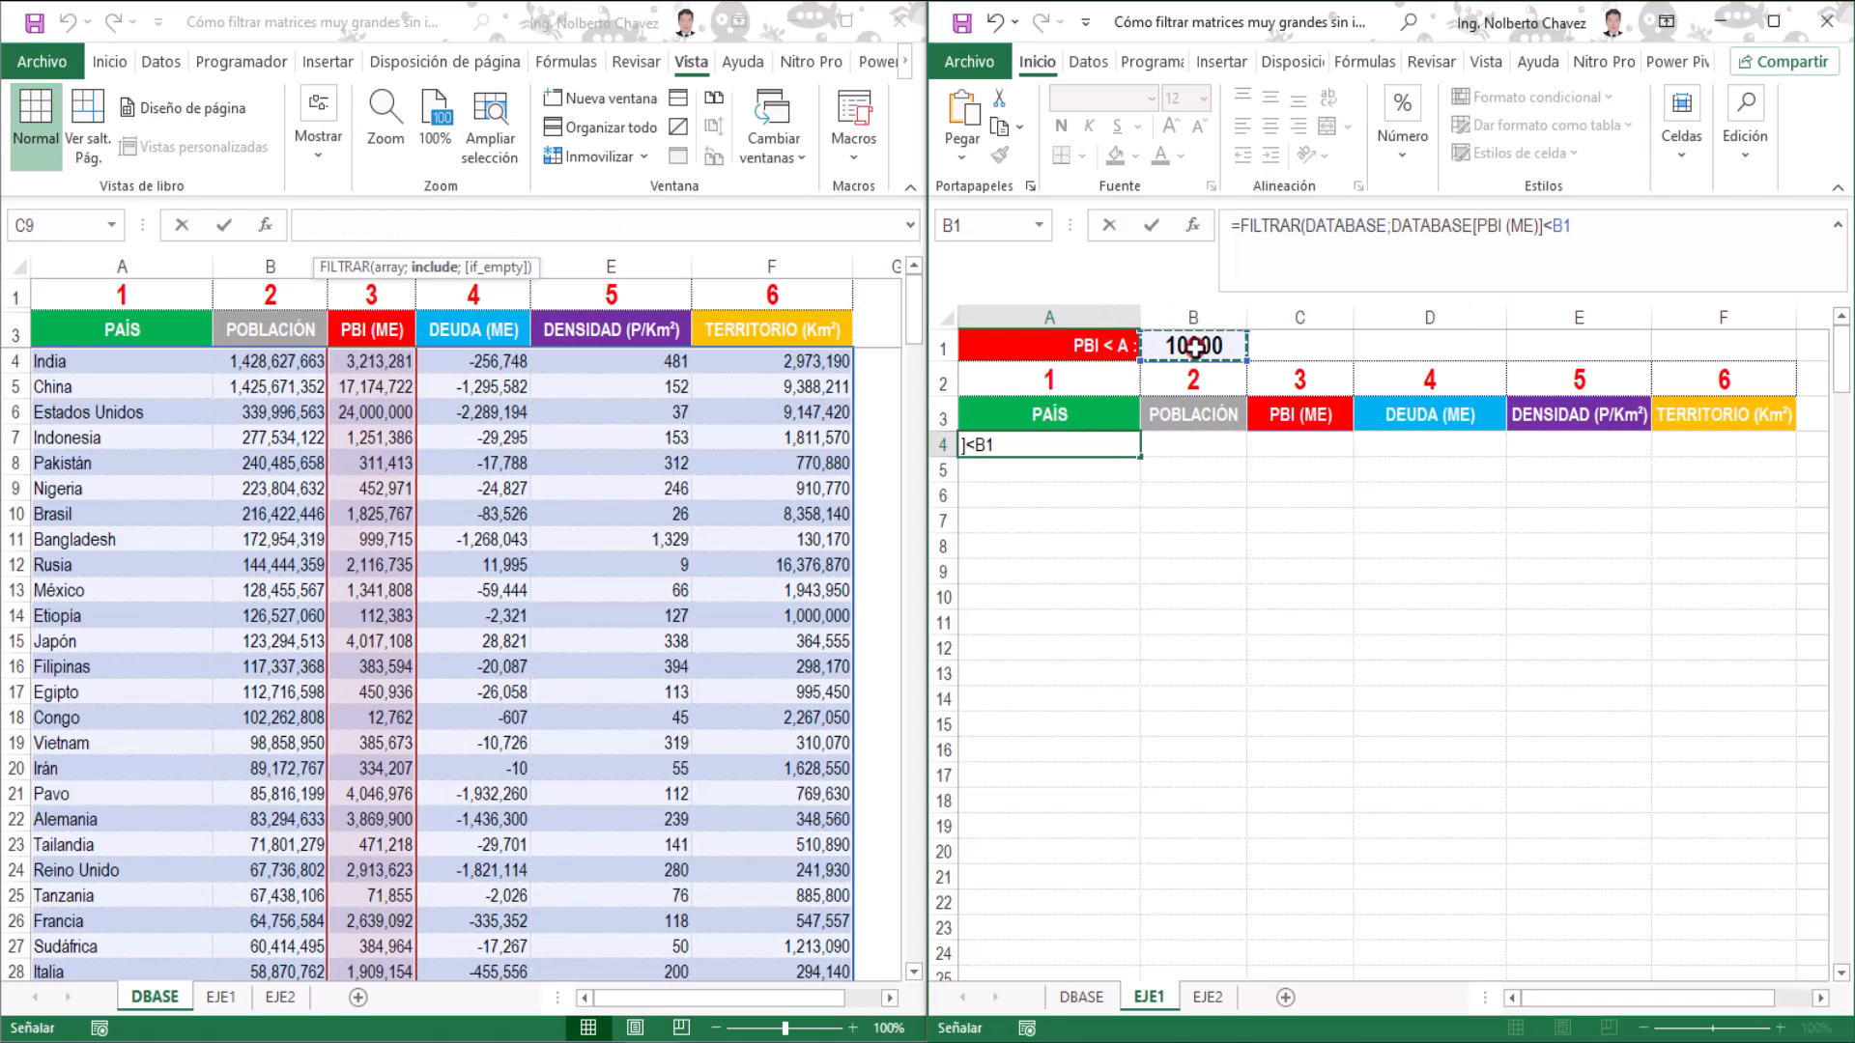
pyautogui.press('Return')
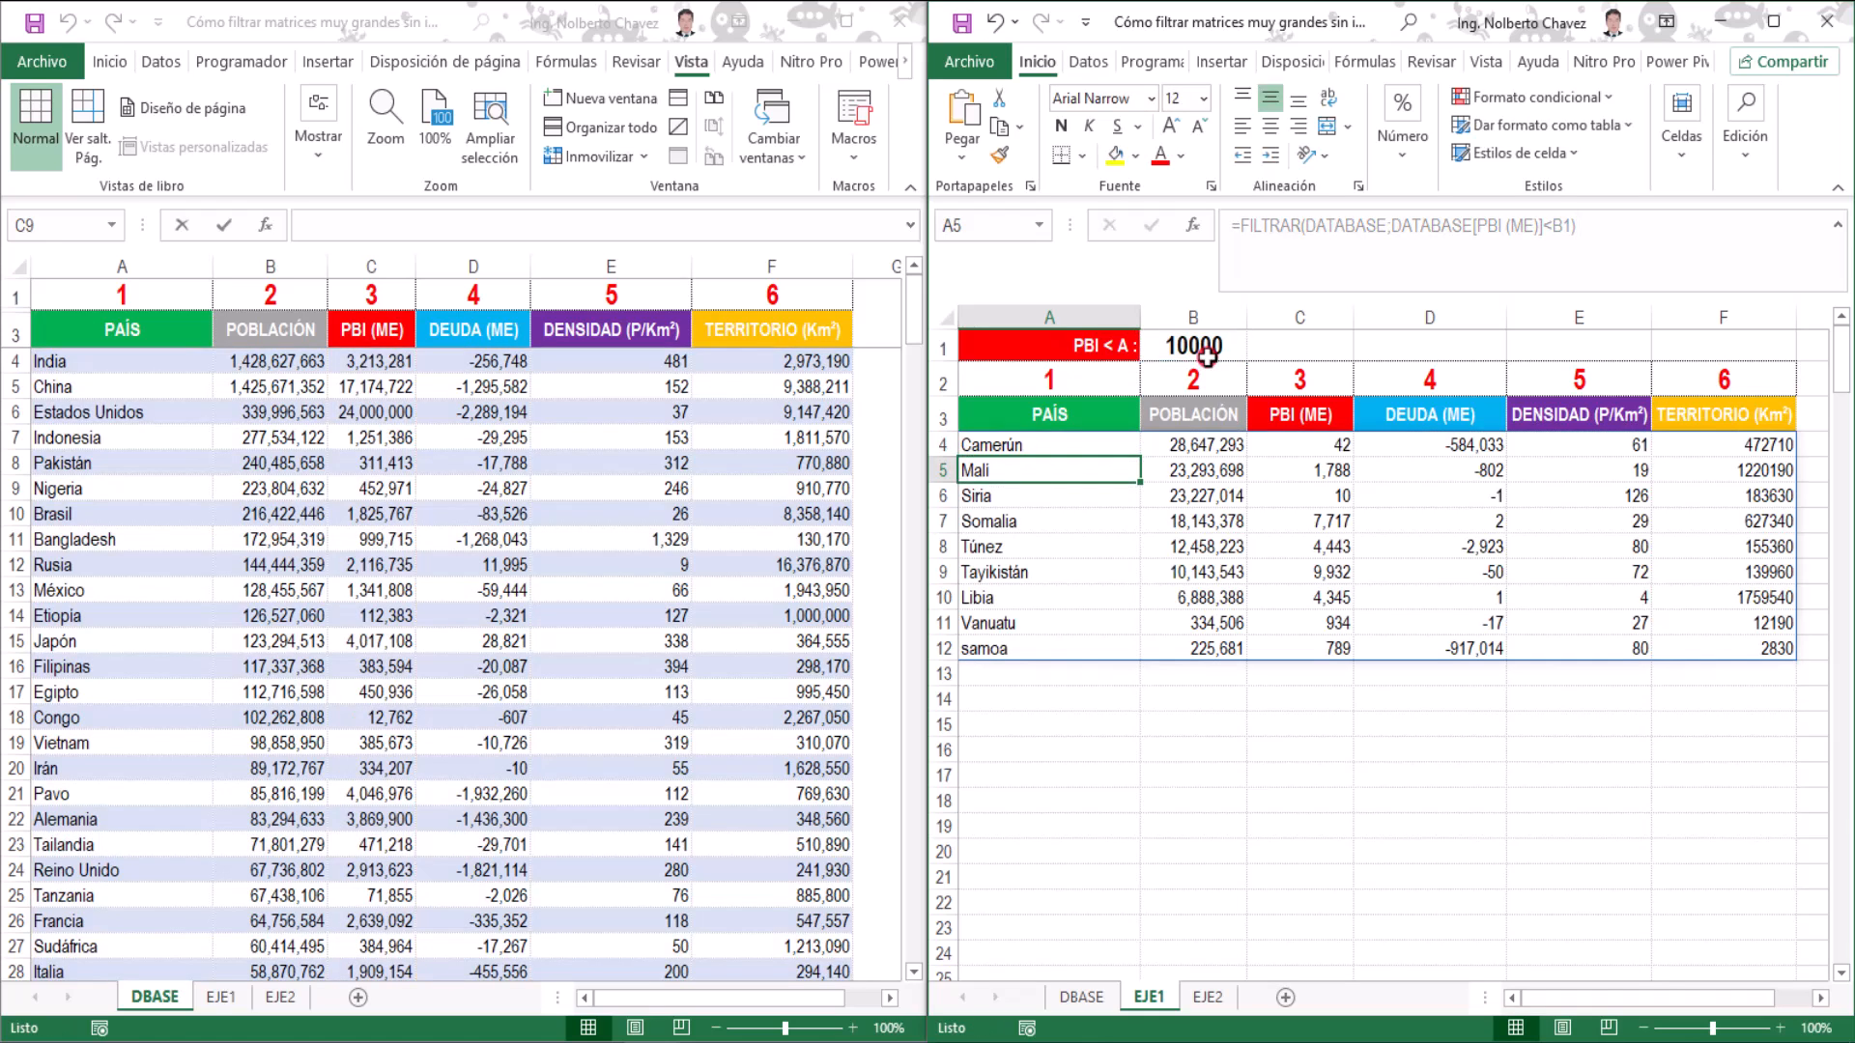
# Test the filter by setting the PBI limit in B1 to 100000, 10000000, 1000 and finally 10000.
pyautogui.click(1203, 350)
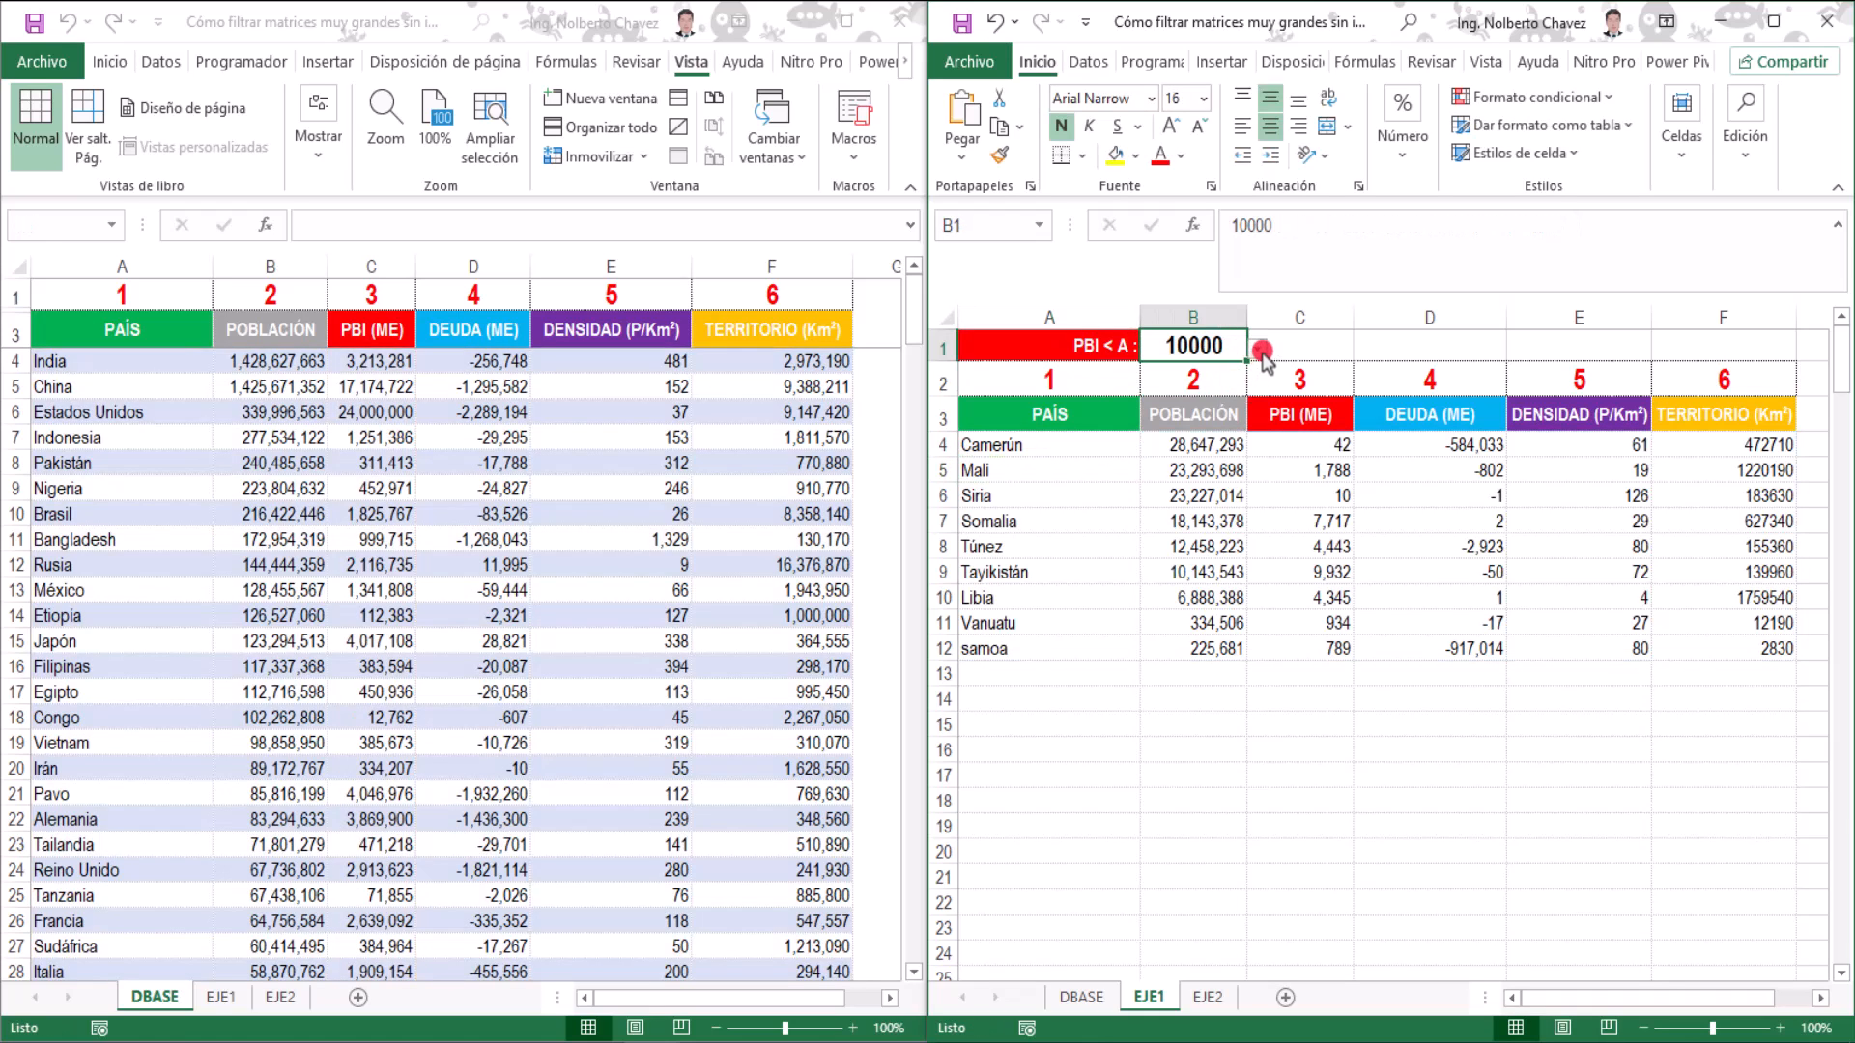
pyautogui.click(1259, 350)
pyautogui.click(1171, 404)
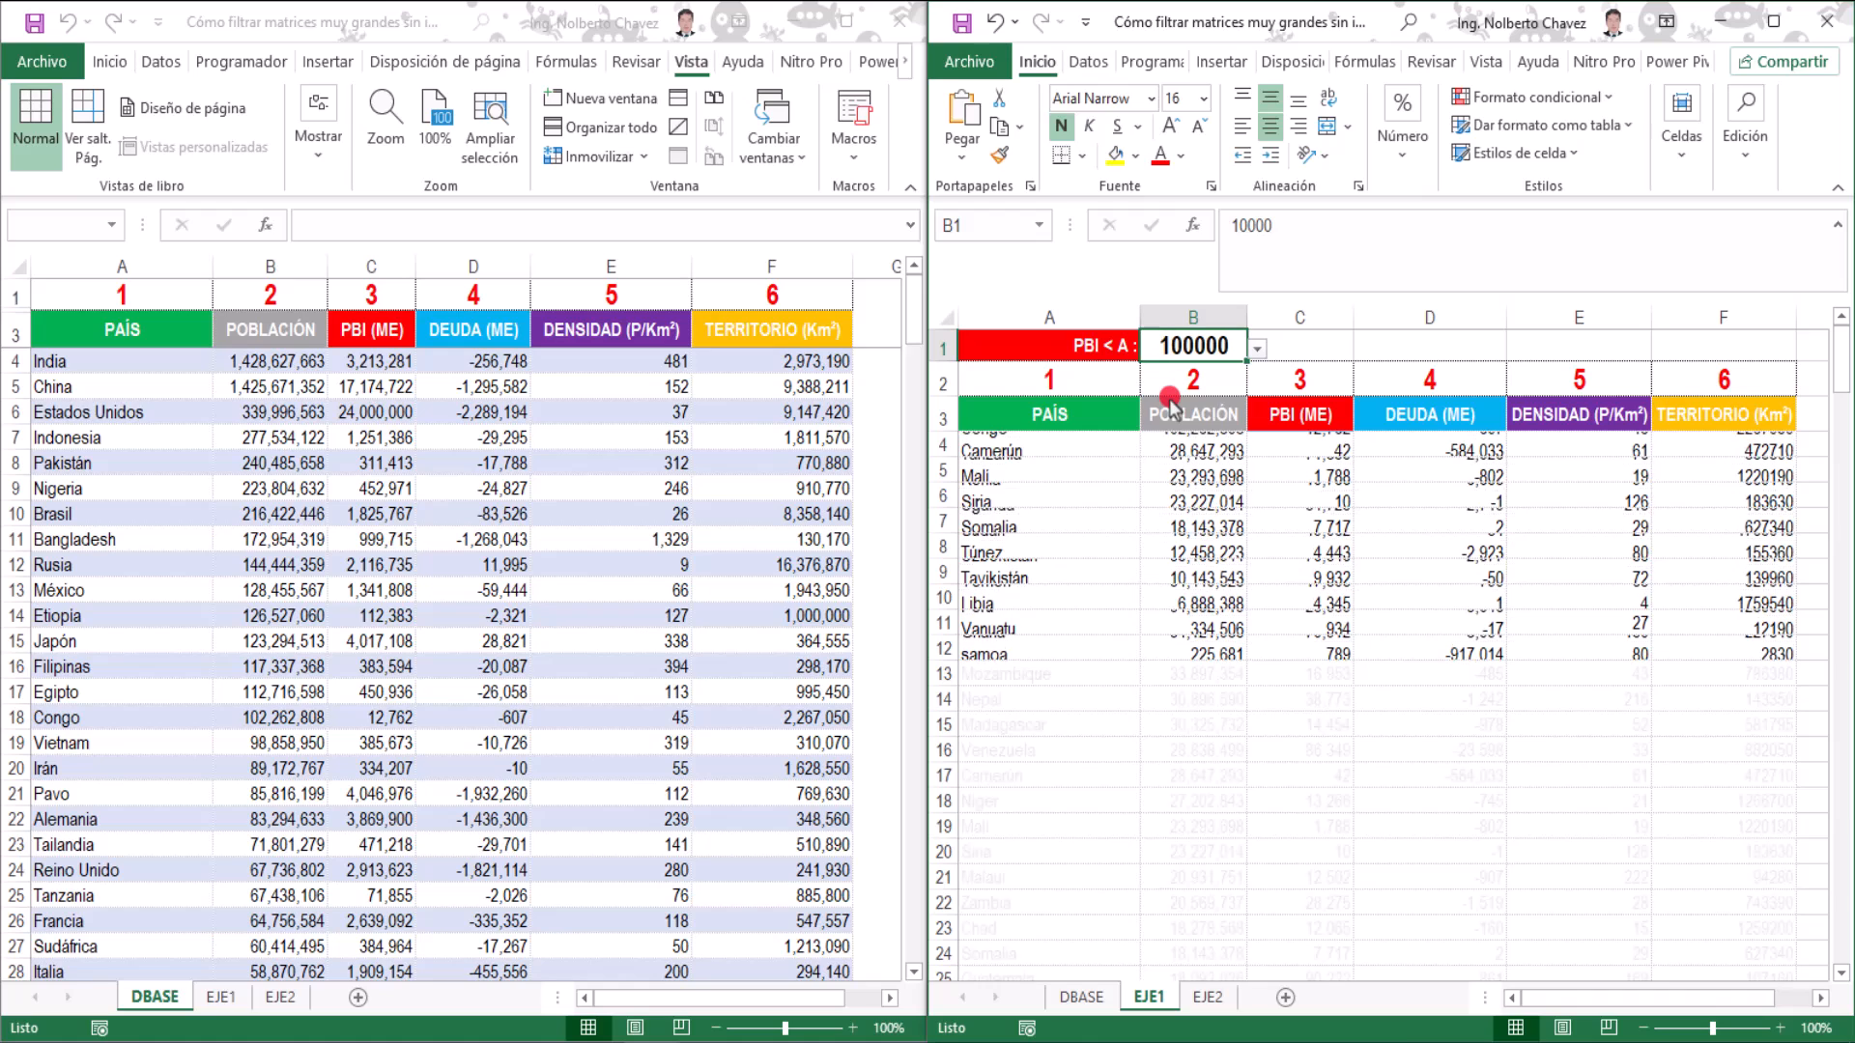
pyautogui.click(1257, 349)
pyautogui.click(1165, 433)
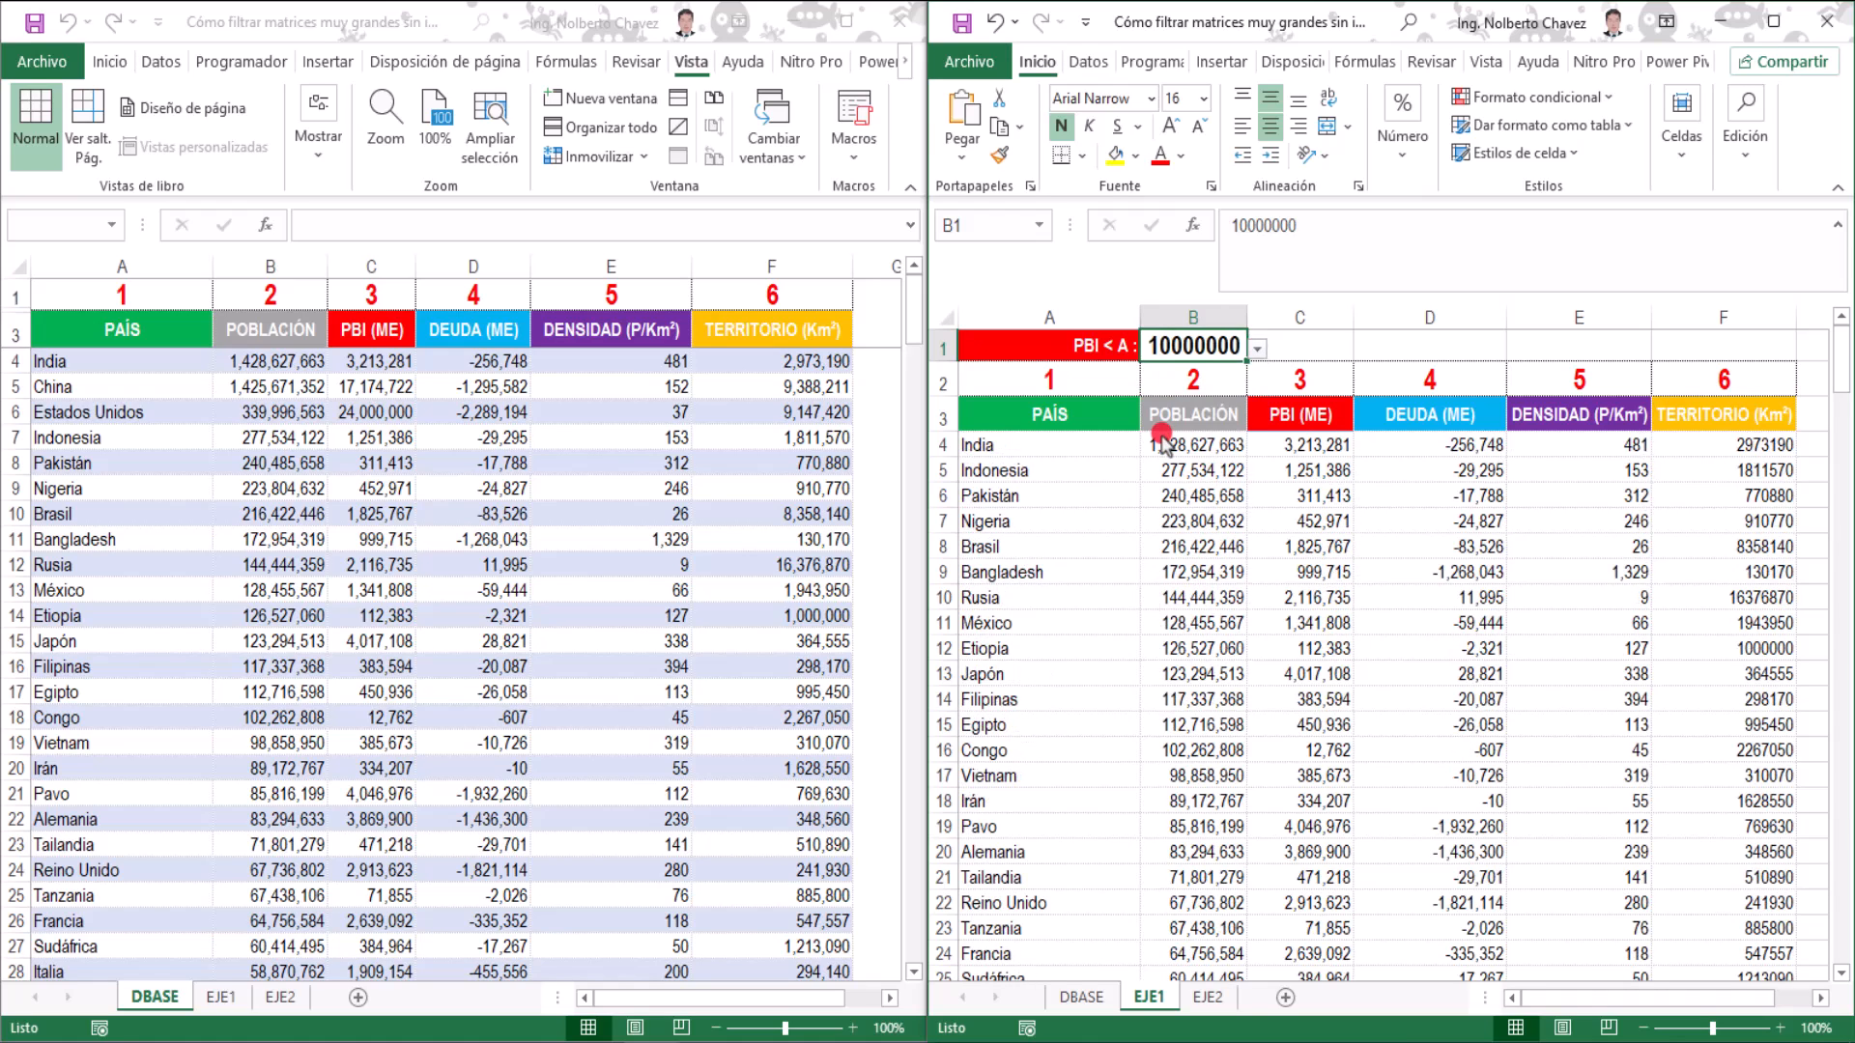
pyautogui.click(1258, 351)
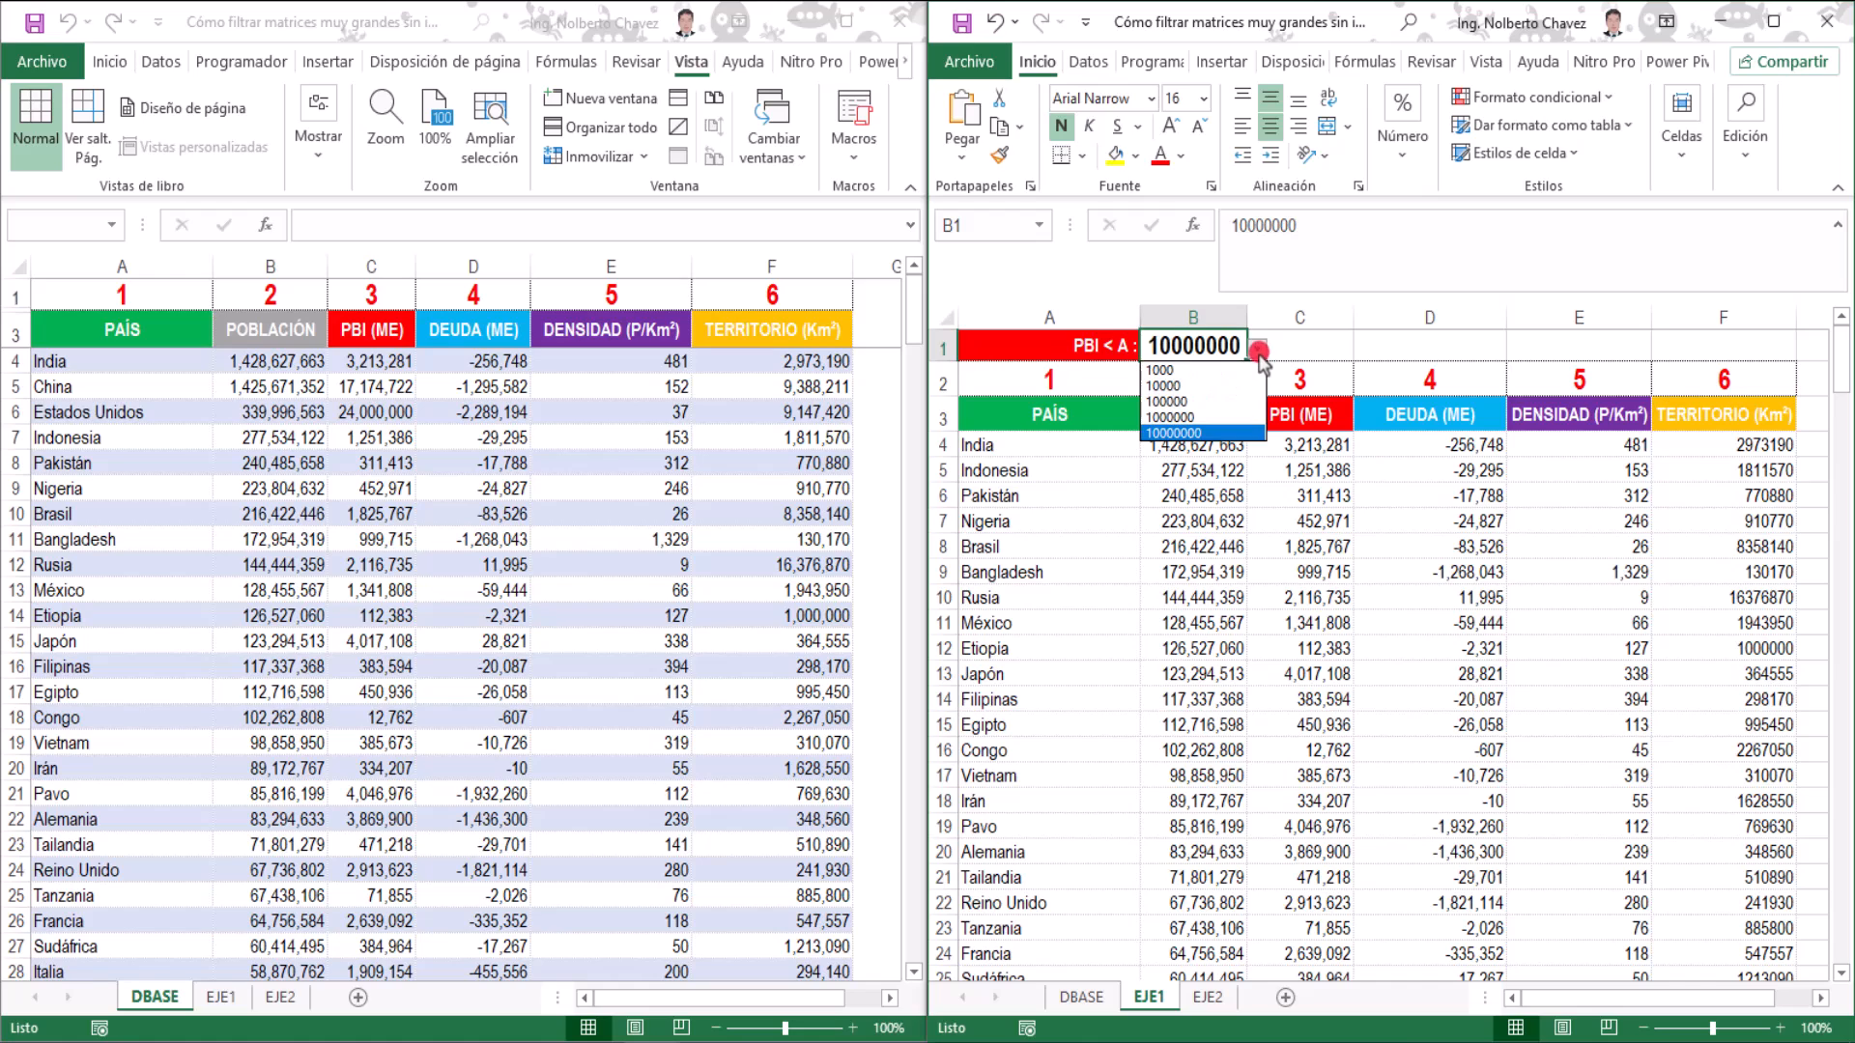
pyautogui.click(1193, 372)
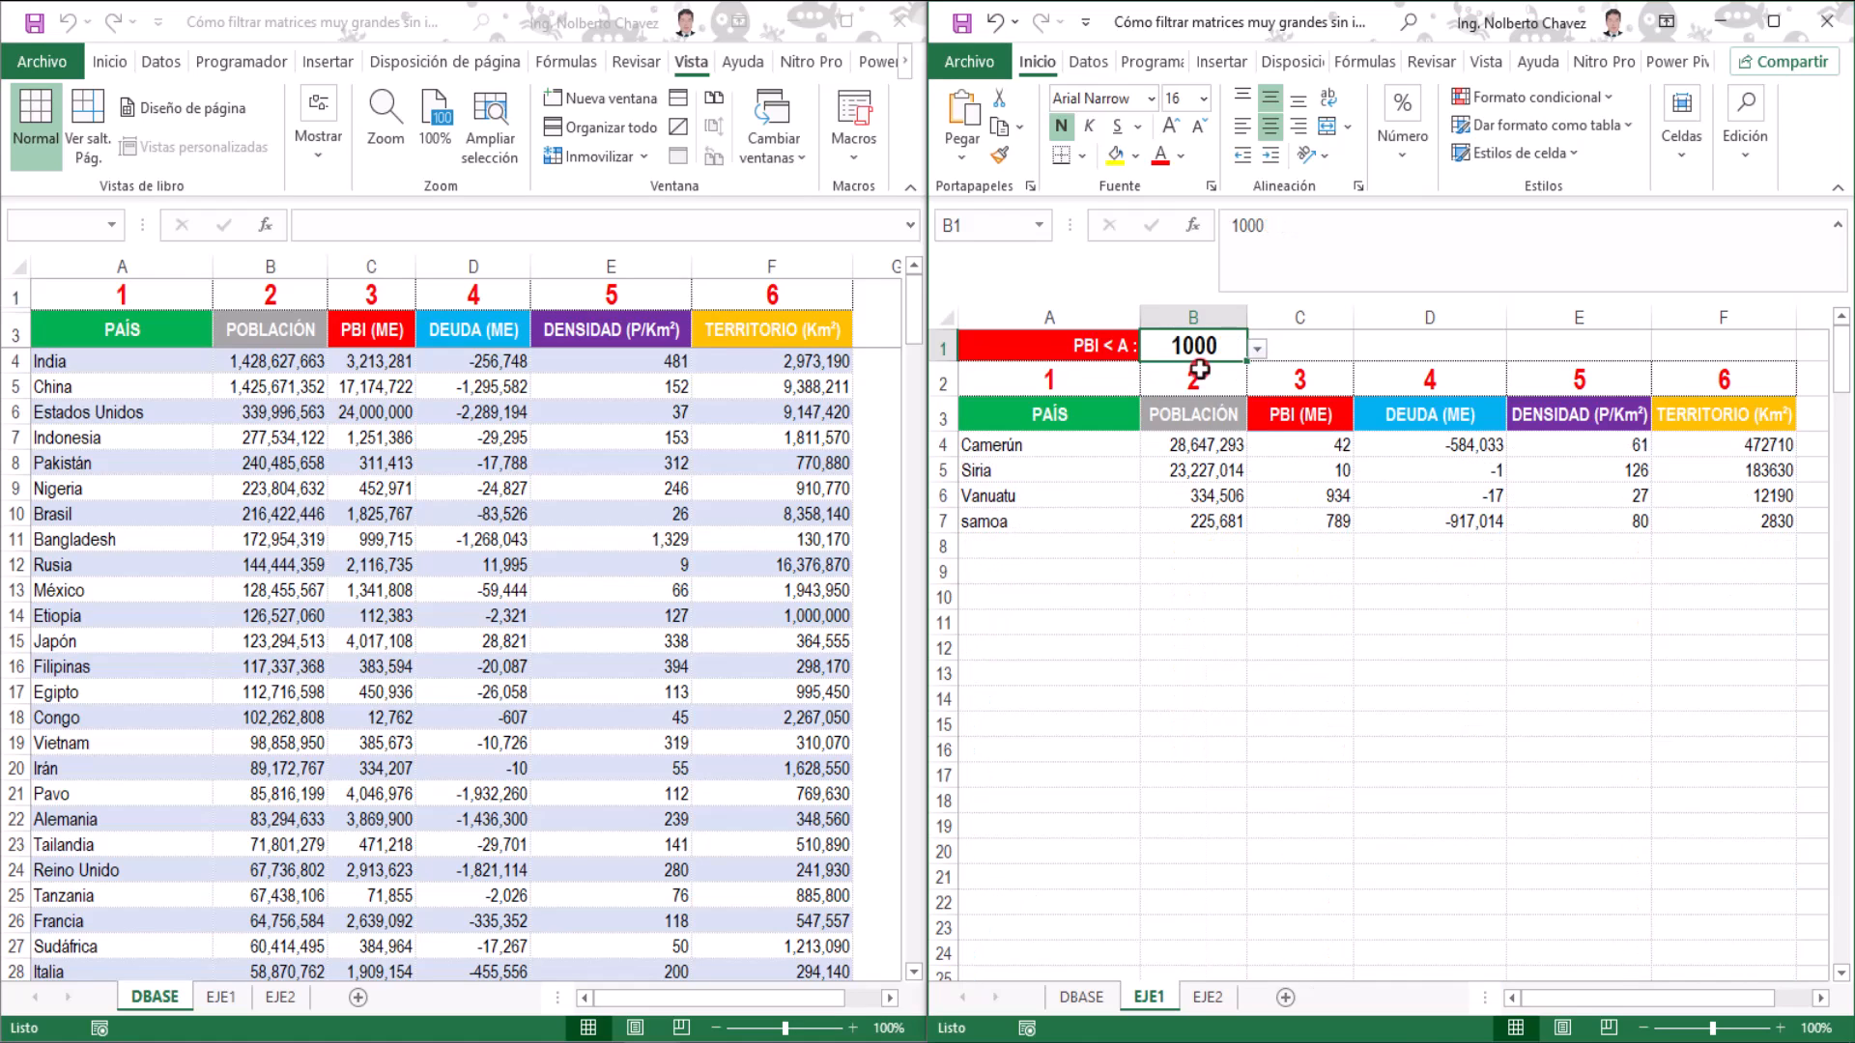
pyautogui.click(1253, 351)
pyautogui.click(1165, 386)
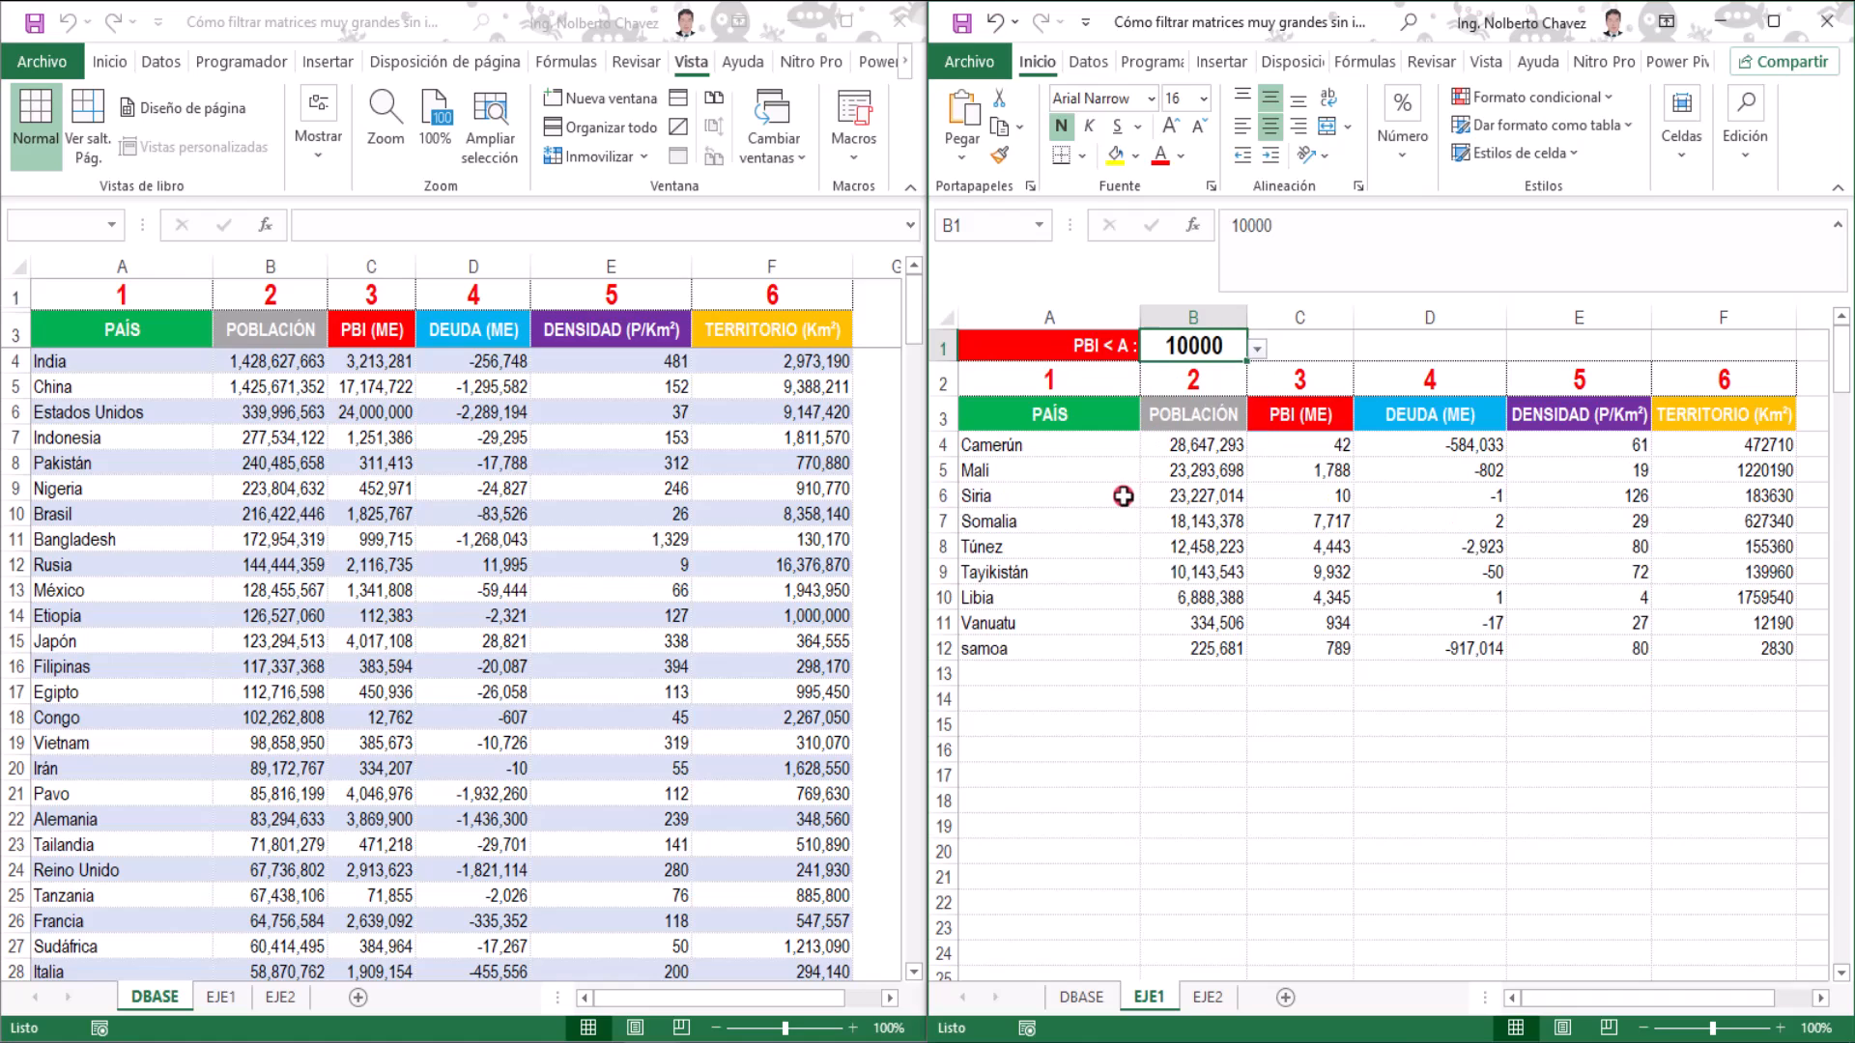
# Delete the FILTRAR formula from cell A4 on the EJE1 sheet.
pyautogui.click(1042, 446)
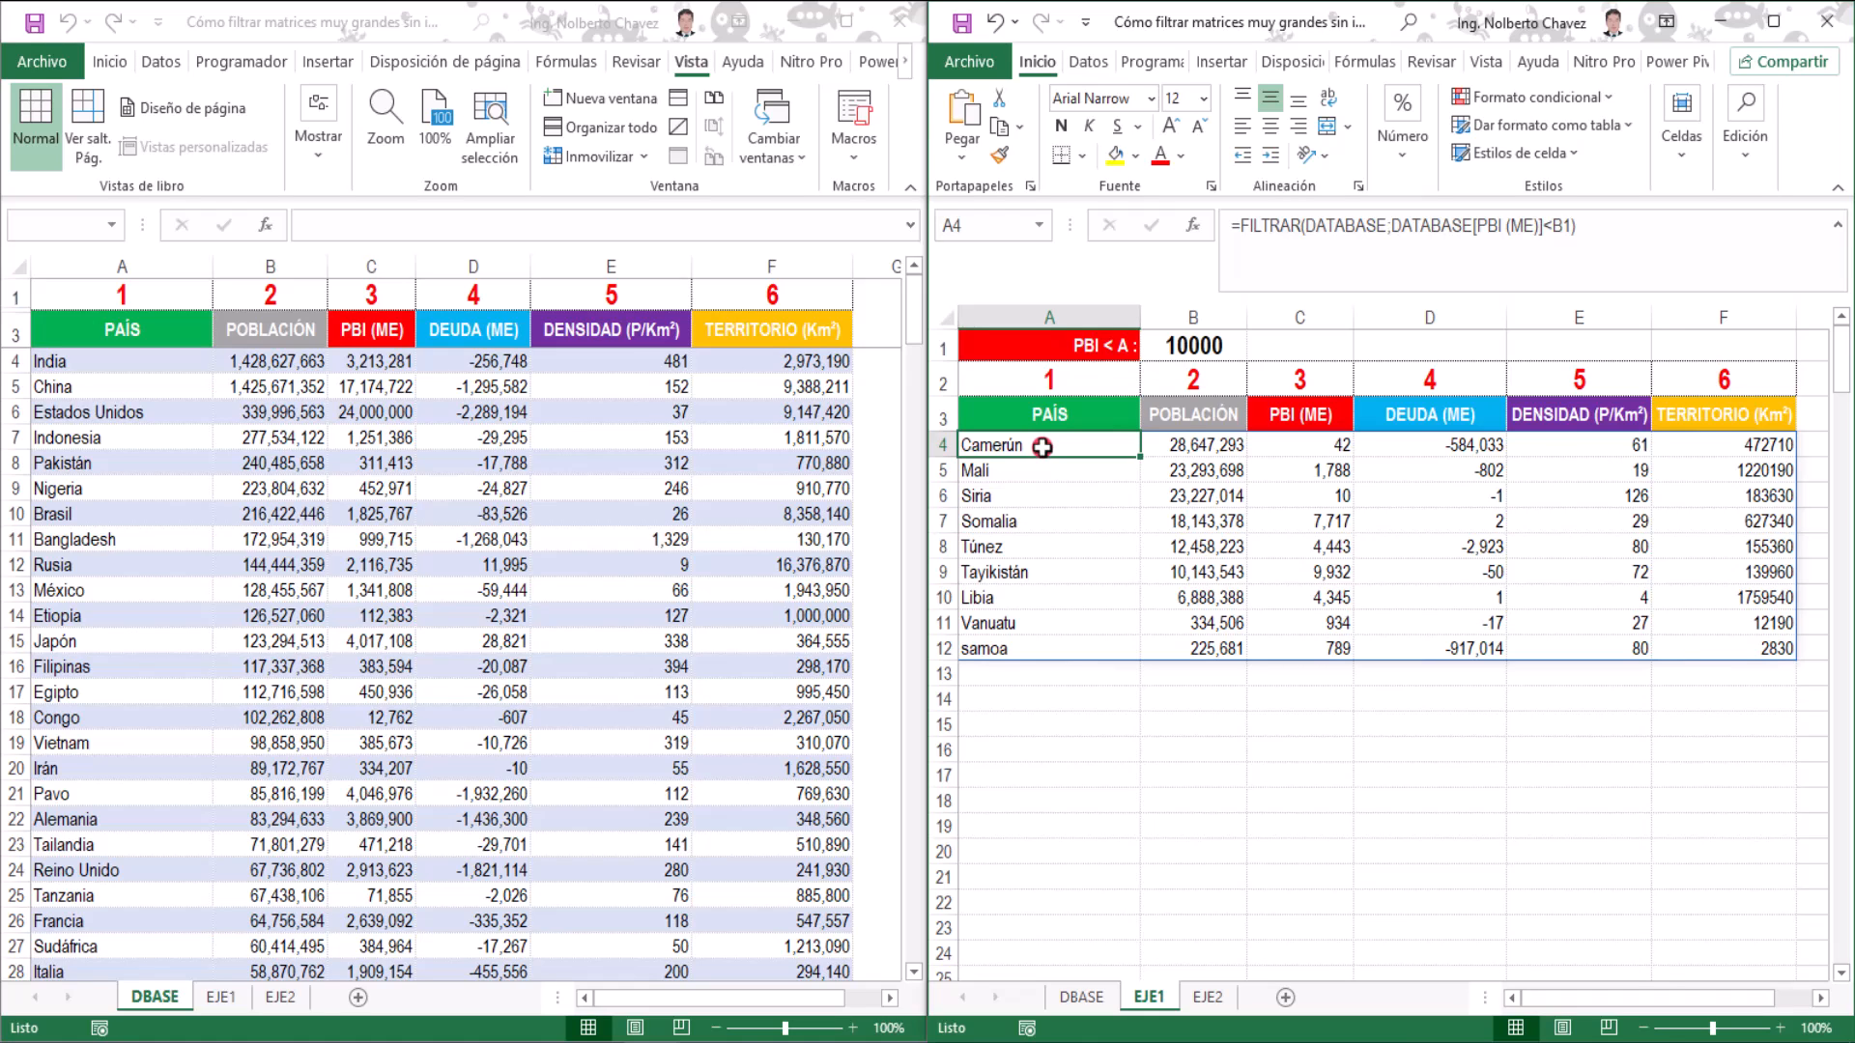
pyautogui.press('Delete')
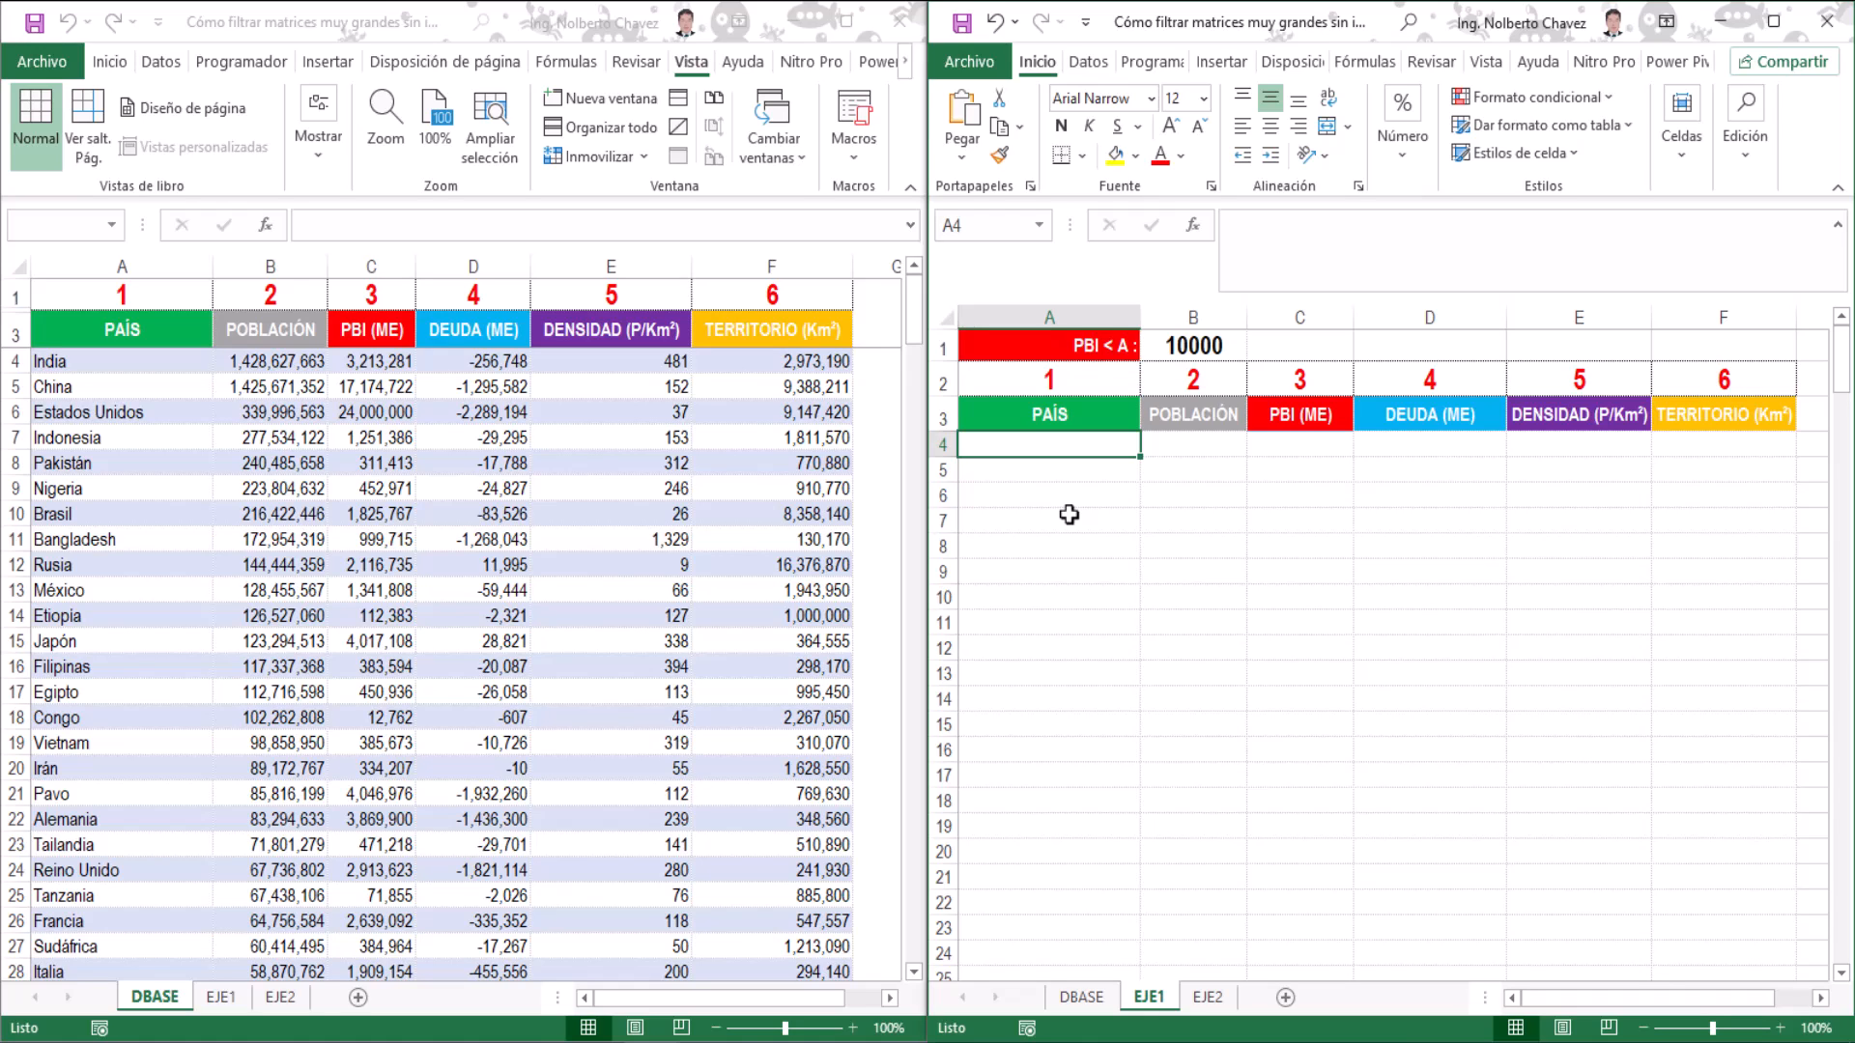
# Enter an ELEGIR formula in cell A4 of EJE1 with index 1 and DATABASE[PAÍS] as its first value.
pyautogui.click(1220, 232)
pyautogui.write('=elegi')
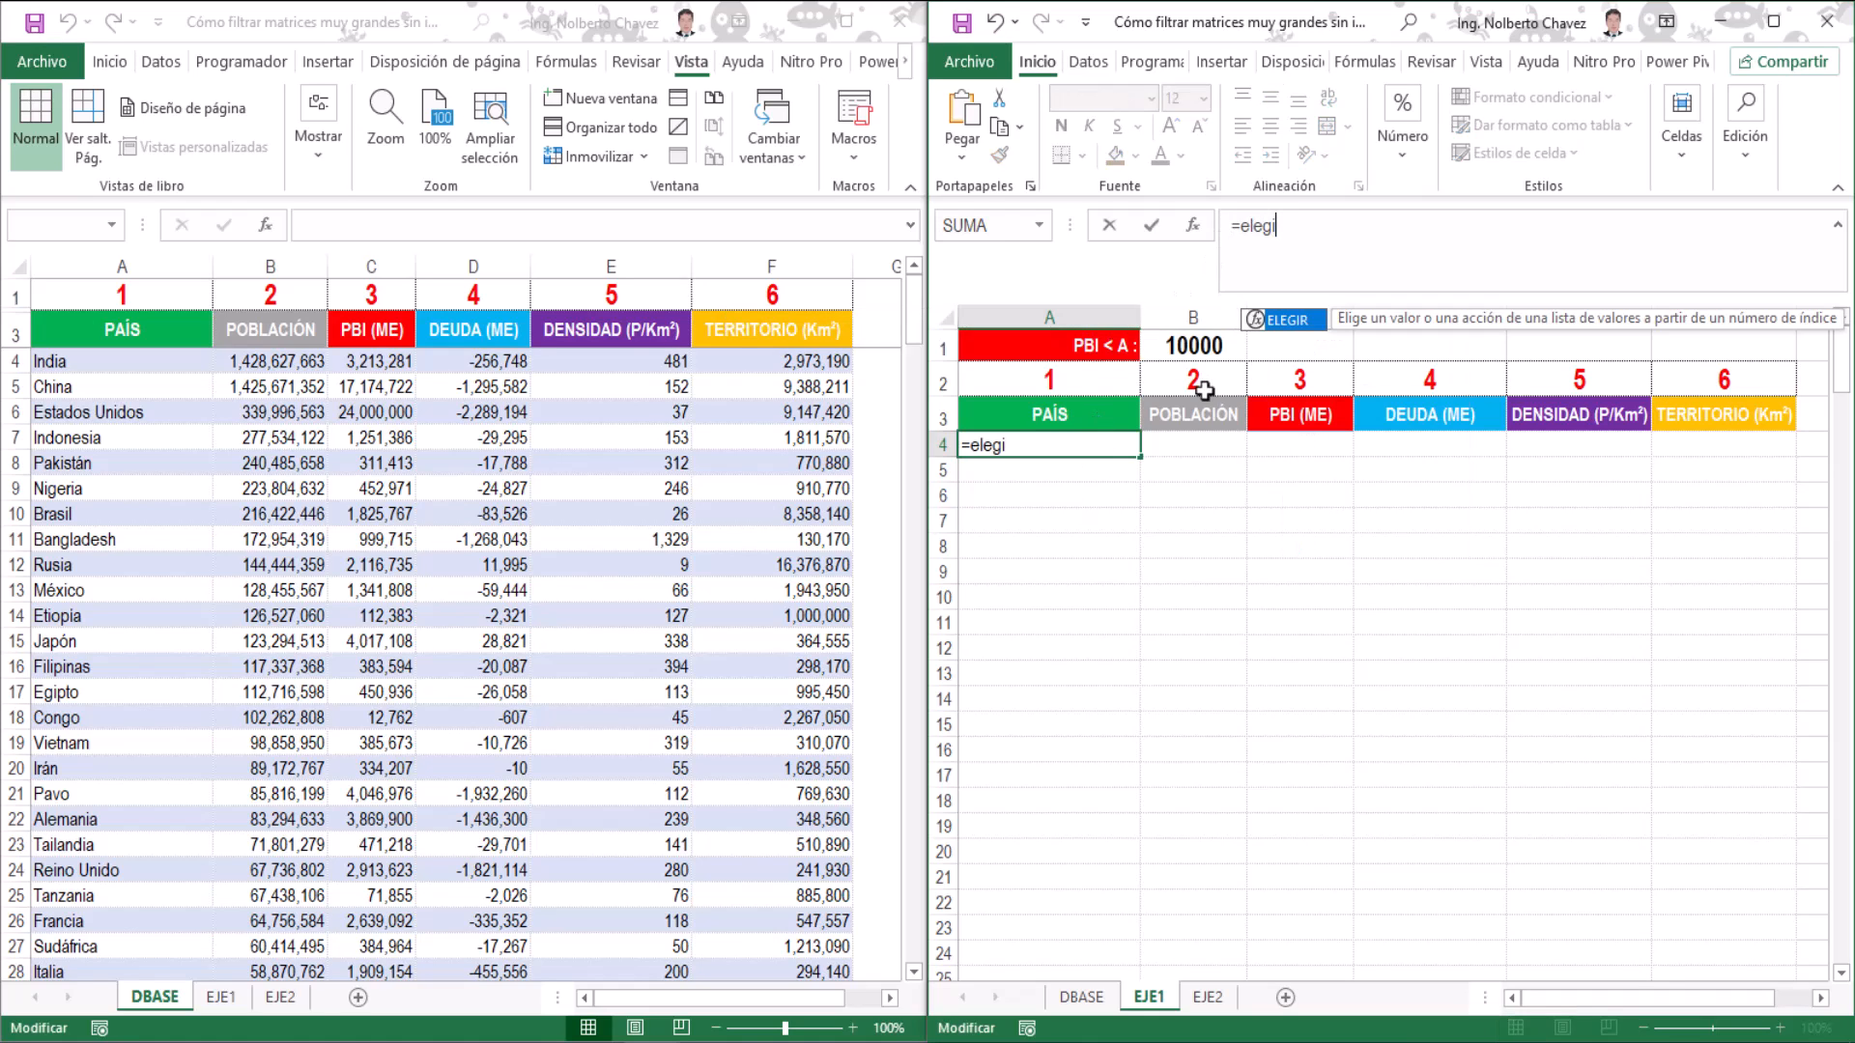
pyautogui.press('Tab')
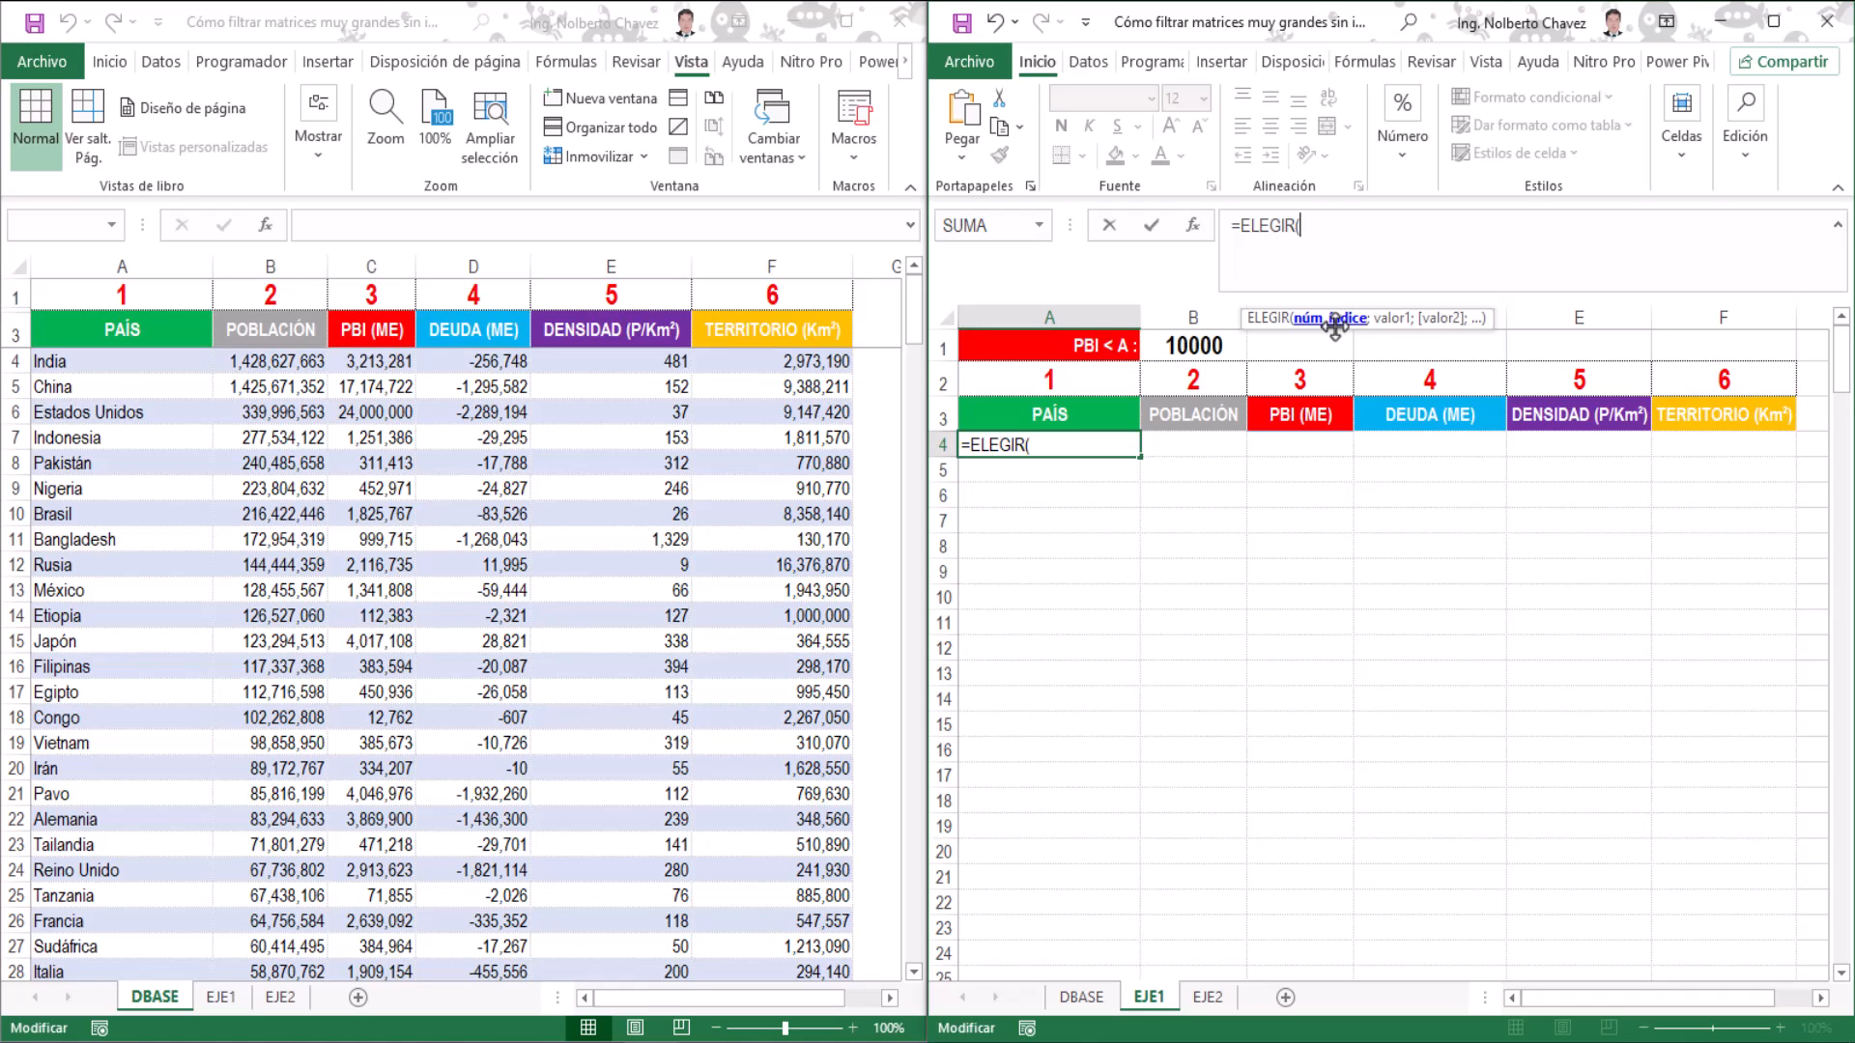
pyautogui.write('1;')
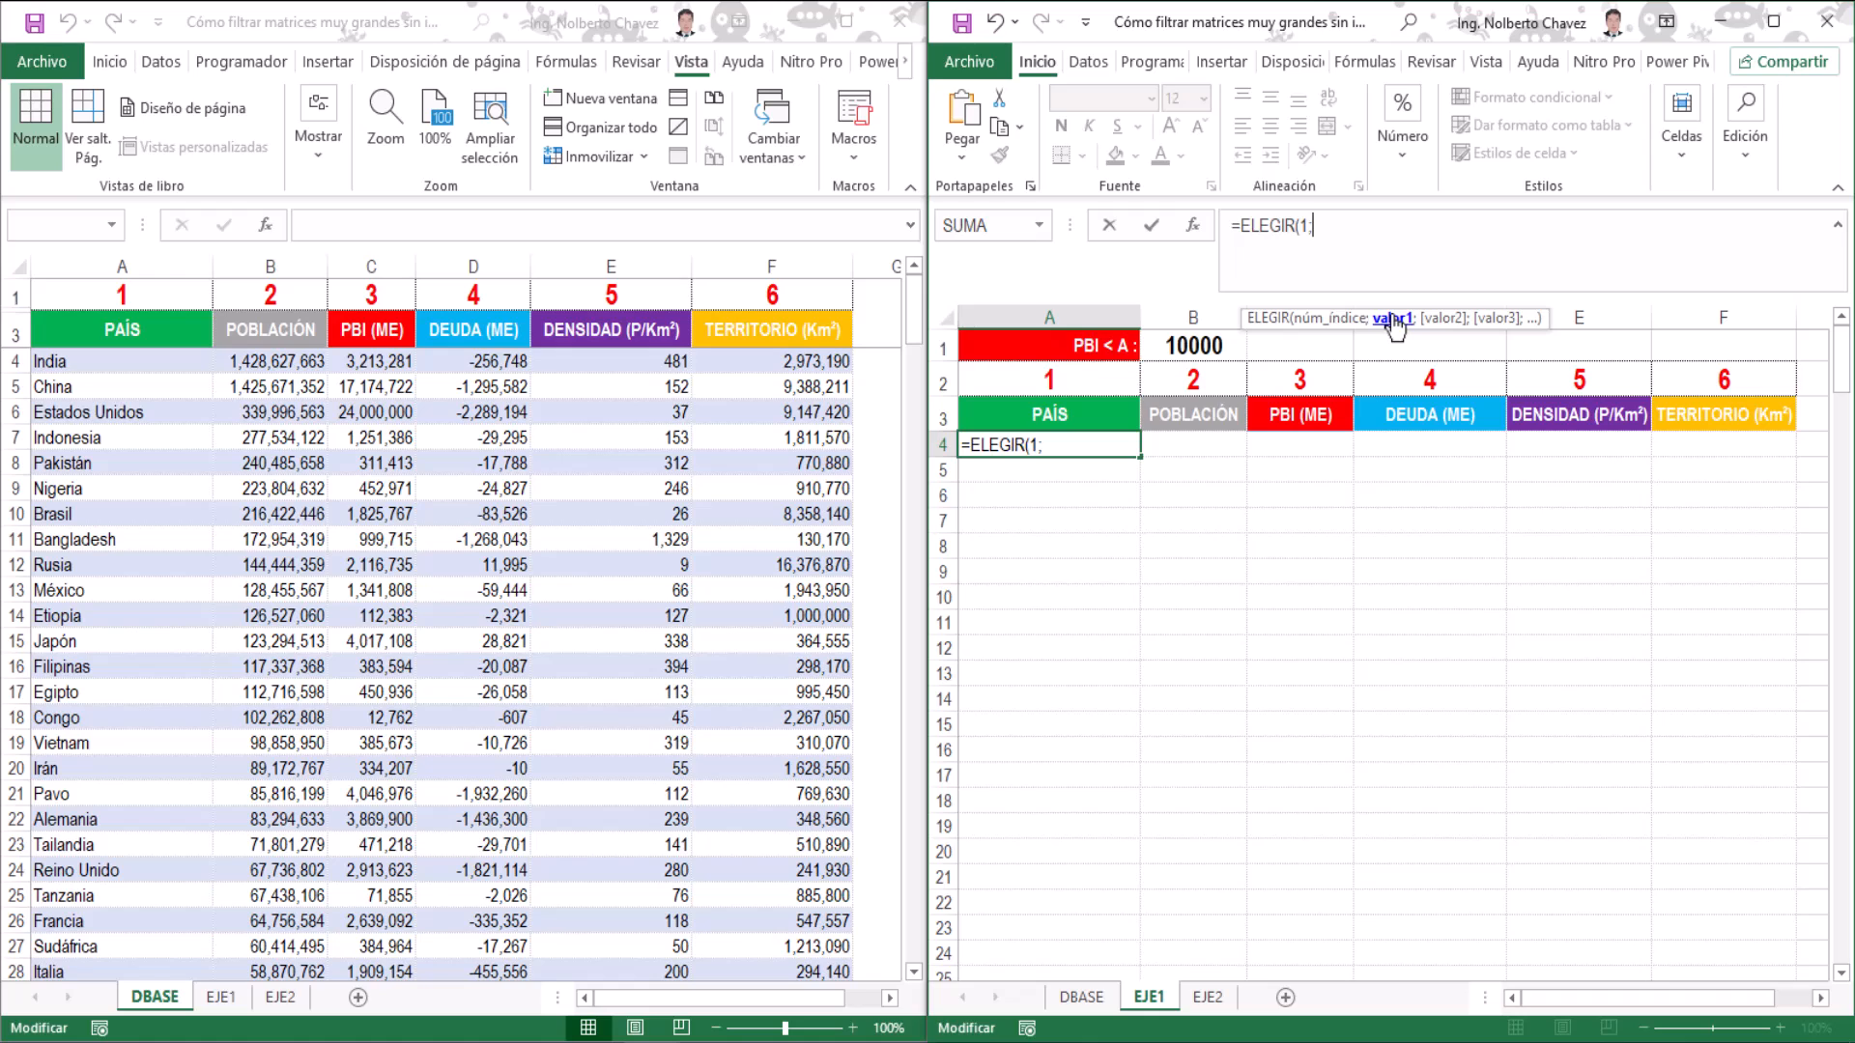
pyautogui.click(103, 316)
pyautogui.click(103, 314)
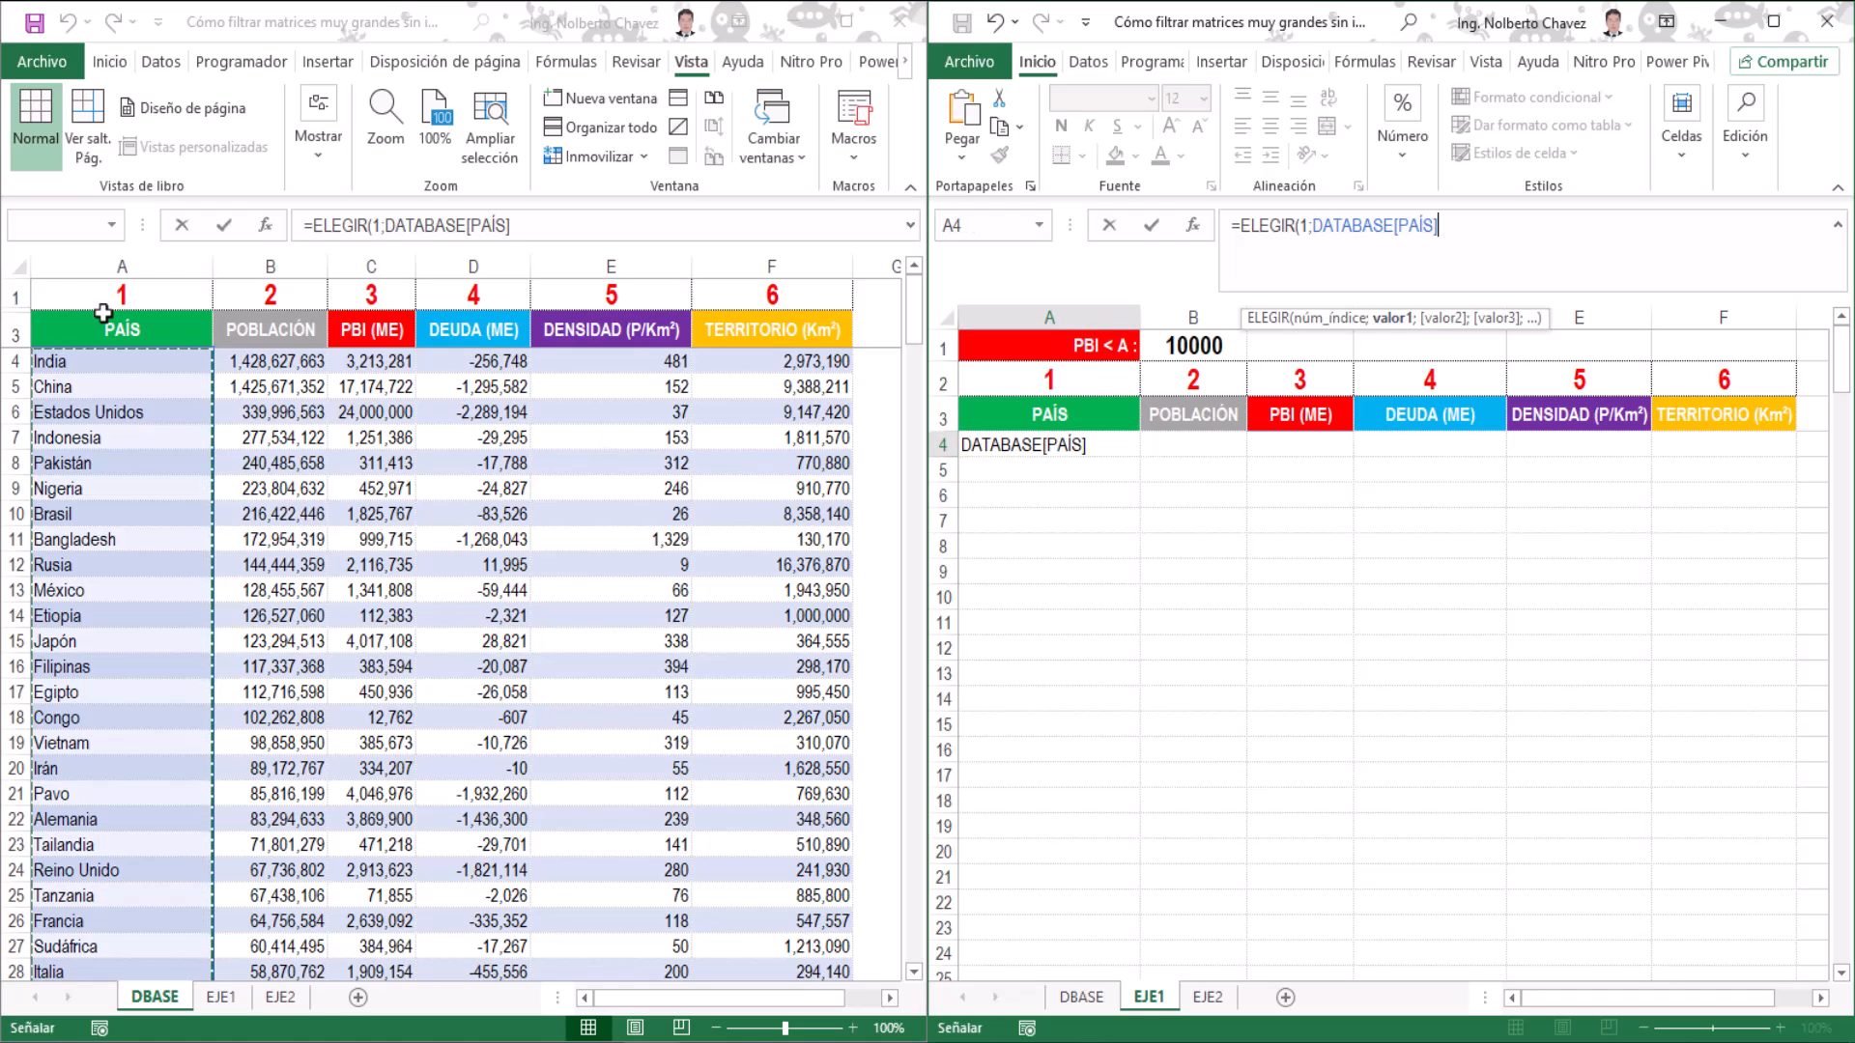
pyautogui.write(')')
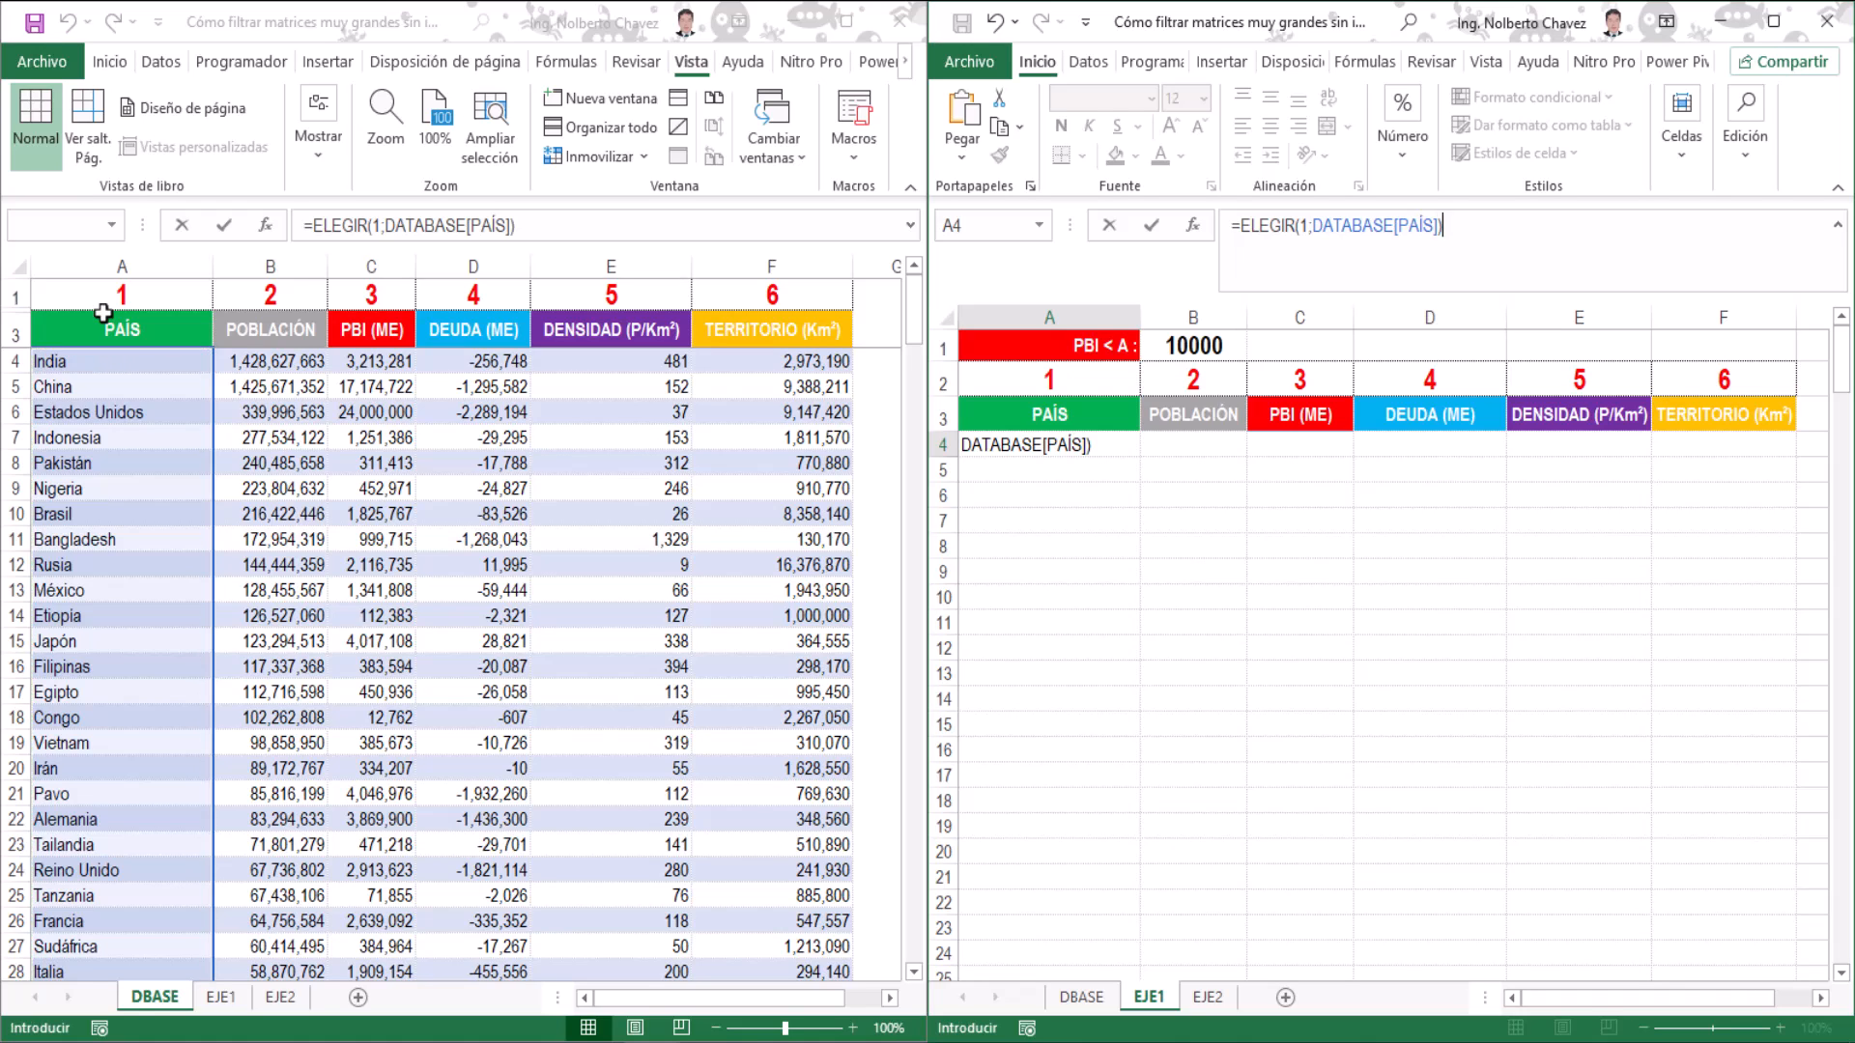
pyautogui.press('Return')
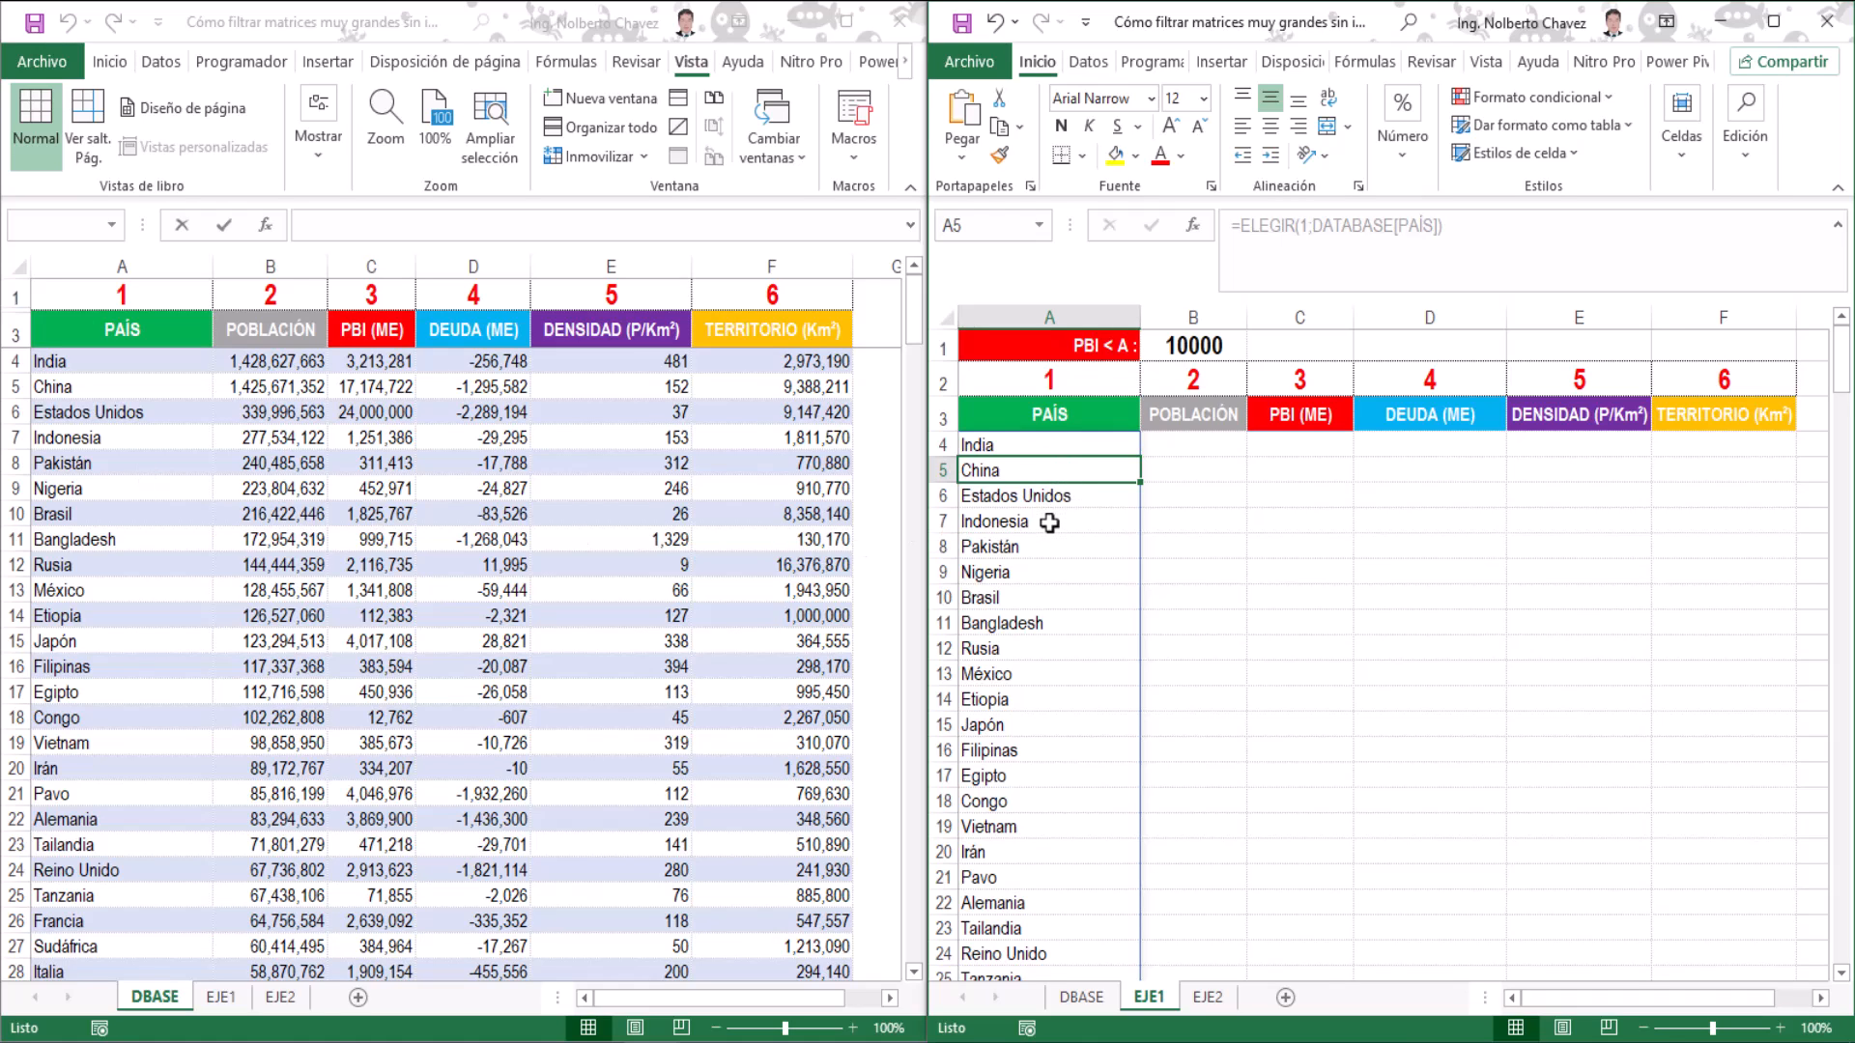
# Collapse the ribbon, then change the ELEGIR index in A4 to 2 and add DATABASE[POBLACIÓN] as the second value.
pyautogui.click(1839, 189)
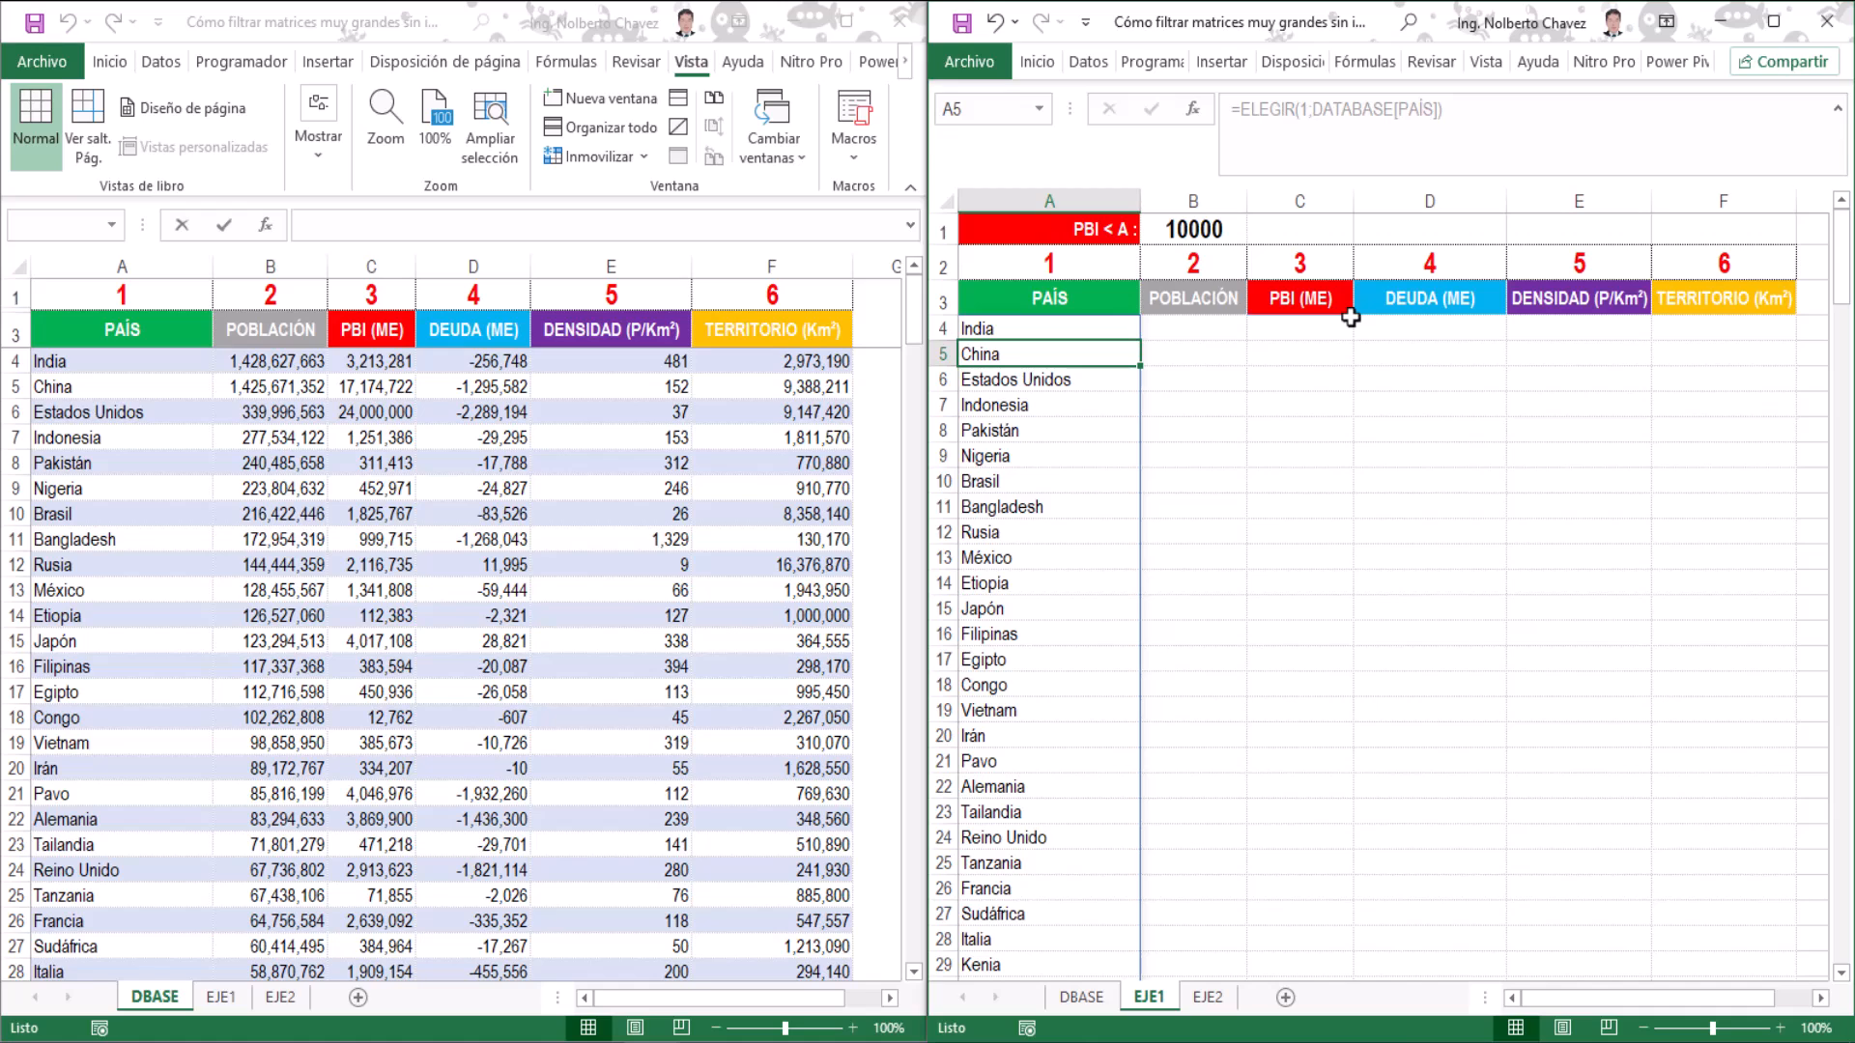
pyautogui.click(1005, 330)
pyautogui.click(1294, 118)
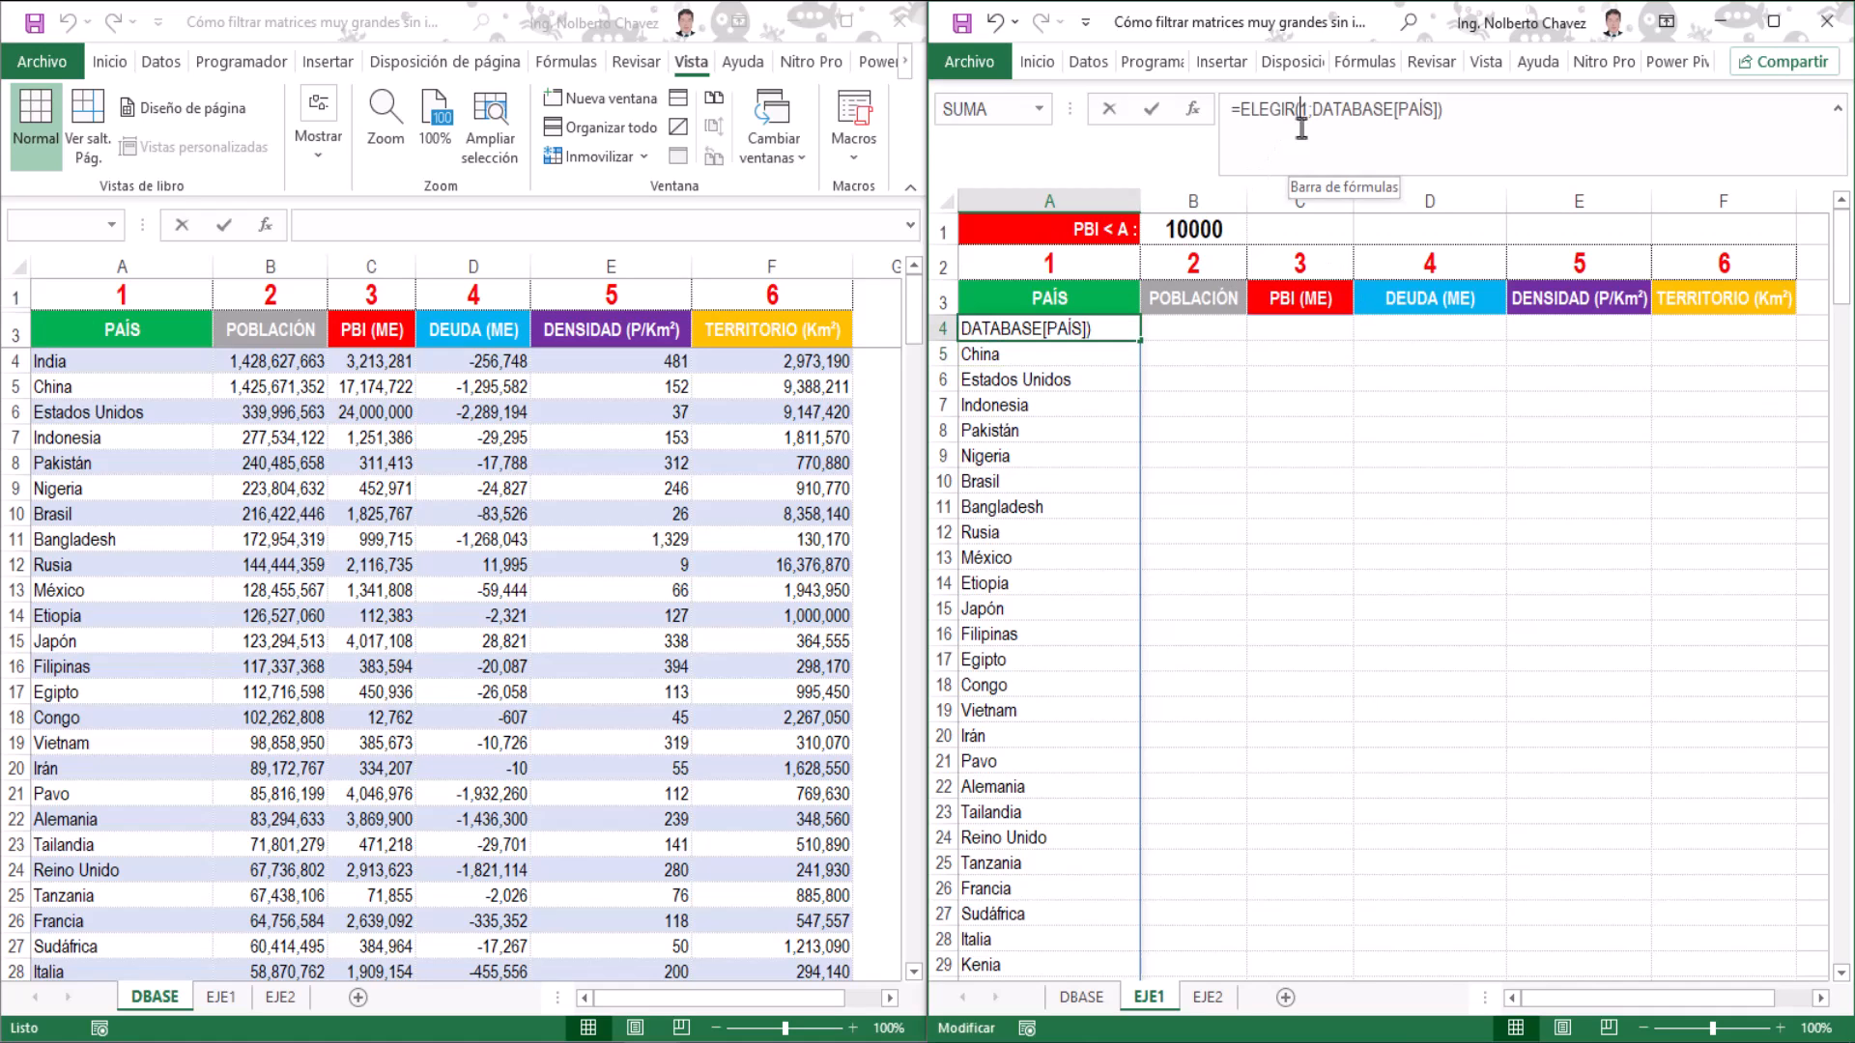
pyautogui.press('BackSpace')
pyautogui.write('2')
pyautogui.click(1437, 109)
pyautogui.write(';')
pyautogui.click(273, 317)
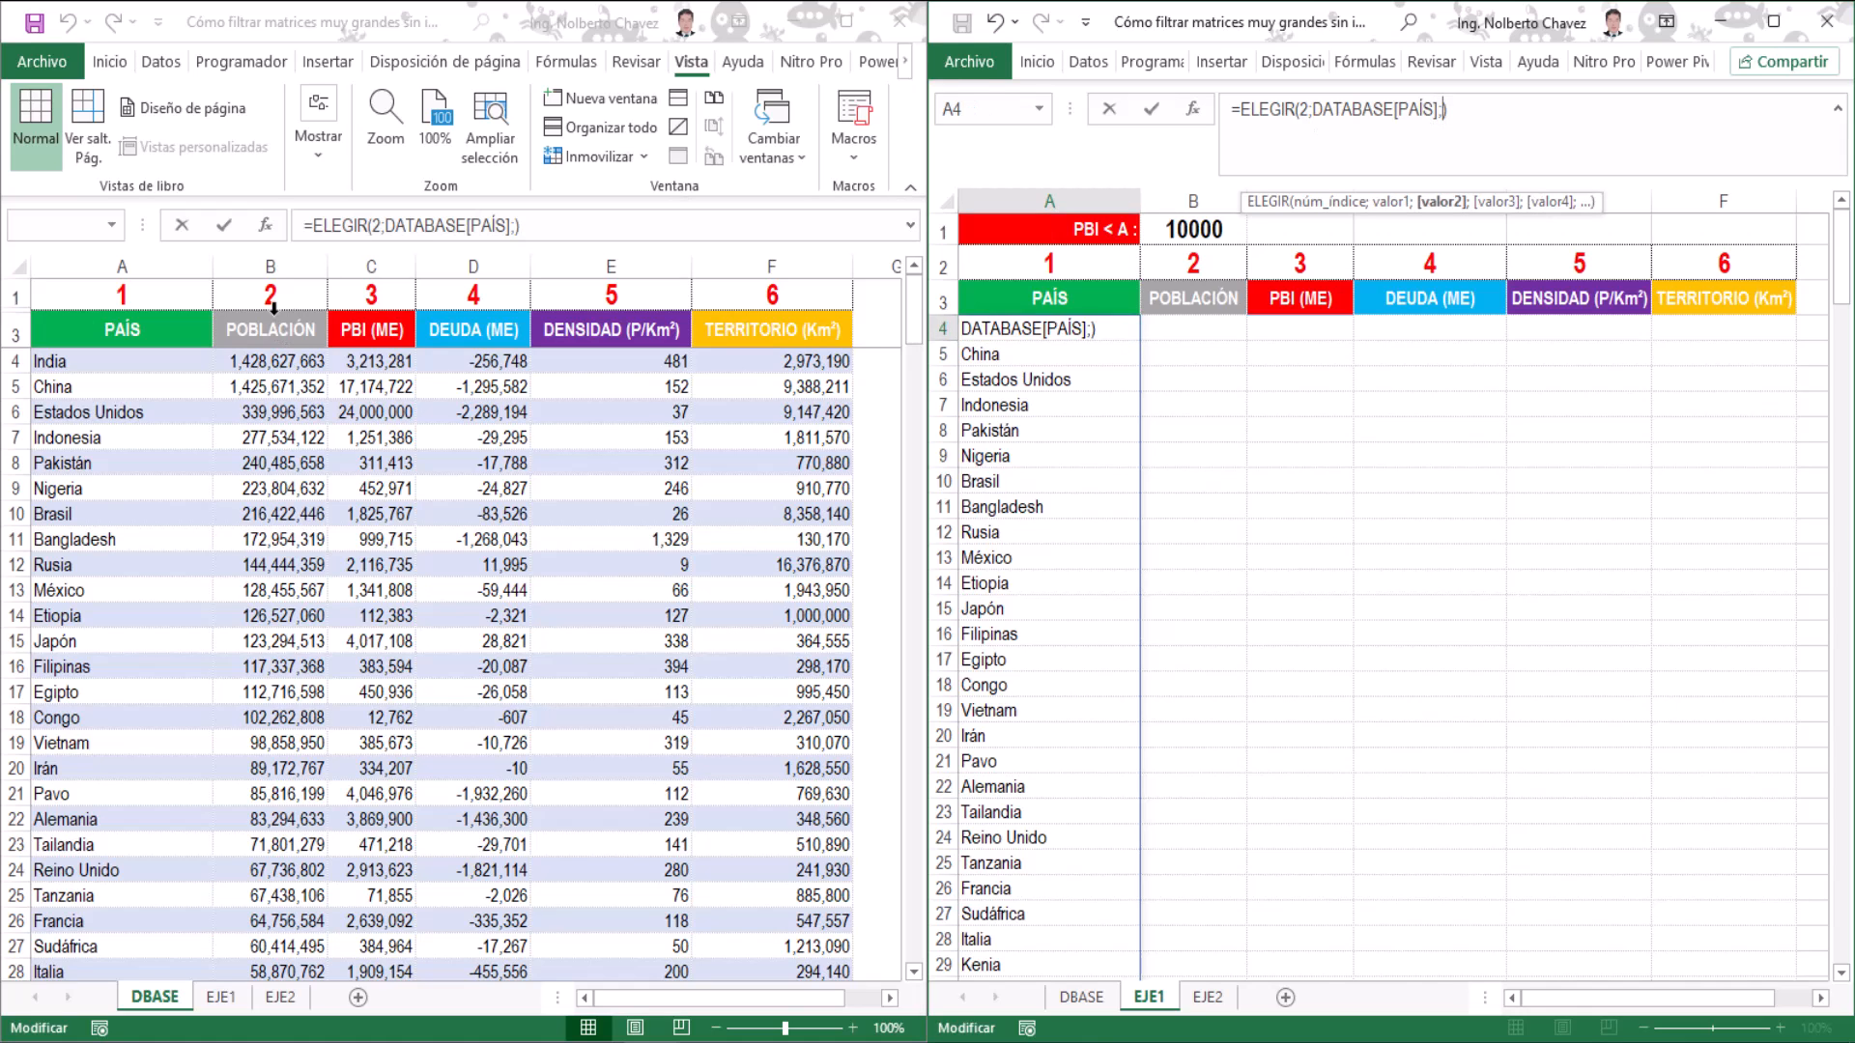
pyautogui.press('Return')
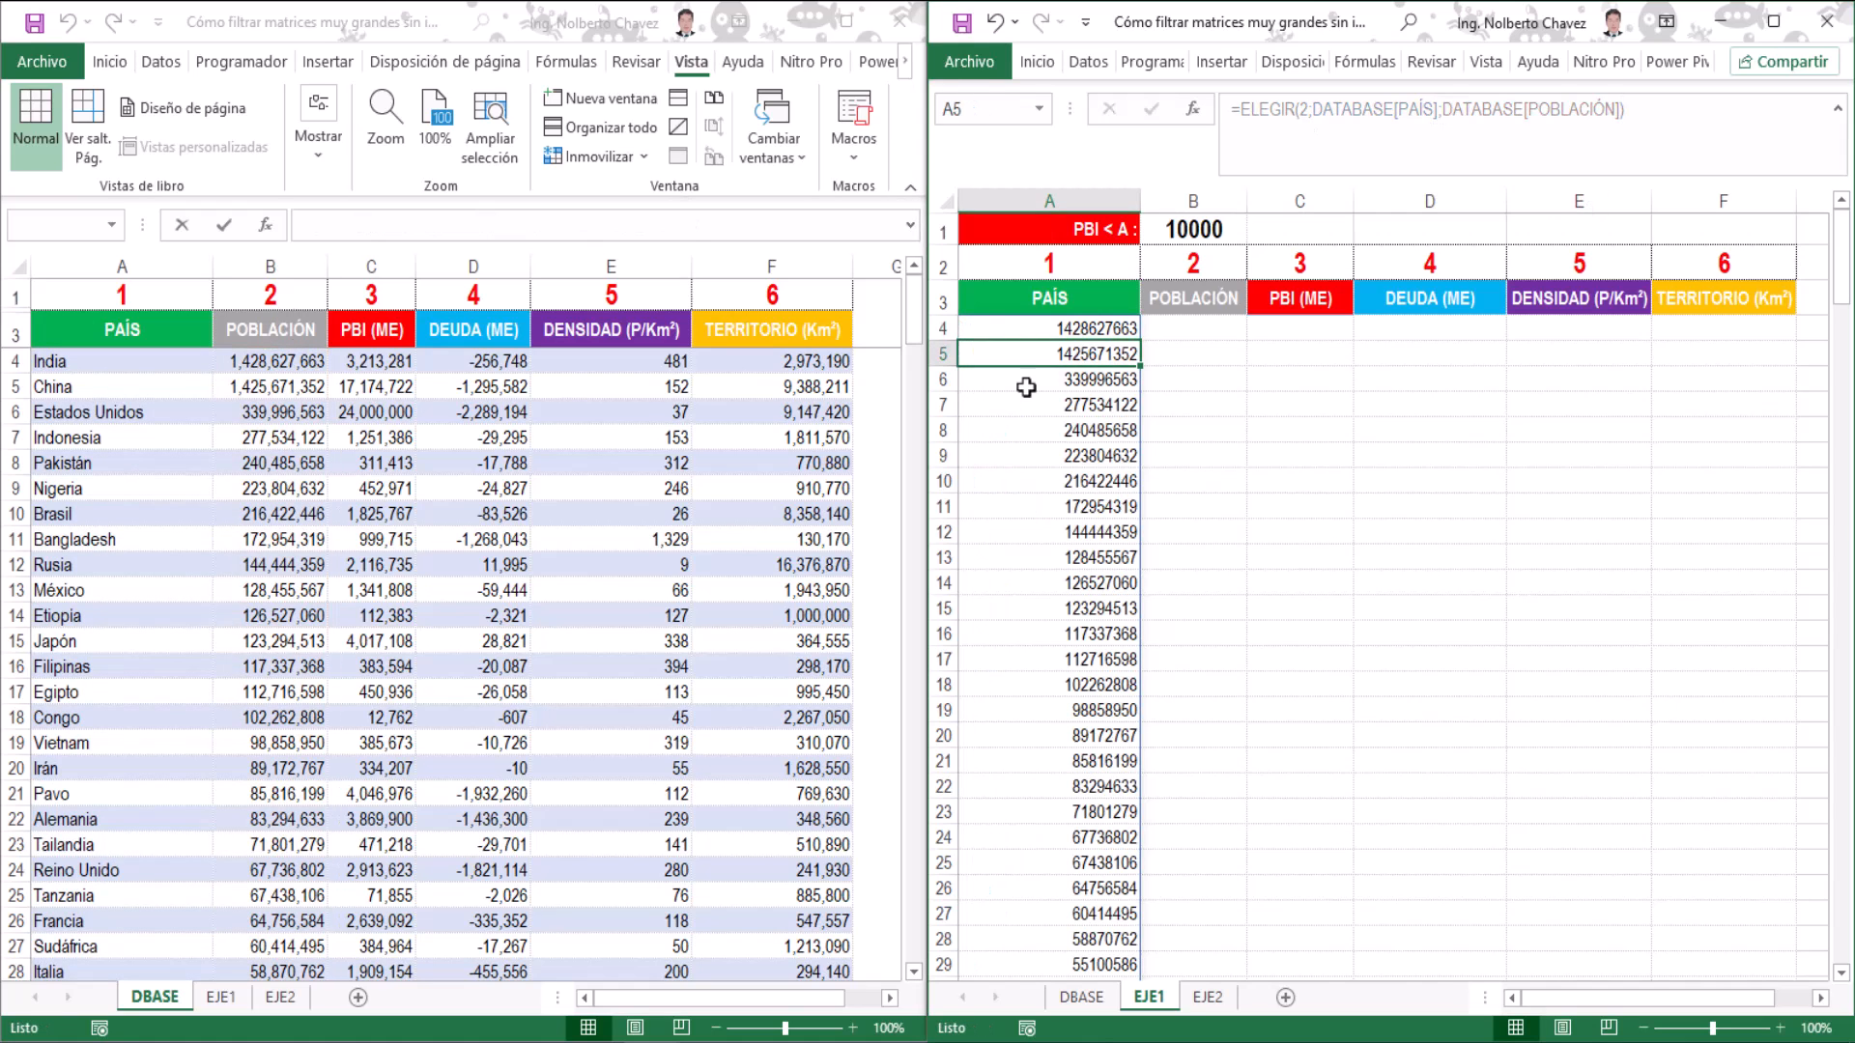
# Set the ELEGIR index in A4 to 1 and add the PBI (ME), DEUDA (ME), DENSIDAD (P/Km²) and TERRITORIO (Km²) columns of DATABASE as values.
pyautogui.click(1075, 332)
pyautogui.doubleClick(1076, 331)
pyautogui.write(';')
pyautogui.click(371, 315)
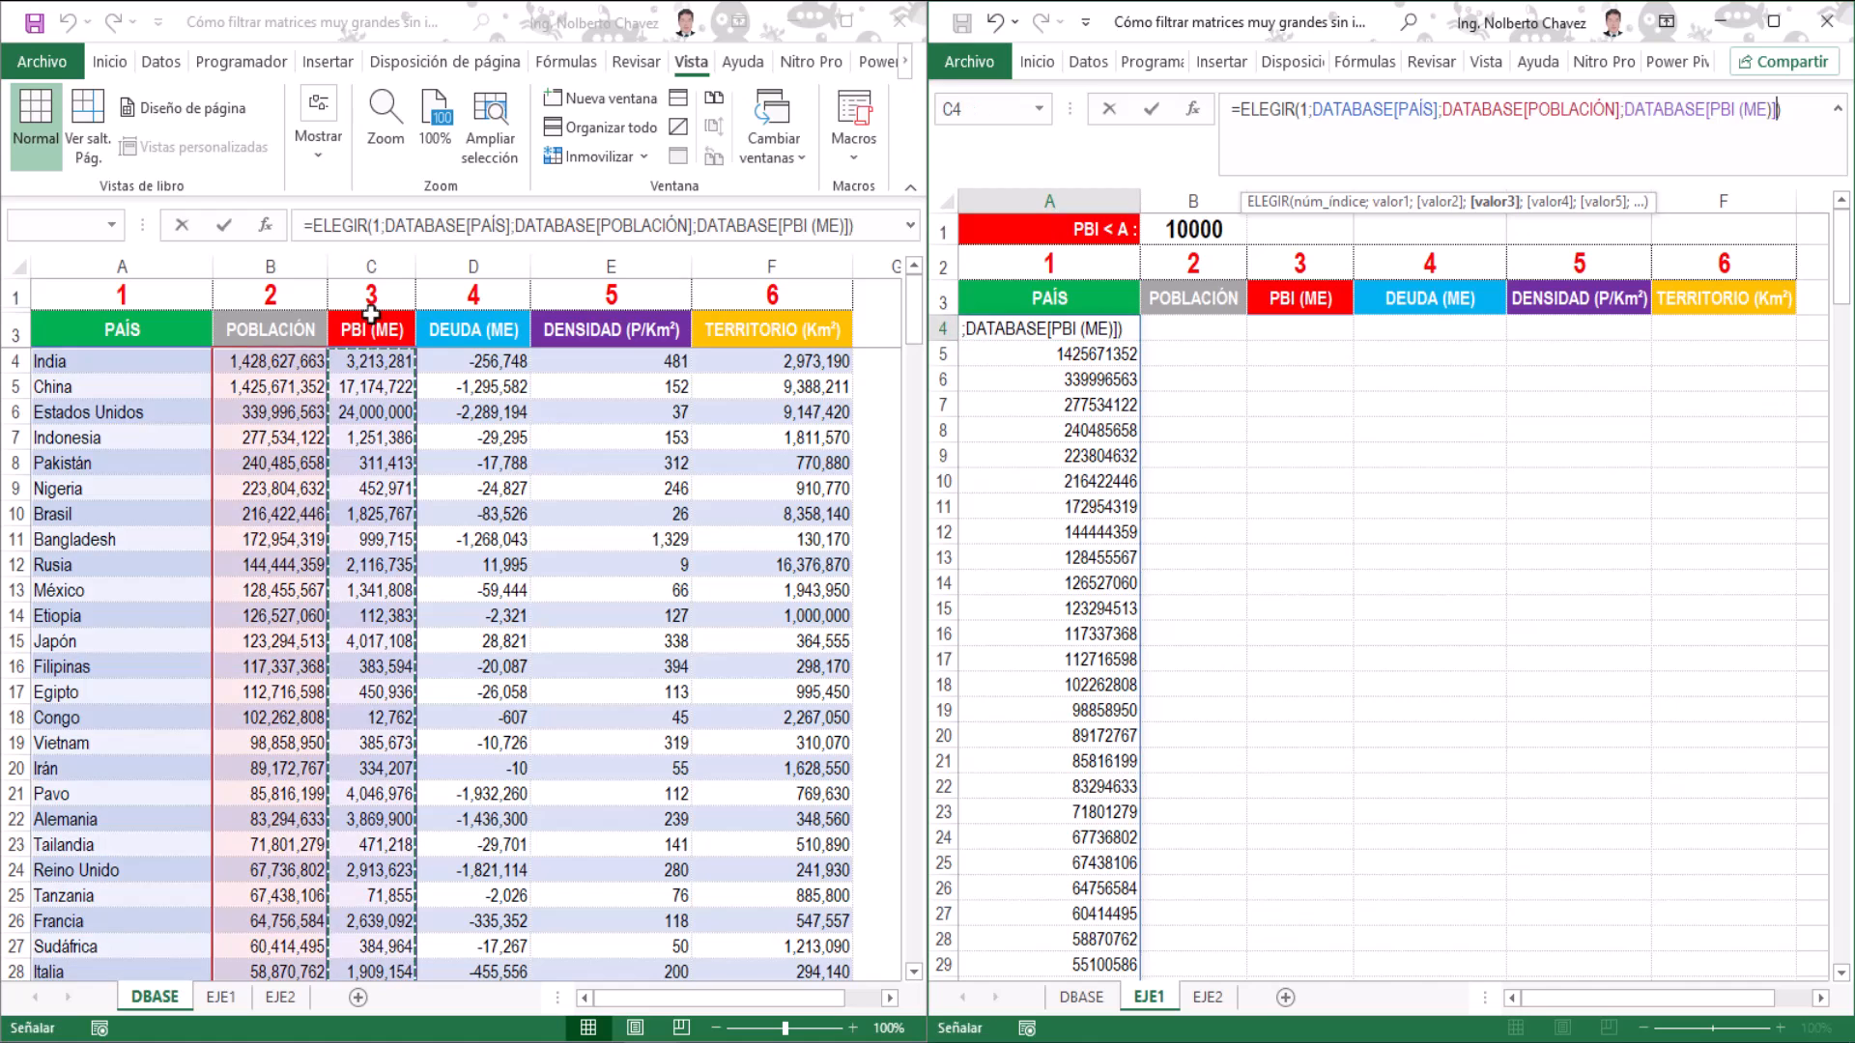
pyautogui.write(';')
pyautogui.click(472, 311)
pyautogui.write(';')
pyautogui.click(610, 319)
pyautogui.write(';')
pyautogui.click(773, 319)
pyautogui.click(1291, 161)
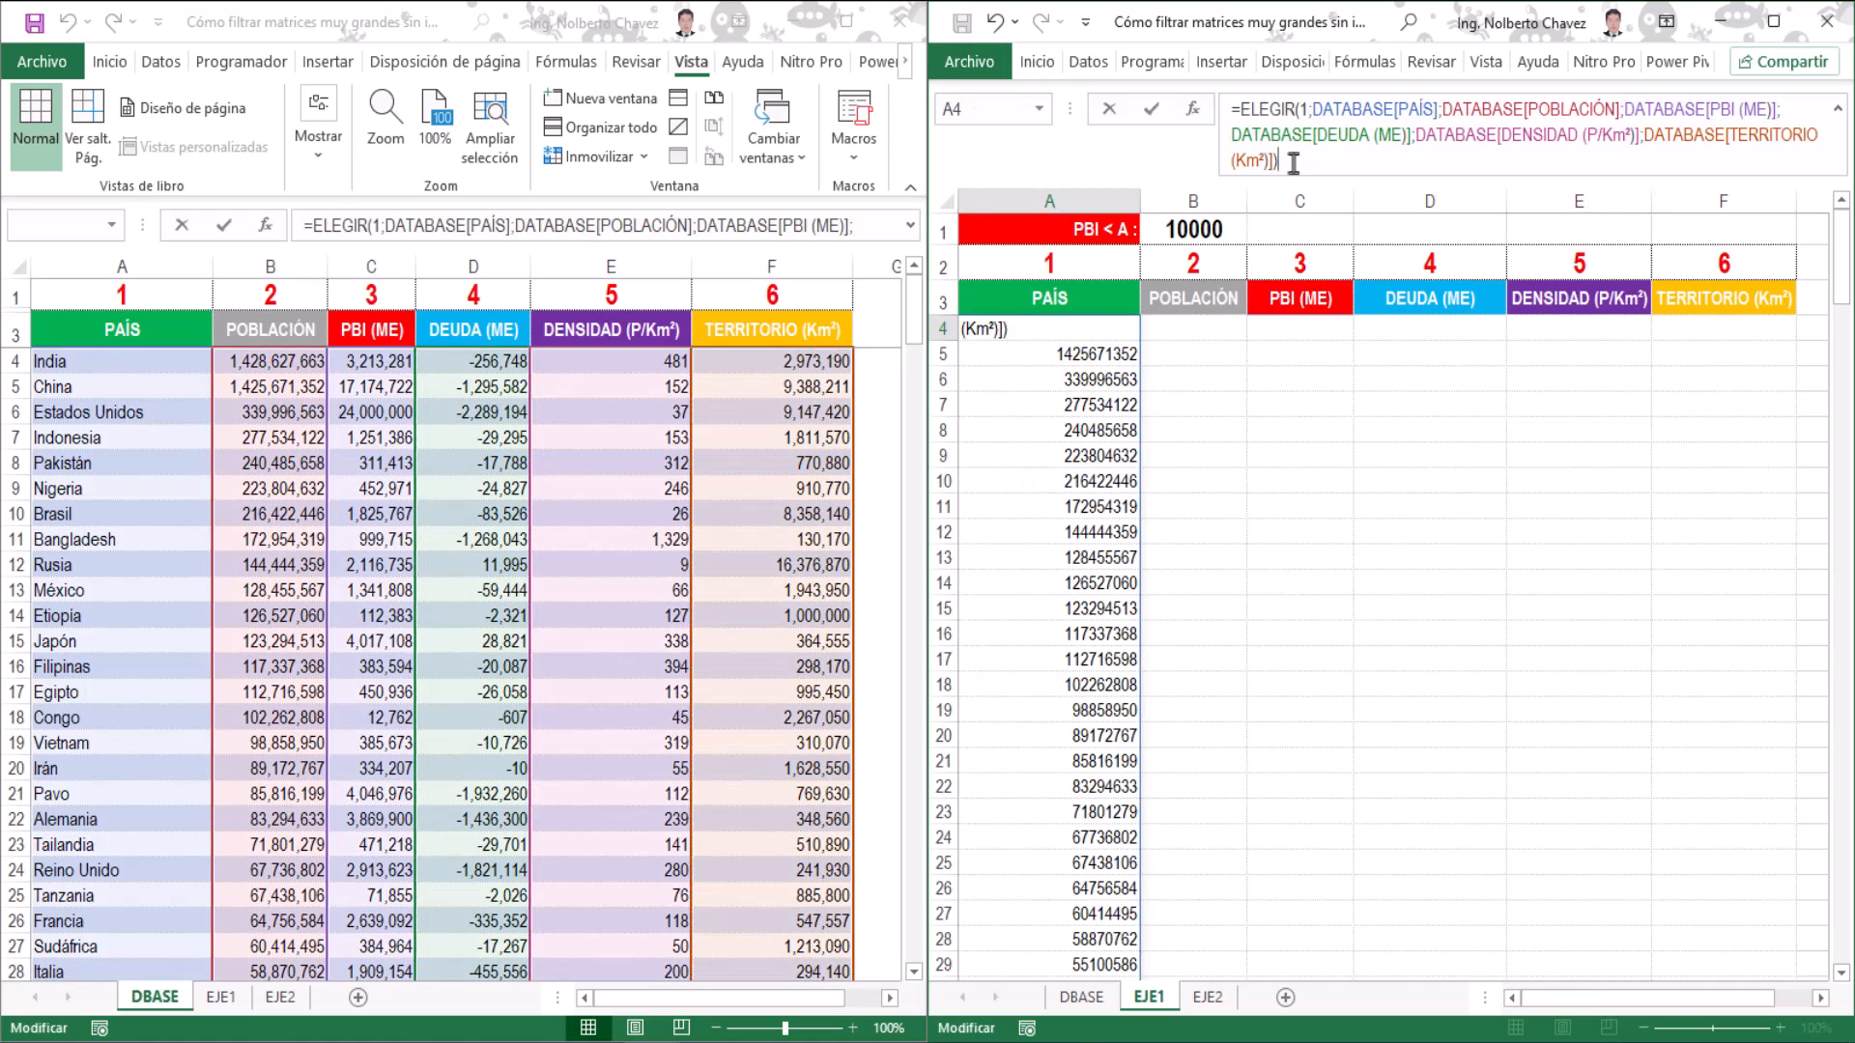
pyautogui.press('Return')
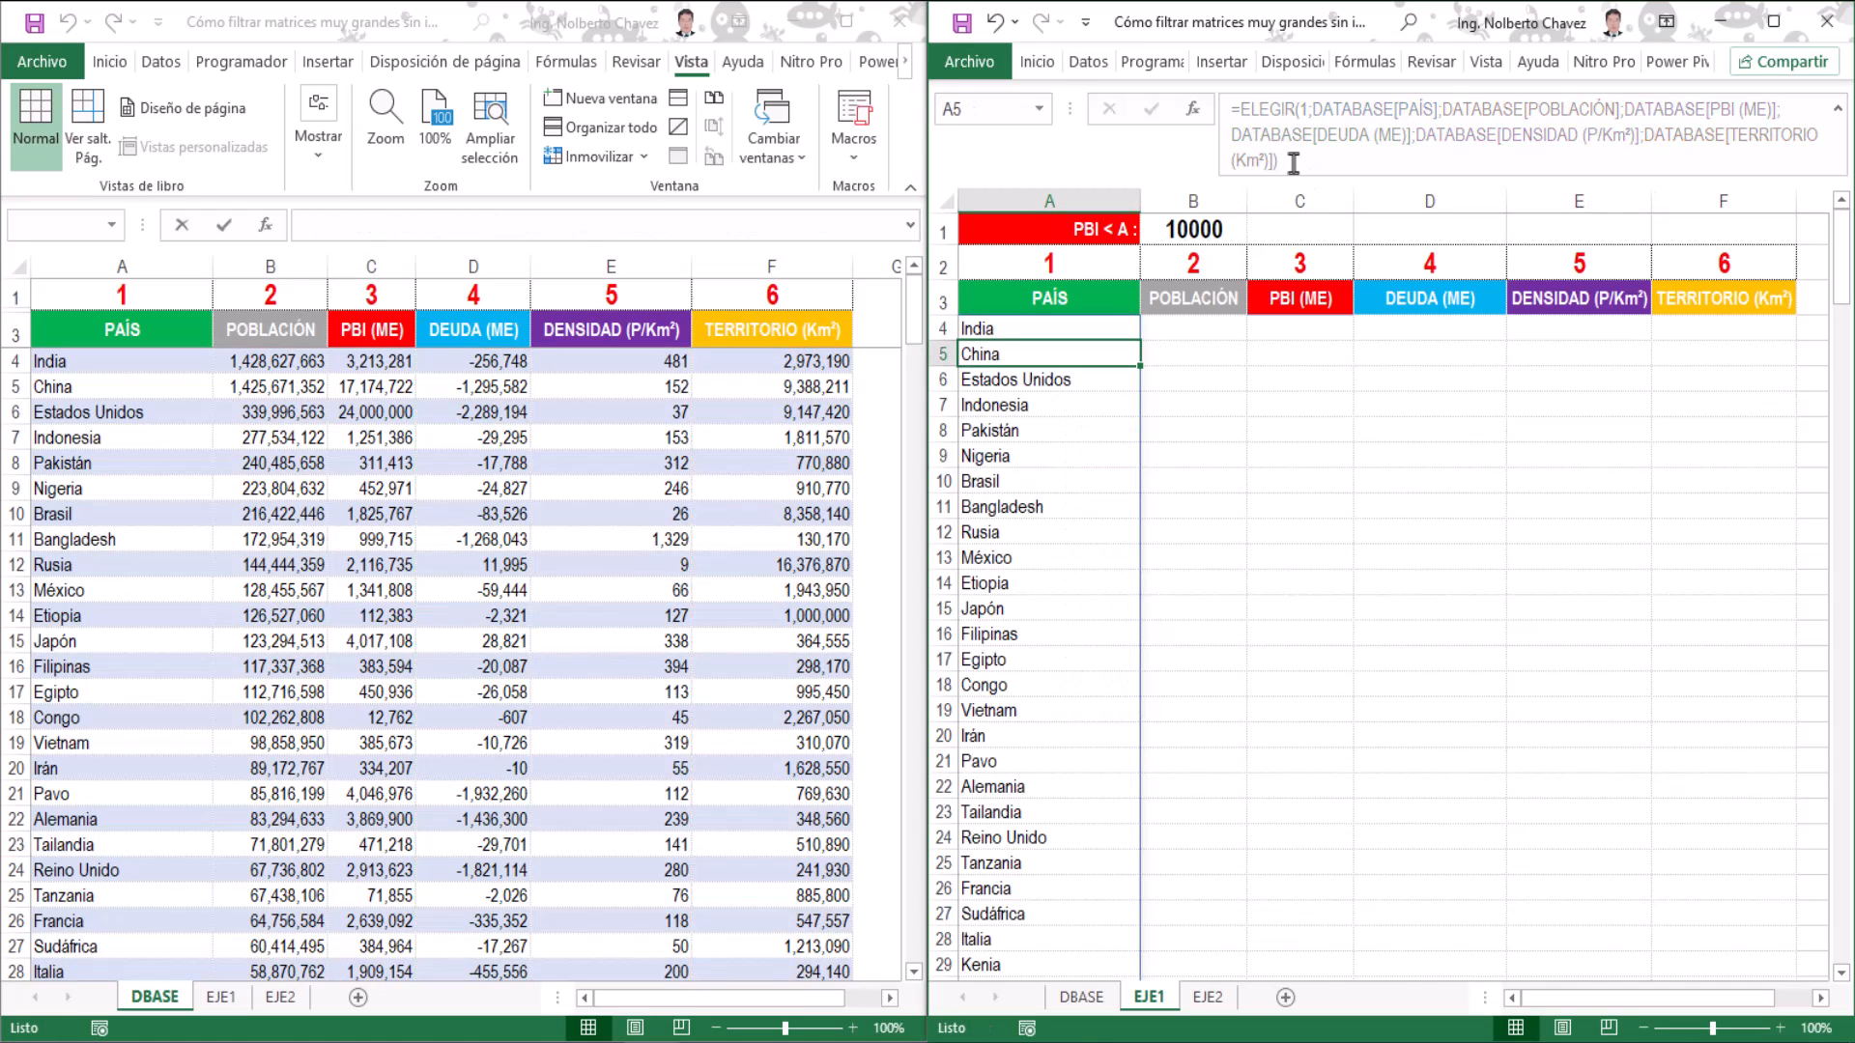
# Replace the index number of the ELEGIR formula in A4 with the array {1,2,3,4,5,6}.
pyautogui.click(1063, 329)
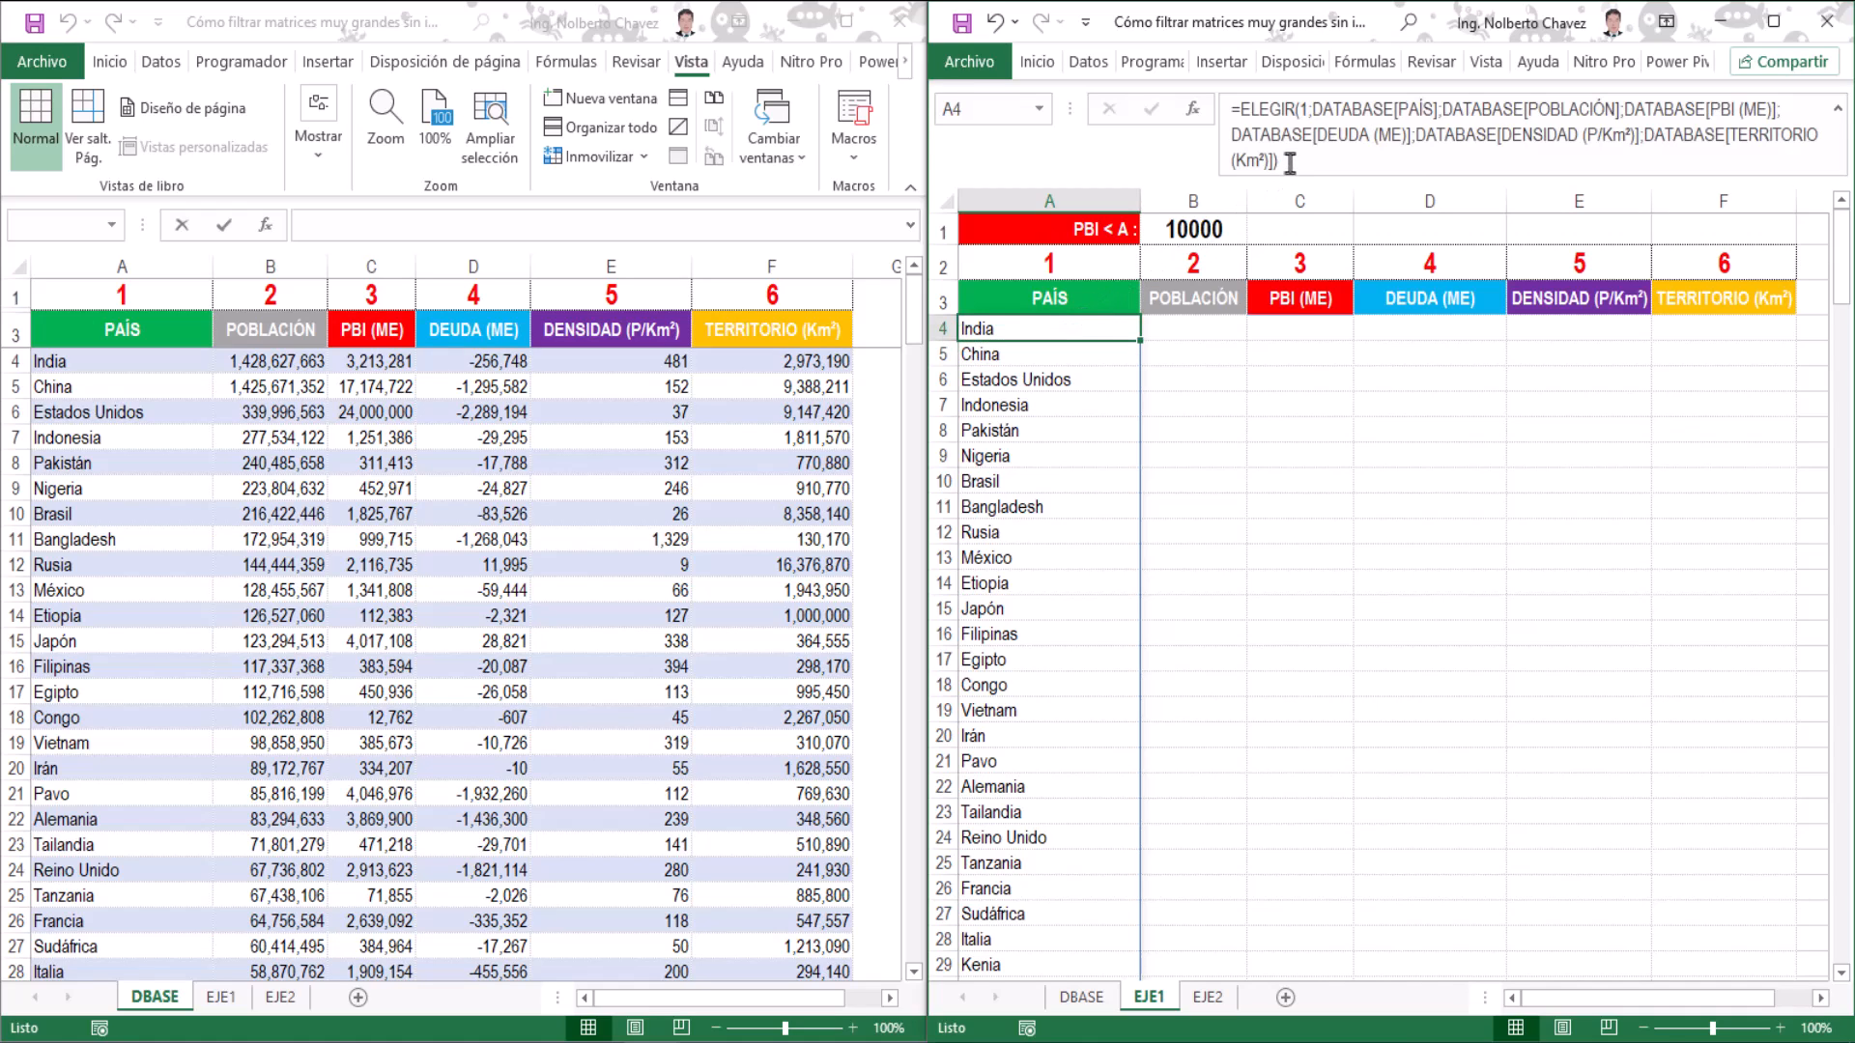
pyautogui.click(1307, 134)
pyautogui.click(1308, 135)
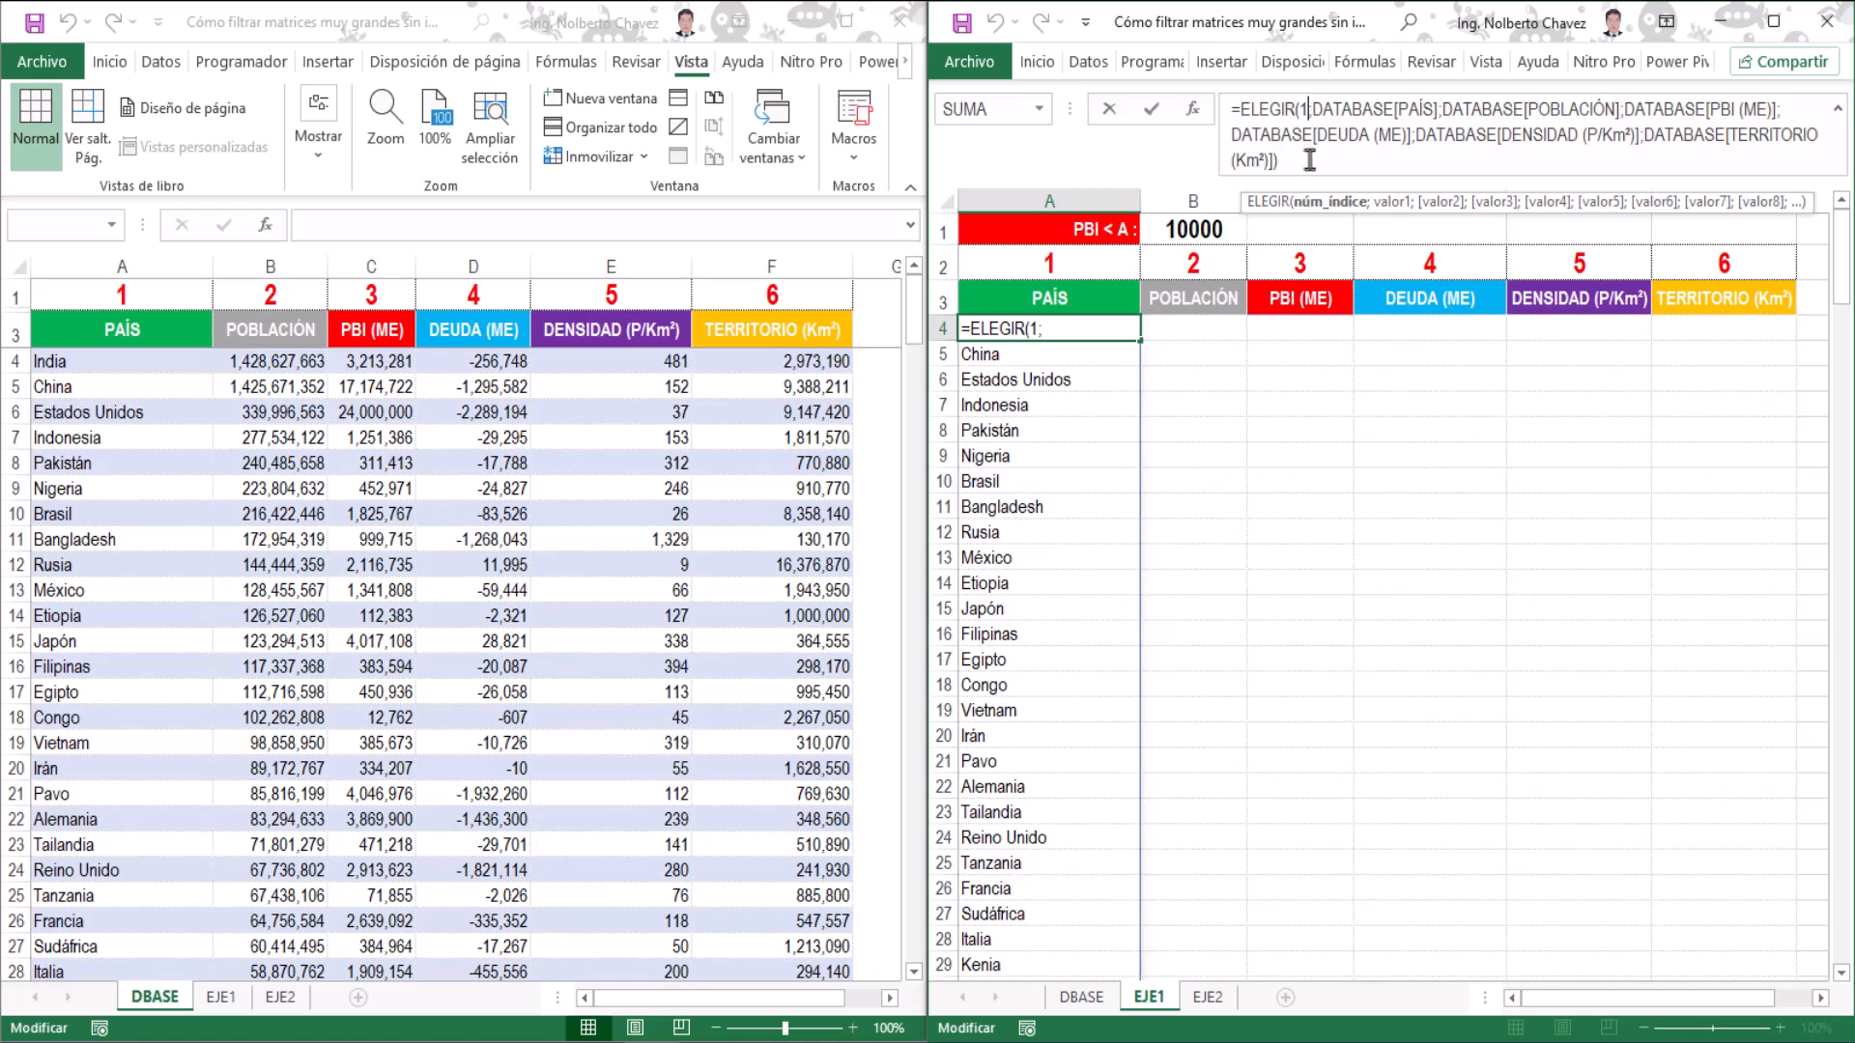
pyautogui.click(1324, 214)
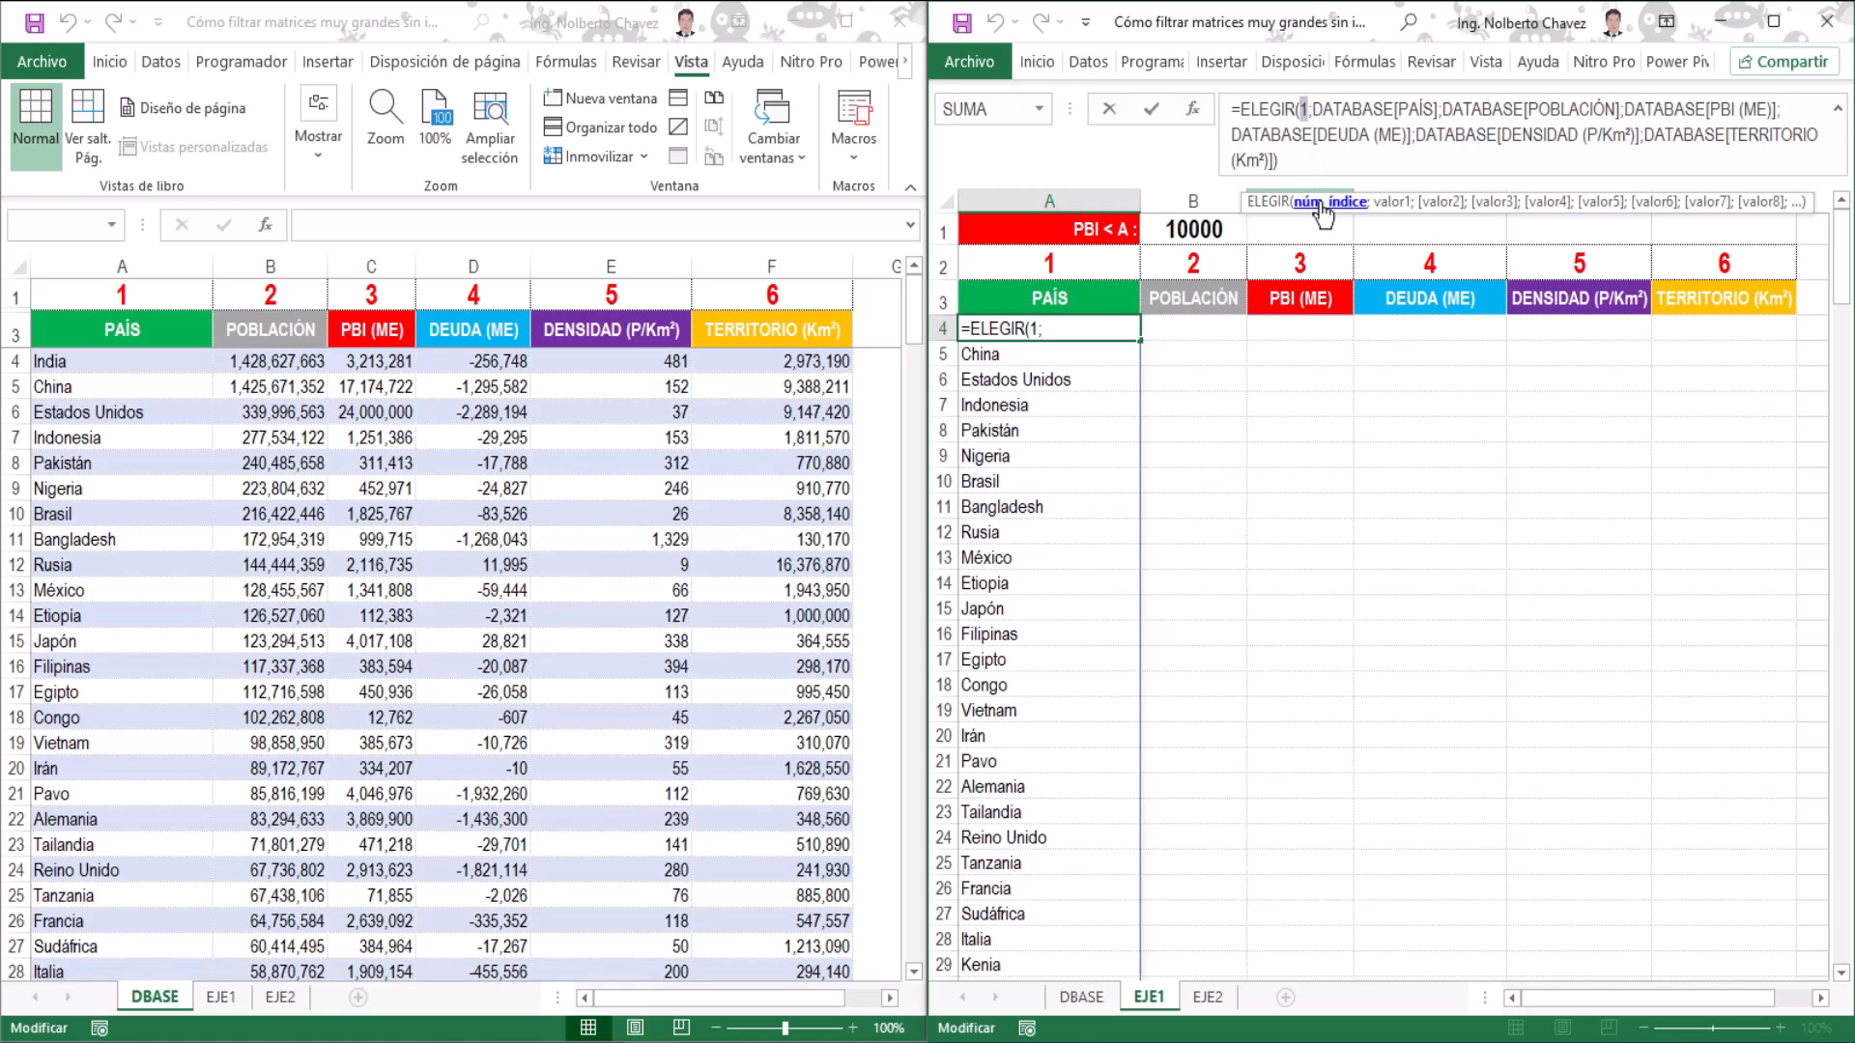
pyautogui.write('{')
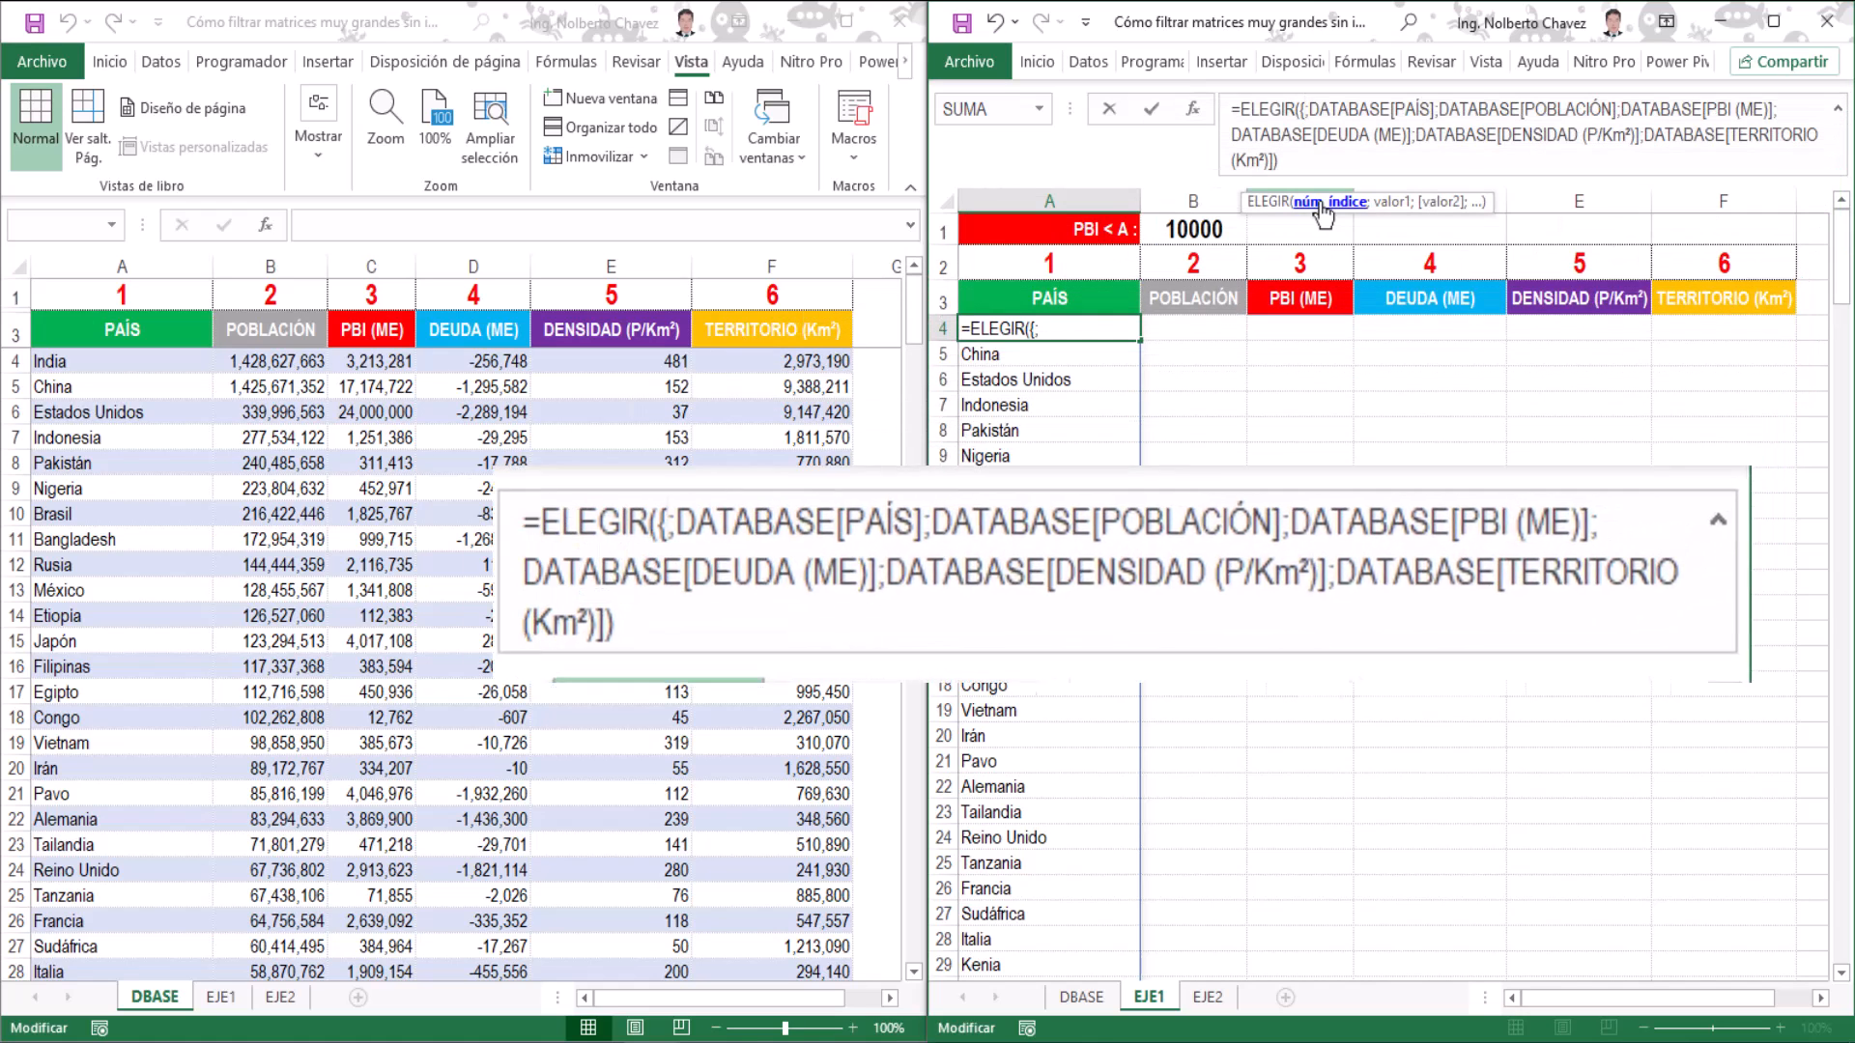
pyautogui.write('1')
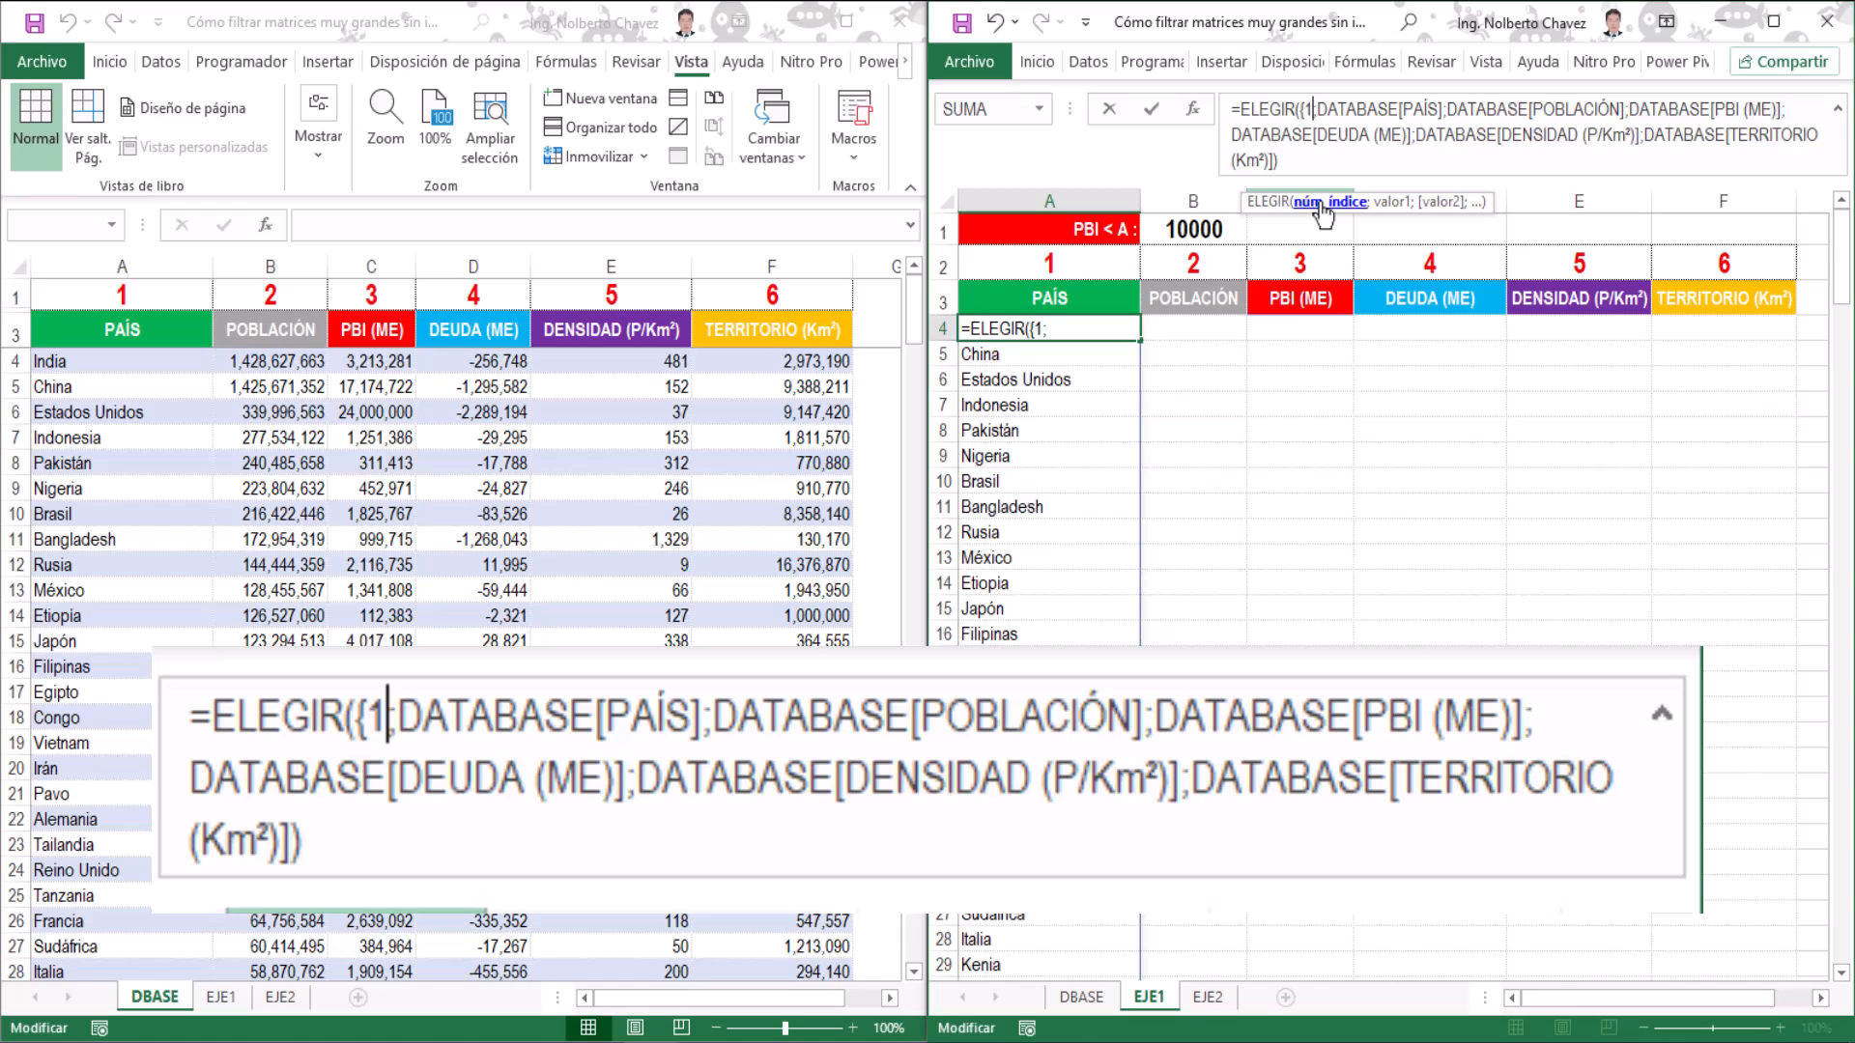
pyautogui.write(',')
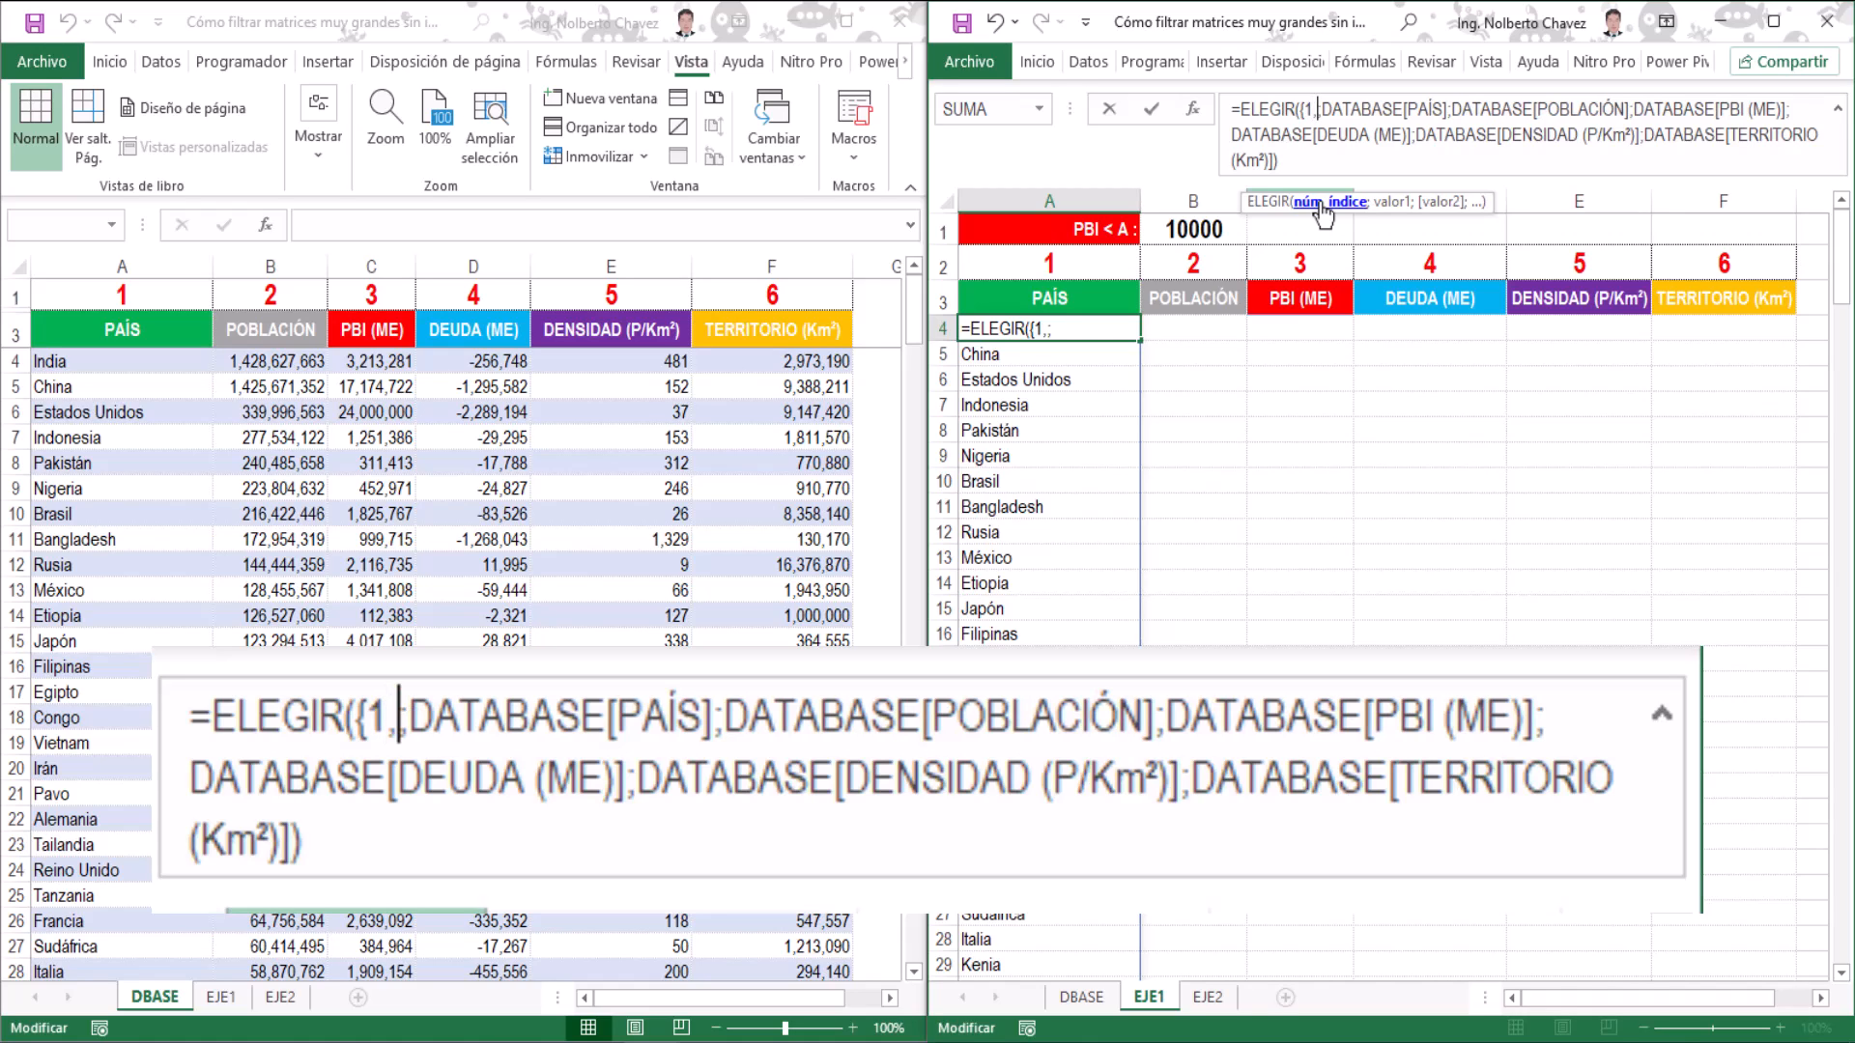
pyautogui.write('2')
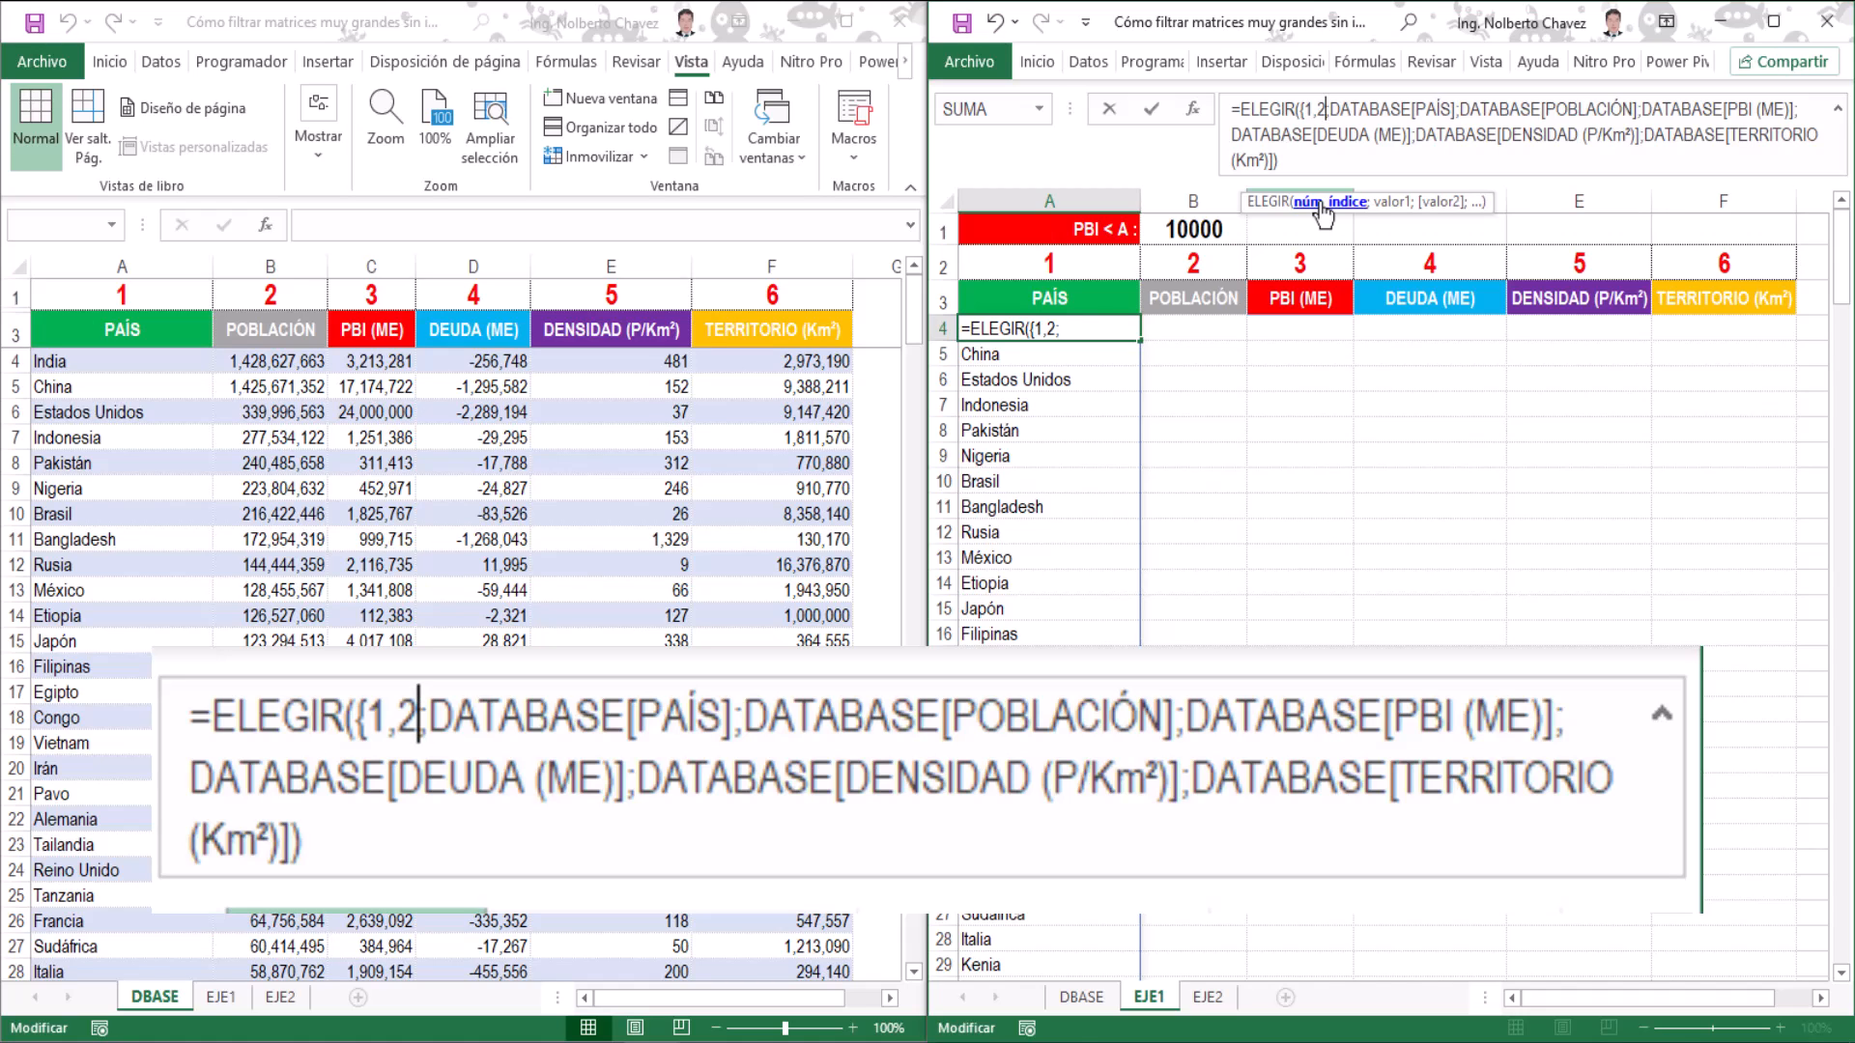
pyautogui.write(',3,4,')
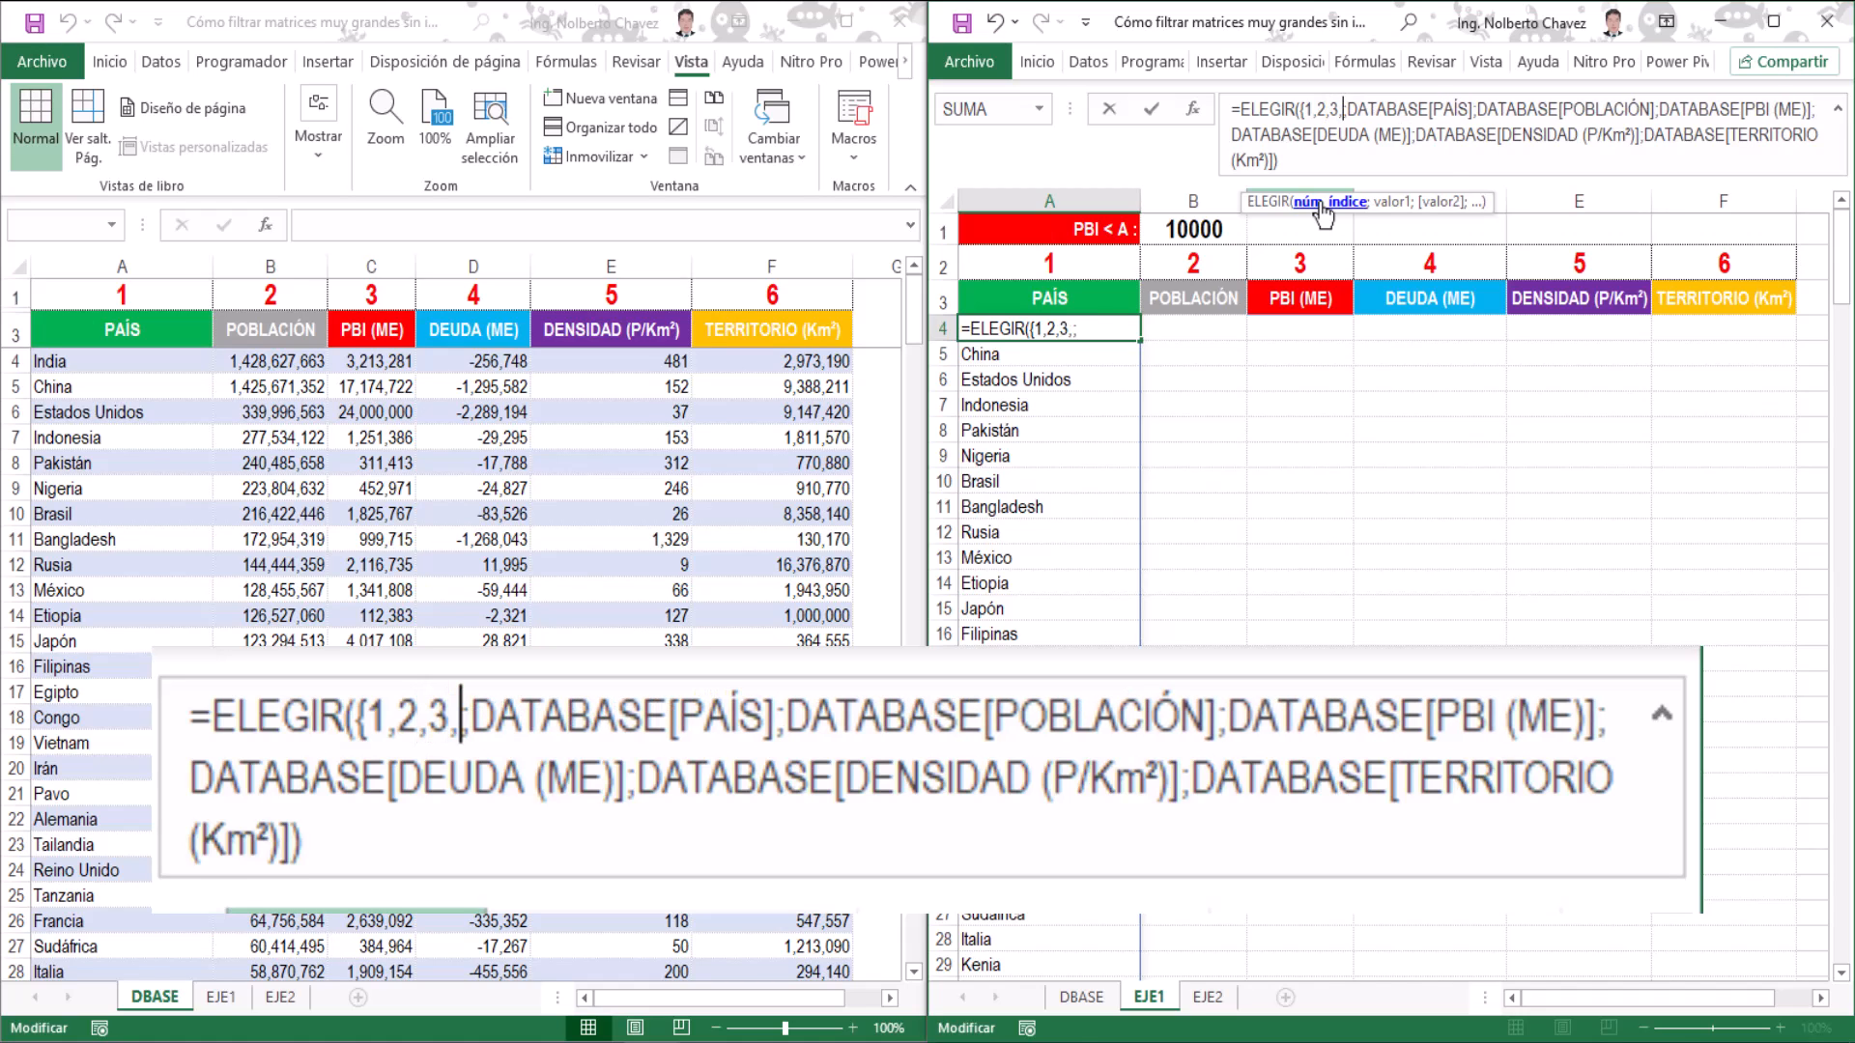
pyautogui.write('5,6')
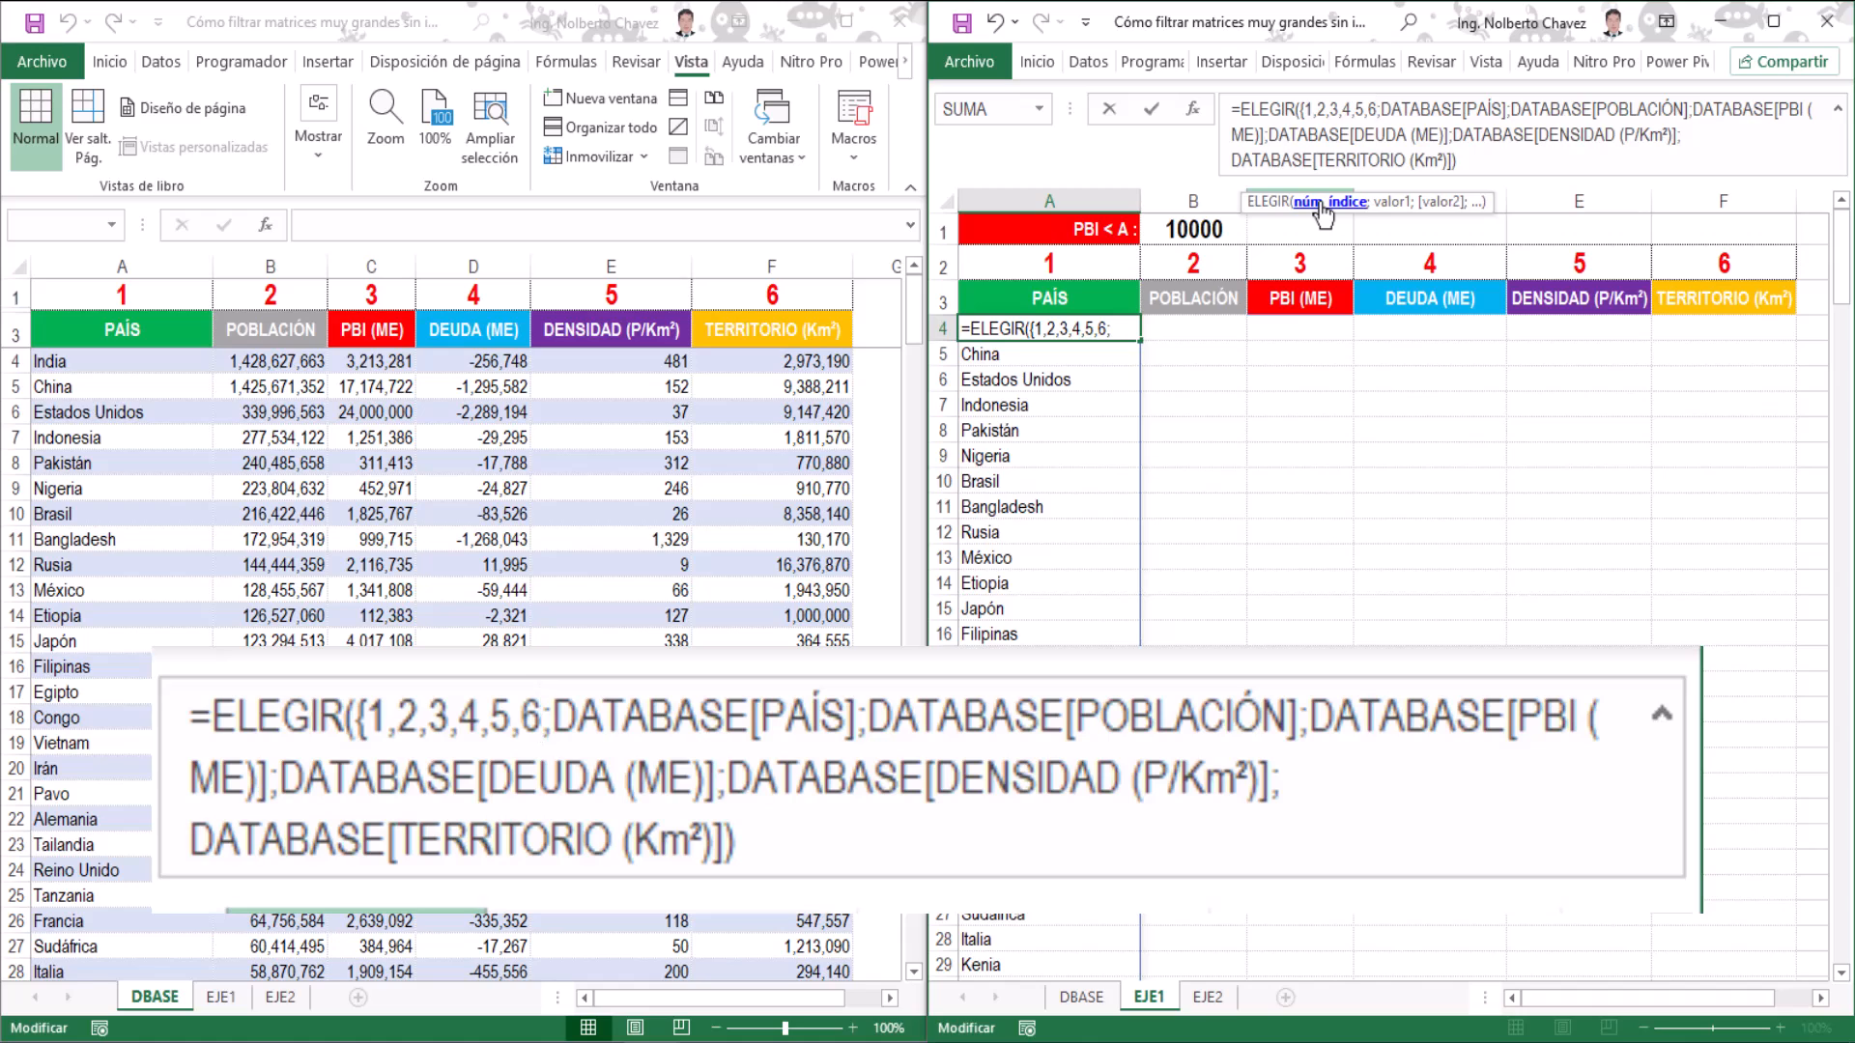
pyautogui.write('}')
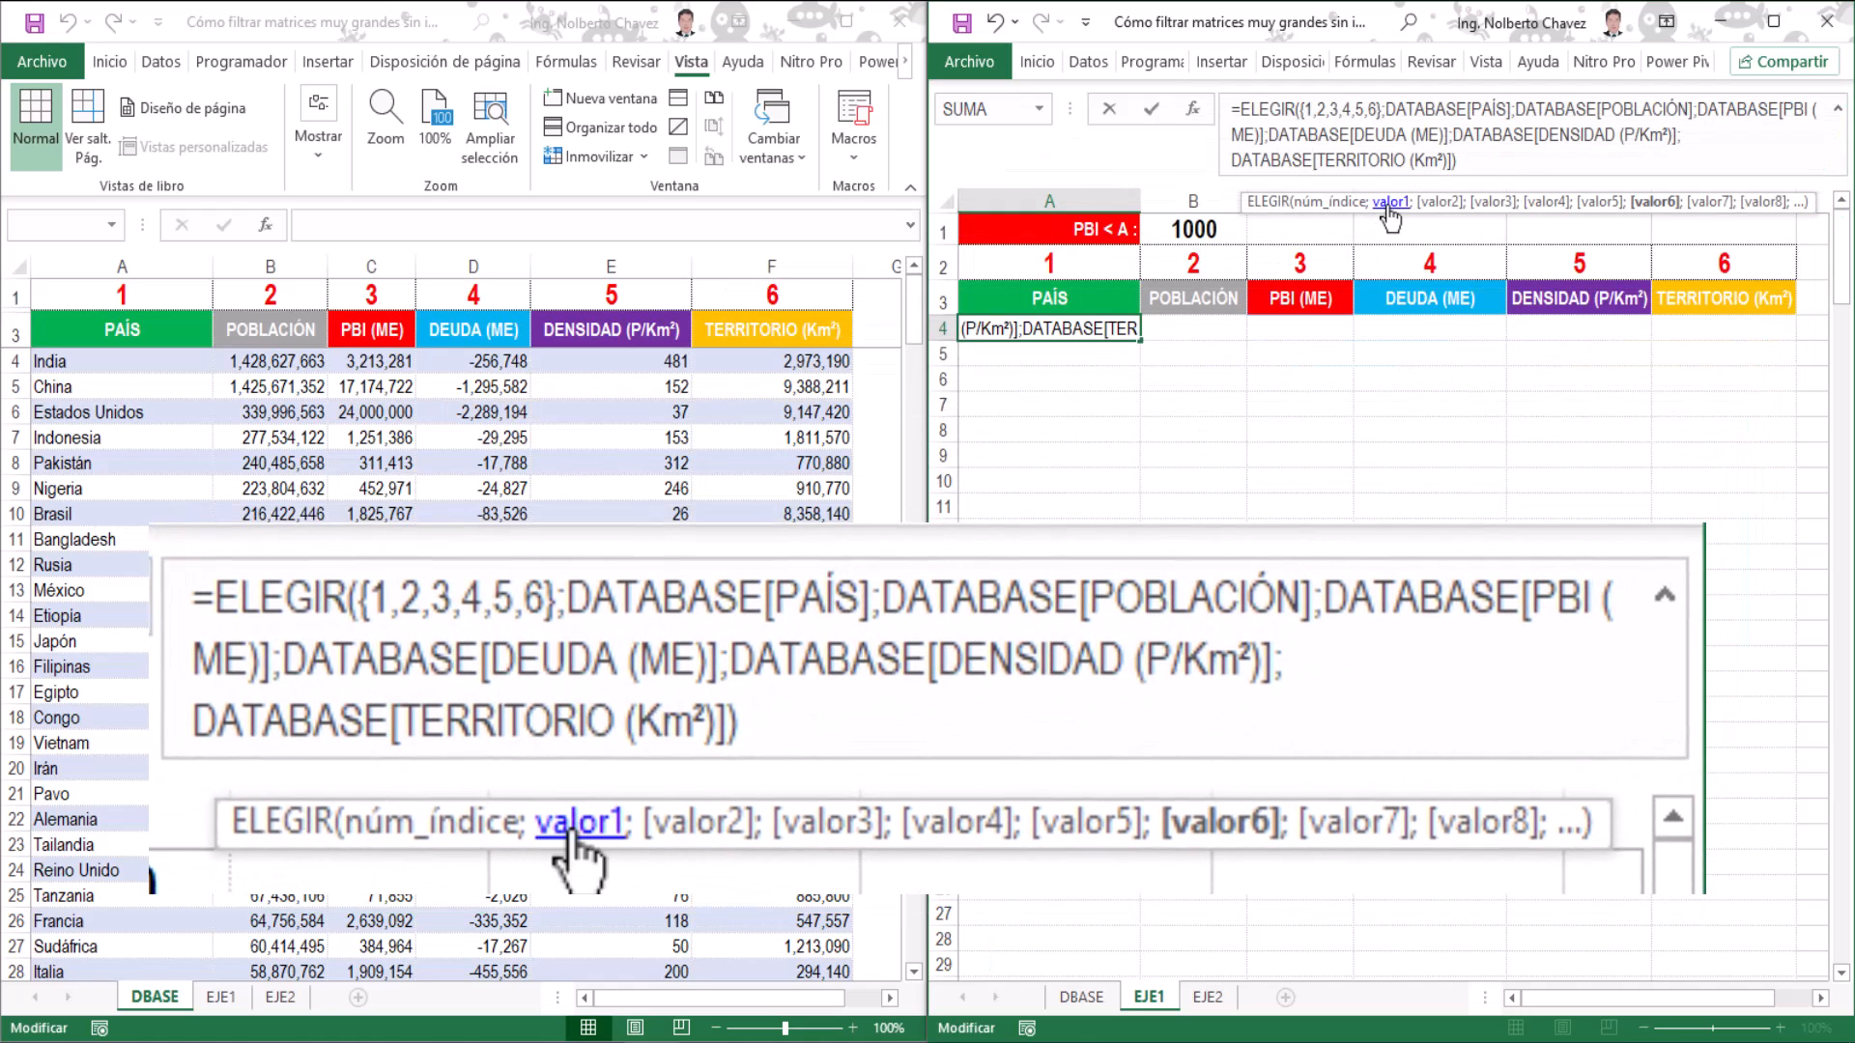
# Check the arguments valor1 to valor6 of the ELEGIR formula in A4 and commit the formula.
pyautogui.click(1389, 205)
pyautogui.click(1443, 203)
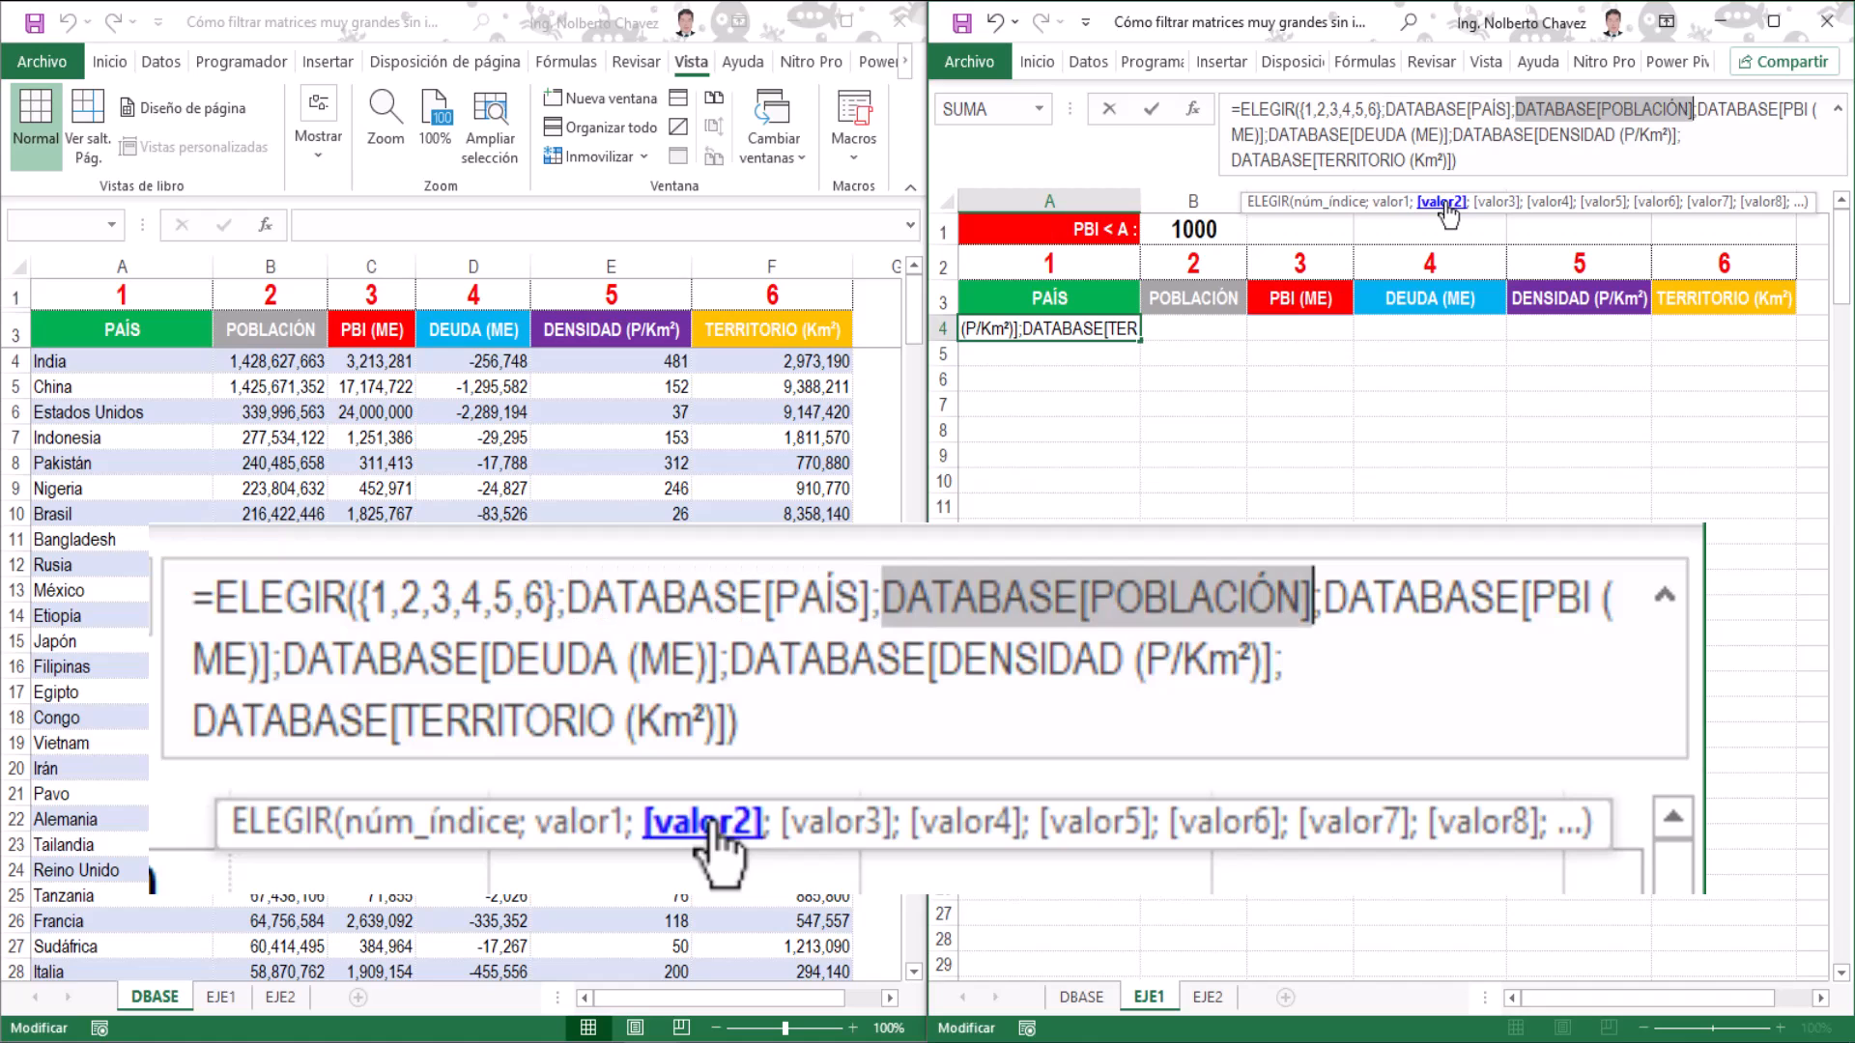
pyautogui.click(1490, 203)
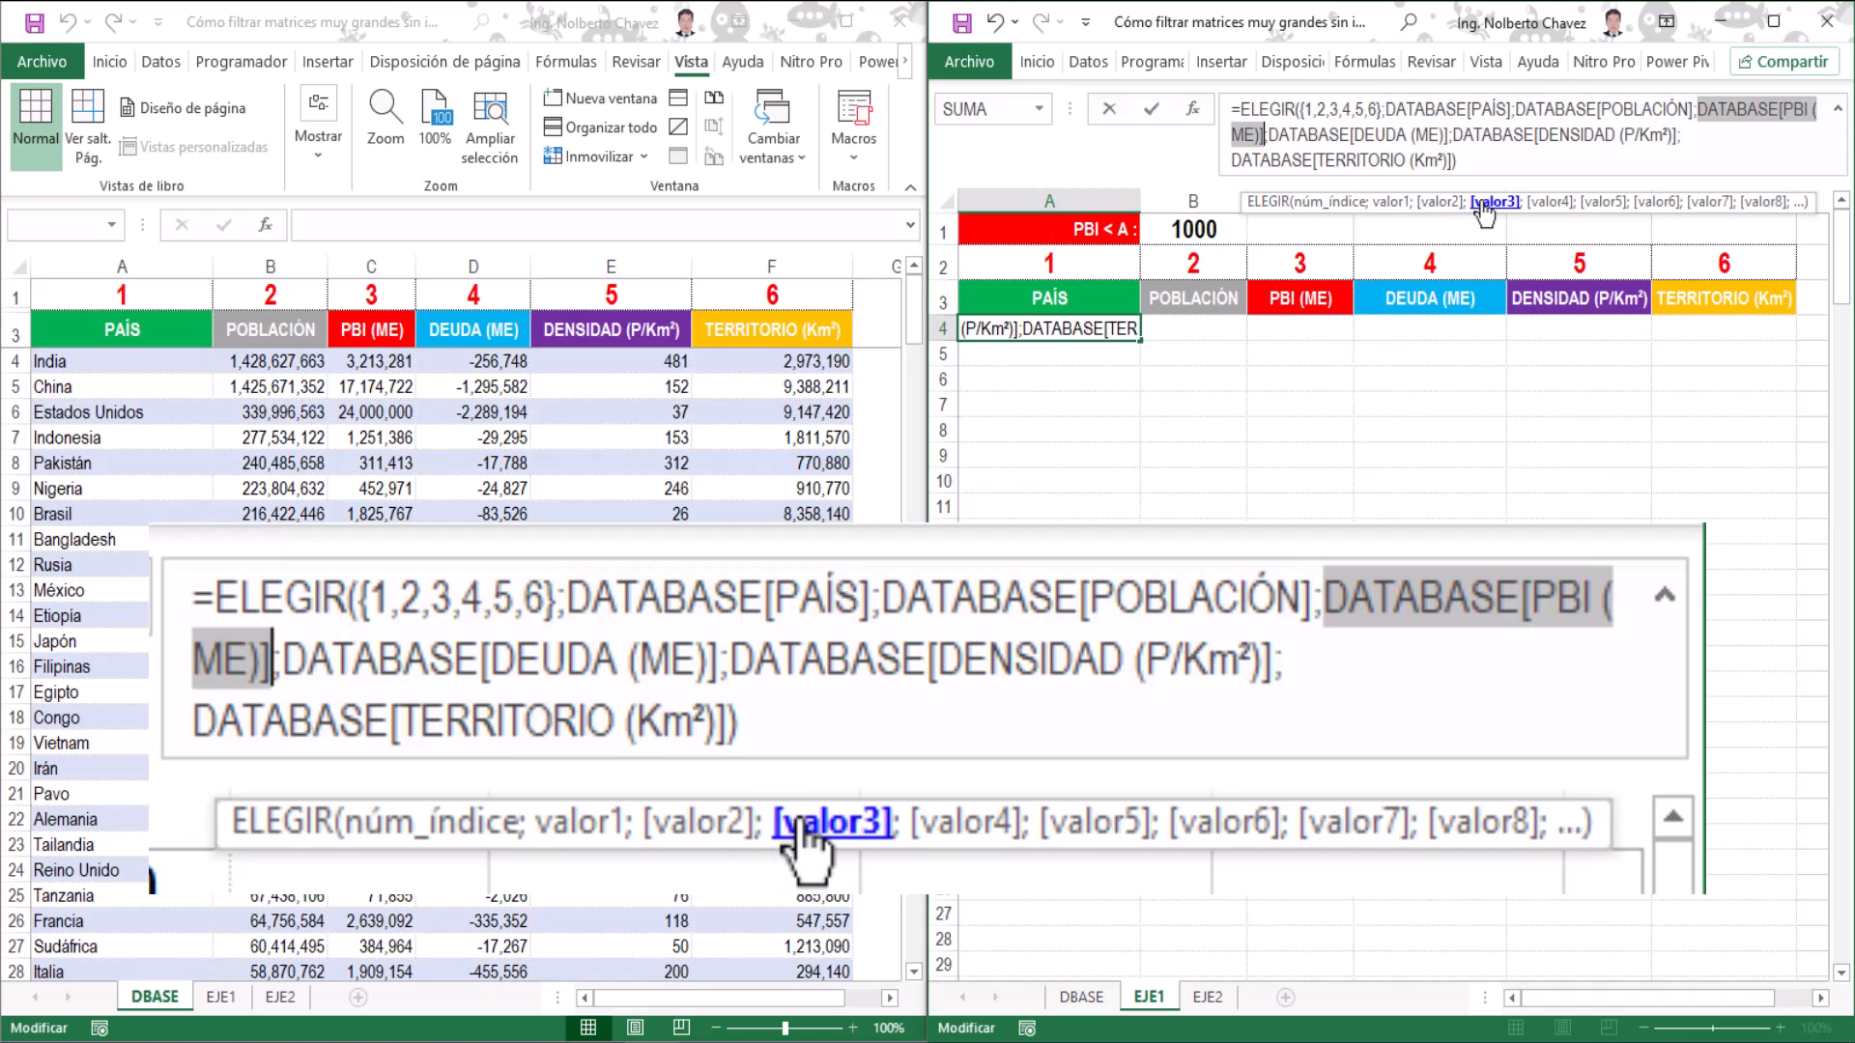
pyautogui.click(1534, 204)
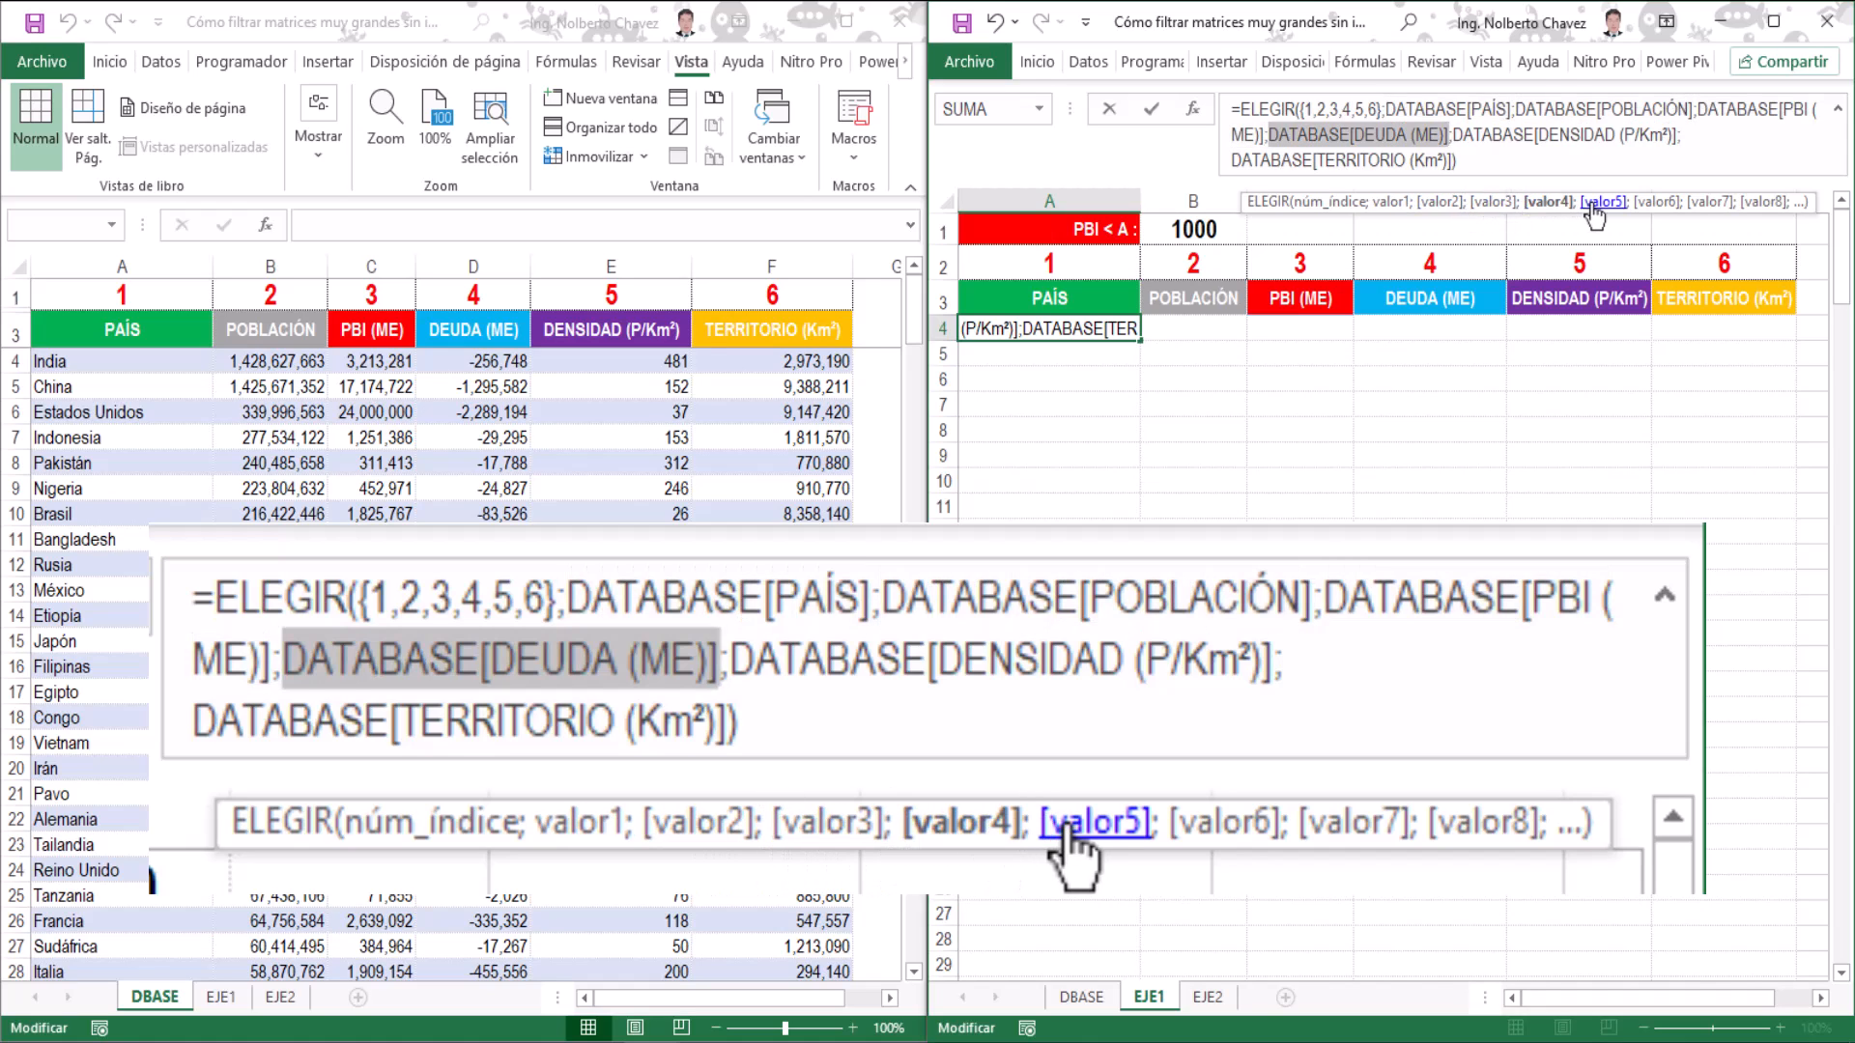
pyautogui.click(1594, 203)
pyautogui.click(1658, 204)
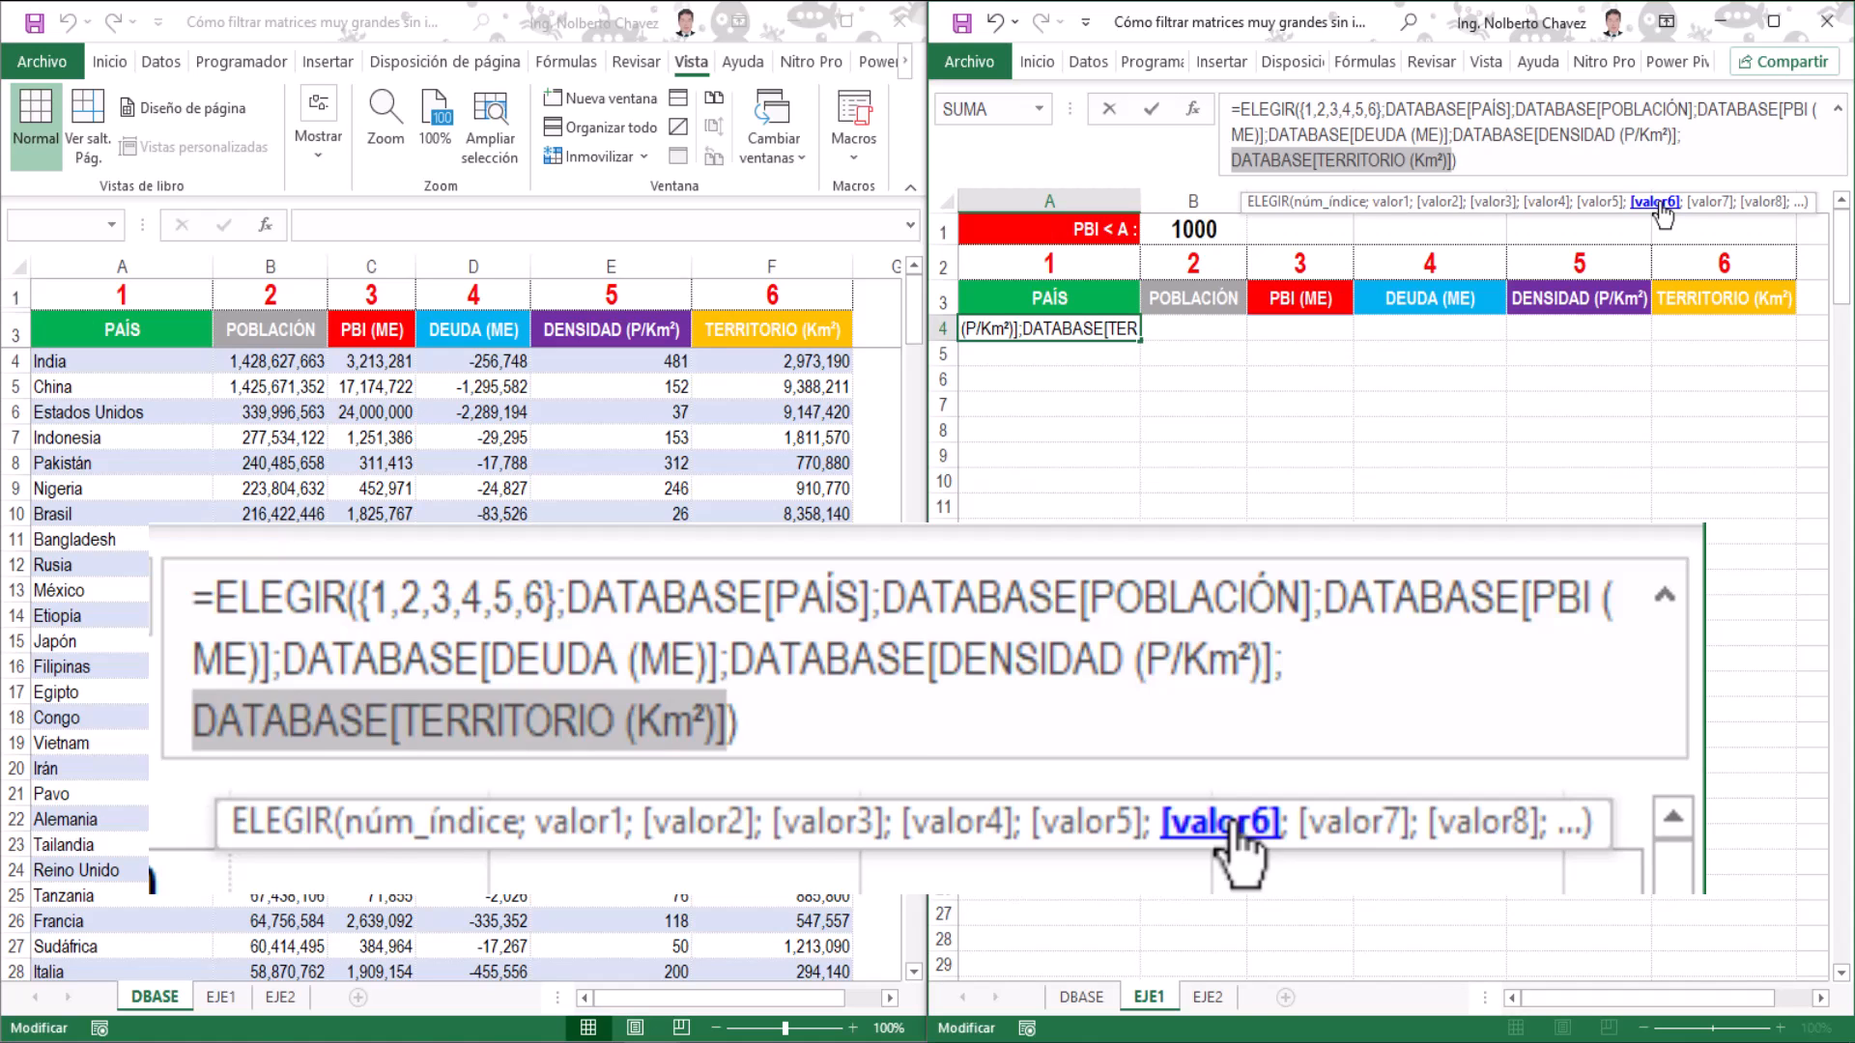
pyautogui.click(1538, 160)
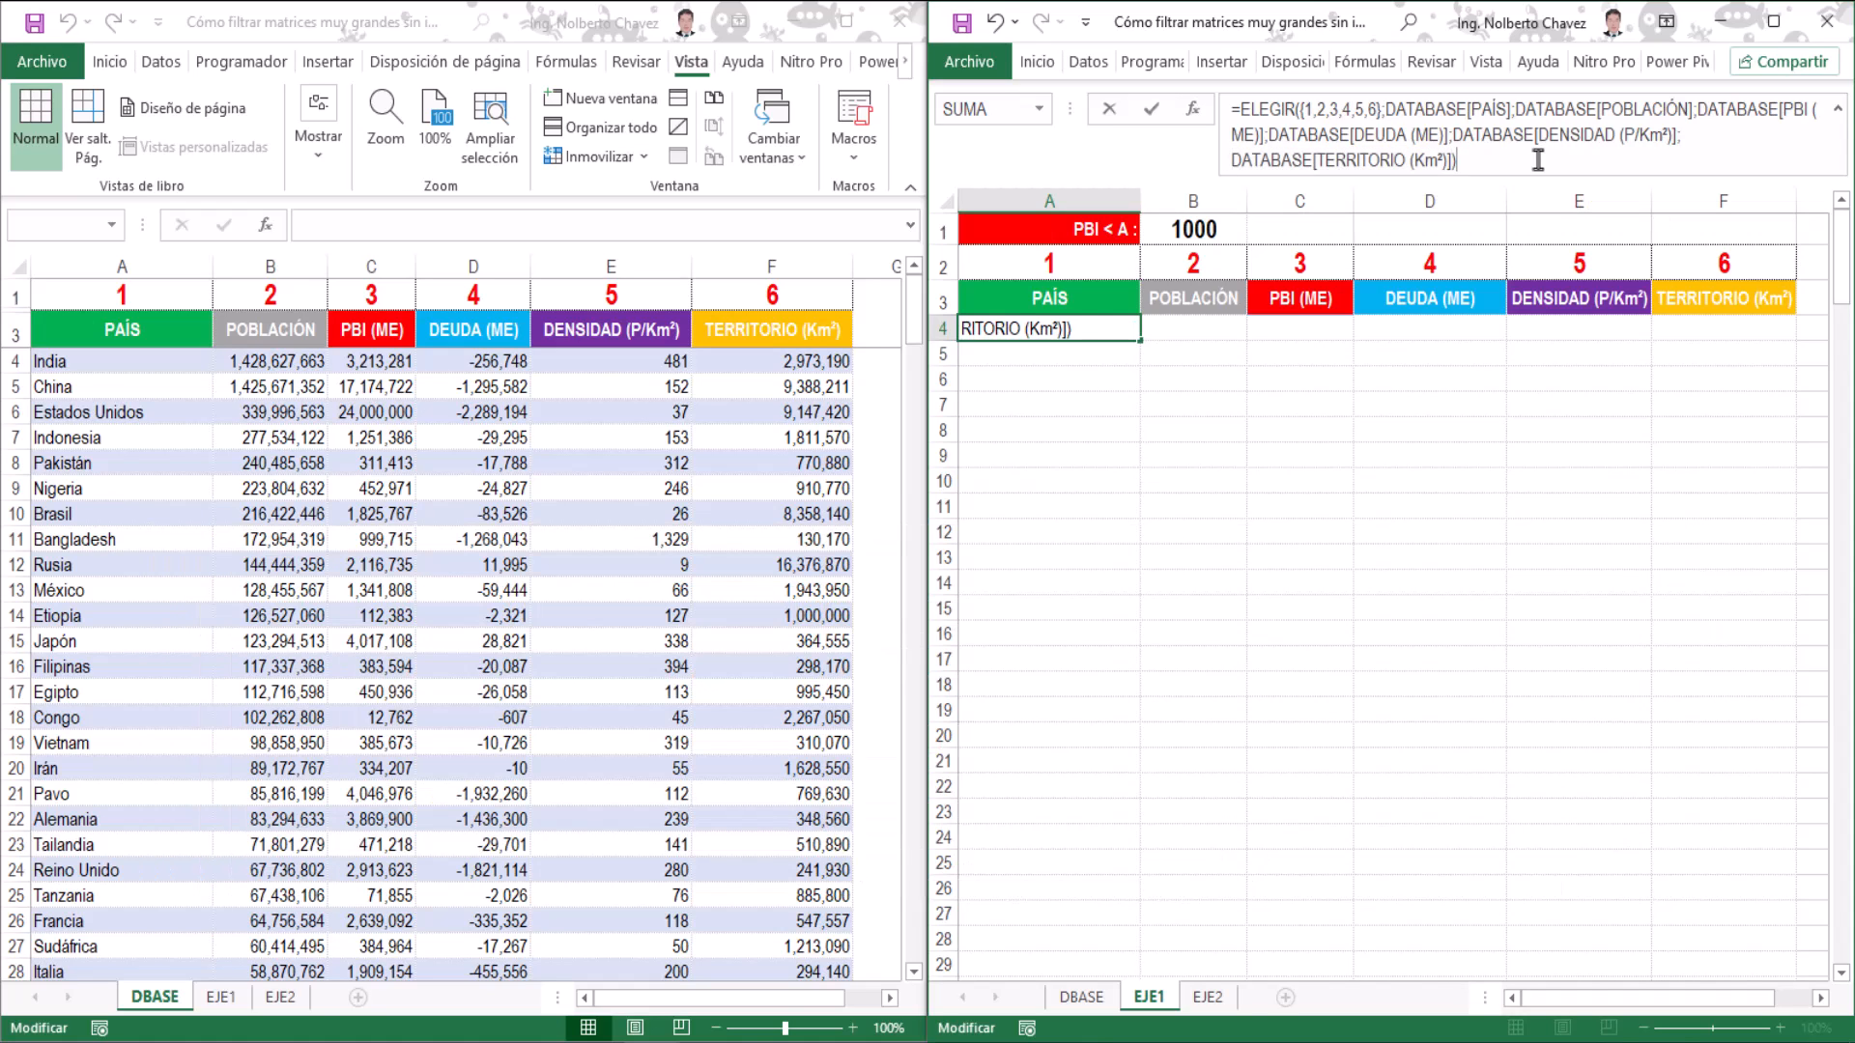
pyautogui.press('Return')
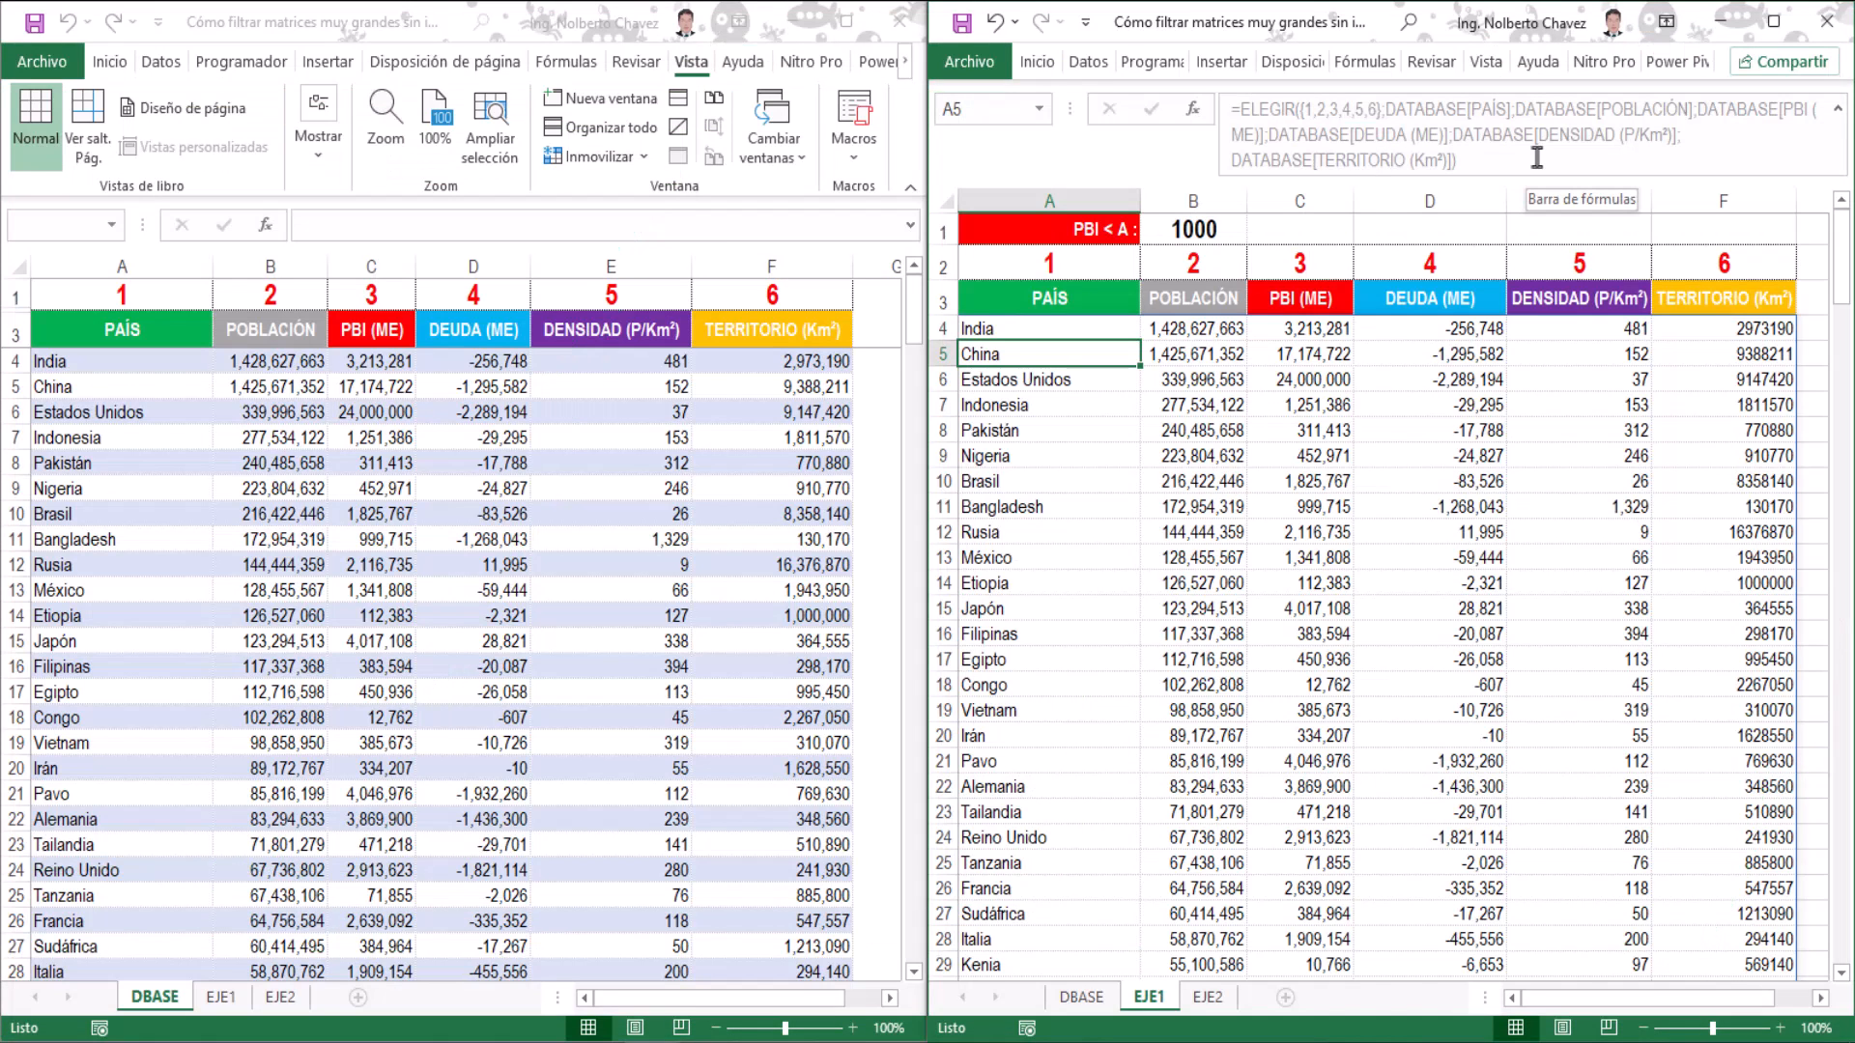
# Switch the PBI limit in B1 to 10000 and 100000, and return it to 1000.
pyautogui.click(1212, 232)
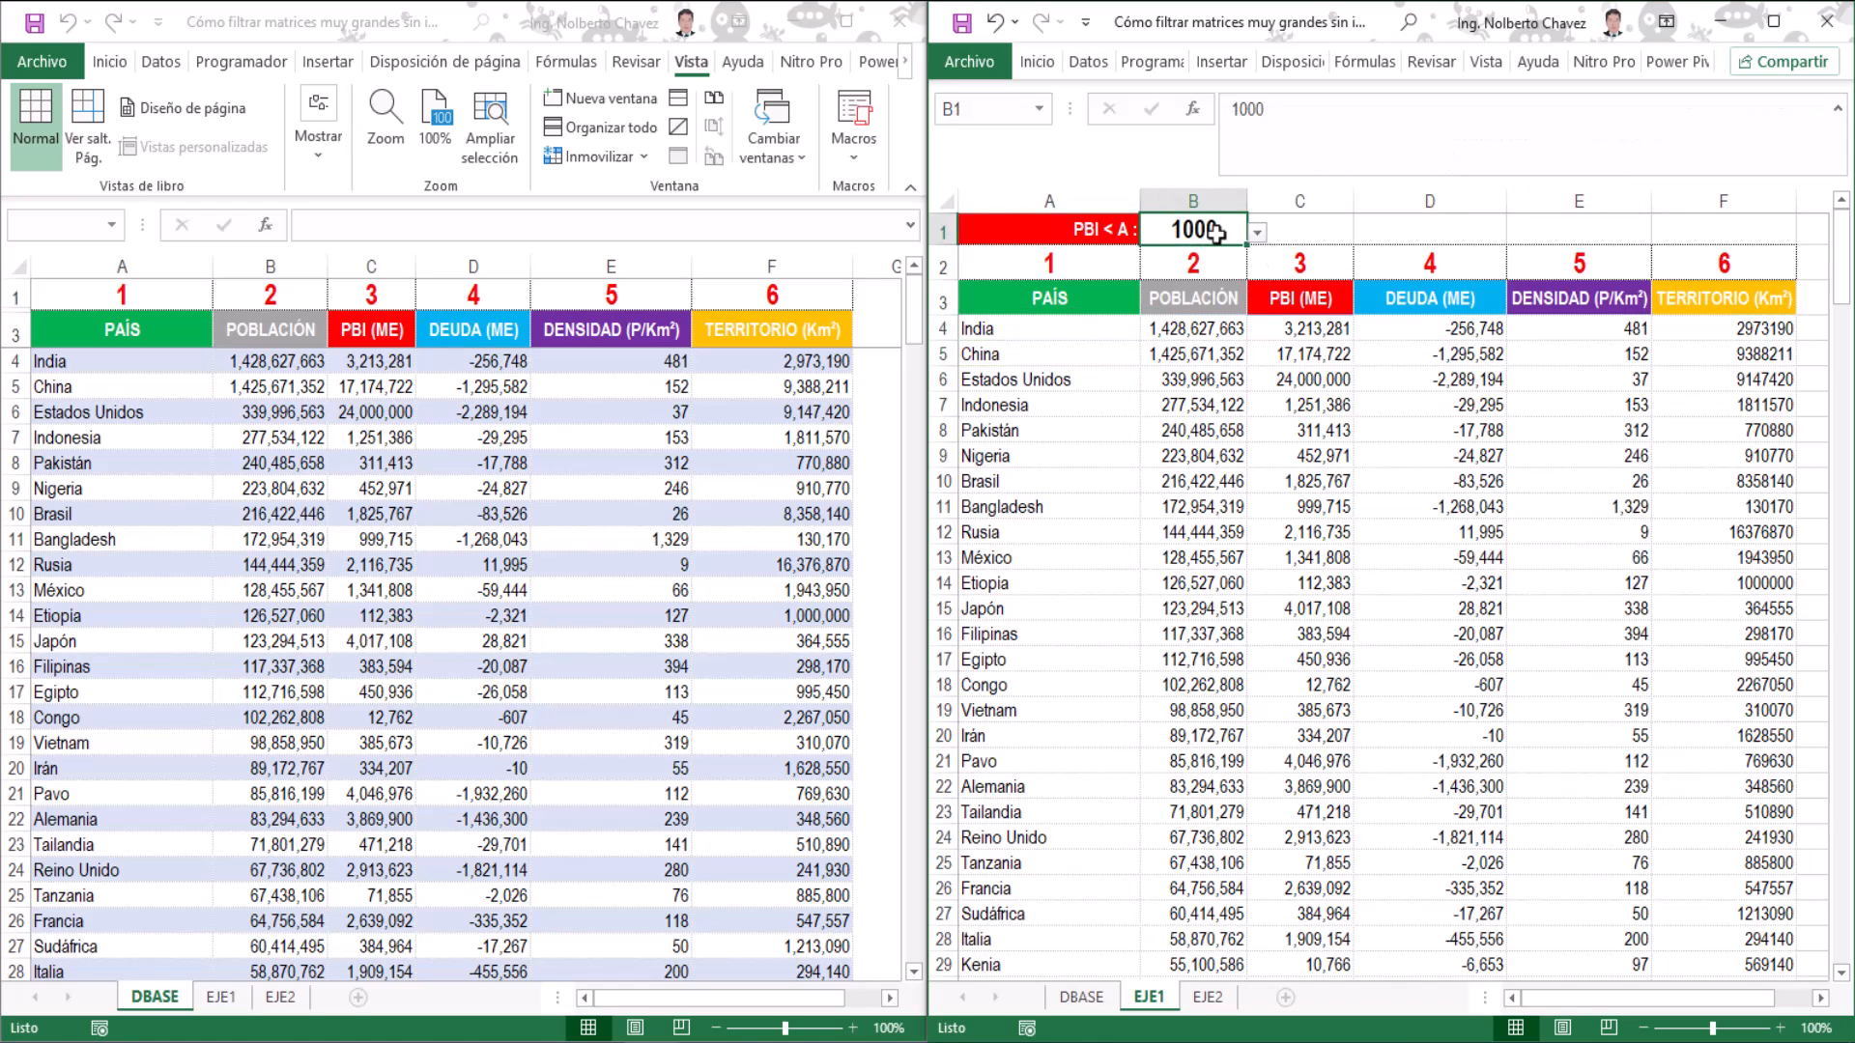
pyautogui.click(1257, 232)
pyautogui.click(1208, 273)
pyautogui.click(1257, 232)
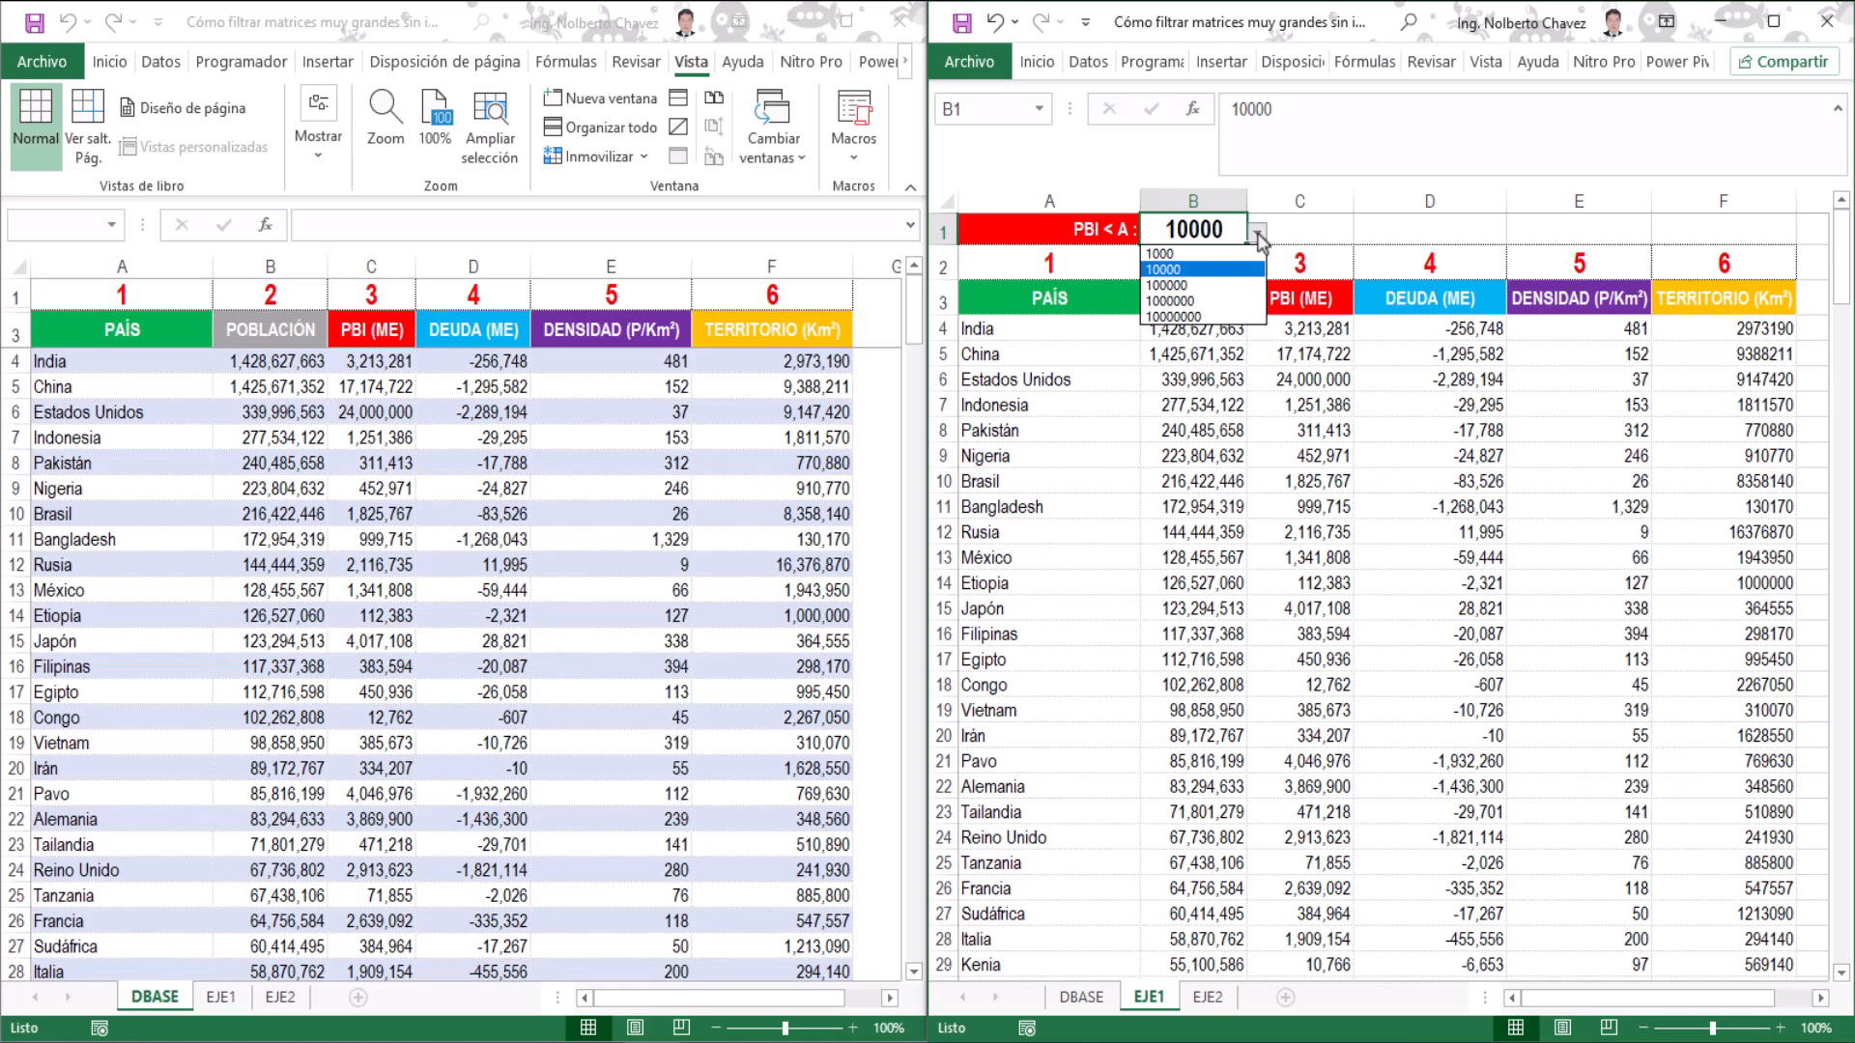
pyautogui.click(1206, 285)
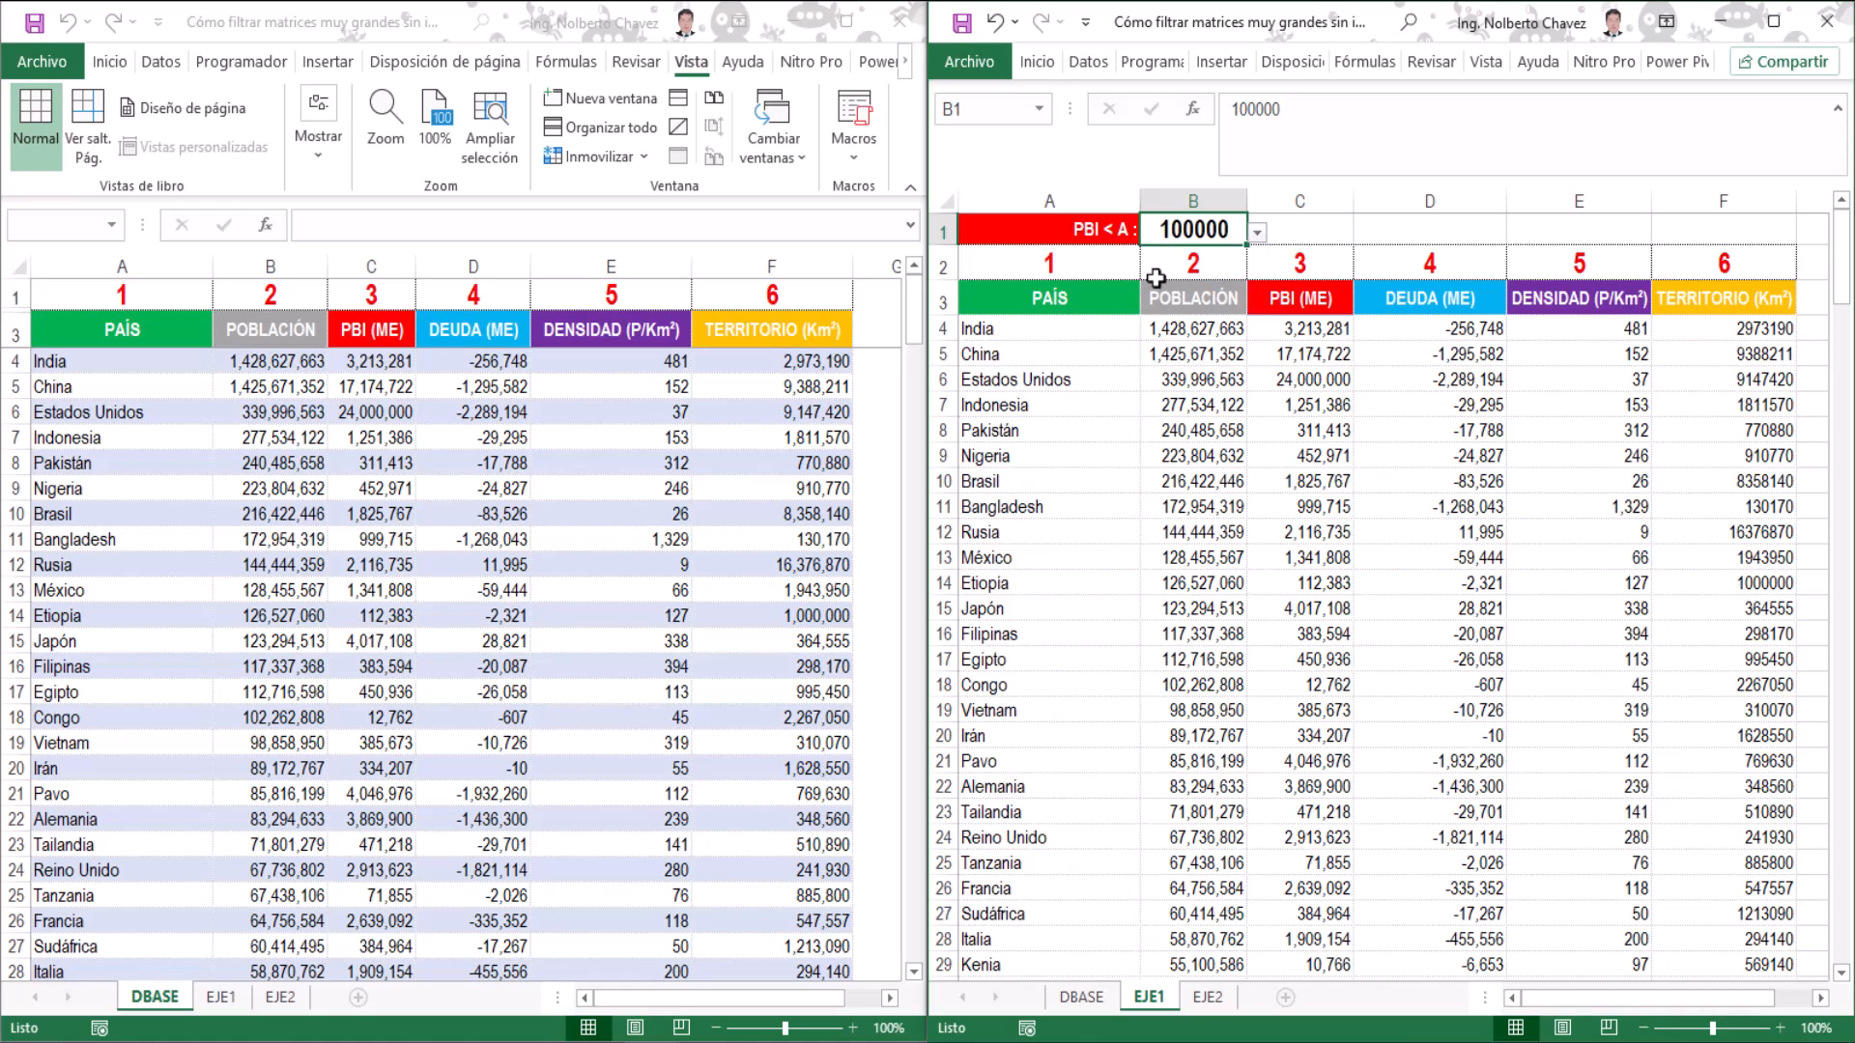
pyautogui.click(1257, 232)
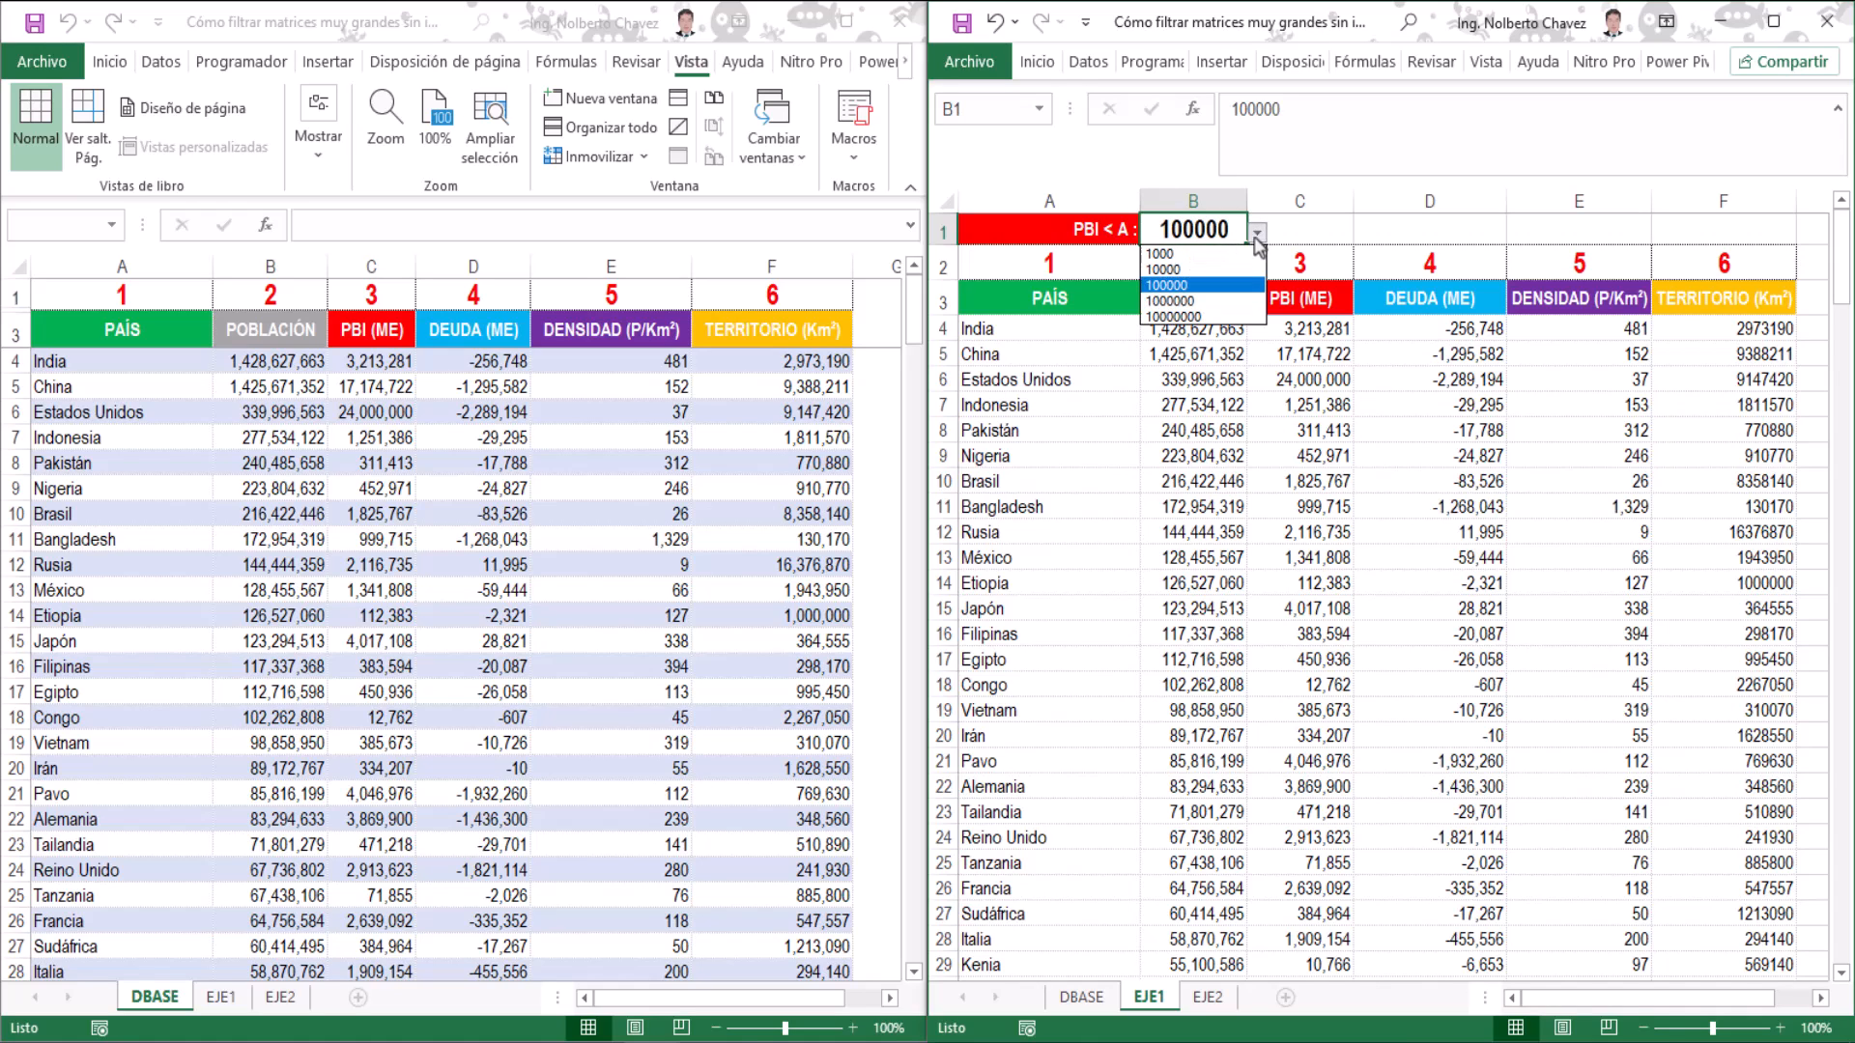
pyautogui.click(1209, 262)
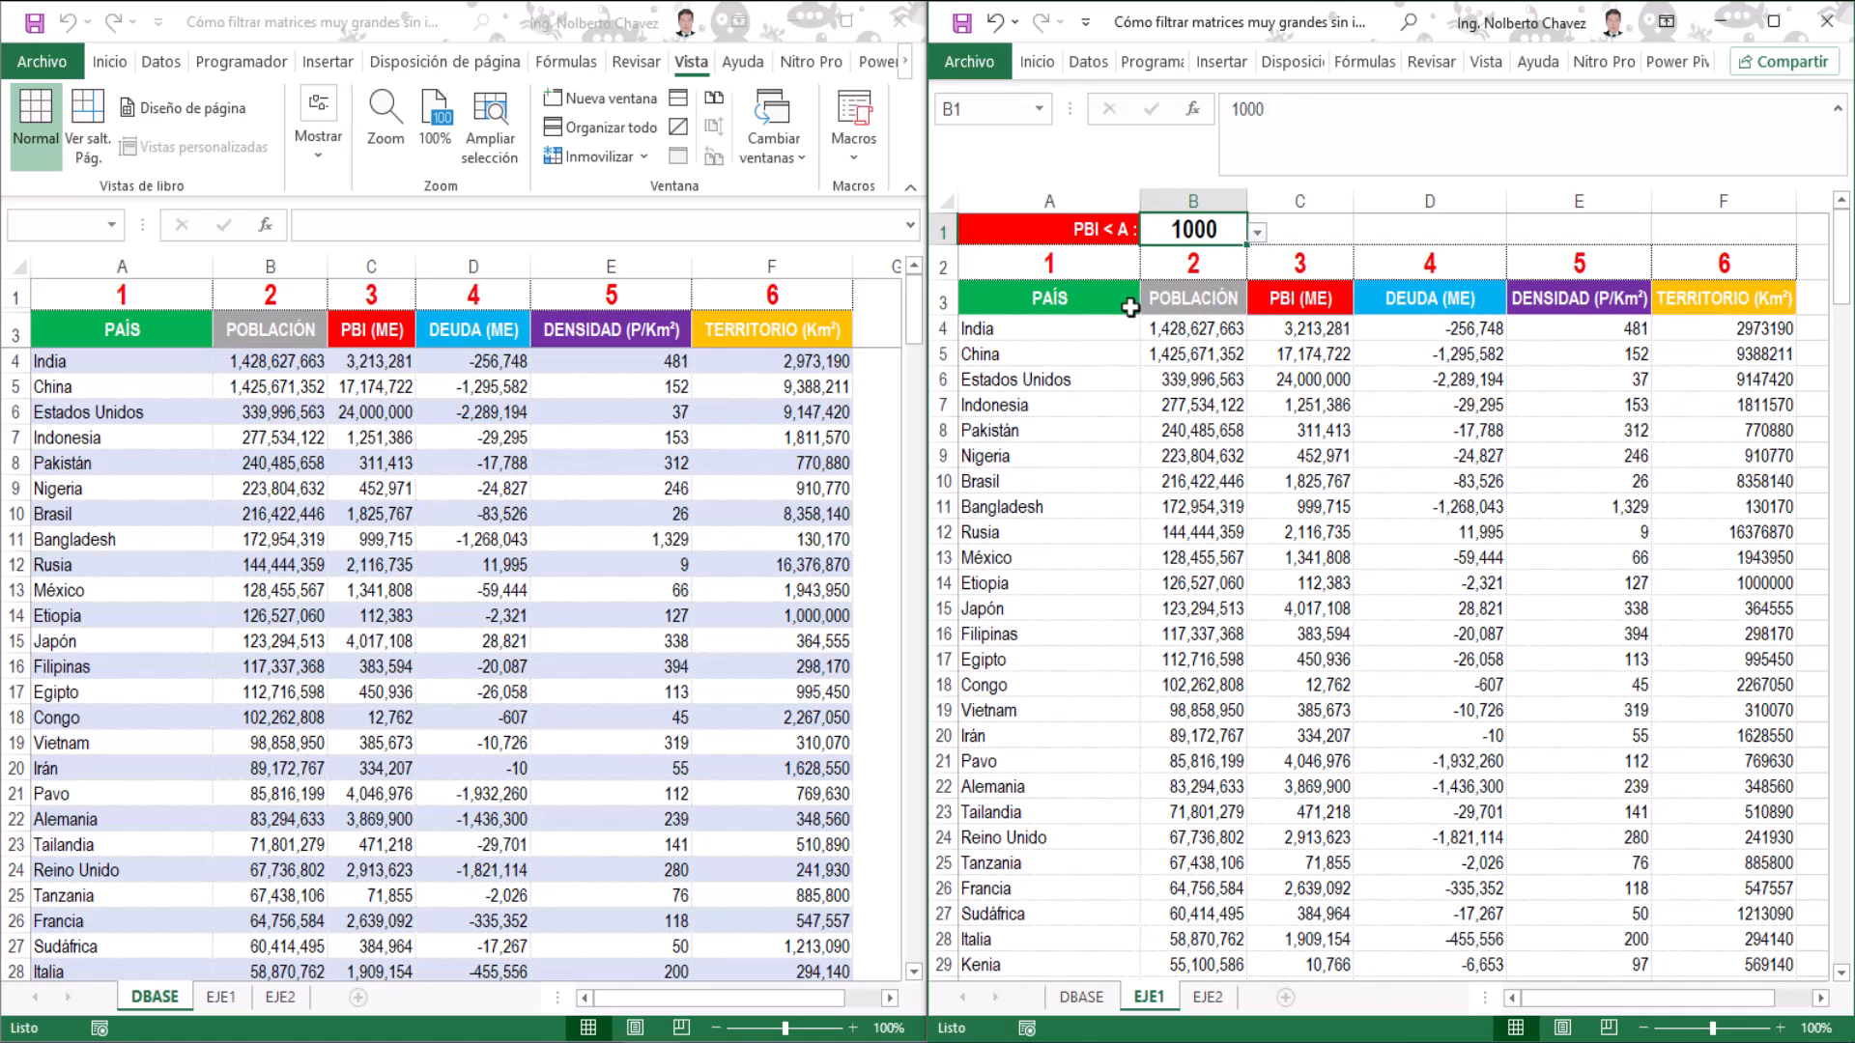
pyautogui.click(1258, 235)
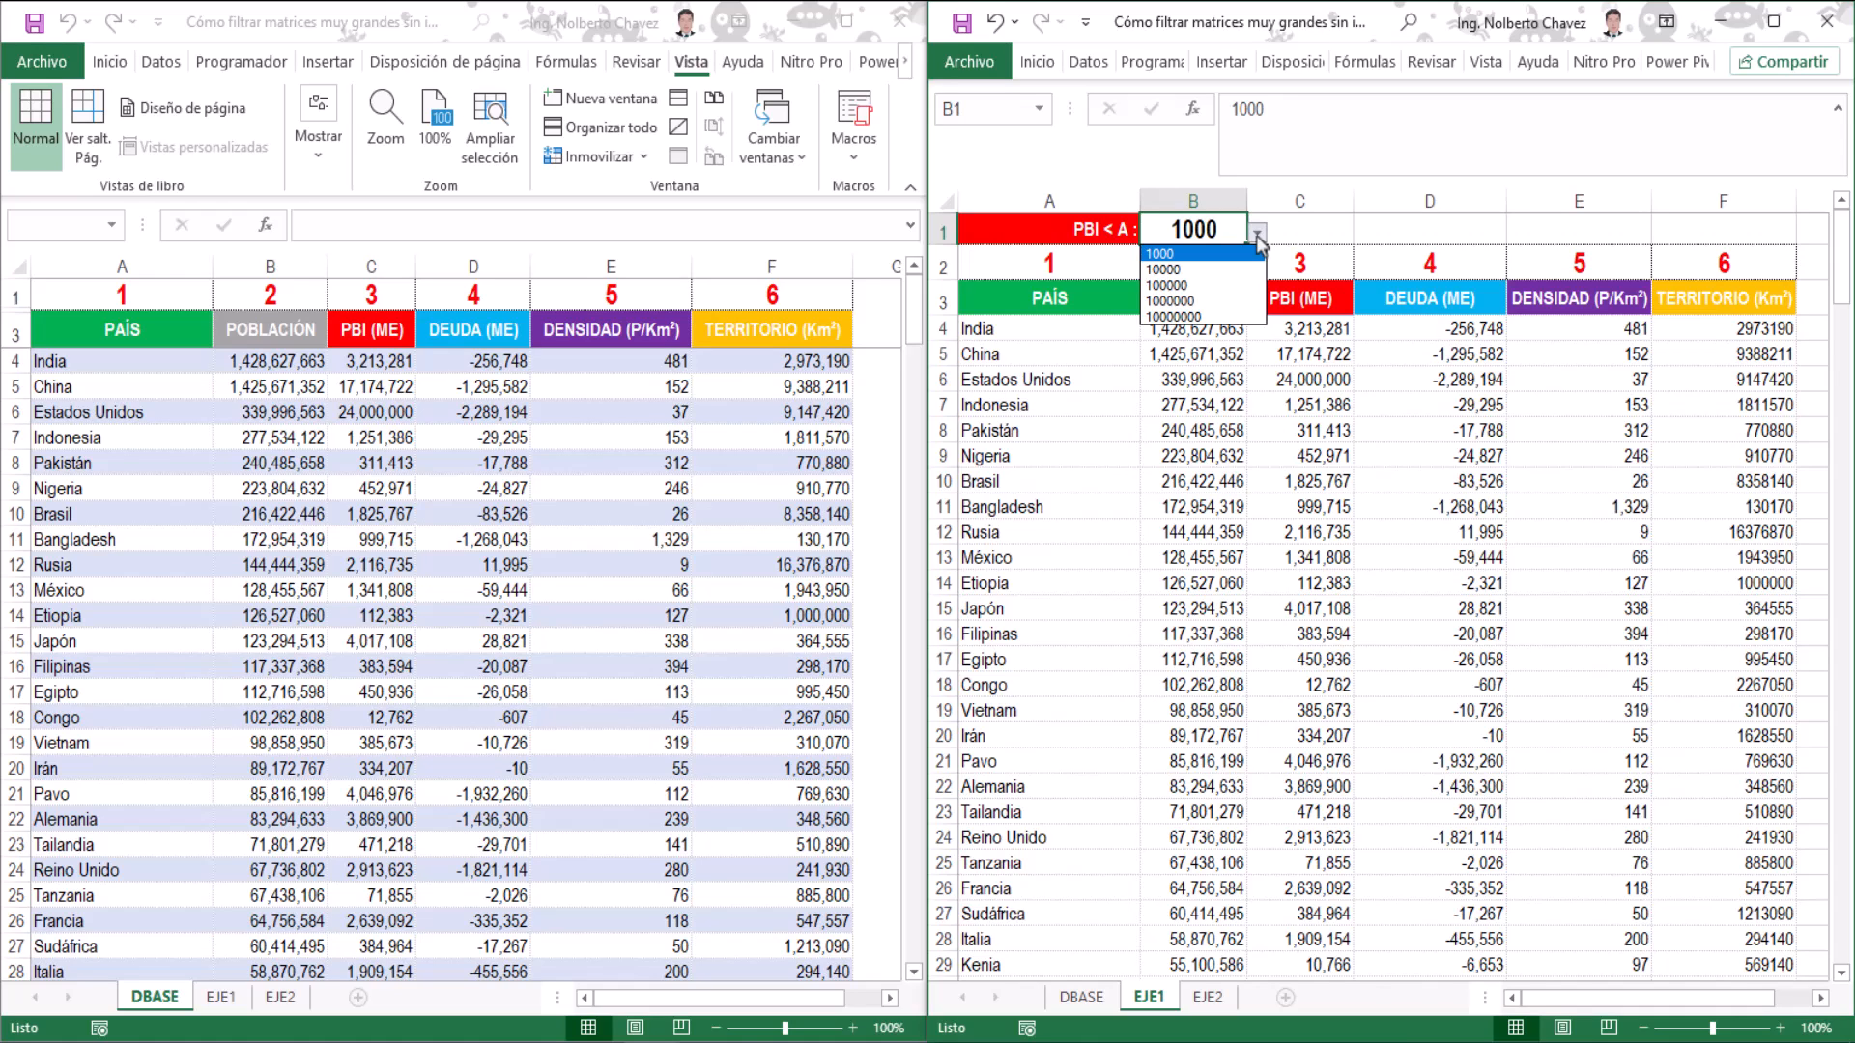
pyautogui.click(1036, 334)
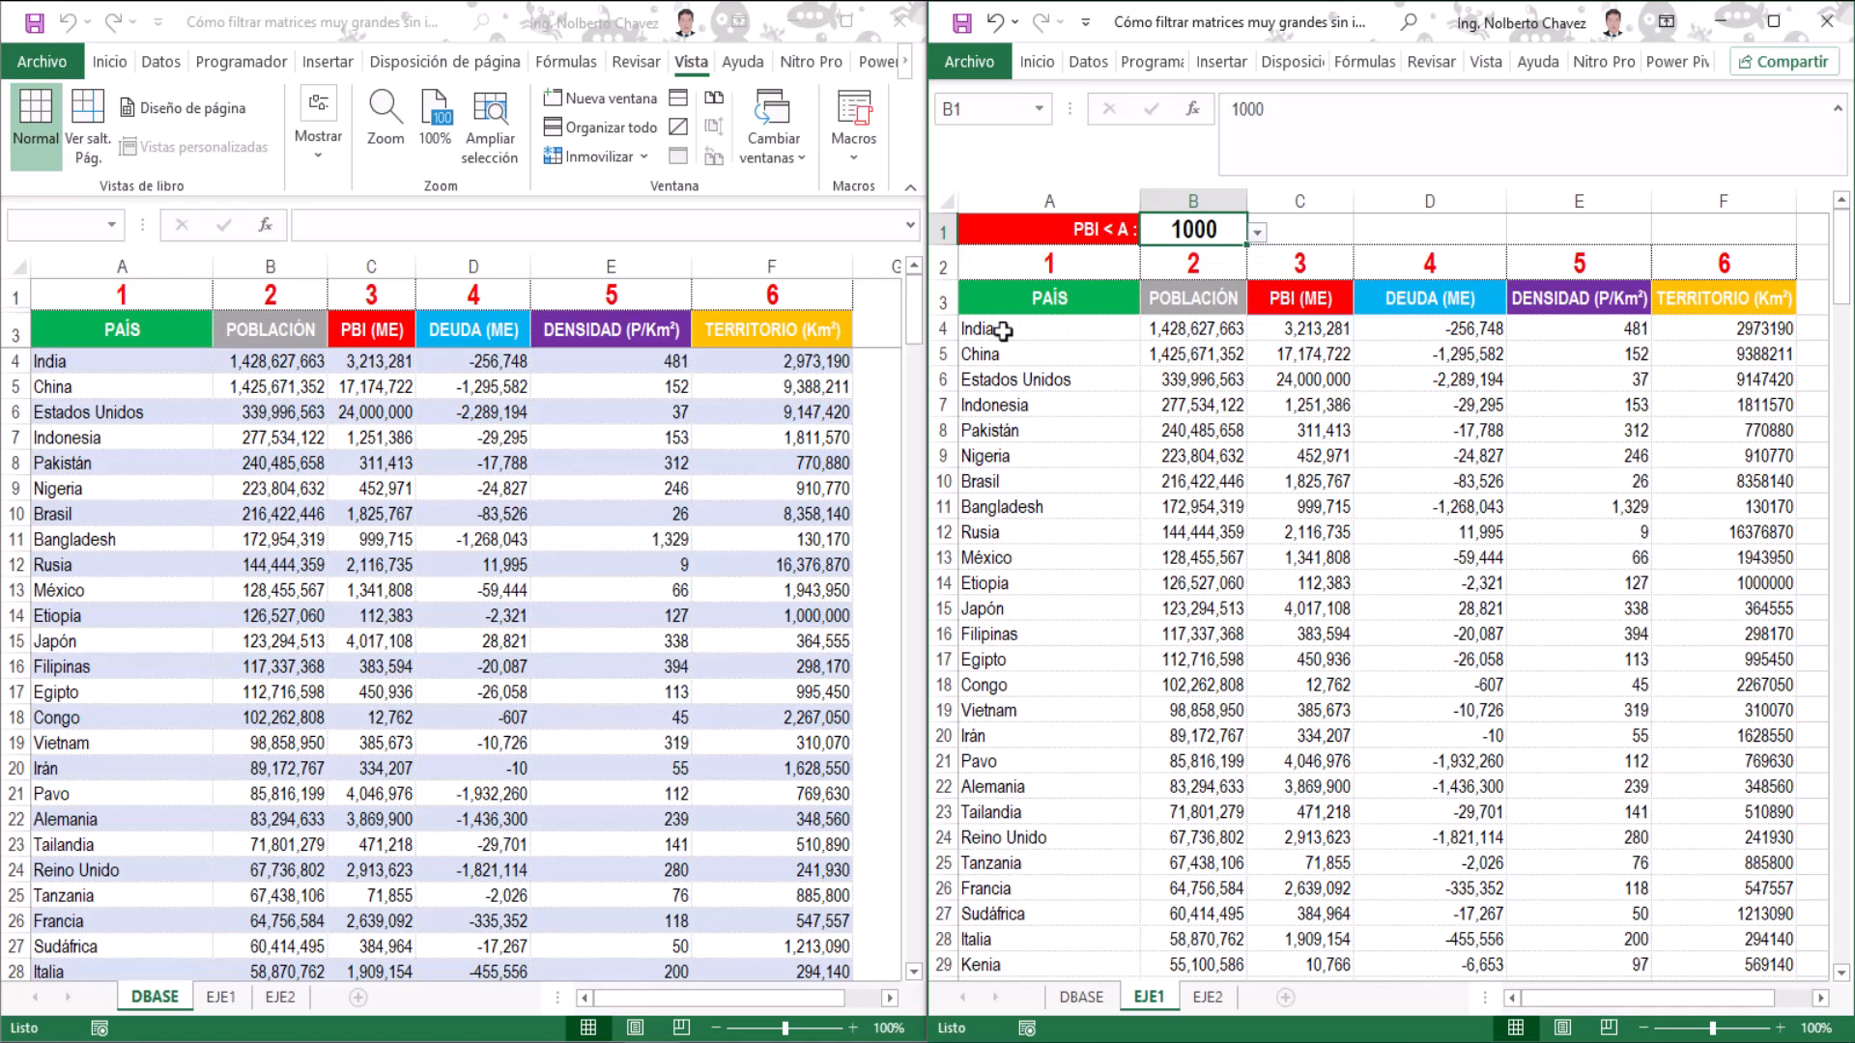
# Wrap the ELEGIR formula in A4 in a FILTRAR function so that ELEGIR serves as its array argument.
pyautogui.click(1003, 331)
pyautogui.click(1240, 109)
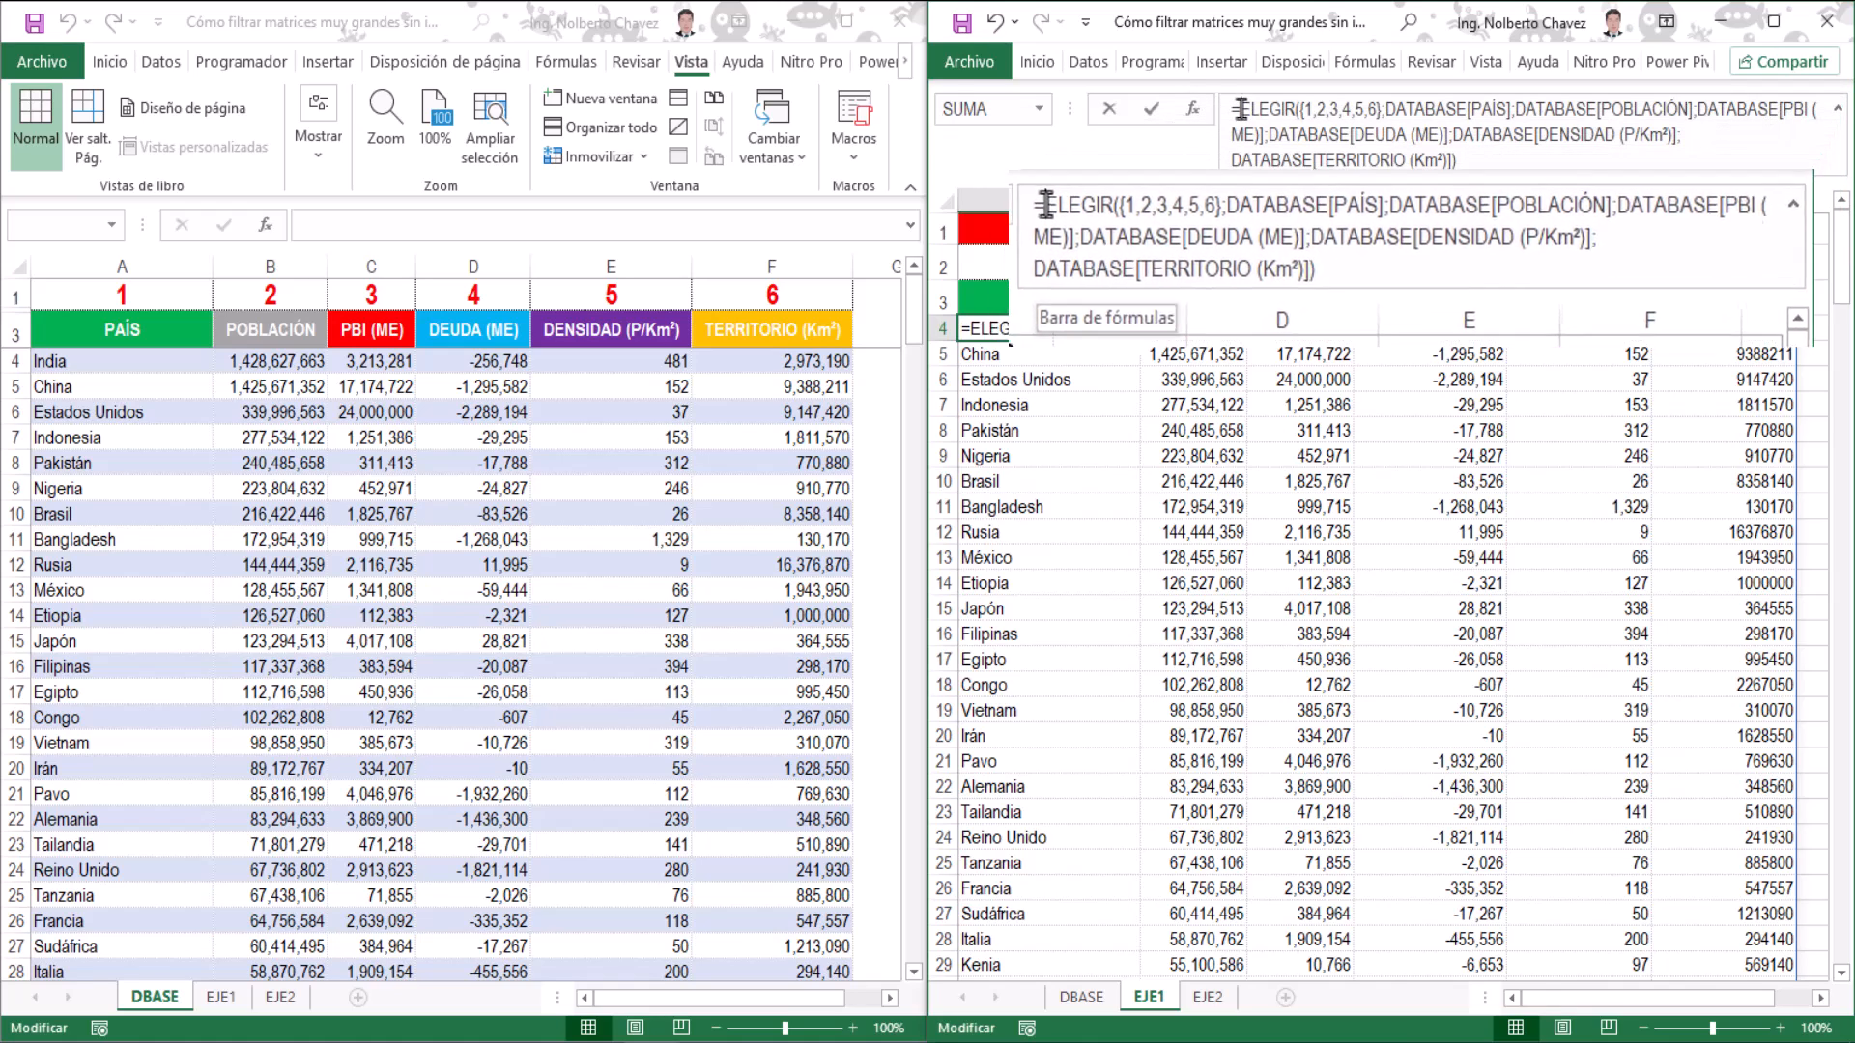
pyautogui.write('fi')
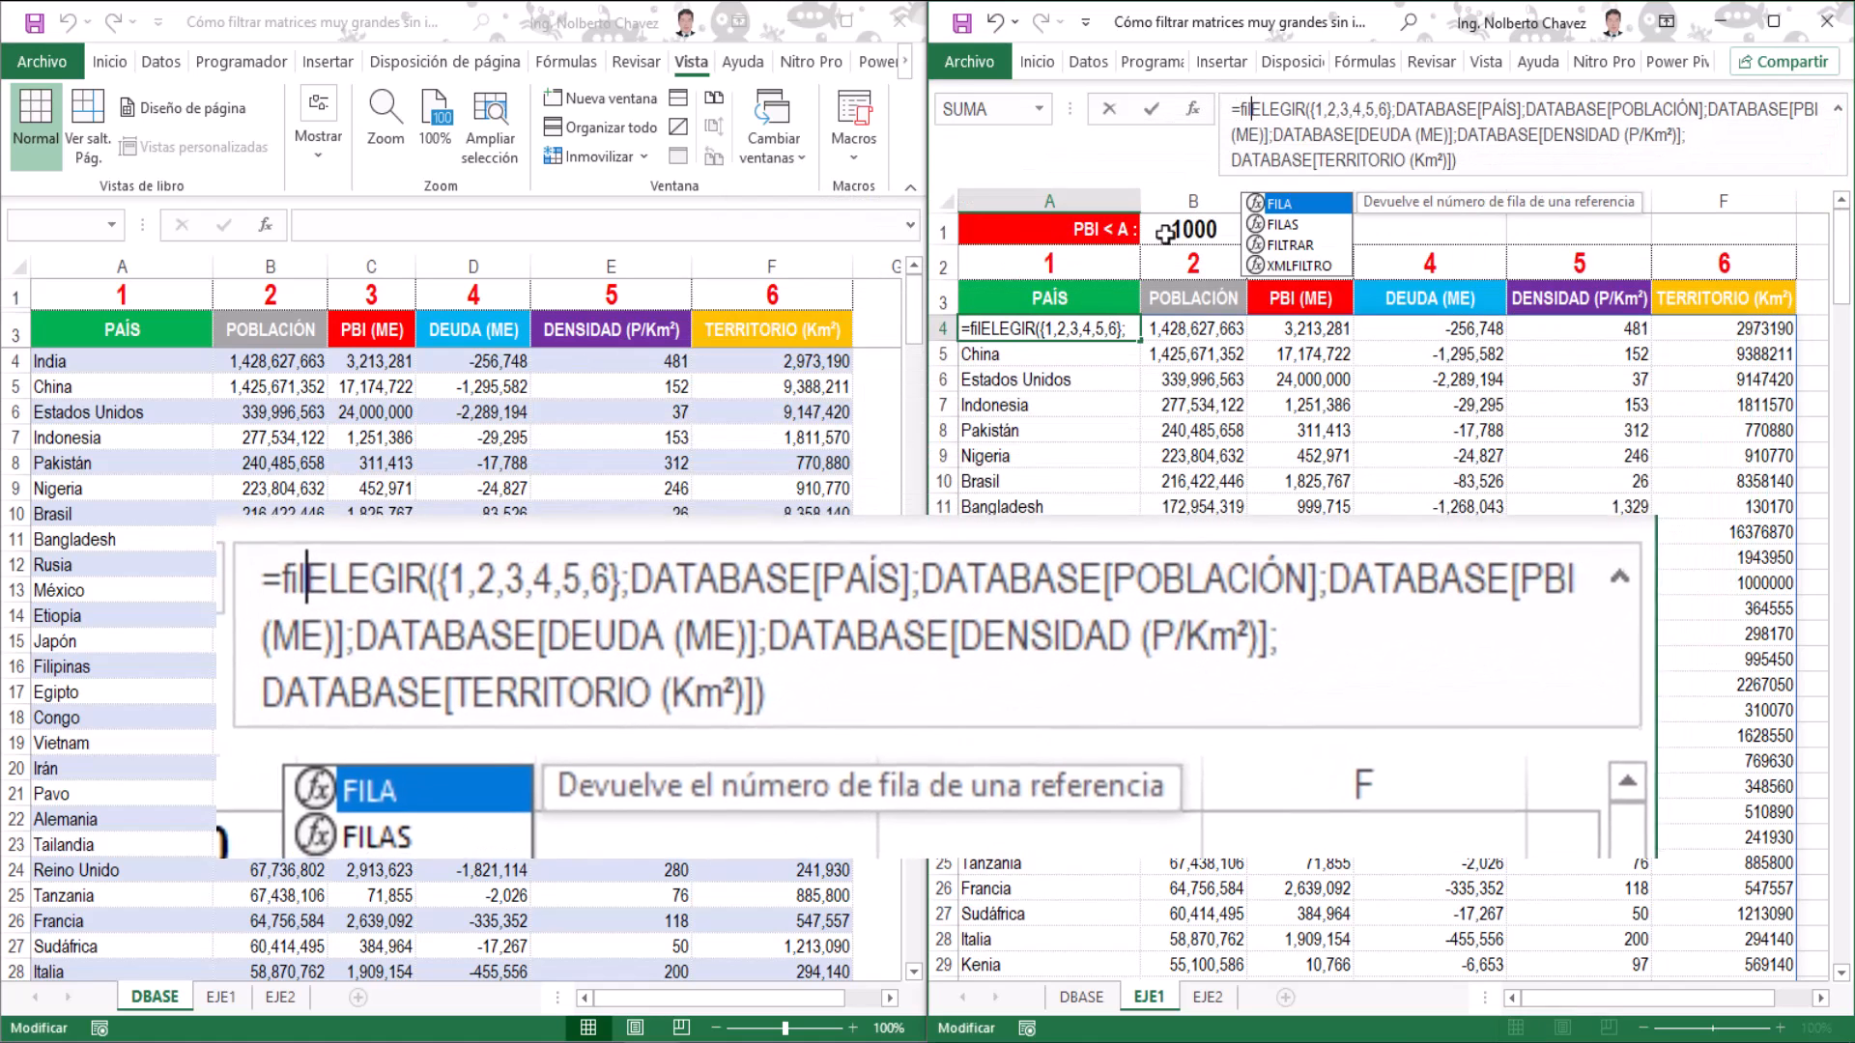
pyautogui.write('l')
pyautogui.press('Down')
pyautogui.press('Down')
pyautogui.press('Tab')
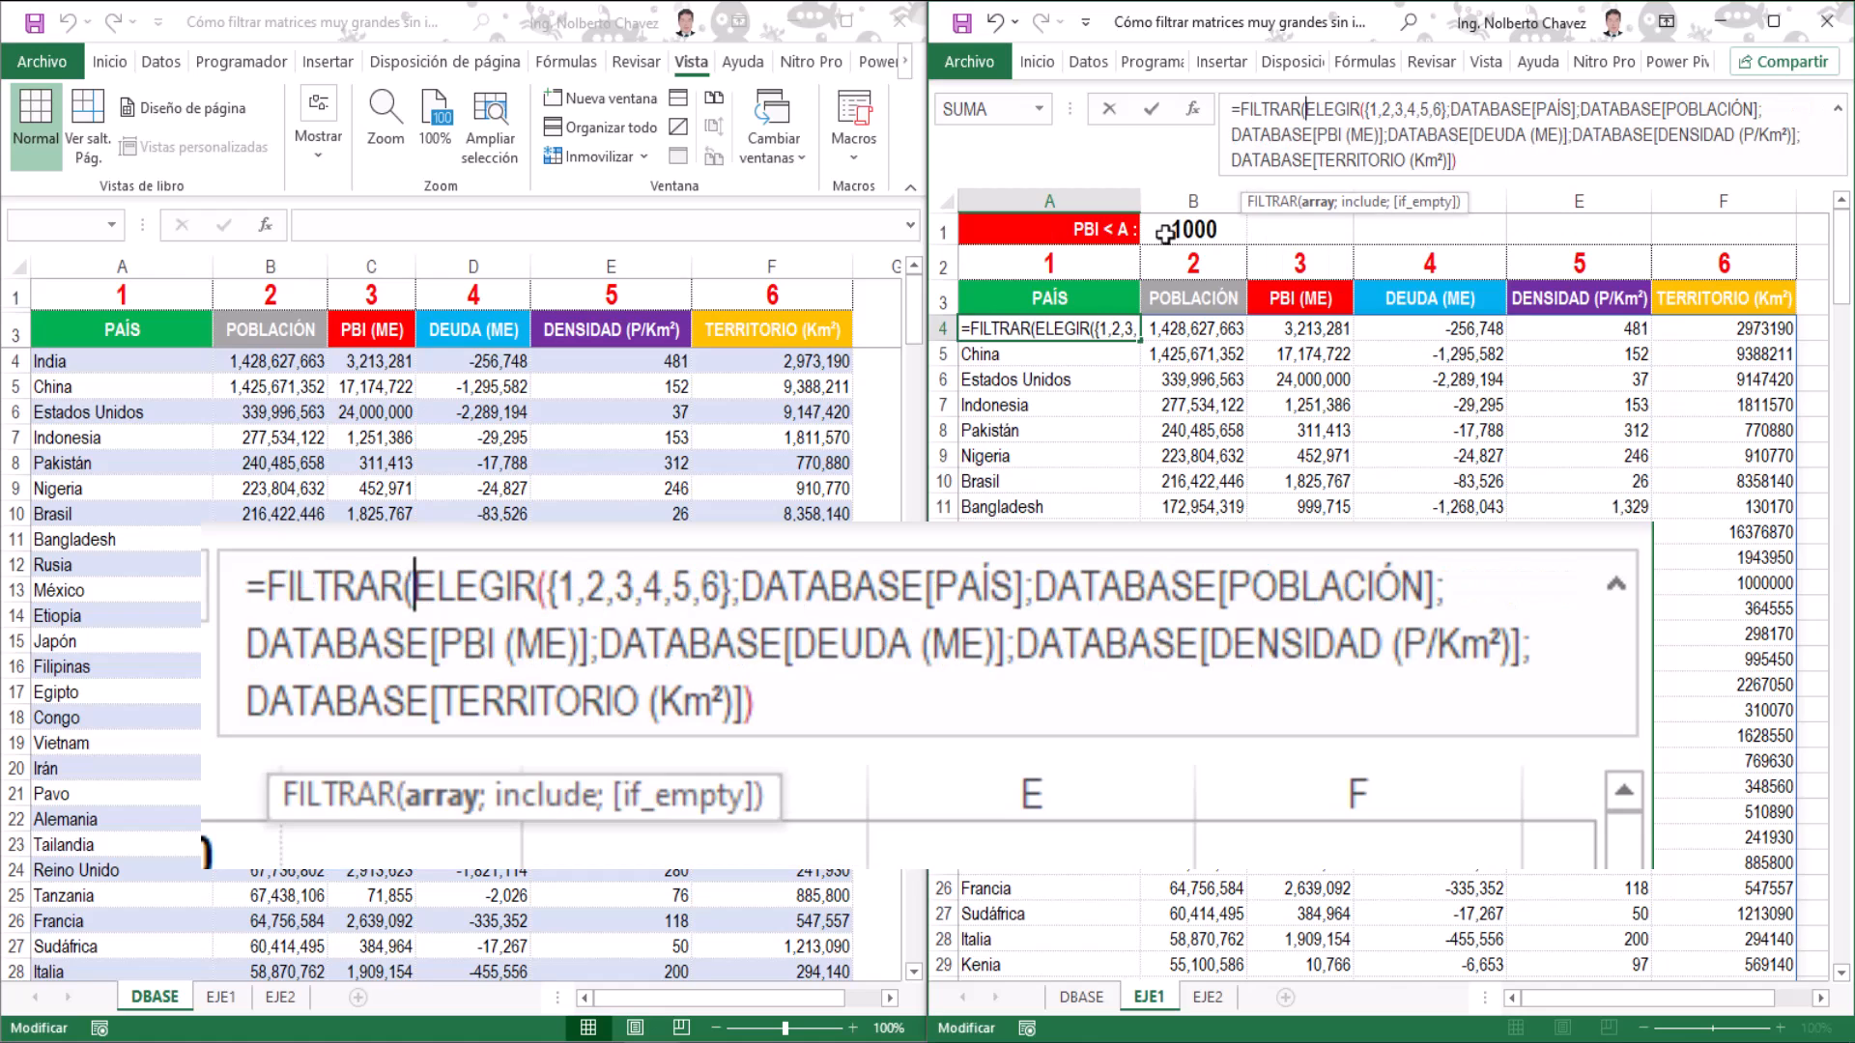
pyautogui.click(1319, 205)
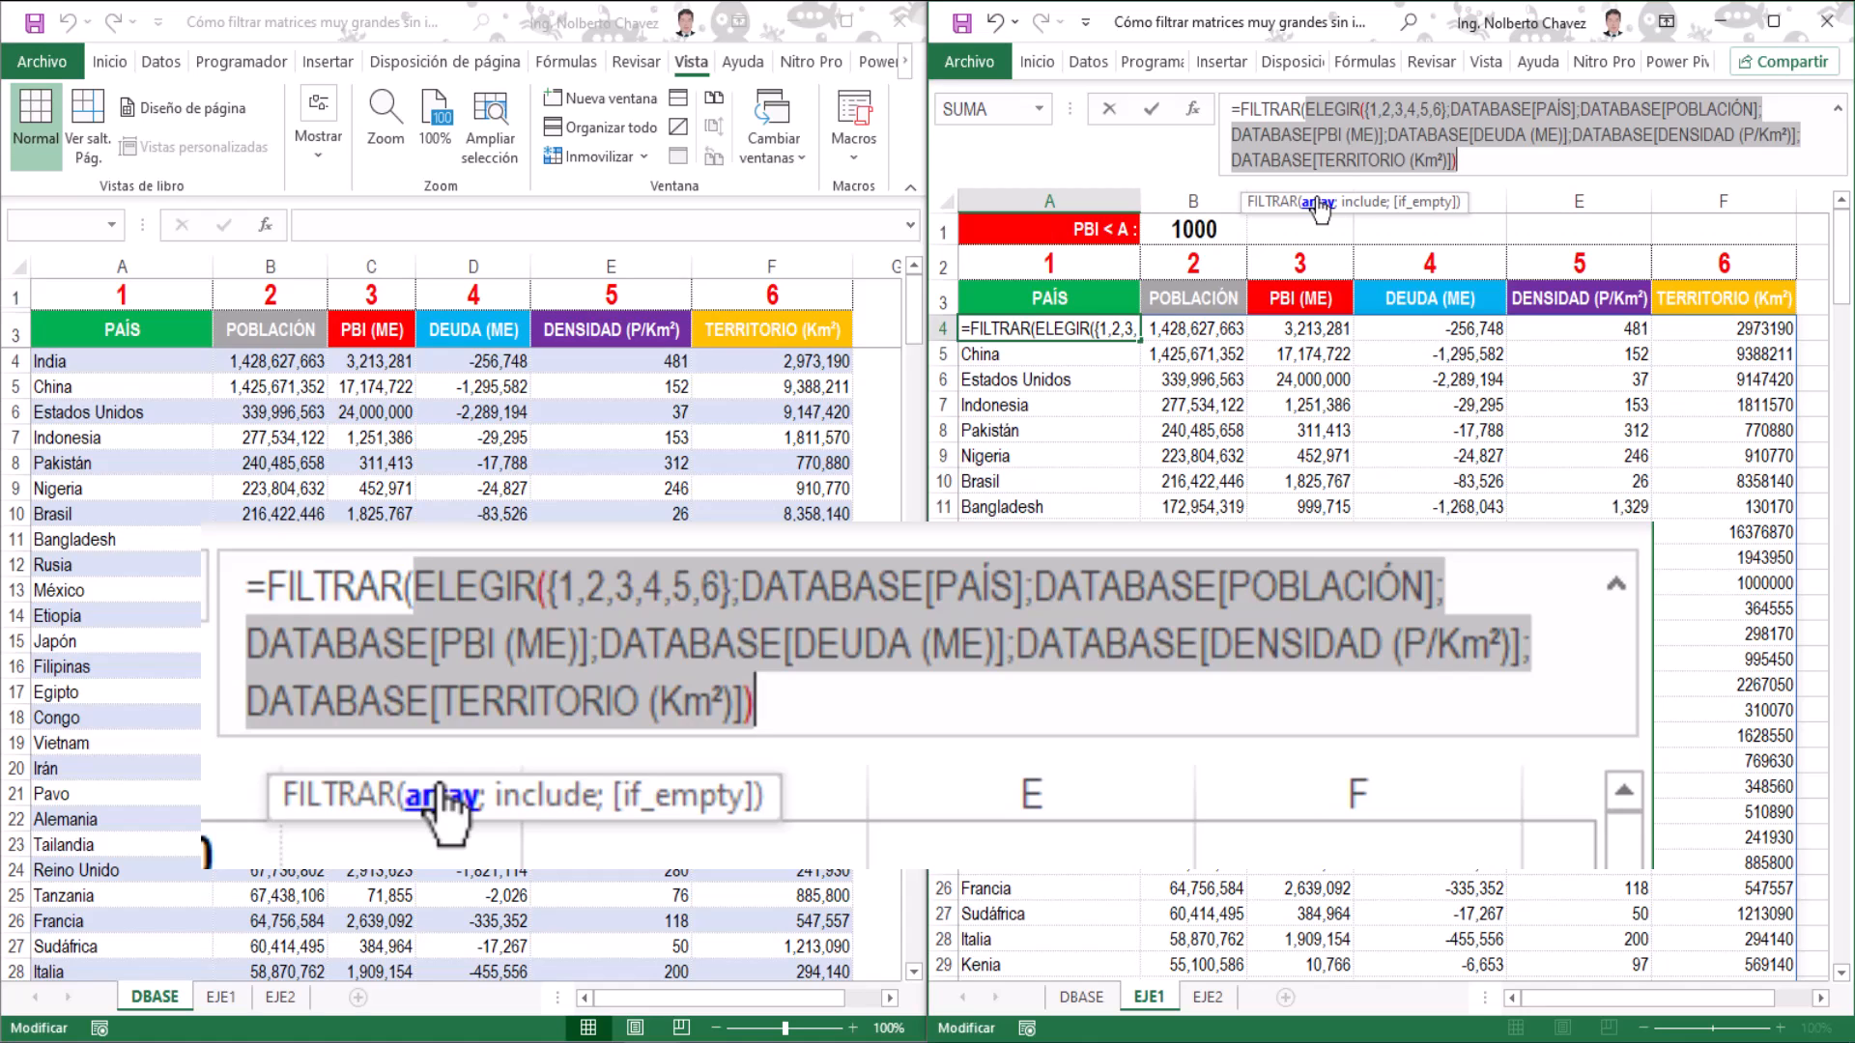
pyautogui.press('End')
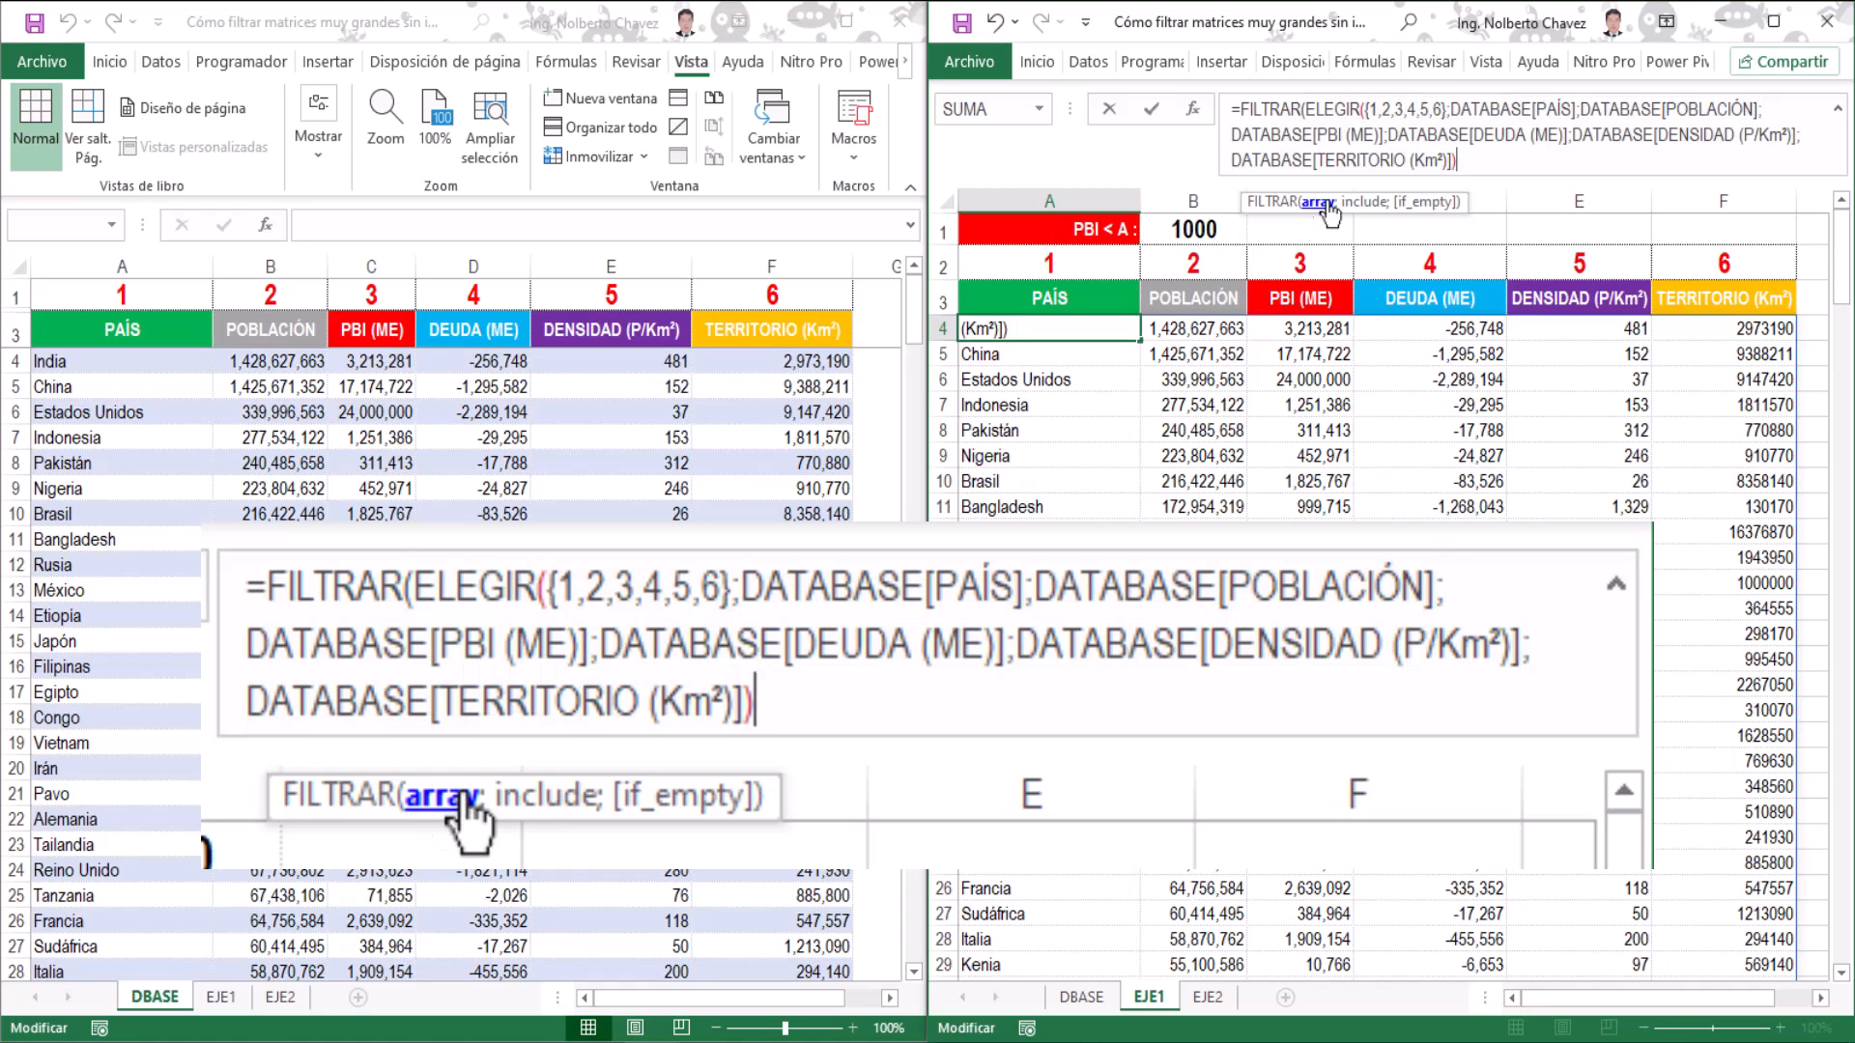
# Complete the FILTRAR formula with the include condition DATABASE[PBI (ME)]<B1 and commit it.
pyautogui.write(';')
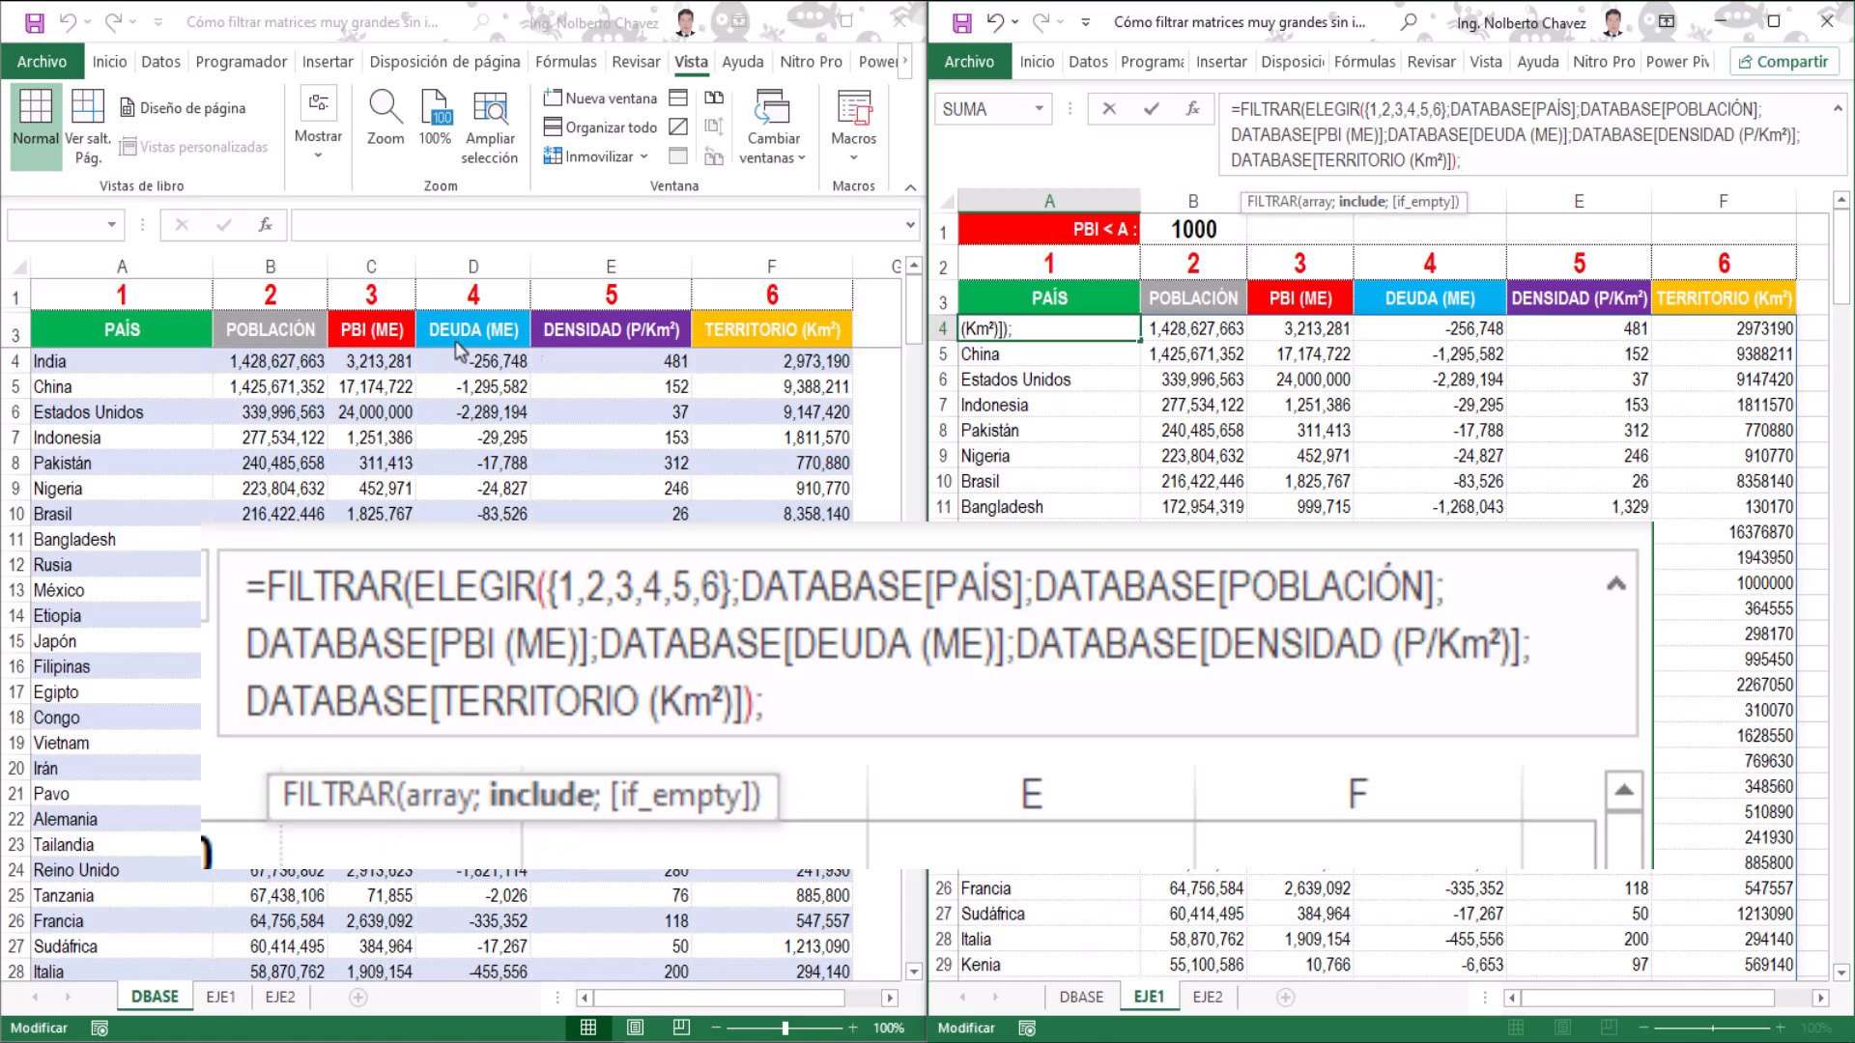
pyautogui.click(369, 305)
pyautogui.click(369, 306)
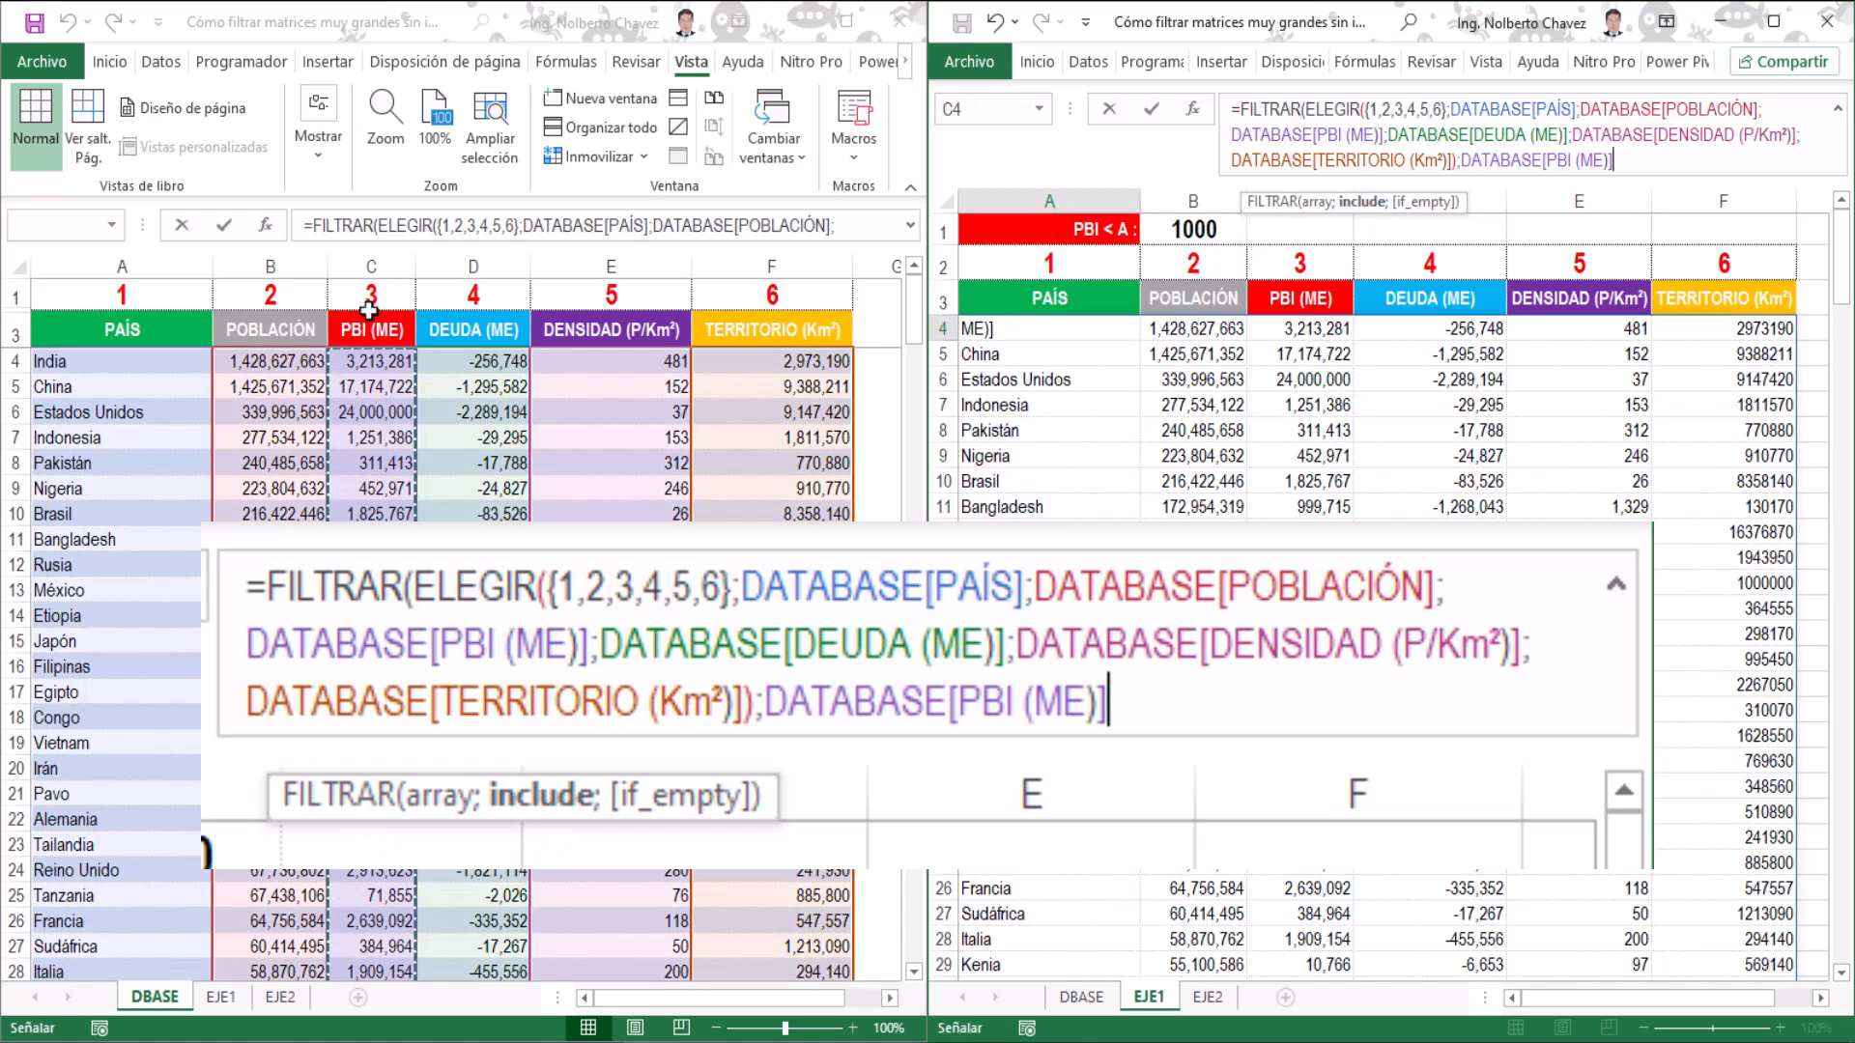
pyautogui.write('<')
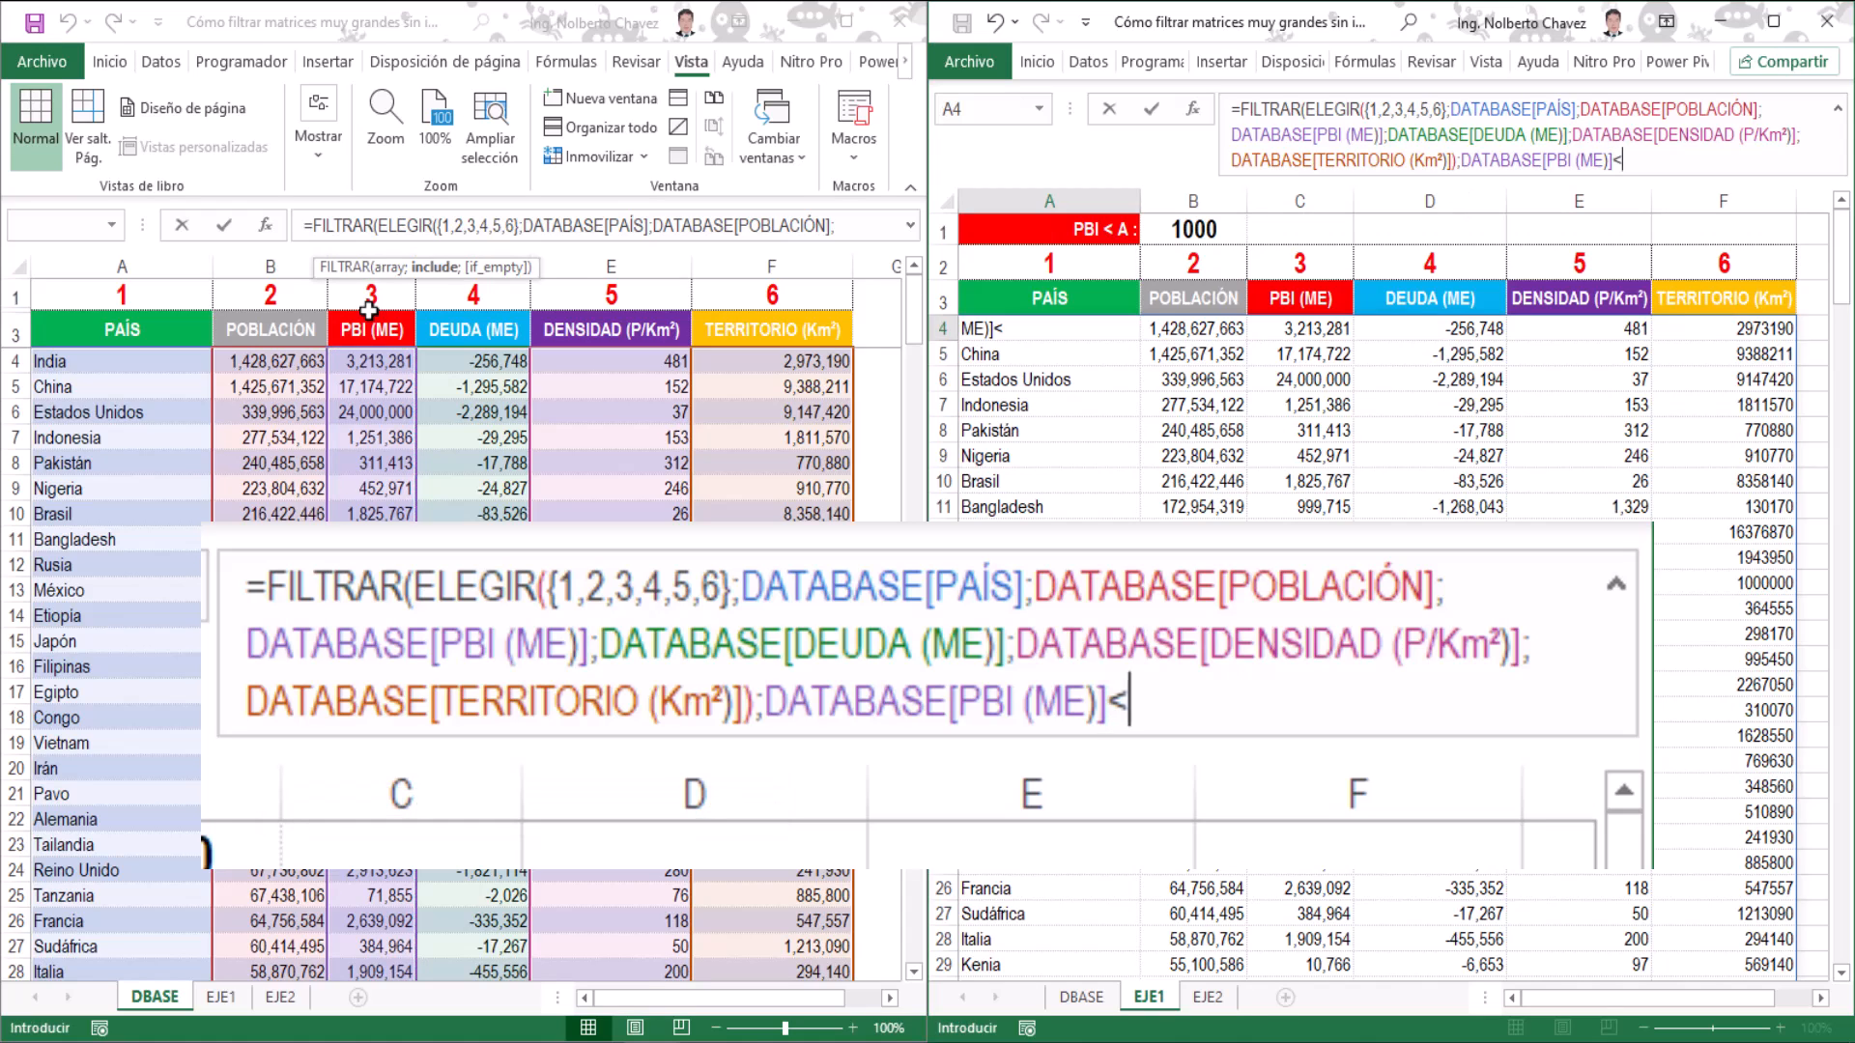
pyautogui.click(1183, 229)
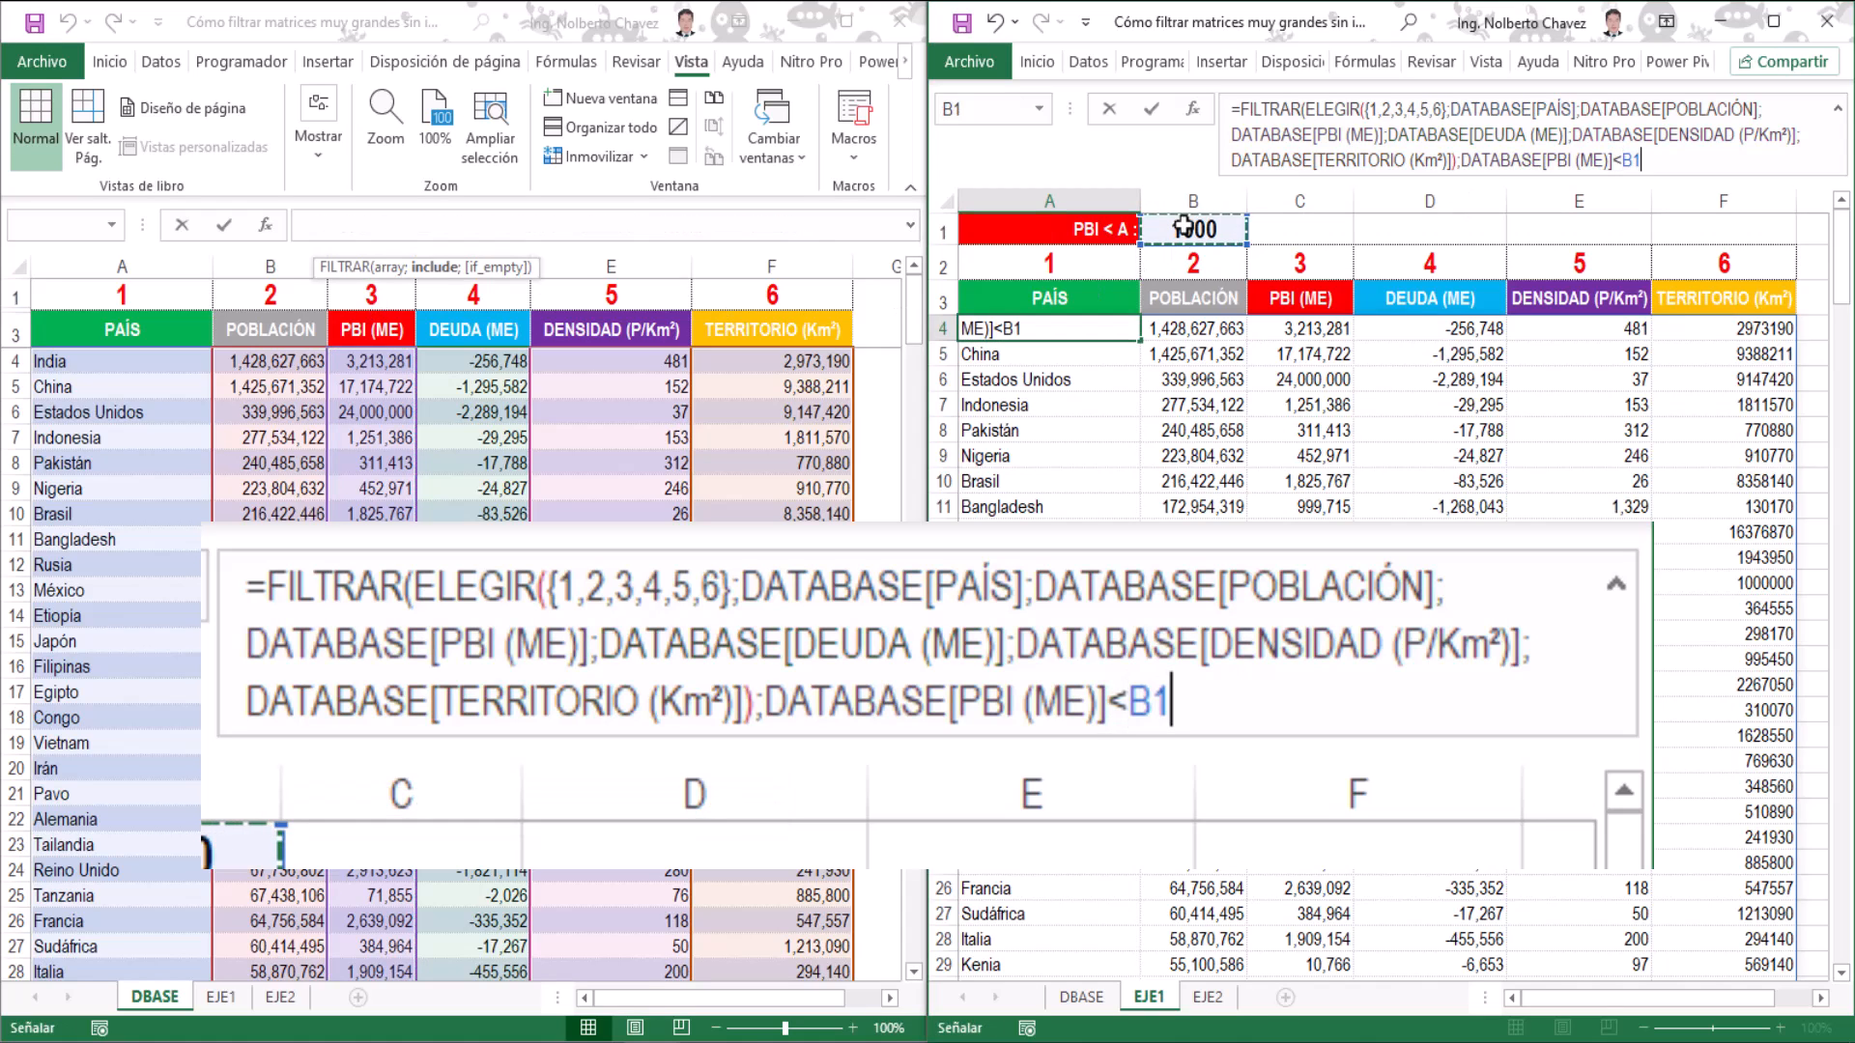
pyautogui.write(')')
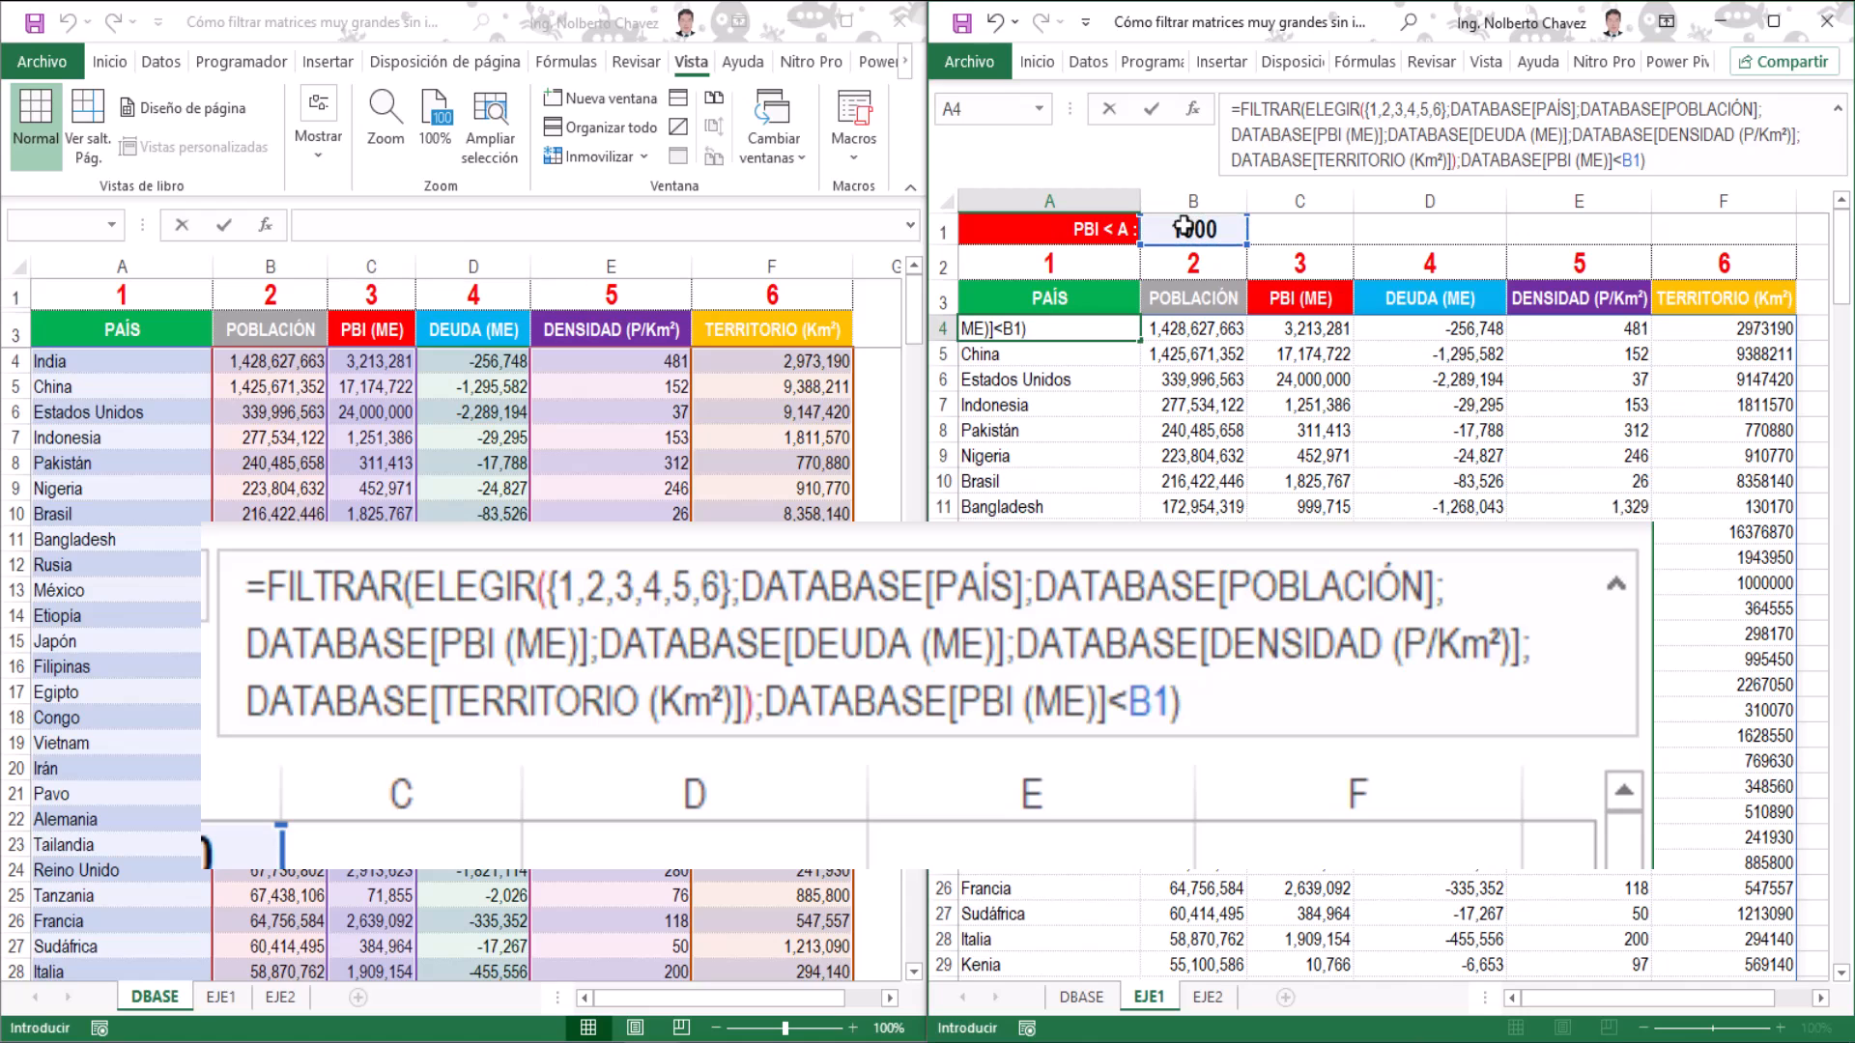
pyautogui.press('Return')
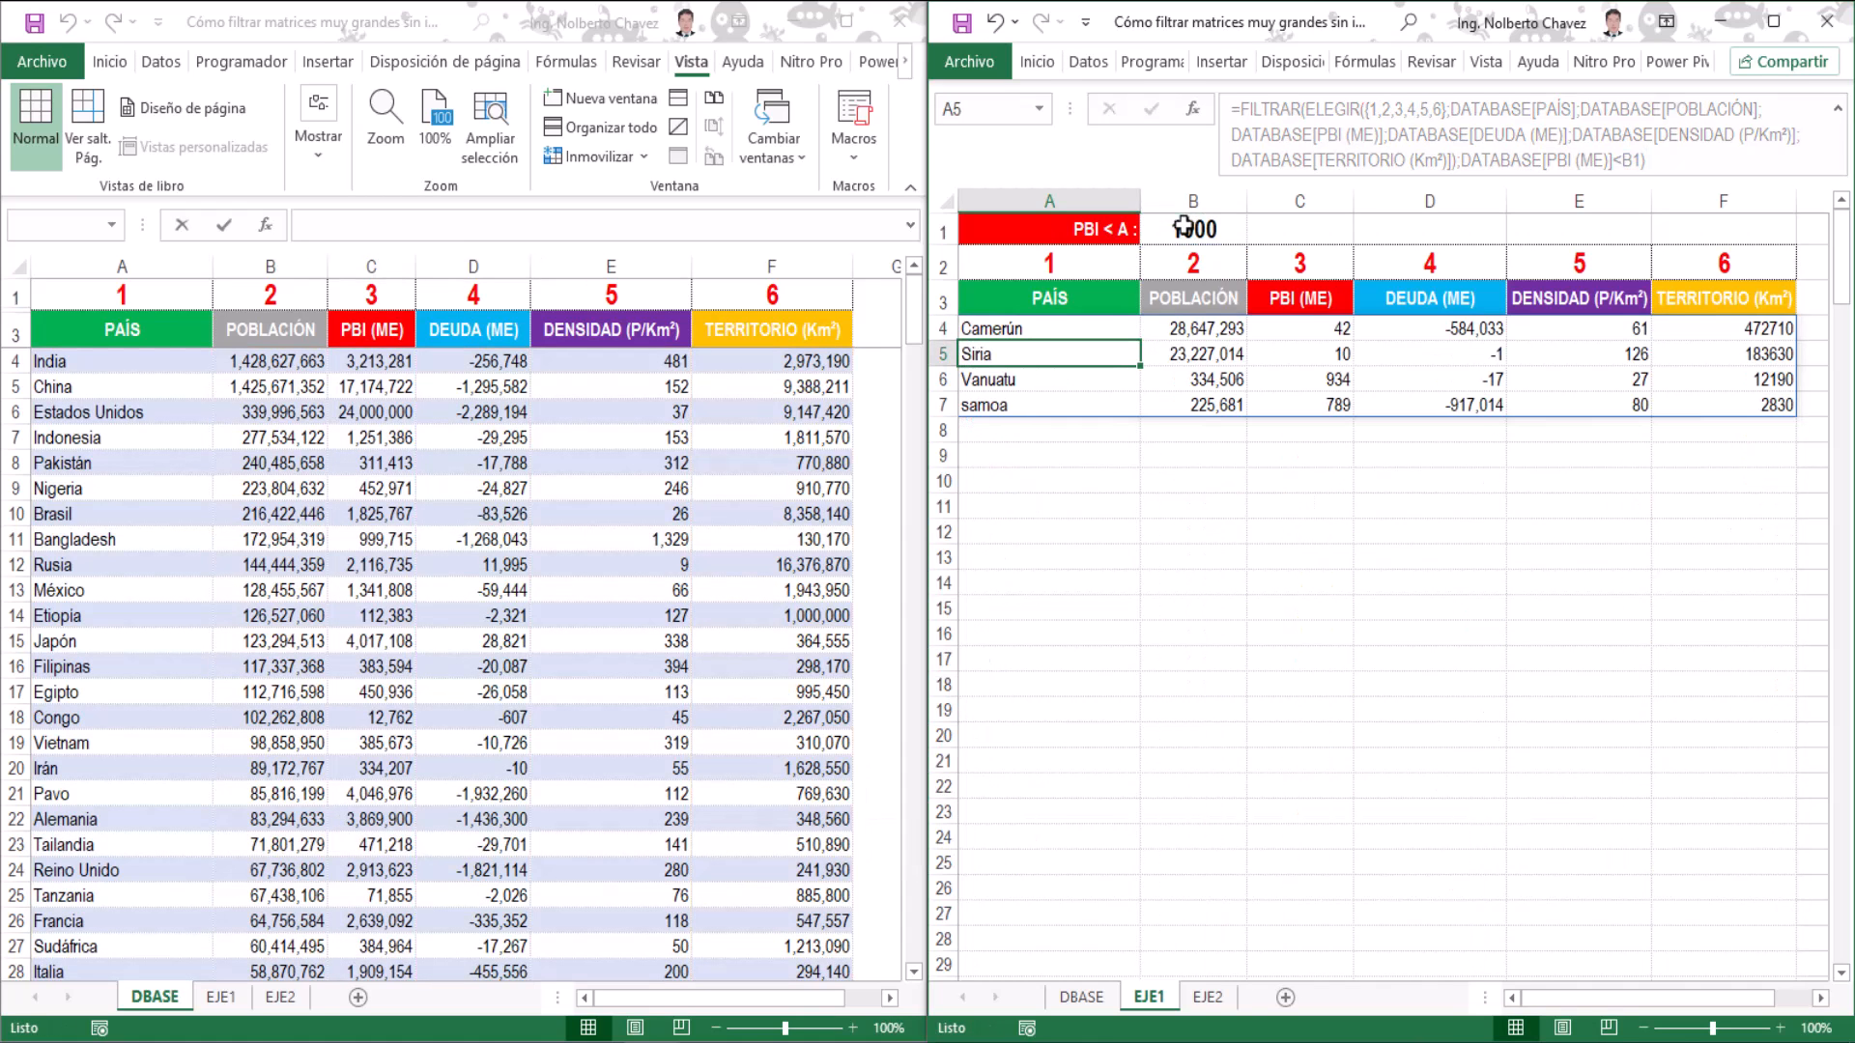
# Test the filtered table with PBI limits of 10000 and 100000 in B1, and restore the limit of 1000.
pyautogui.click(1243, 230)
pyautogui.click(1258, 232)
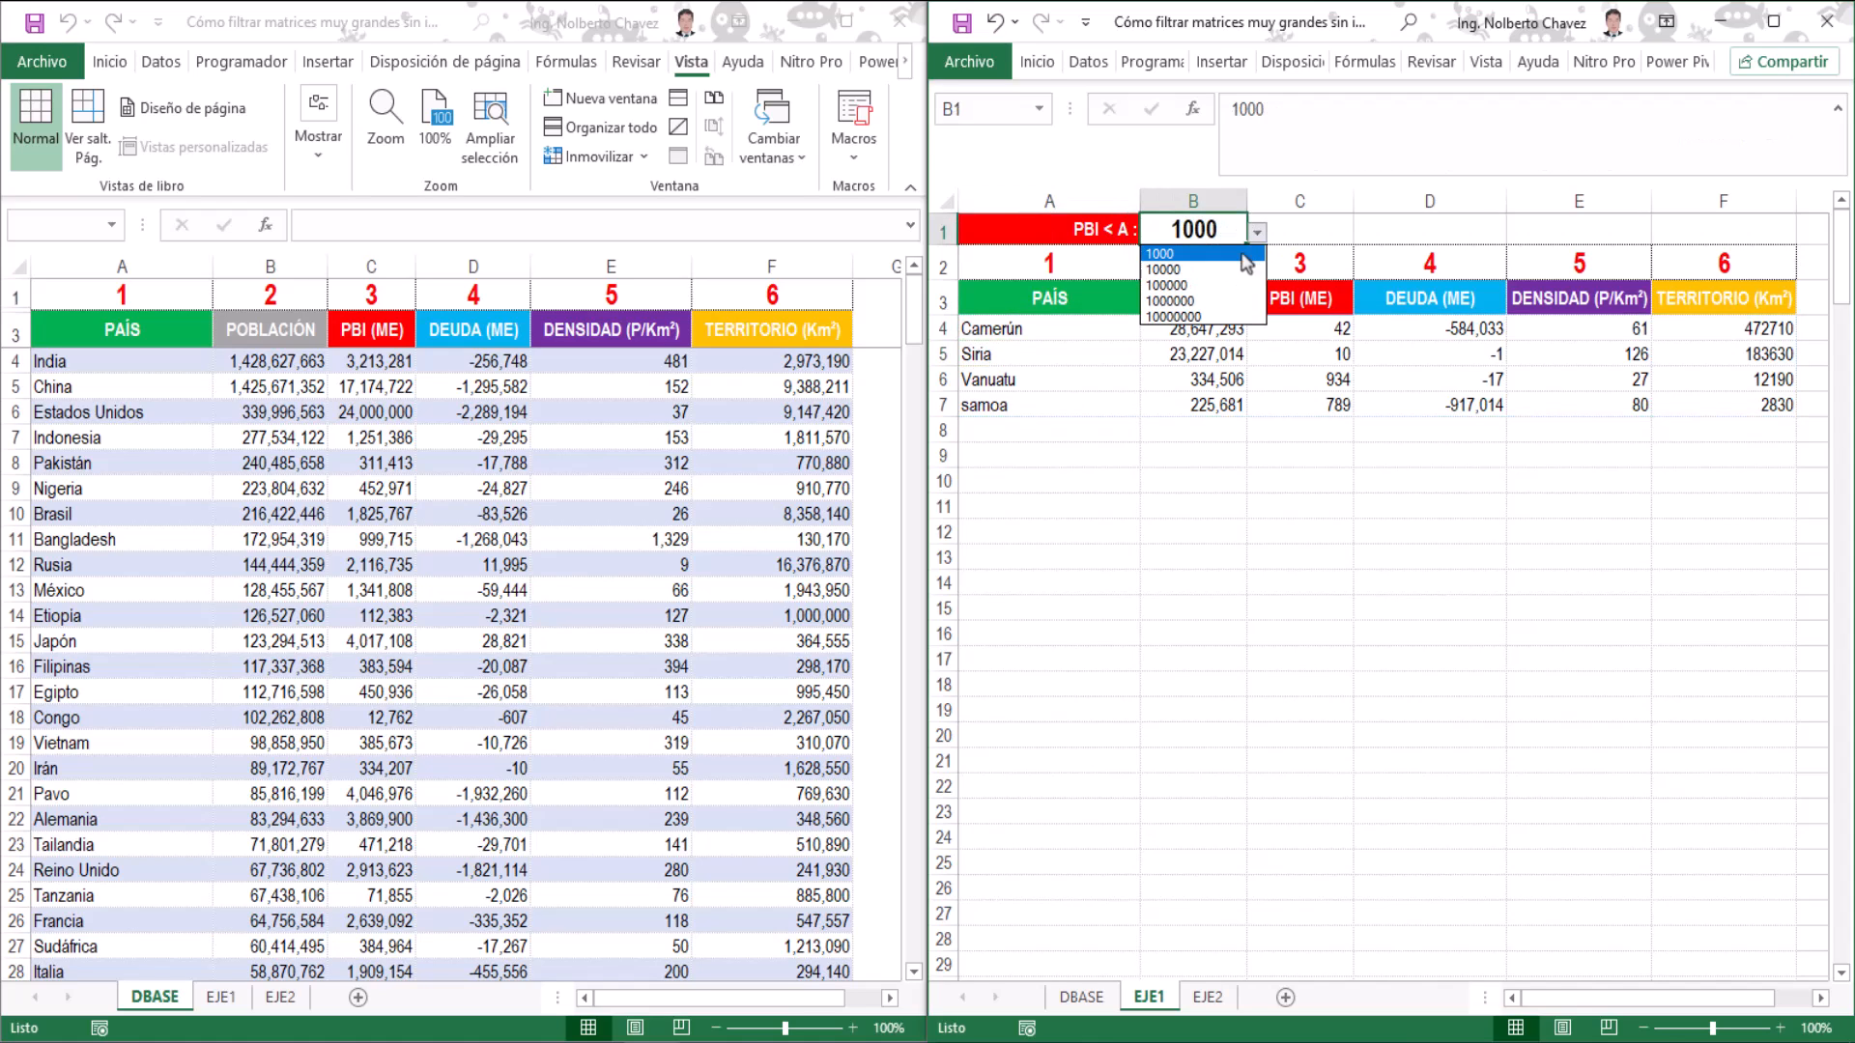
pyautogui.click(1191, 274)
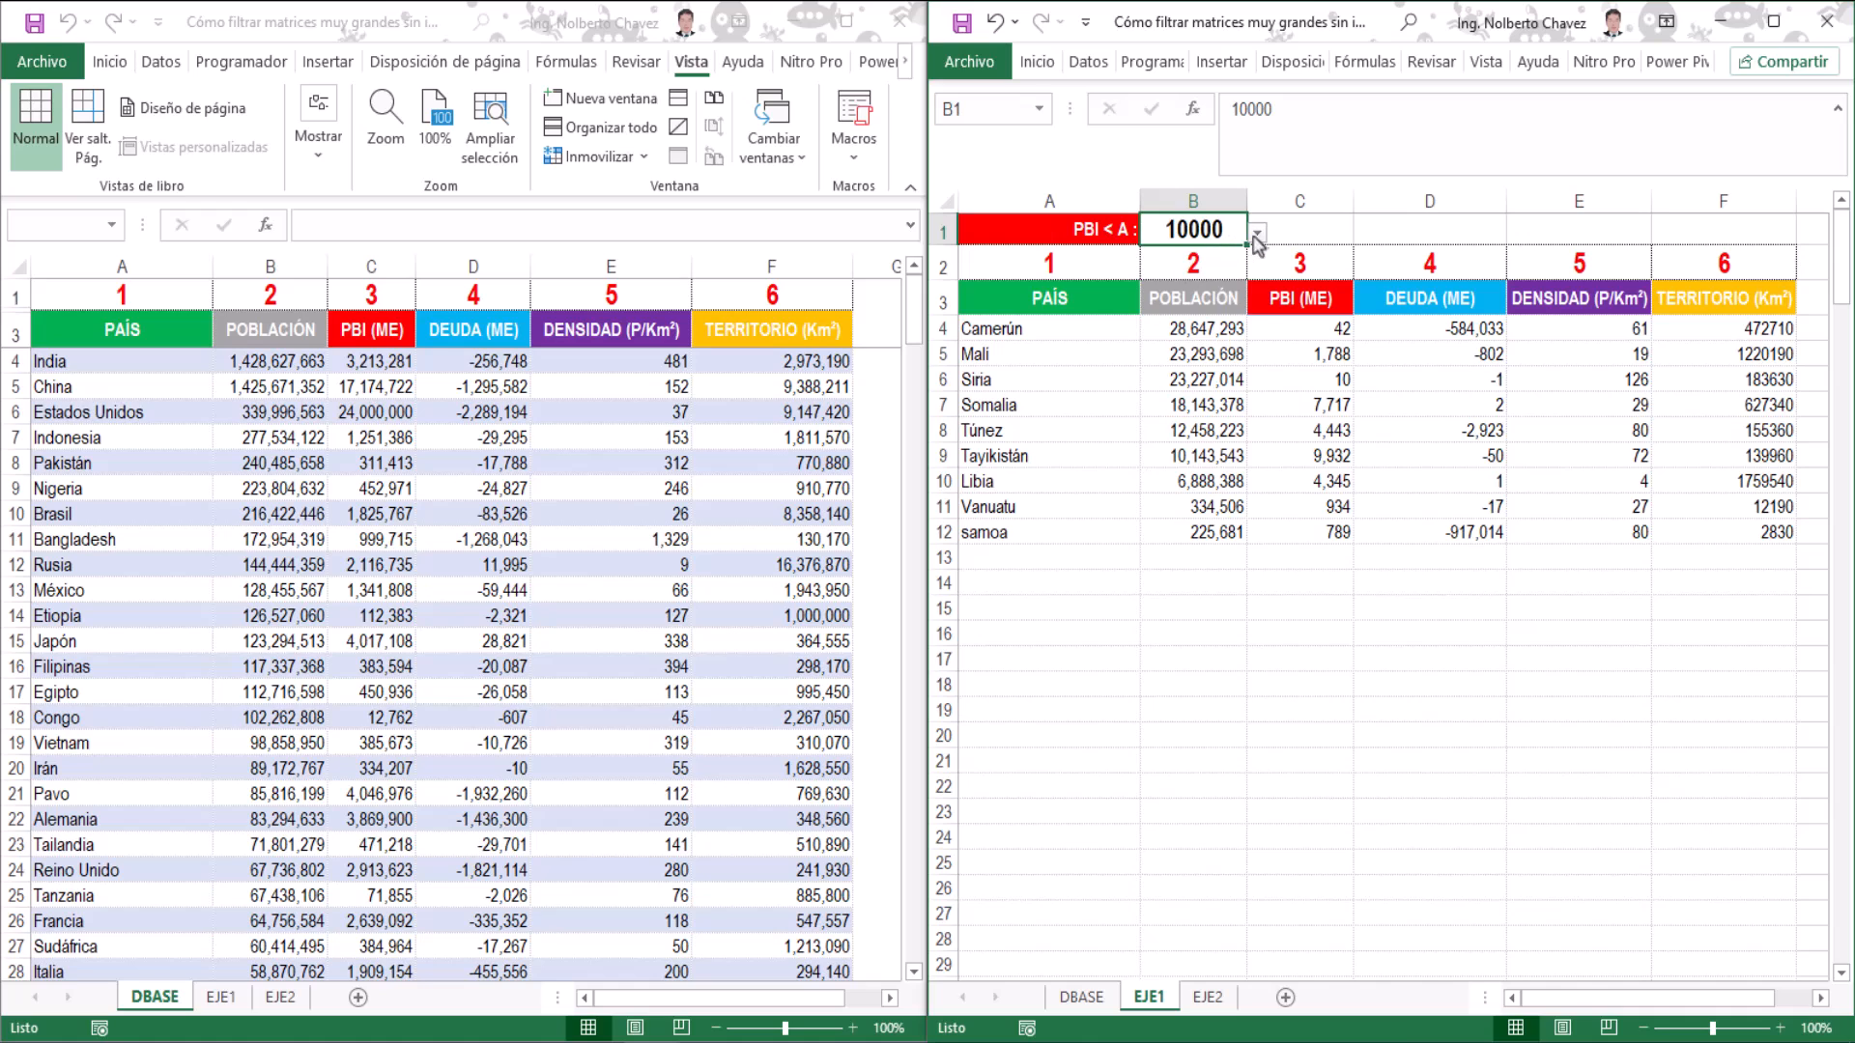
pyautogui.click(1258, 234)
pyautogui.click(1187, 286)
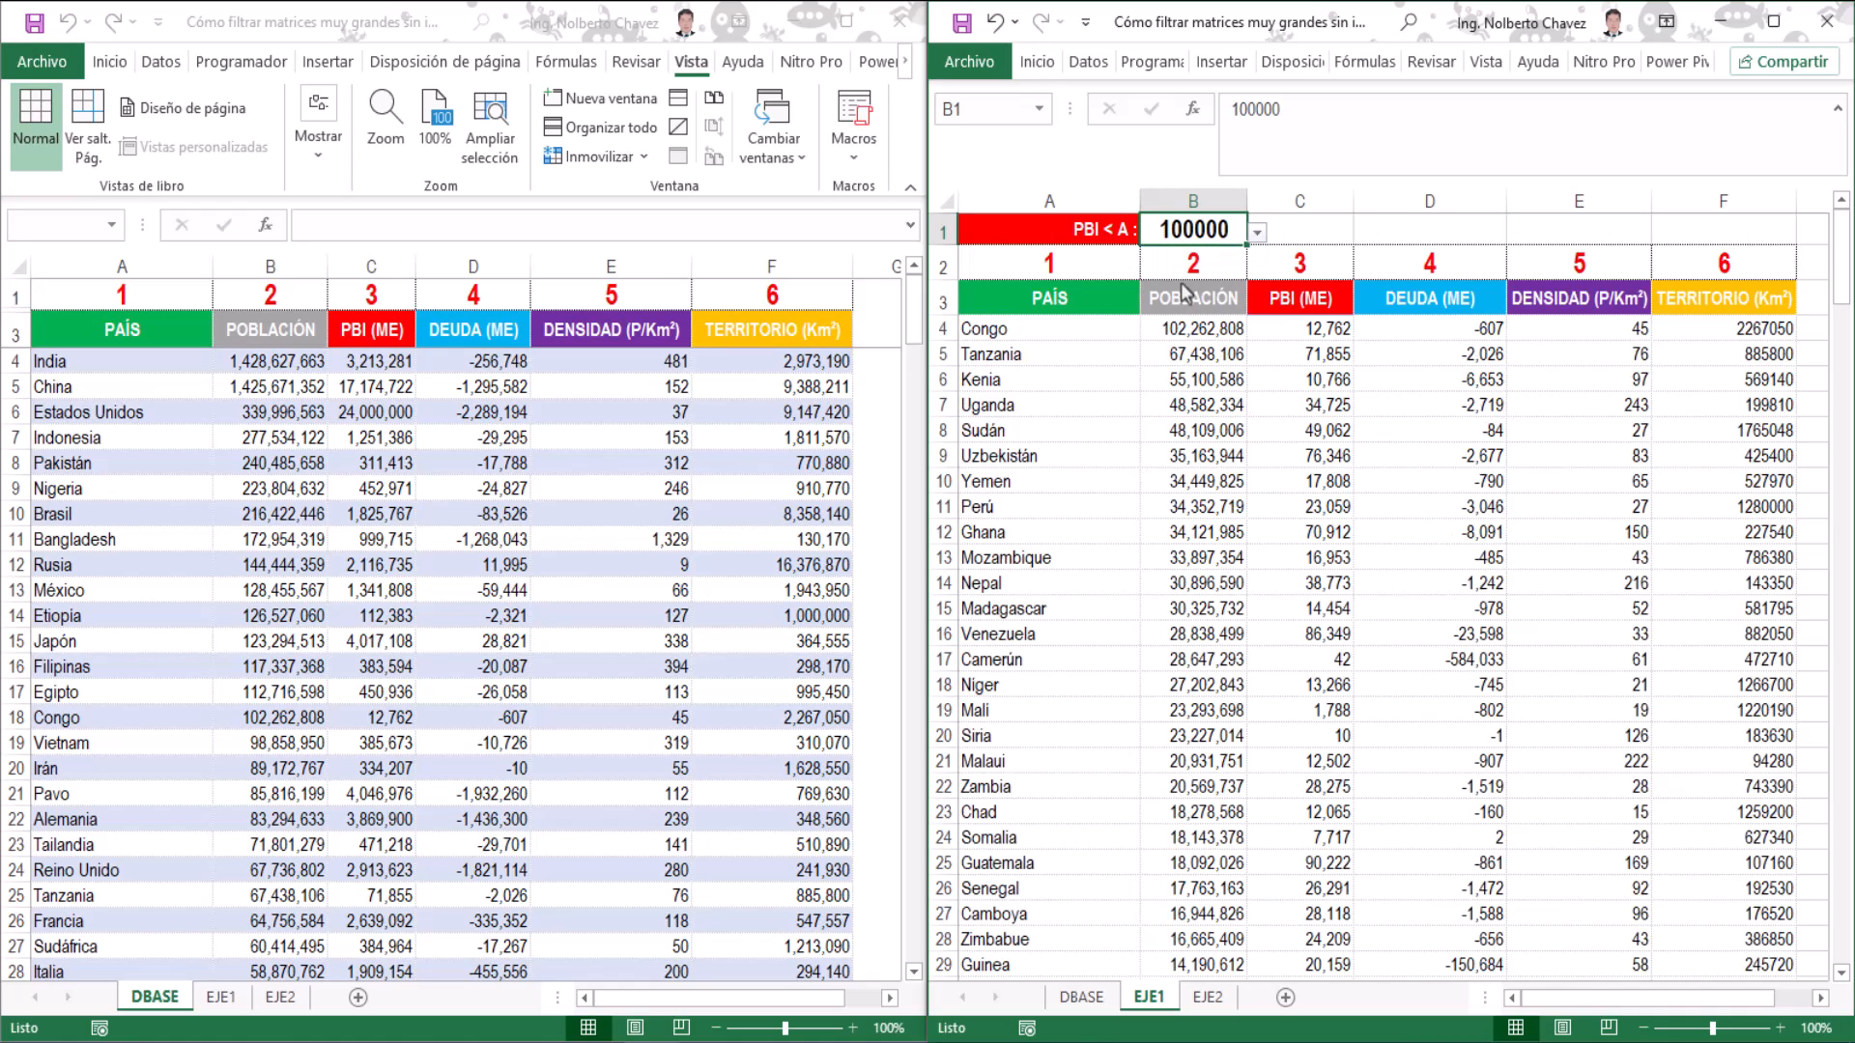
pyautogui.click(1258, 233)
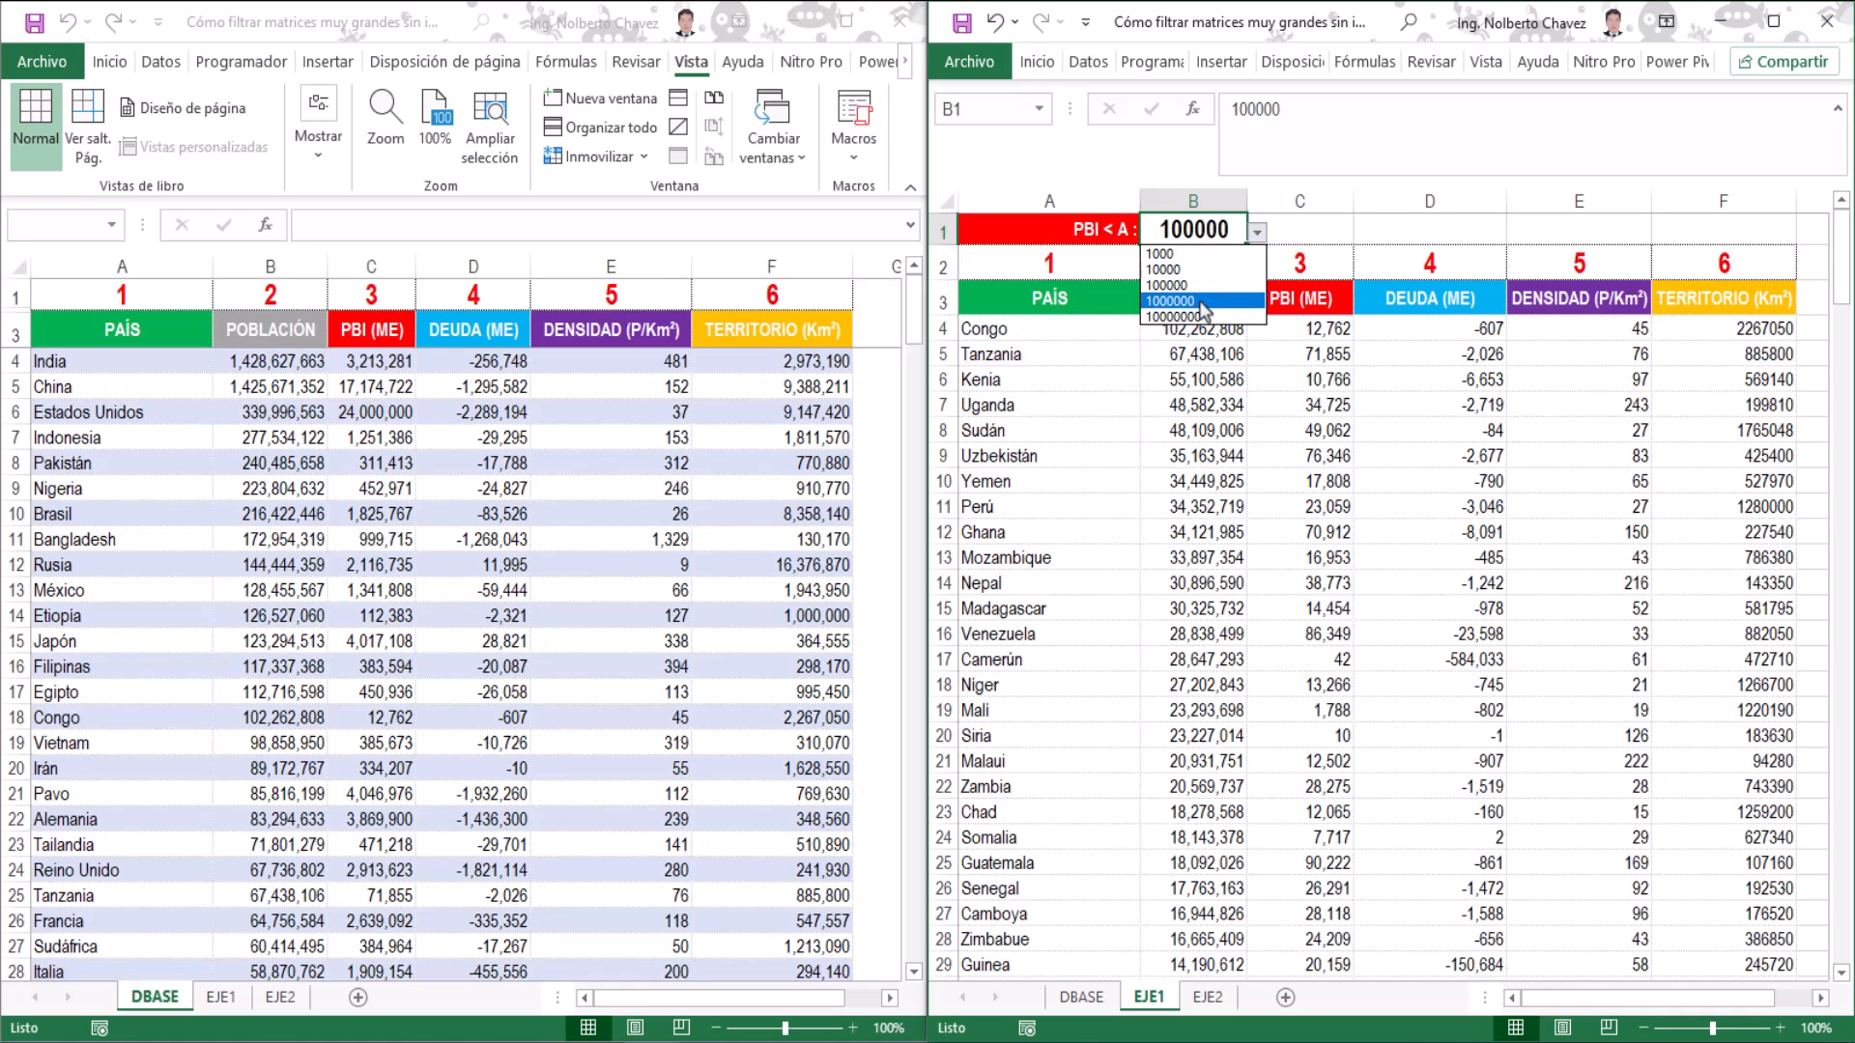
pyautogui.click(1169, 254)
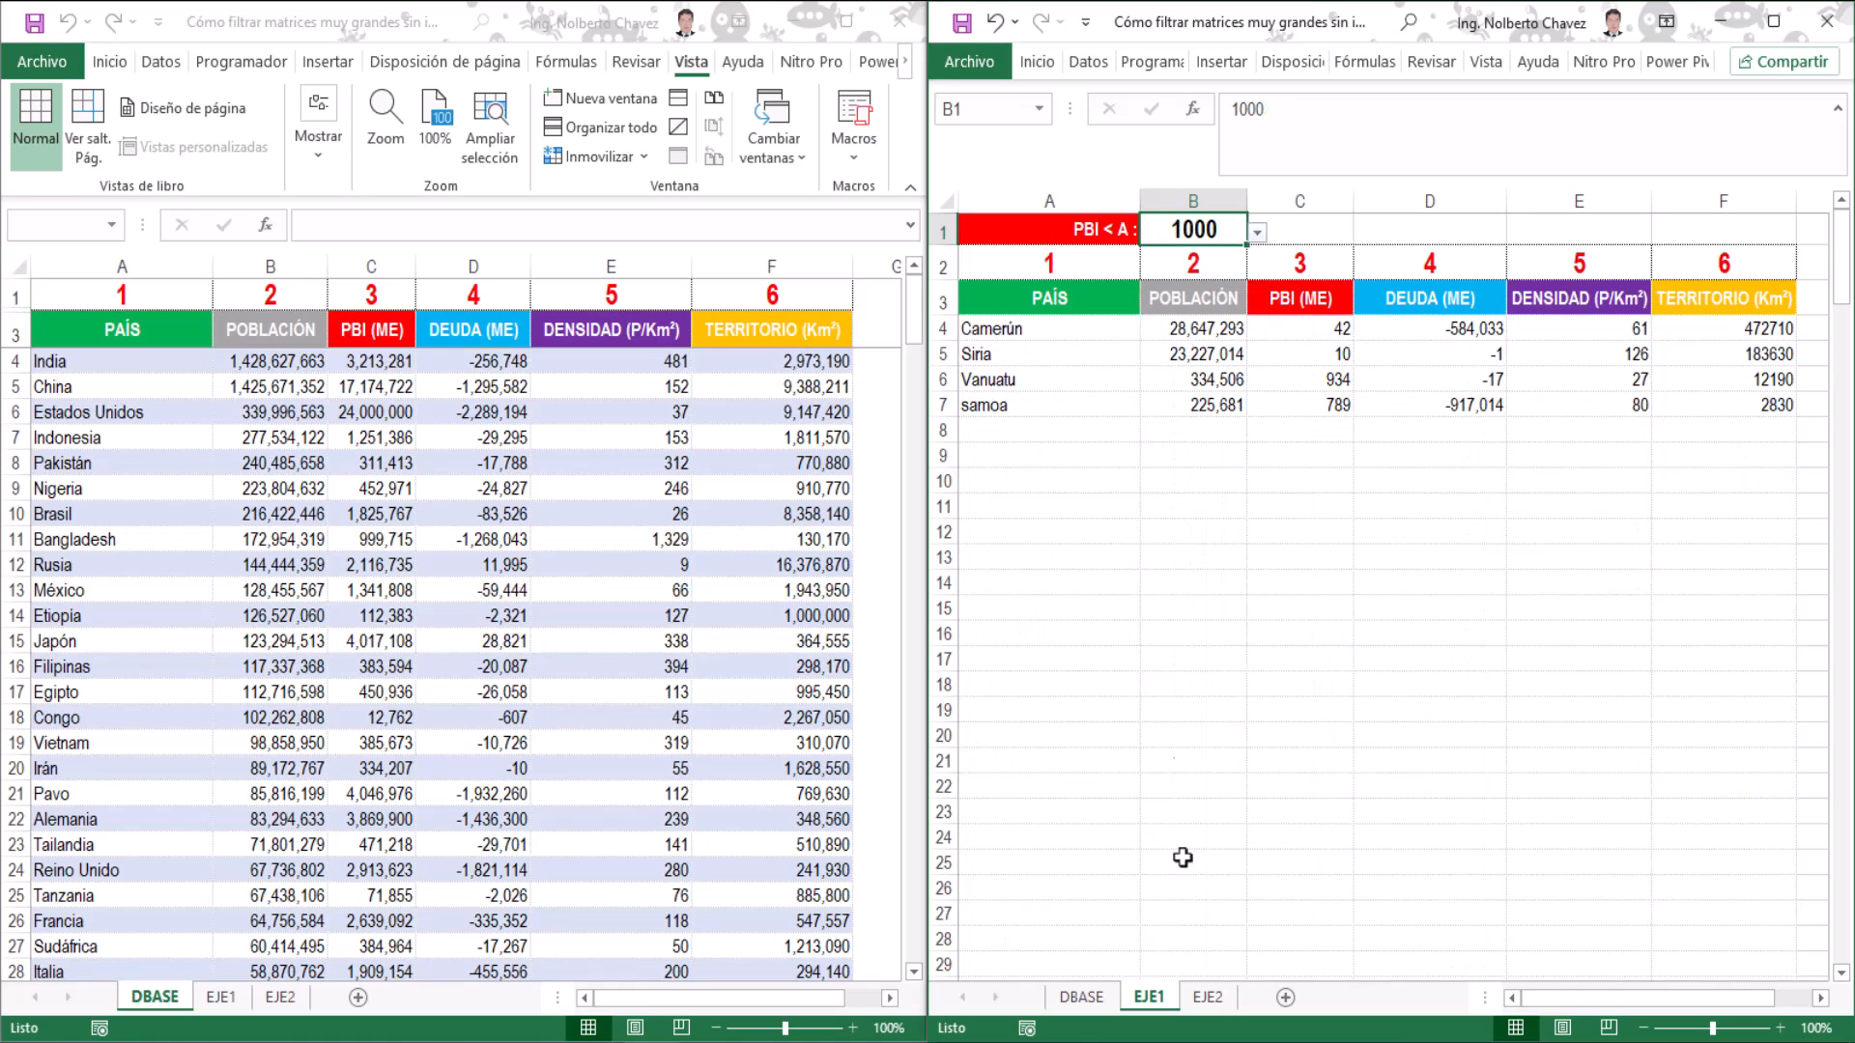
# On the EJE2 sheet, review the TERRITORIO (Km²), POBLACIÓN, PBI (ME) and PAÍS headers and their index numbers against the DBASE column order.
pyautogui.click(1208, 997)
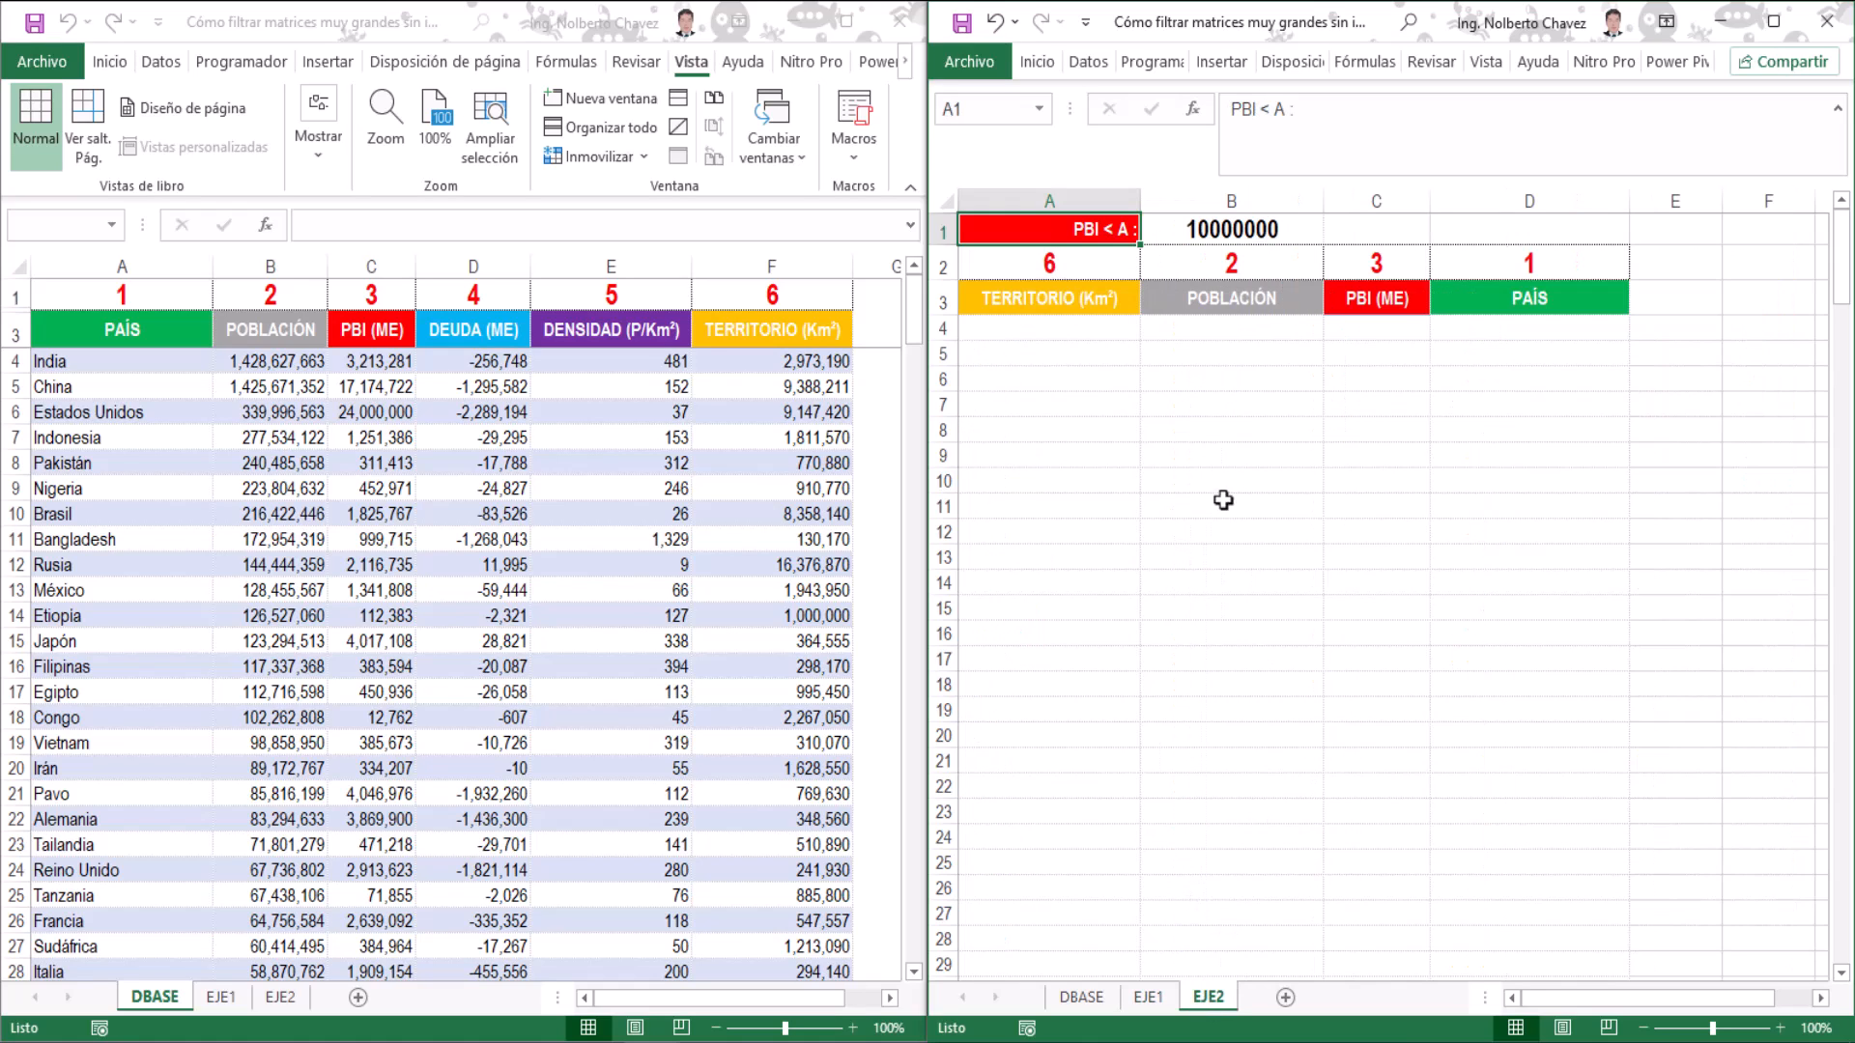
pyautogui.click(1026, 303)
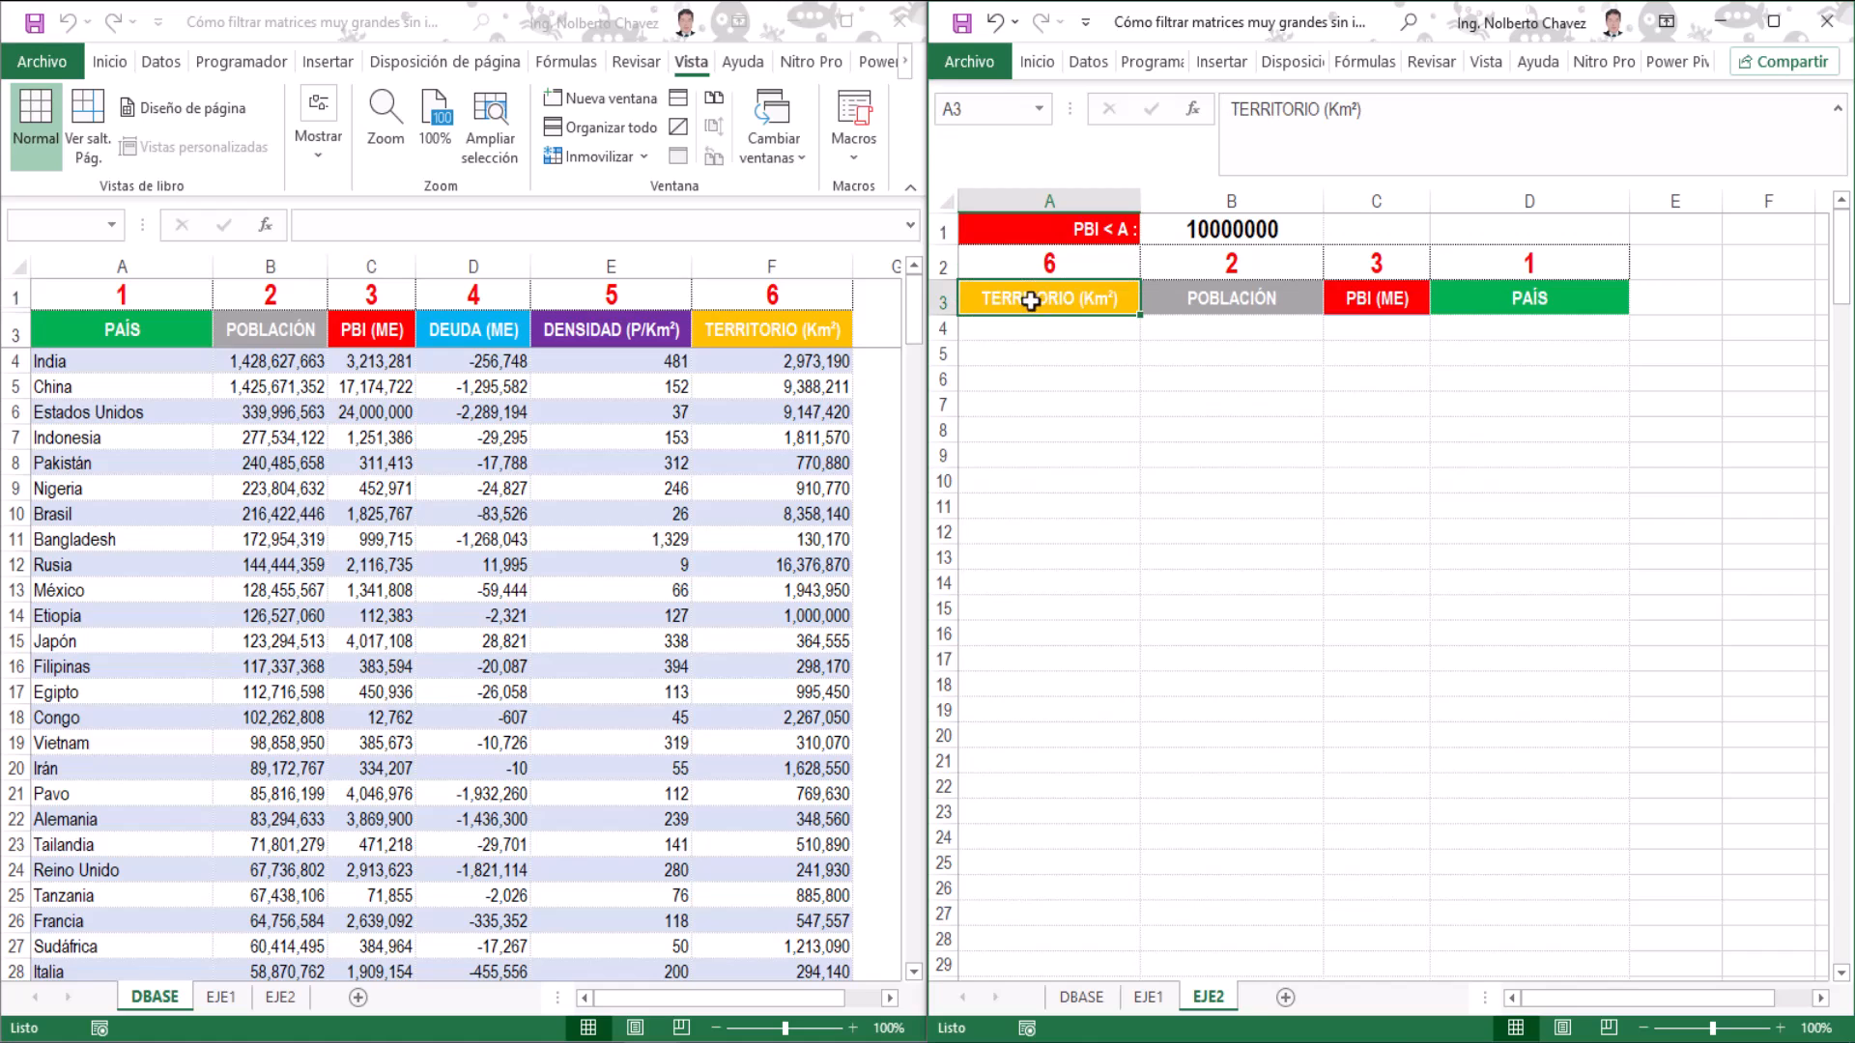
pyautogui.moveTo(1075, 303); pyautogui.dragTo(1475, 309)
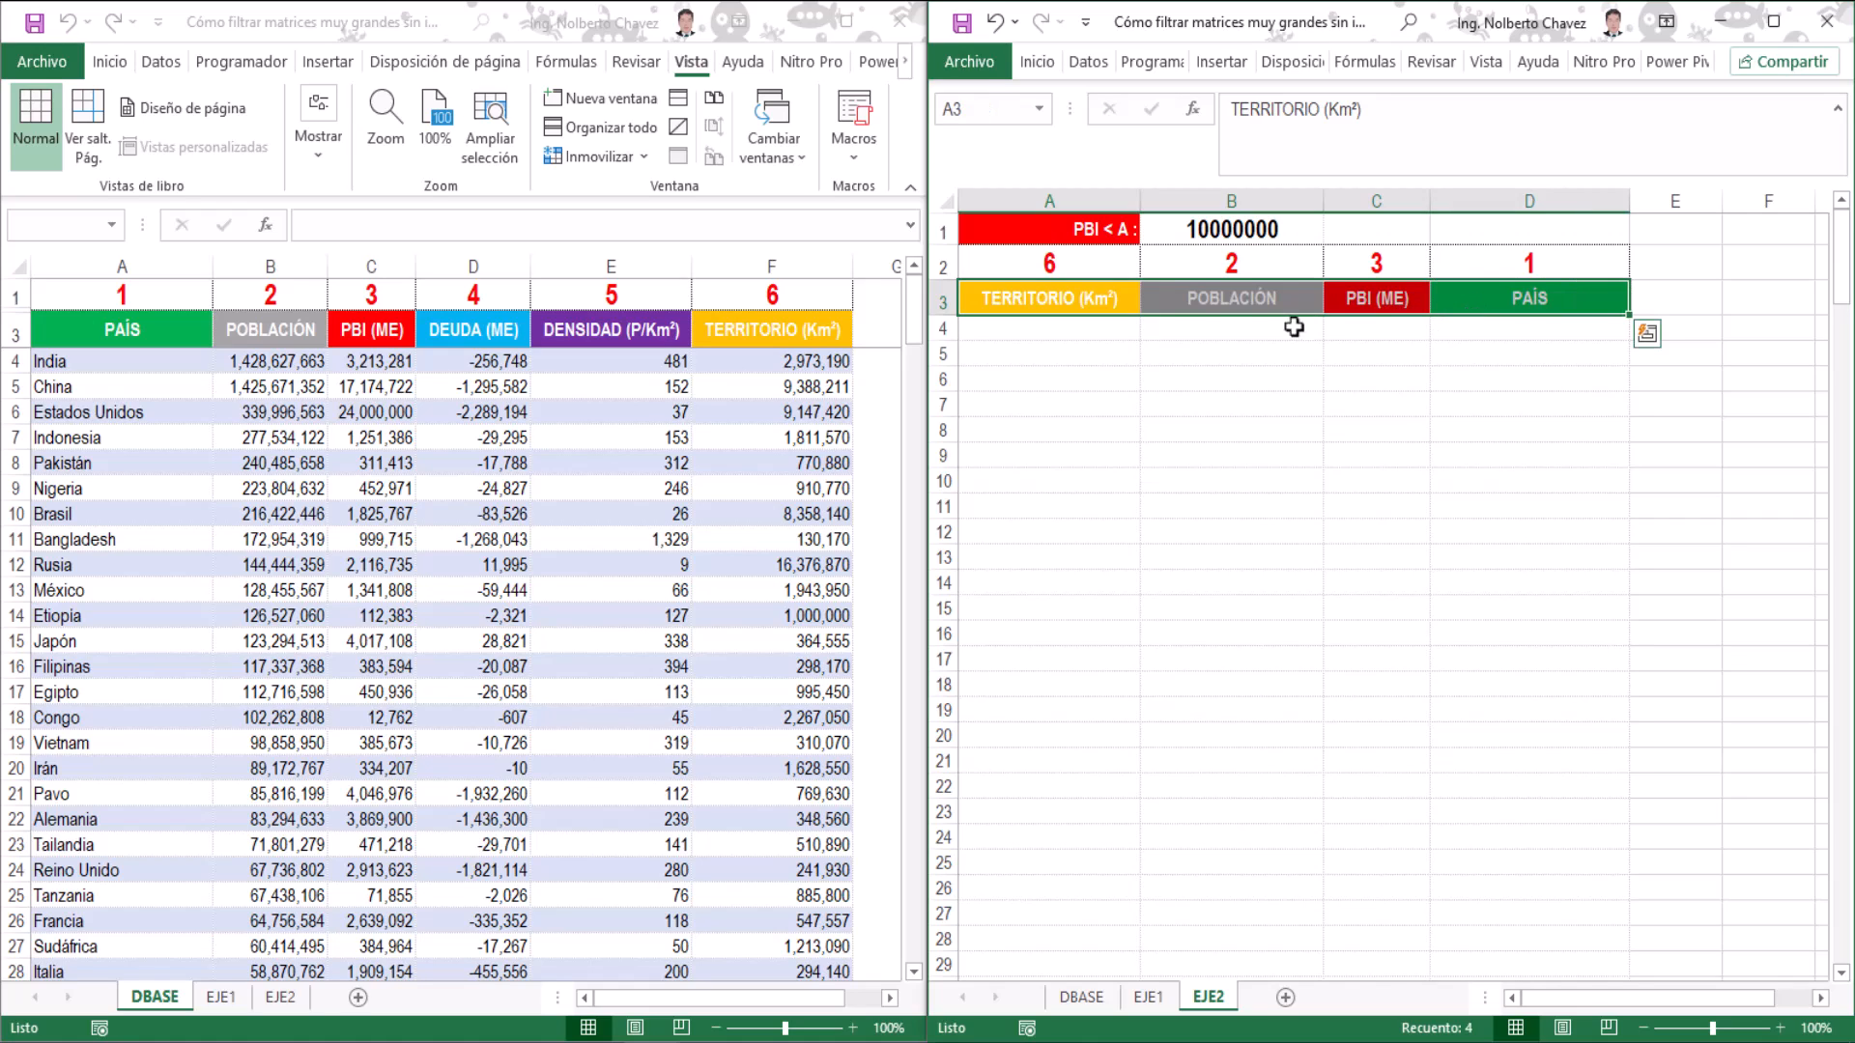
pyautogui.click(1065, 259)
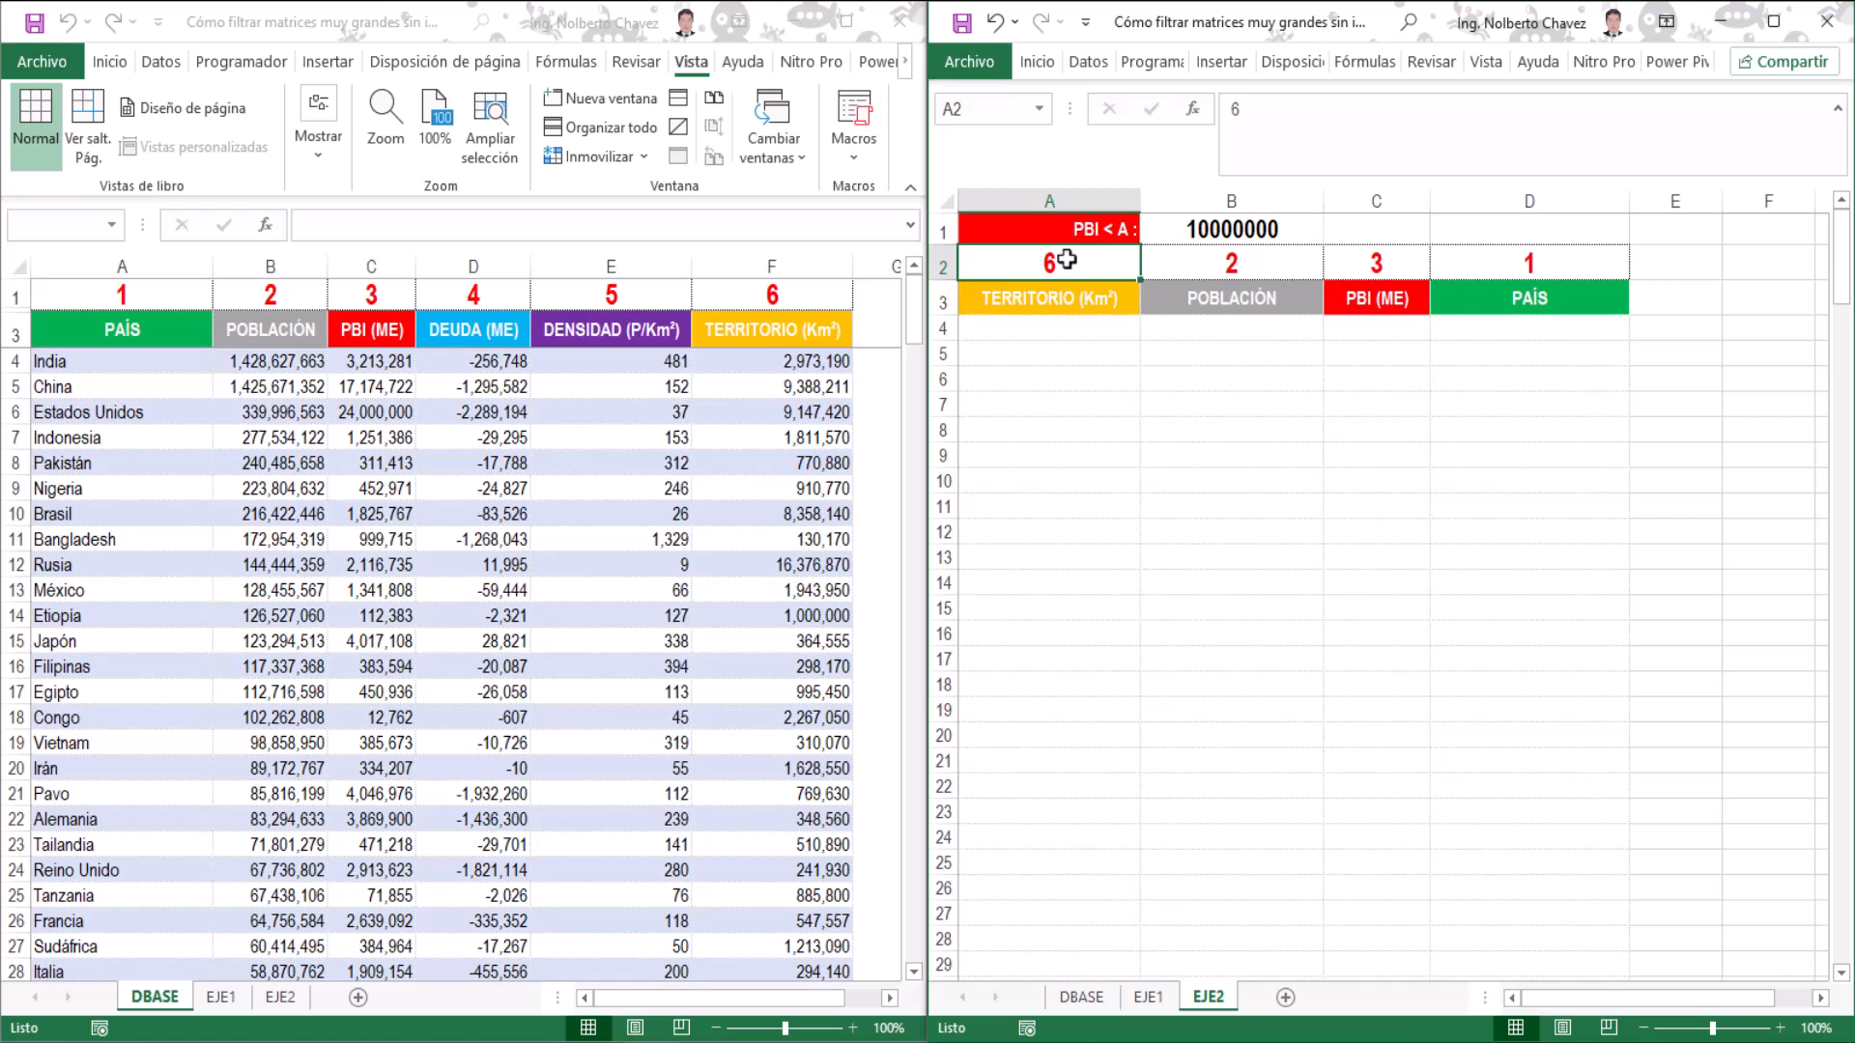
pyautogui.click(1186, 261)
pyautogui.click(1353, 262)
pyautogui.click(1449, 261)
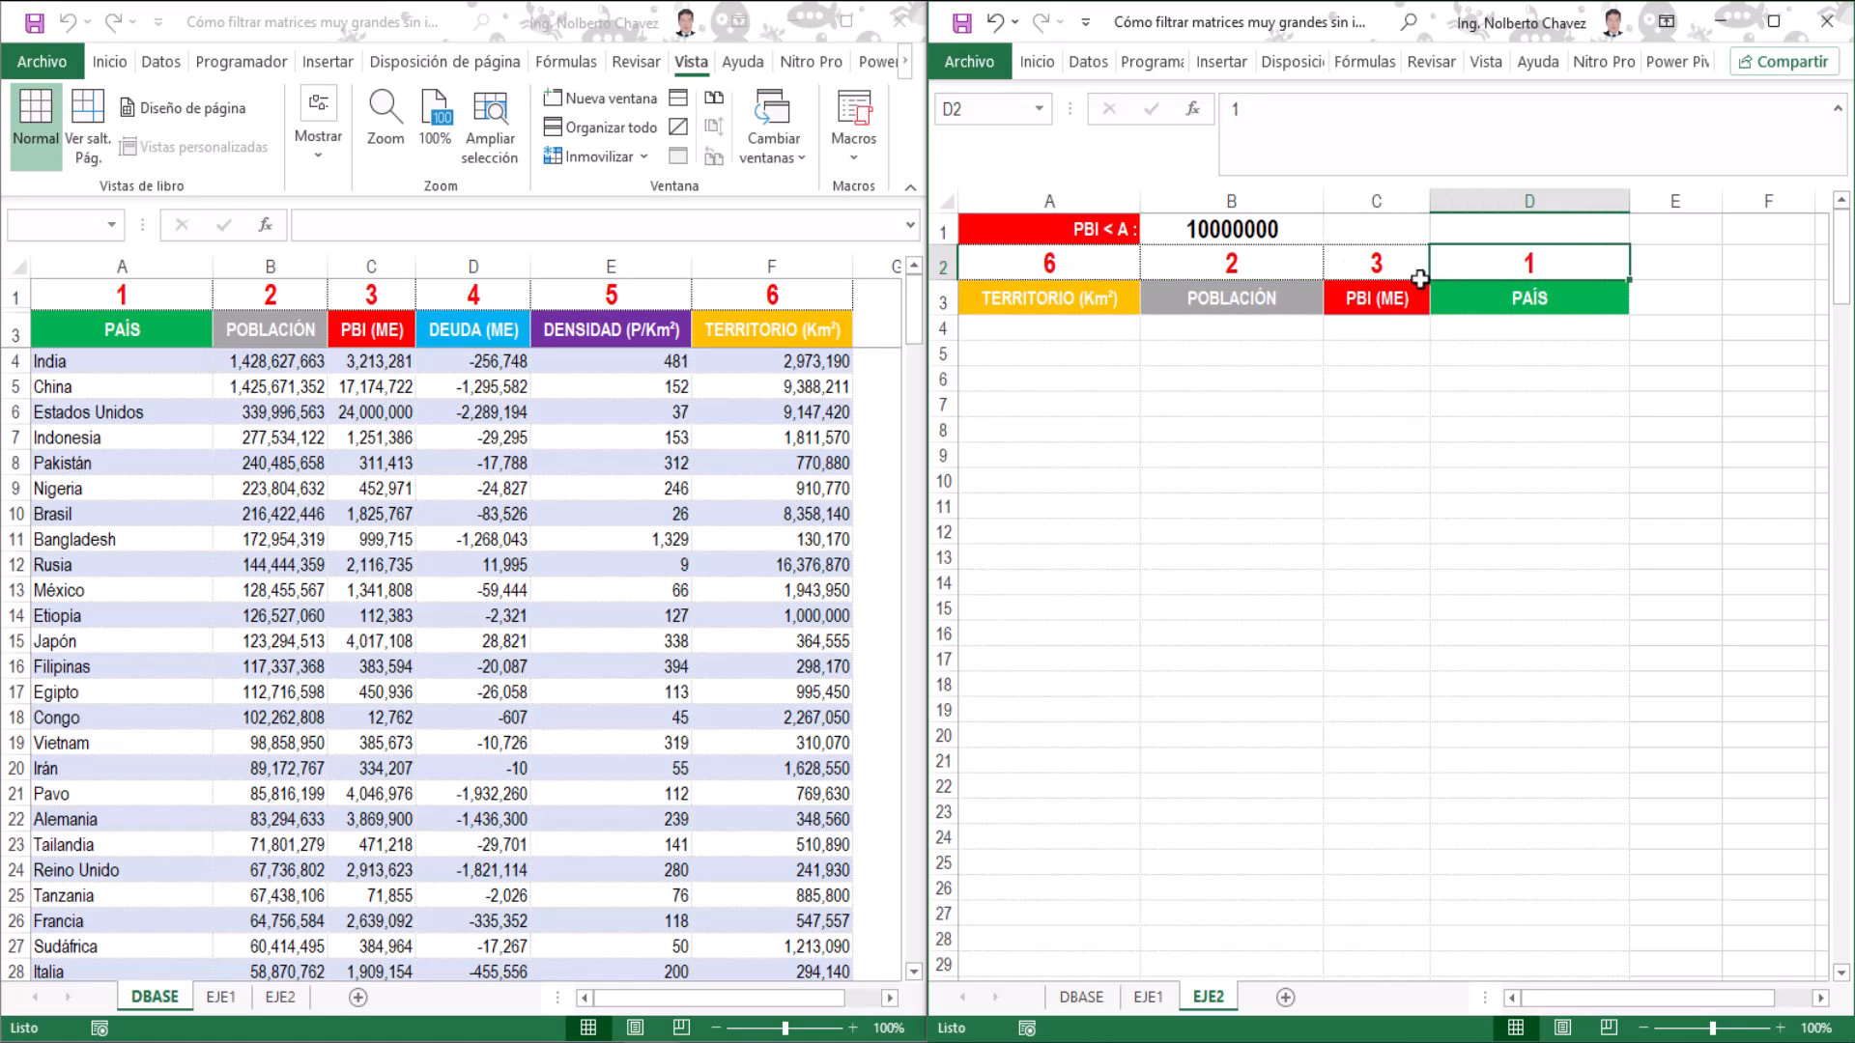
pyautogui.click(1515, 197)
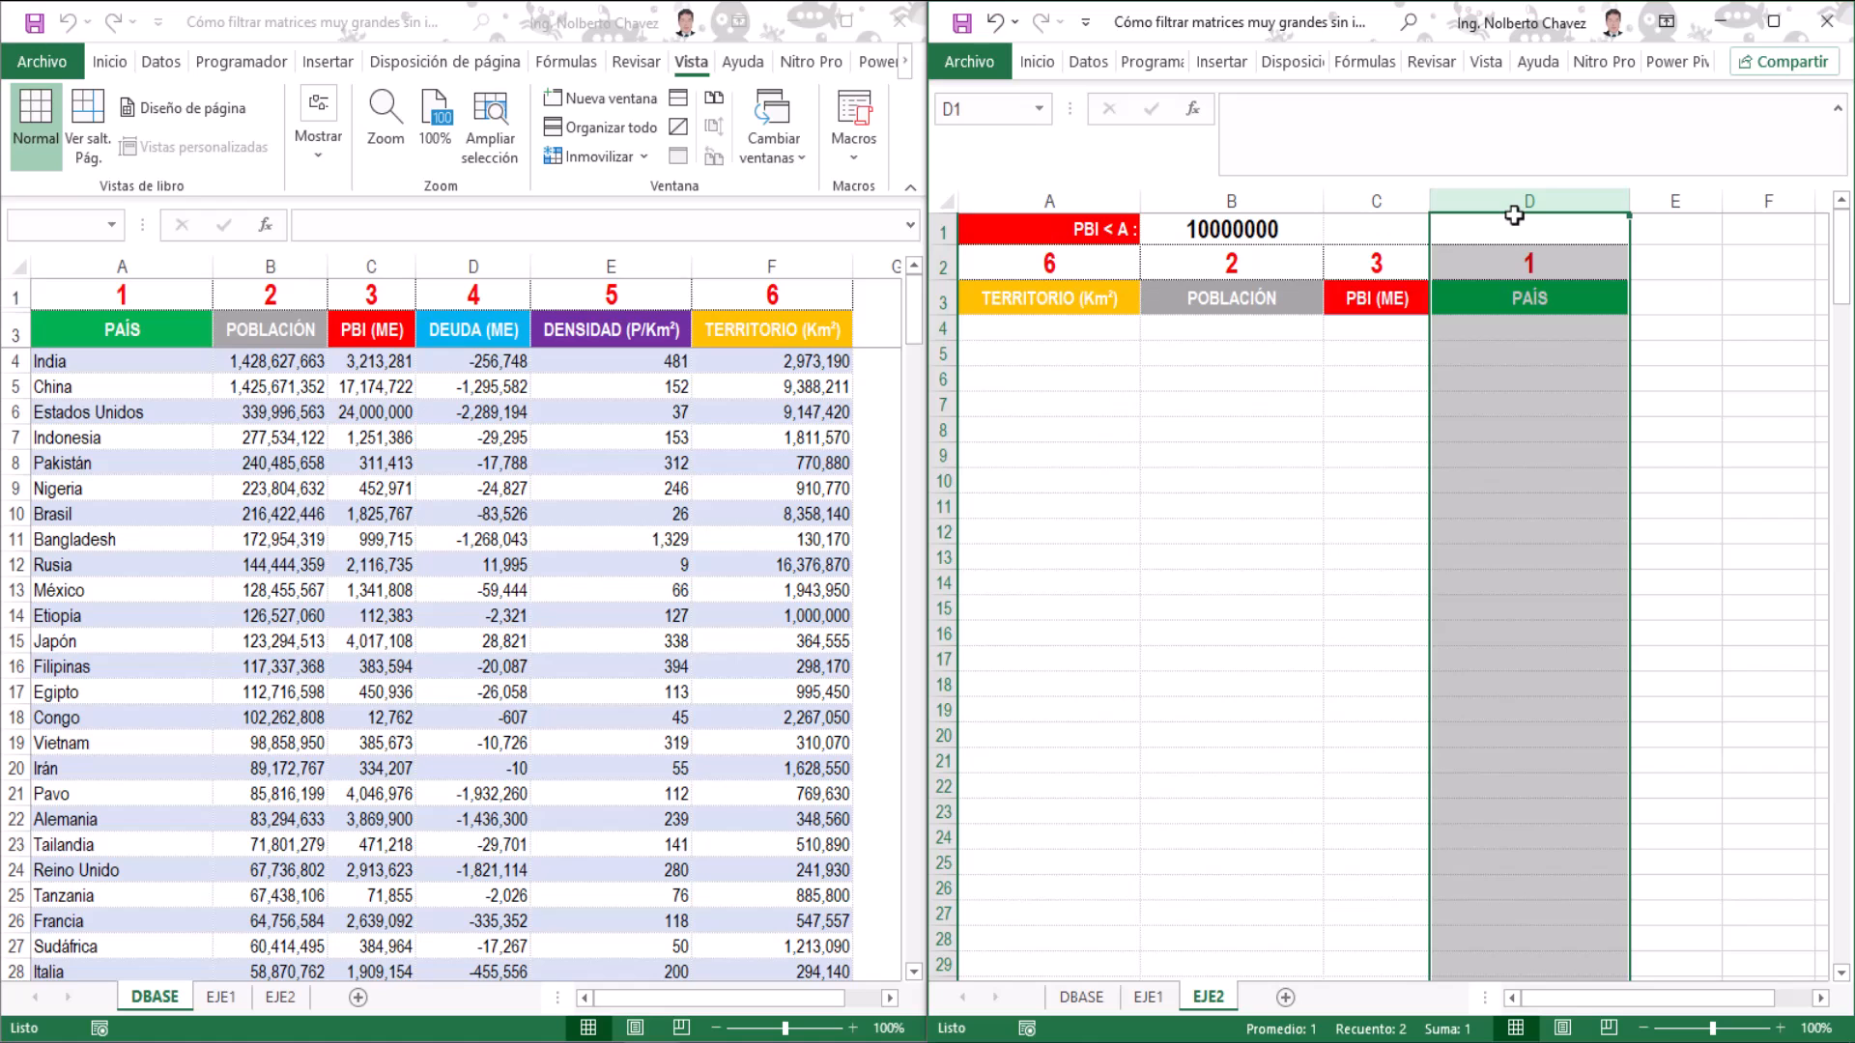
pyautogui.click(107, 259)
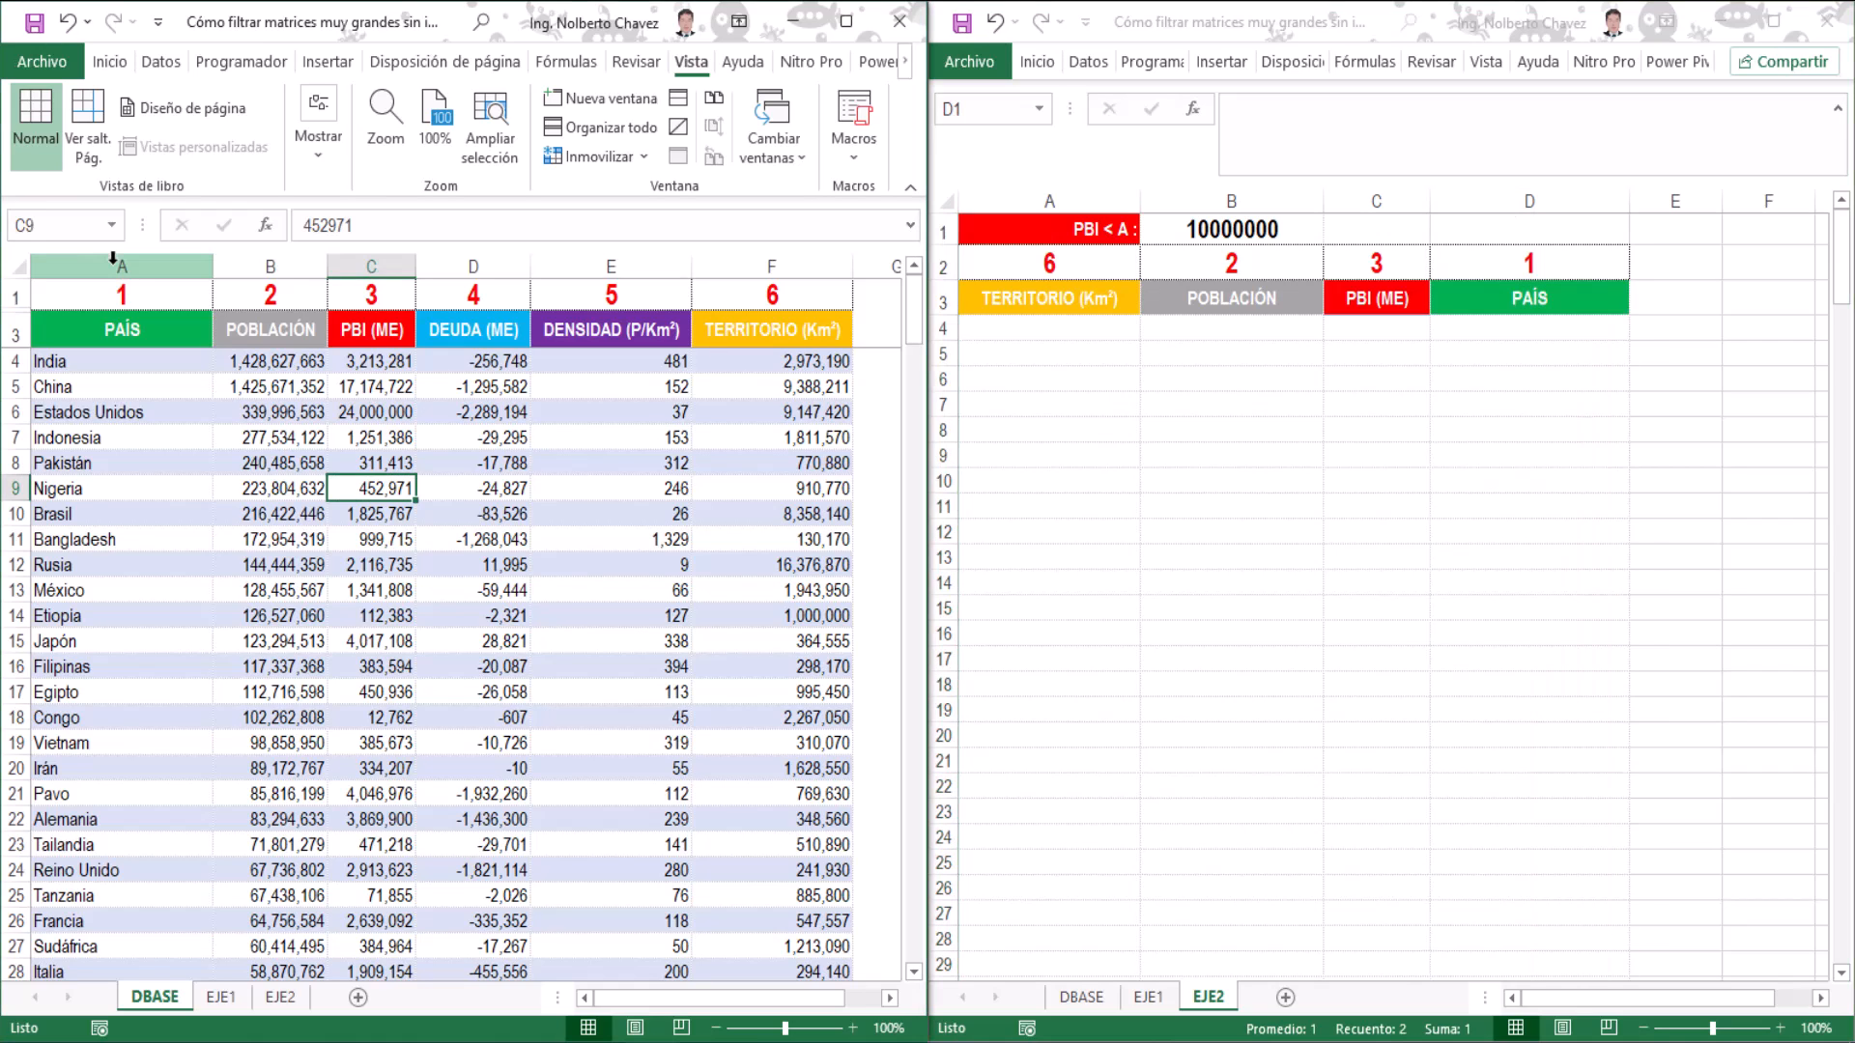
pyautogui.click(114, 263)
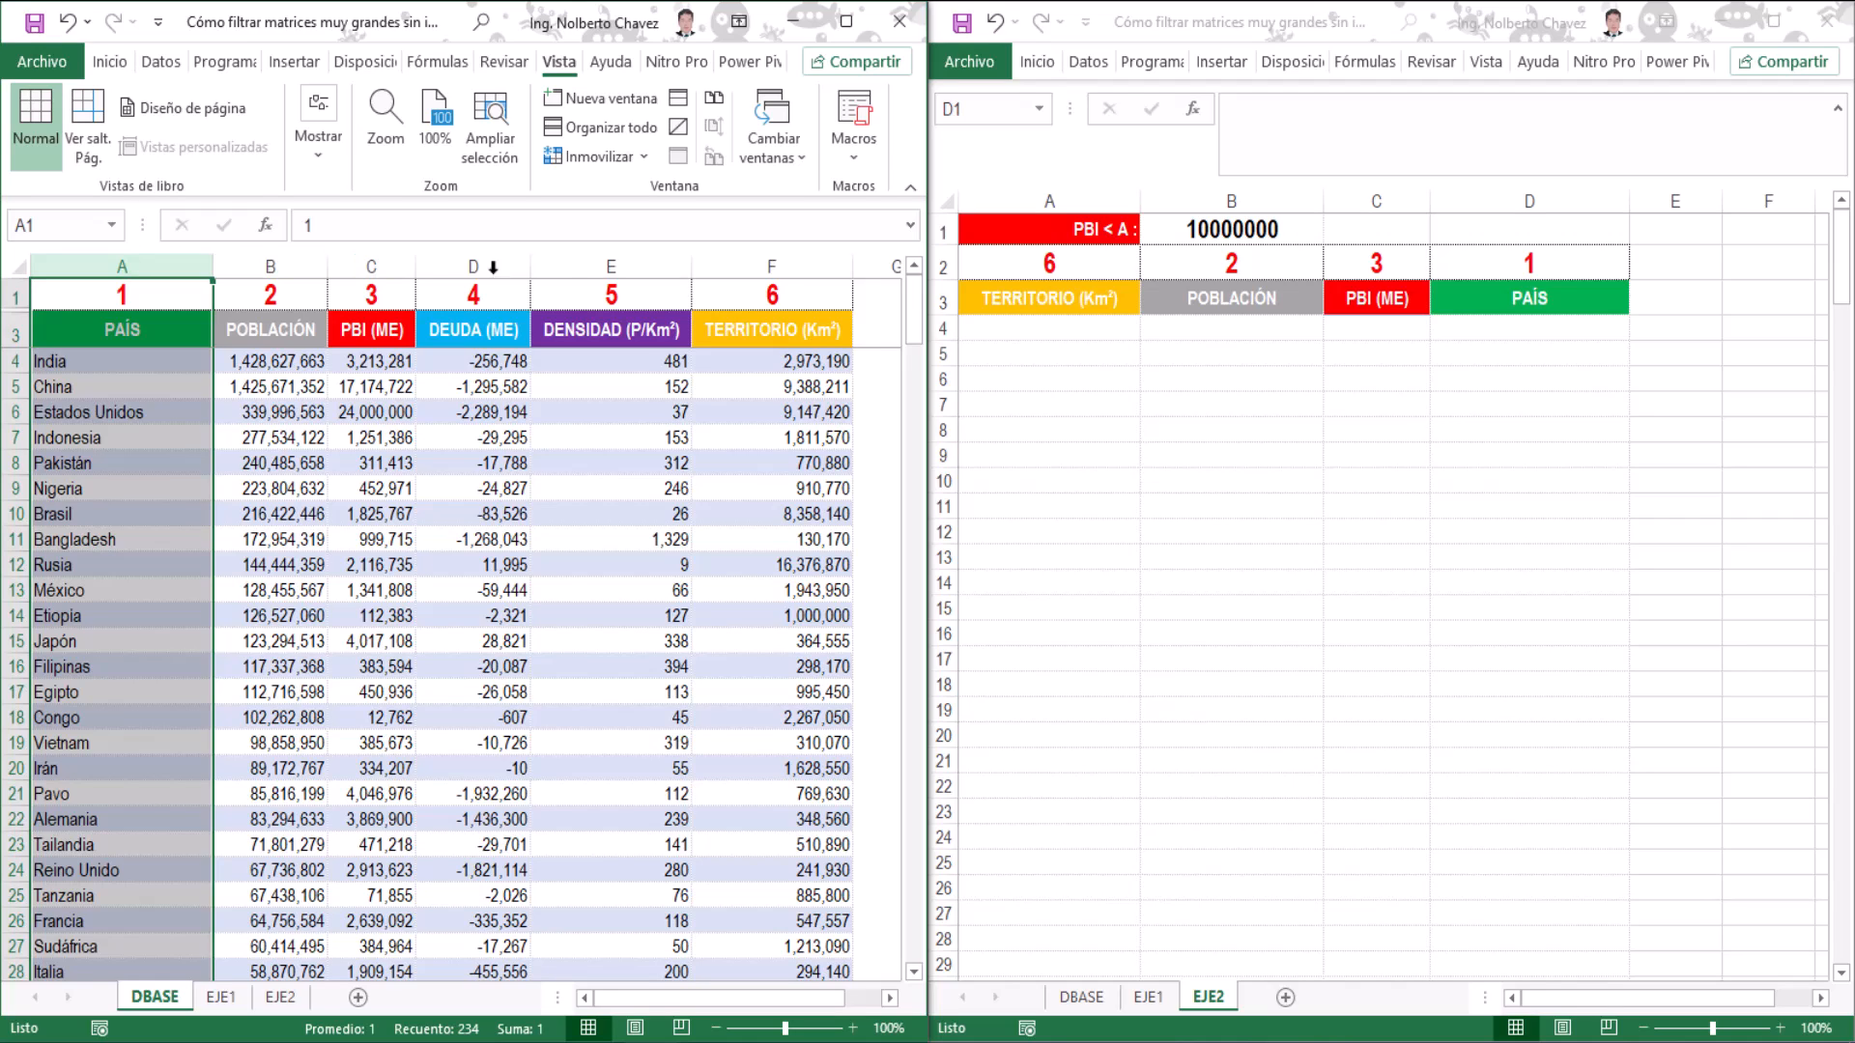
pyautogui.click(1172, 335)
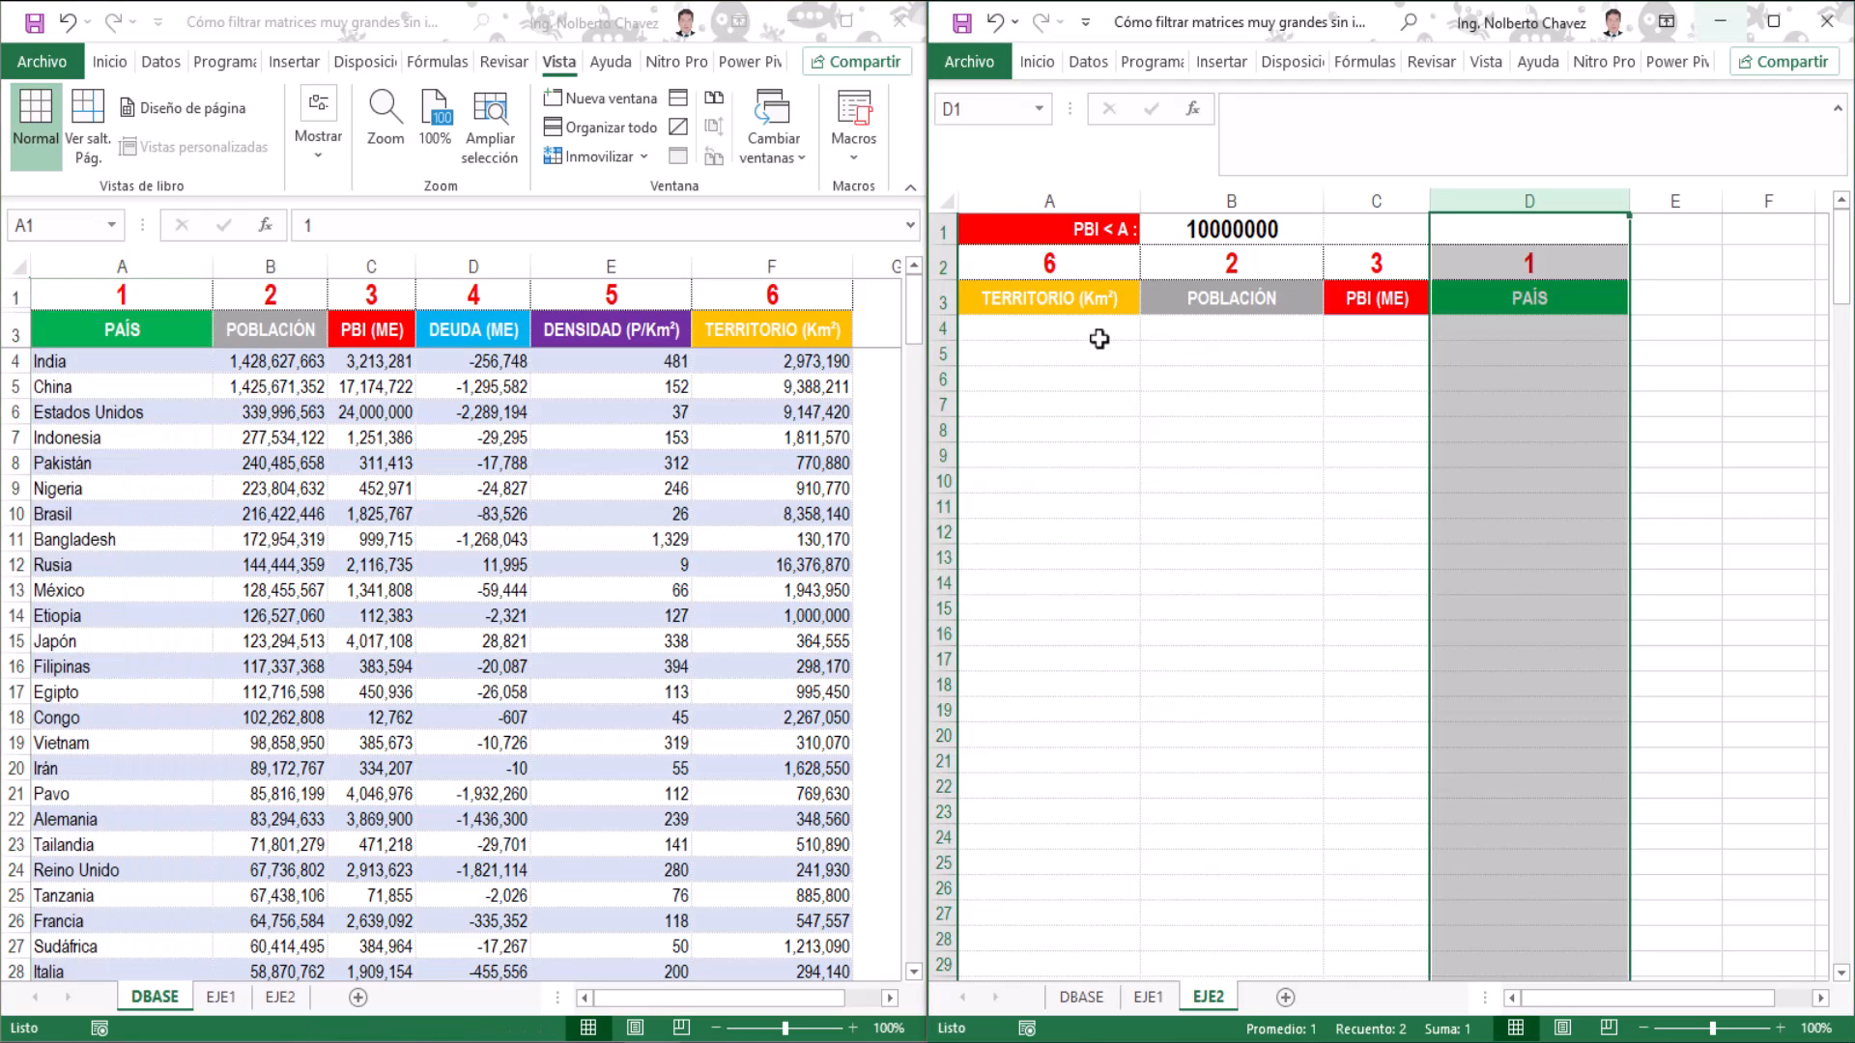
pyautogui.click(1099, 339)
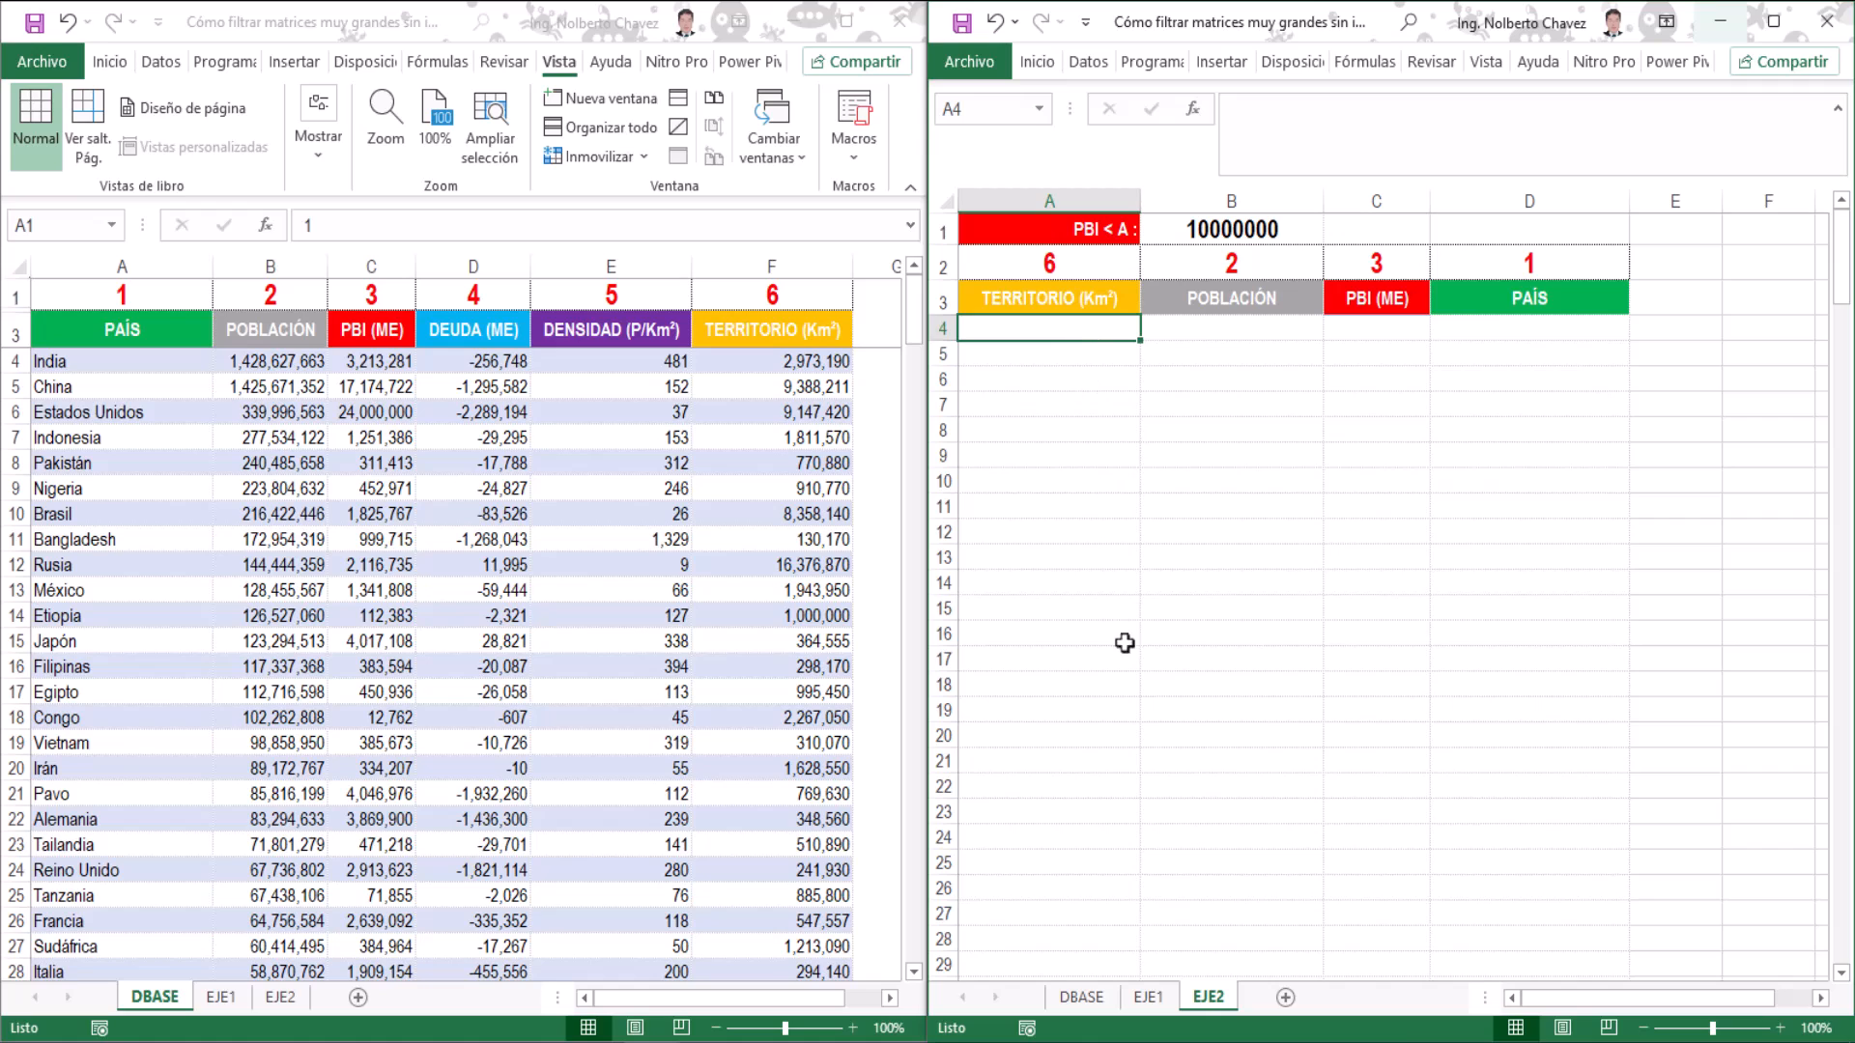
# Copy the complete FILTRAR formula from cell A4 of EJE1 and paste it into cell A4 of EJE2.
pyautogui.click(1149, 997)
pyautogui.click(1036, 328)
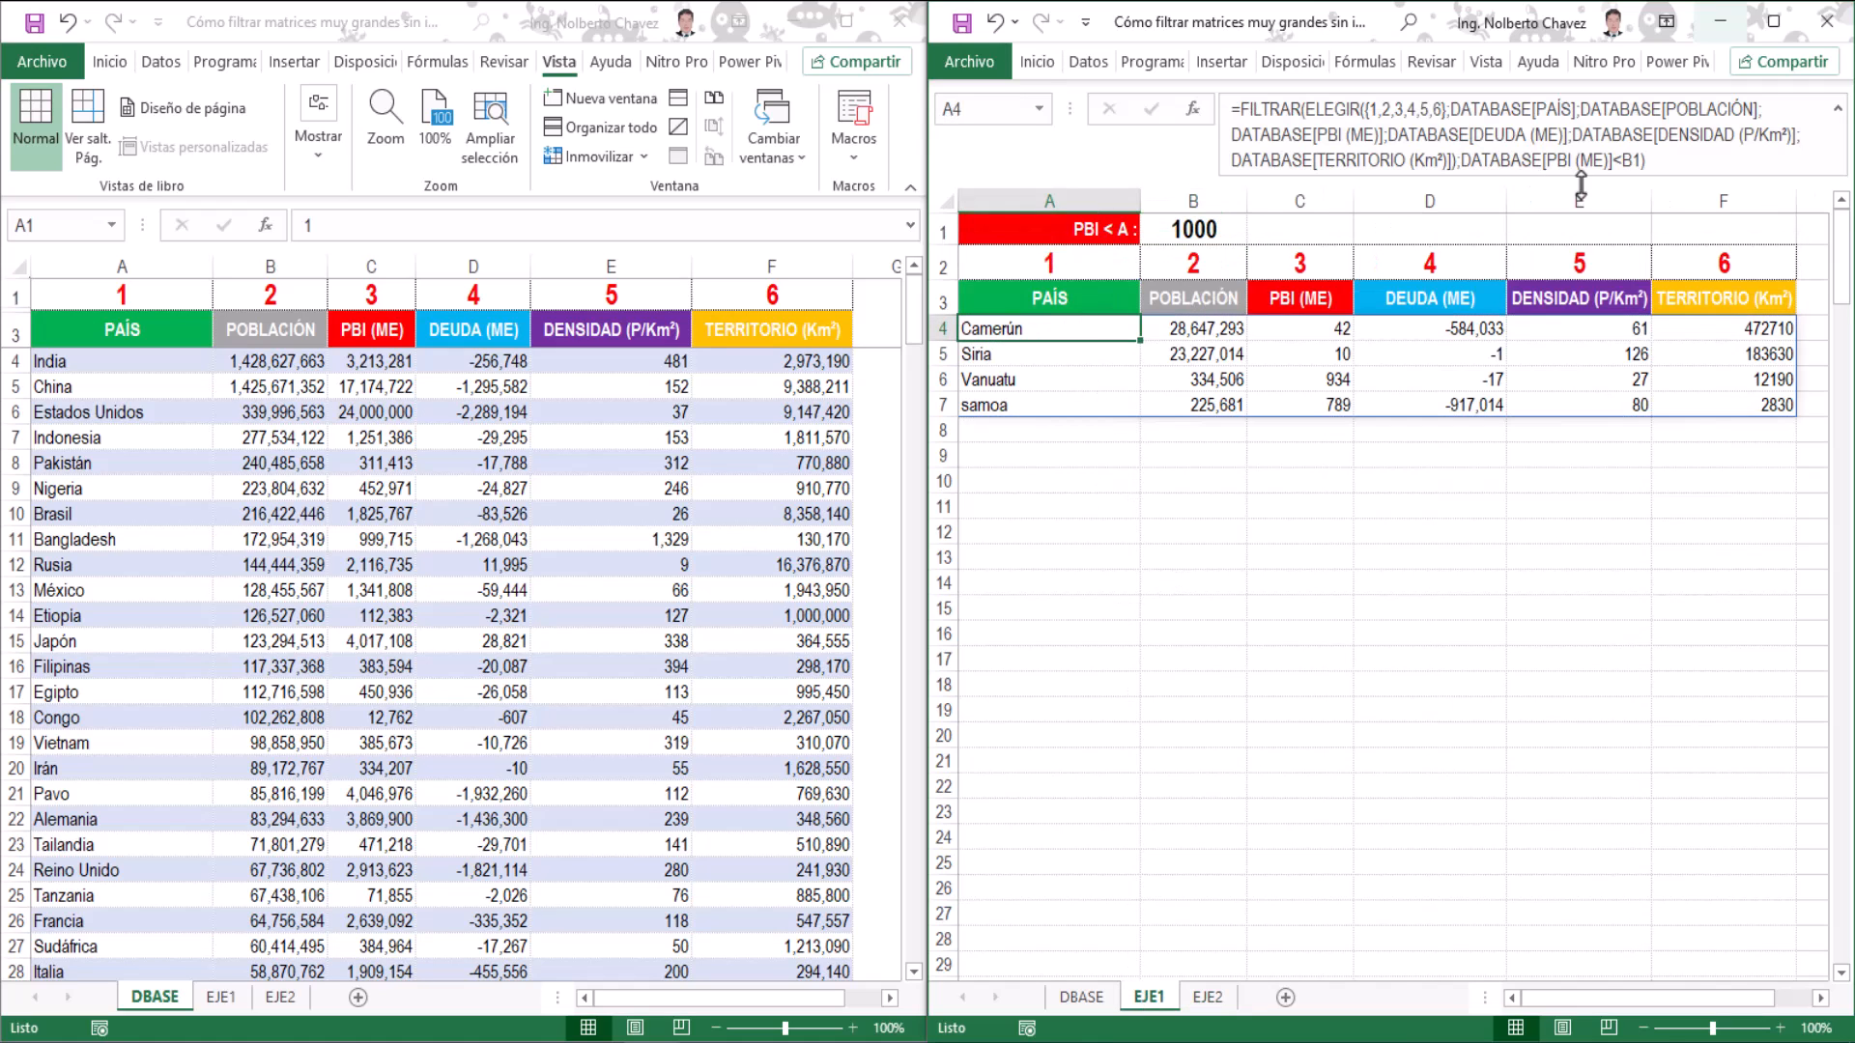
pyautogui.moveTo(1646, 161); pyautogui.dragTo(1241, 118)
pyautogui.rightClick(1241, 118)
pyautogui.click(1285, 145)
pyautogui.press('Escape')
pyautogui.click(1208, 997)
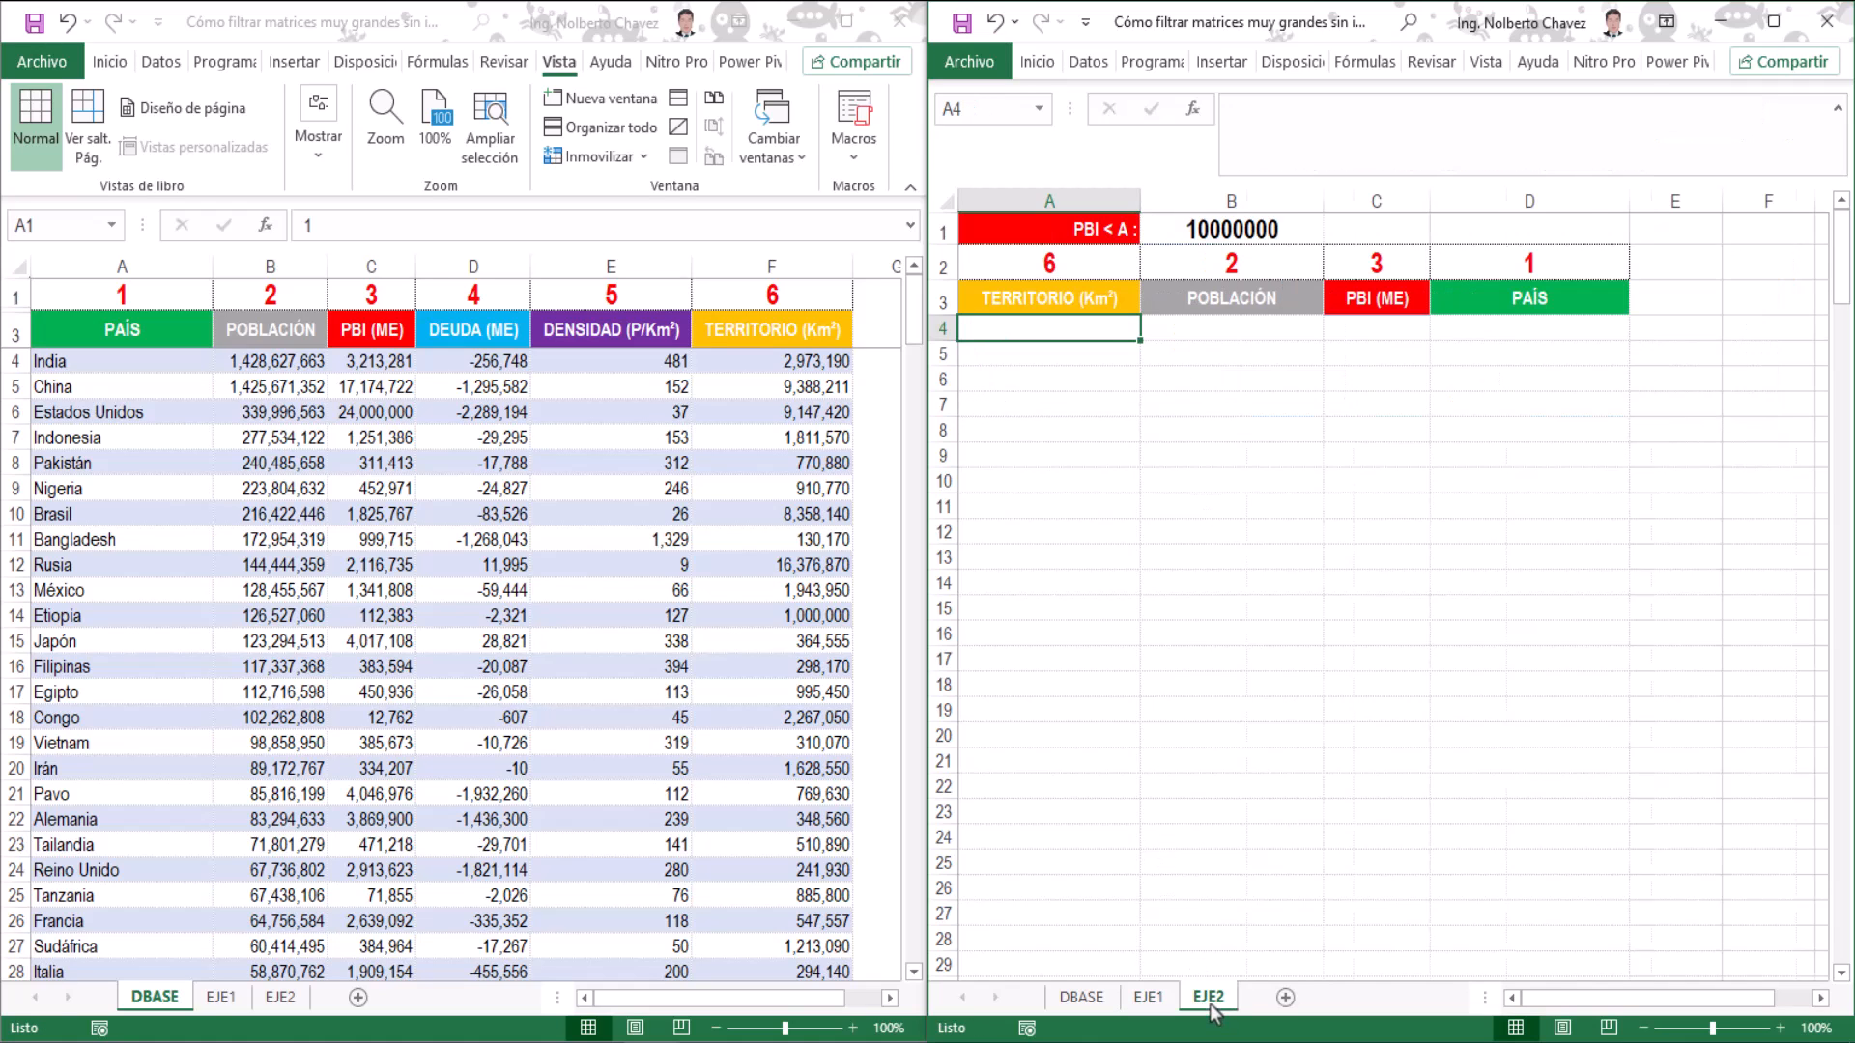
pyautogui.rightClick(1237, 122)
pyautogui.click(1268, 251)
# Replace the ELEGIR index array in the pasted EJE2 formula with {6,2,3,1} and commit the formula.
pyautogui.click(1406, 111)
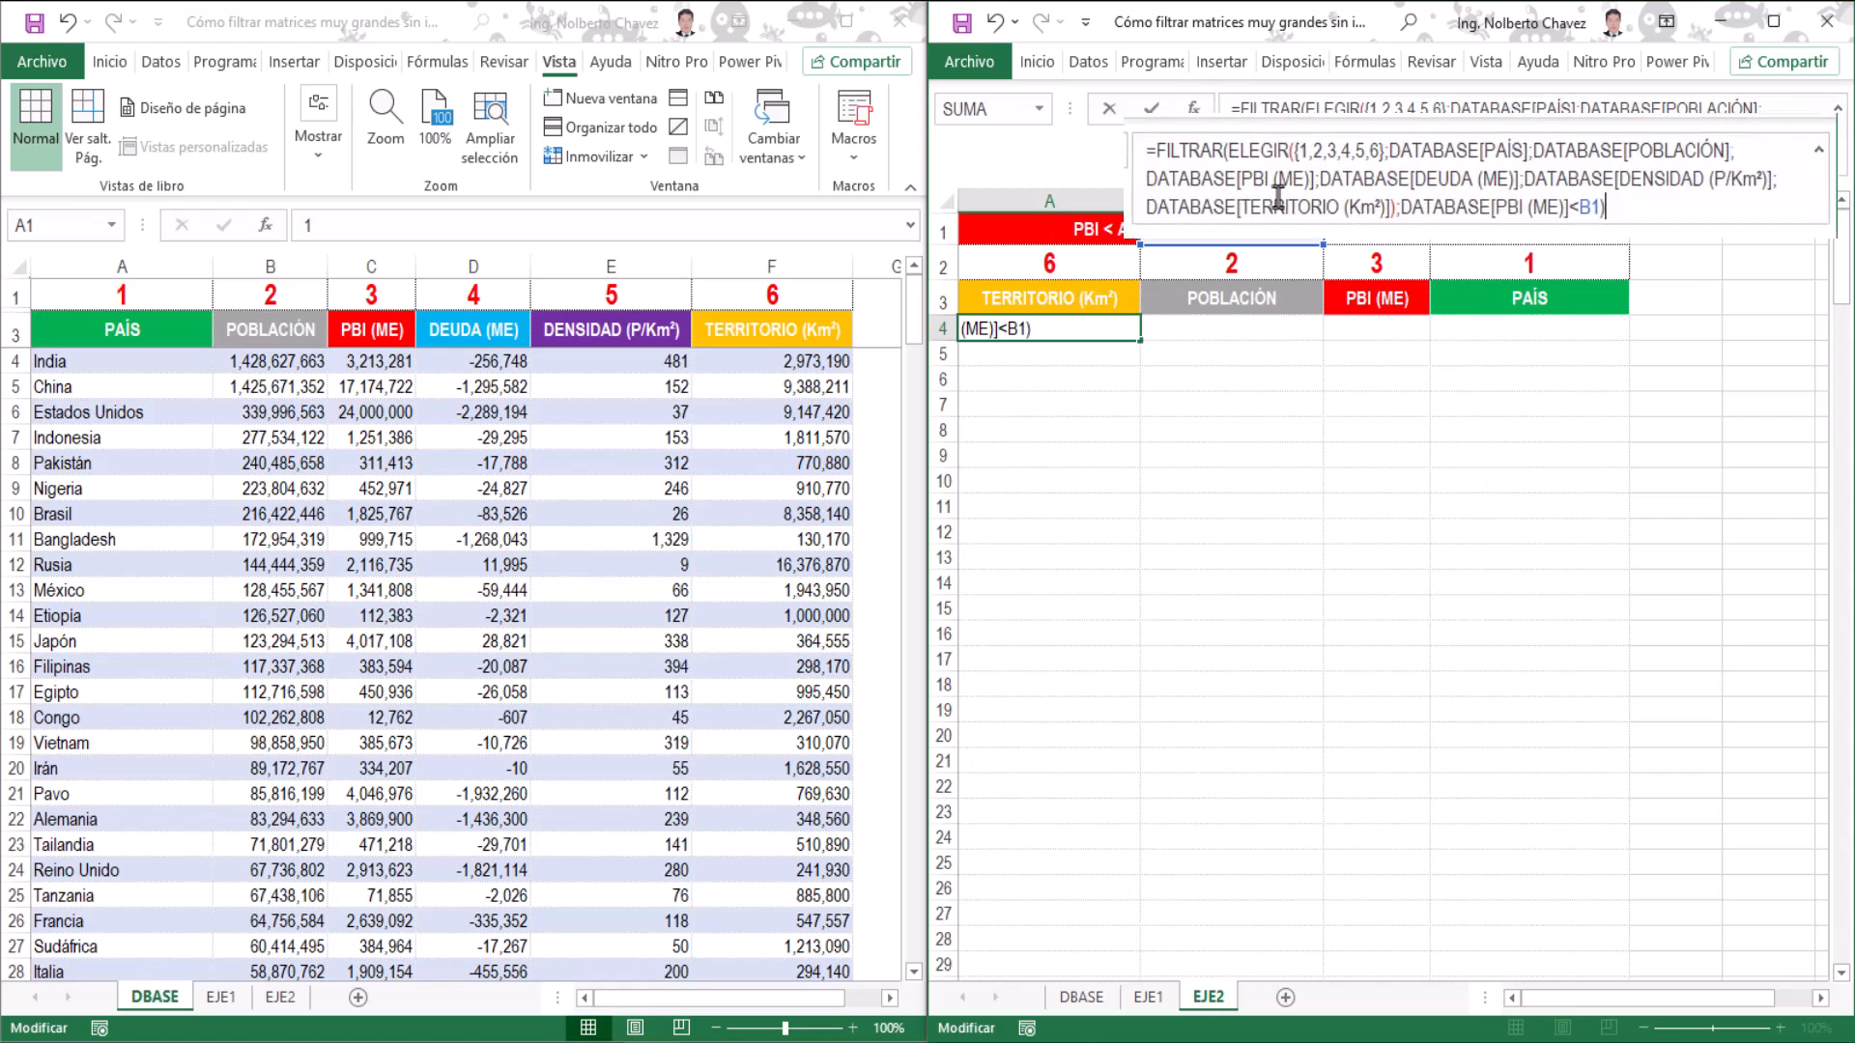
pyautogui.click(1364, 203)
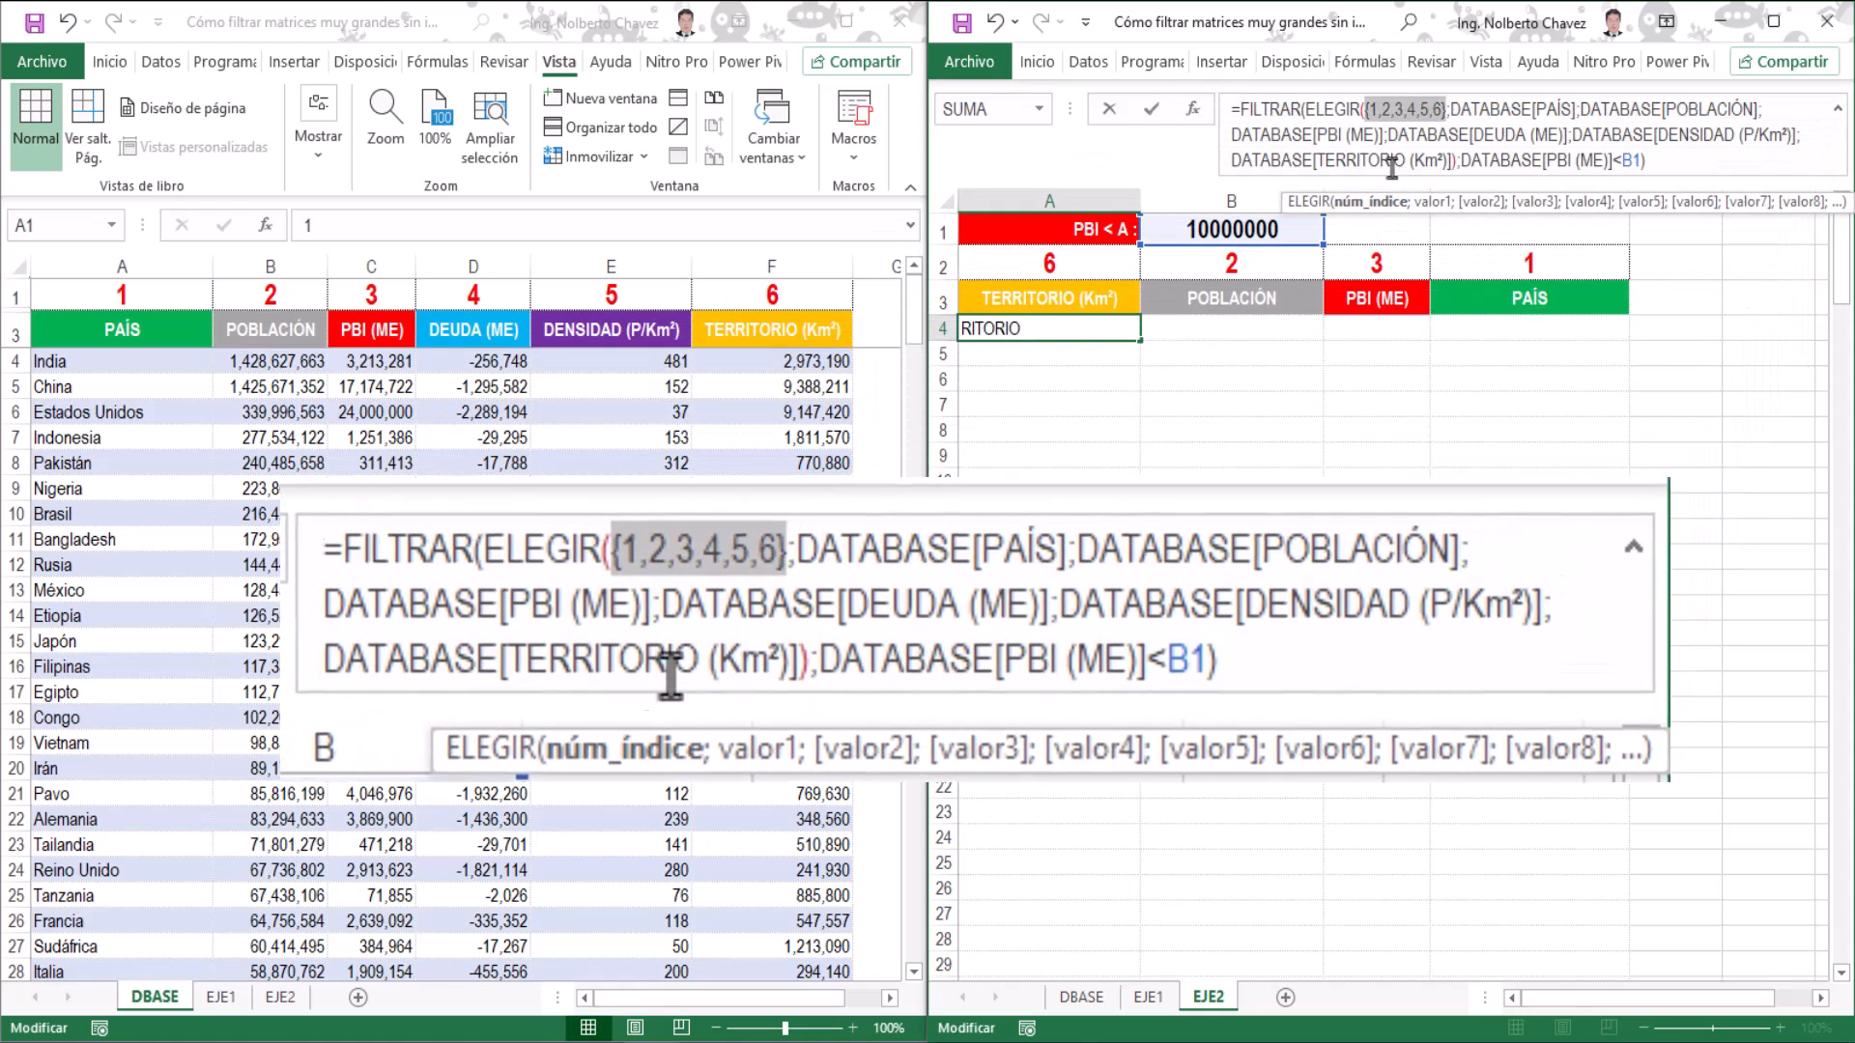
pyautogui.moveTo(1444, 109); pyautogui.dragTo(1368, 111)
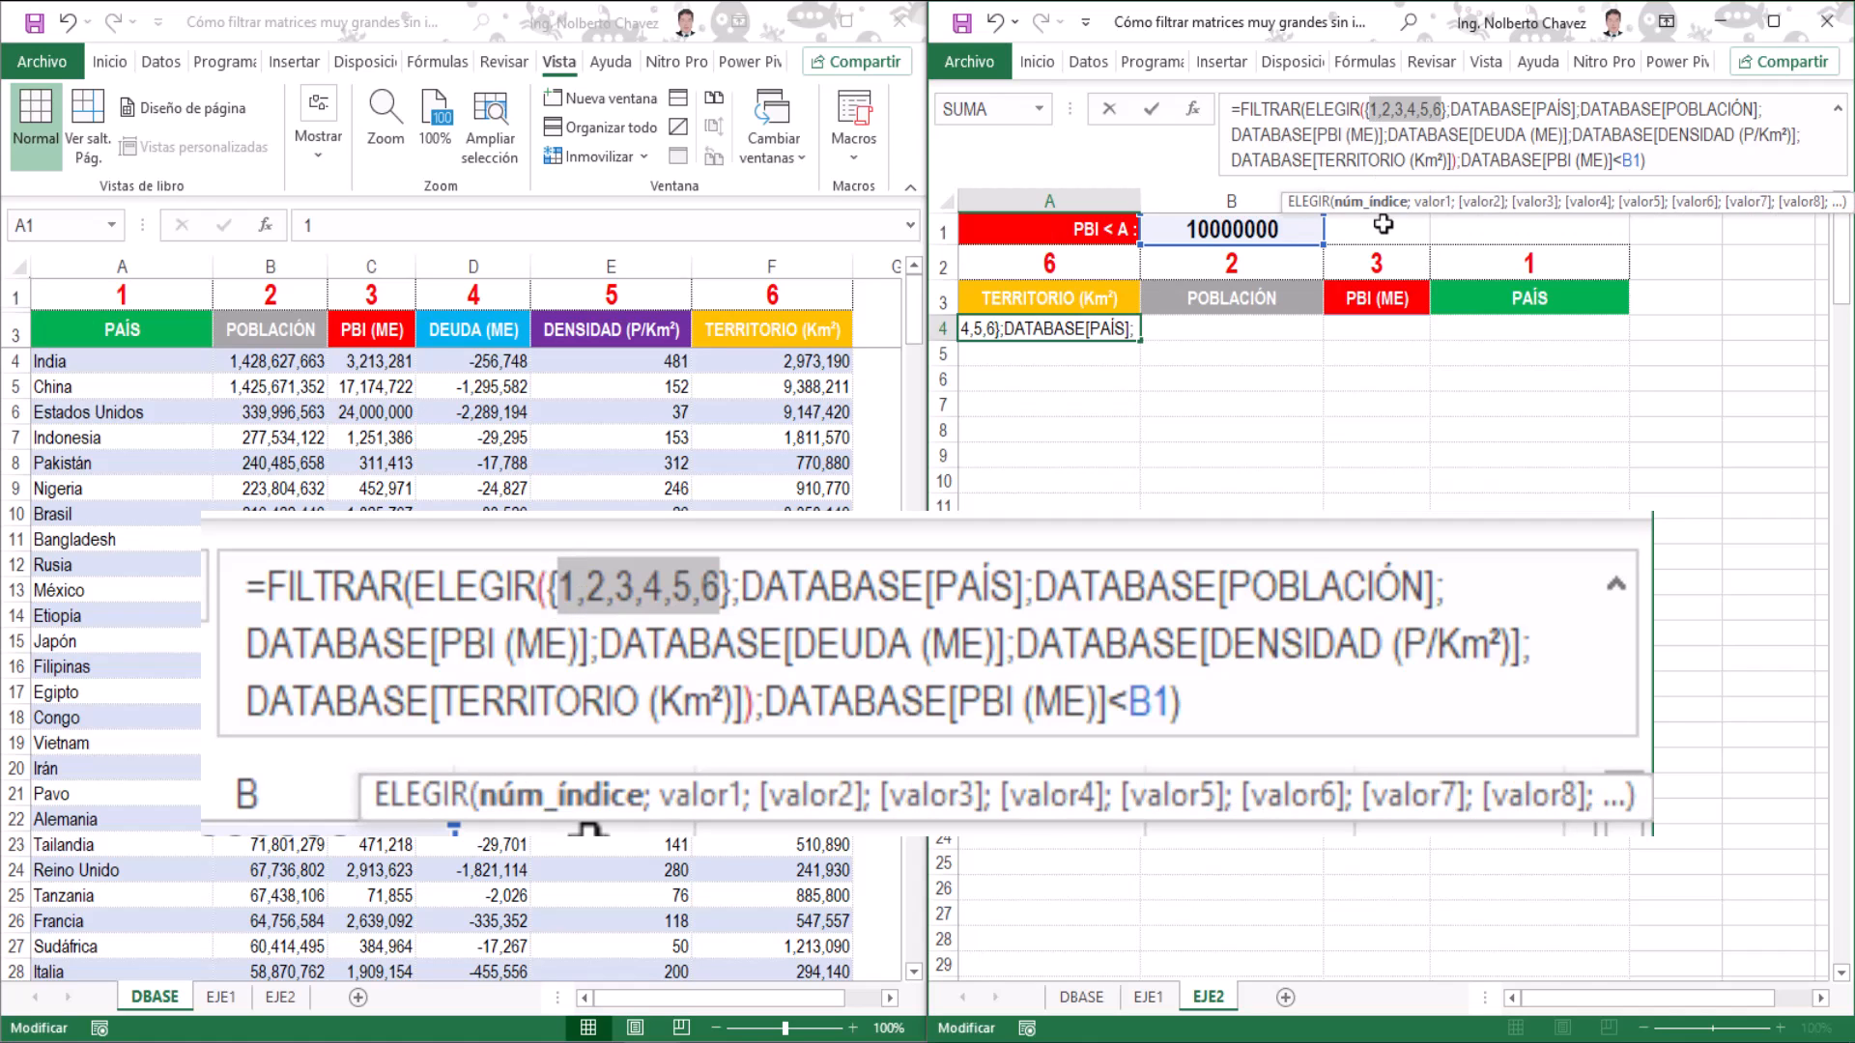
pyautogui.press('BackSpace')
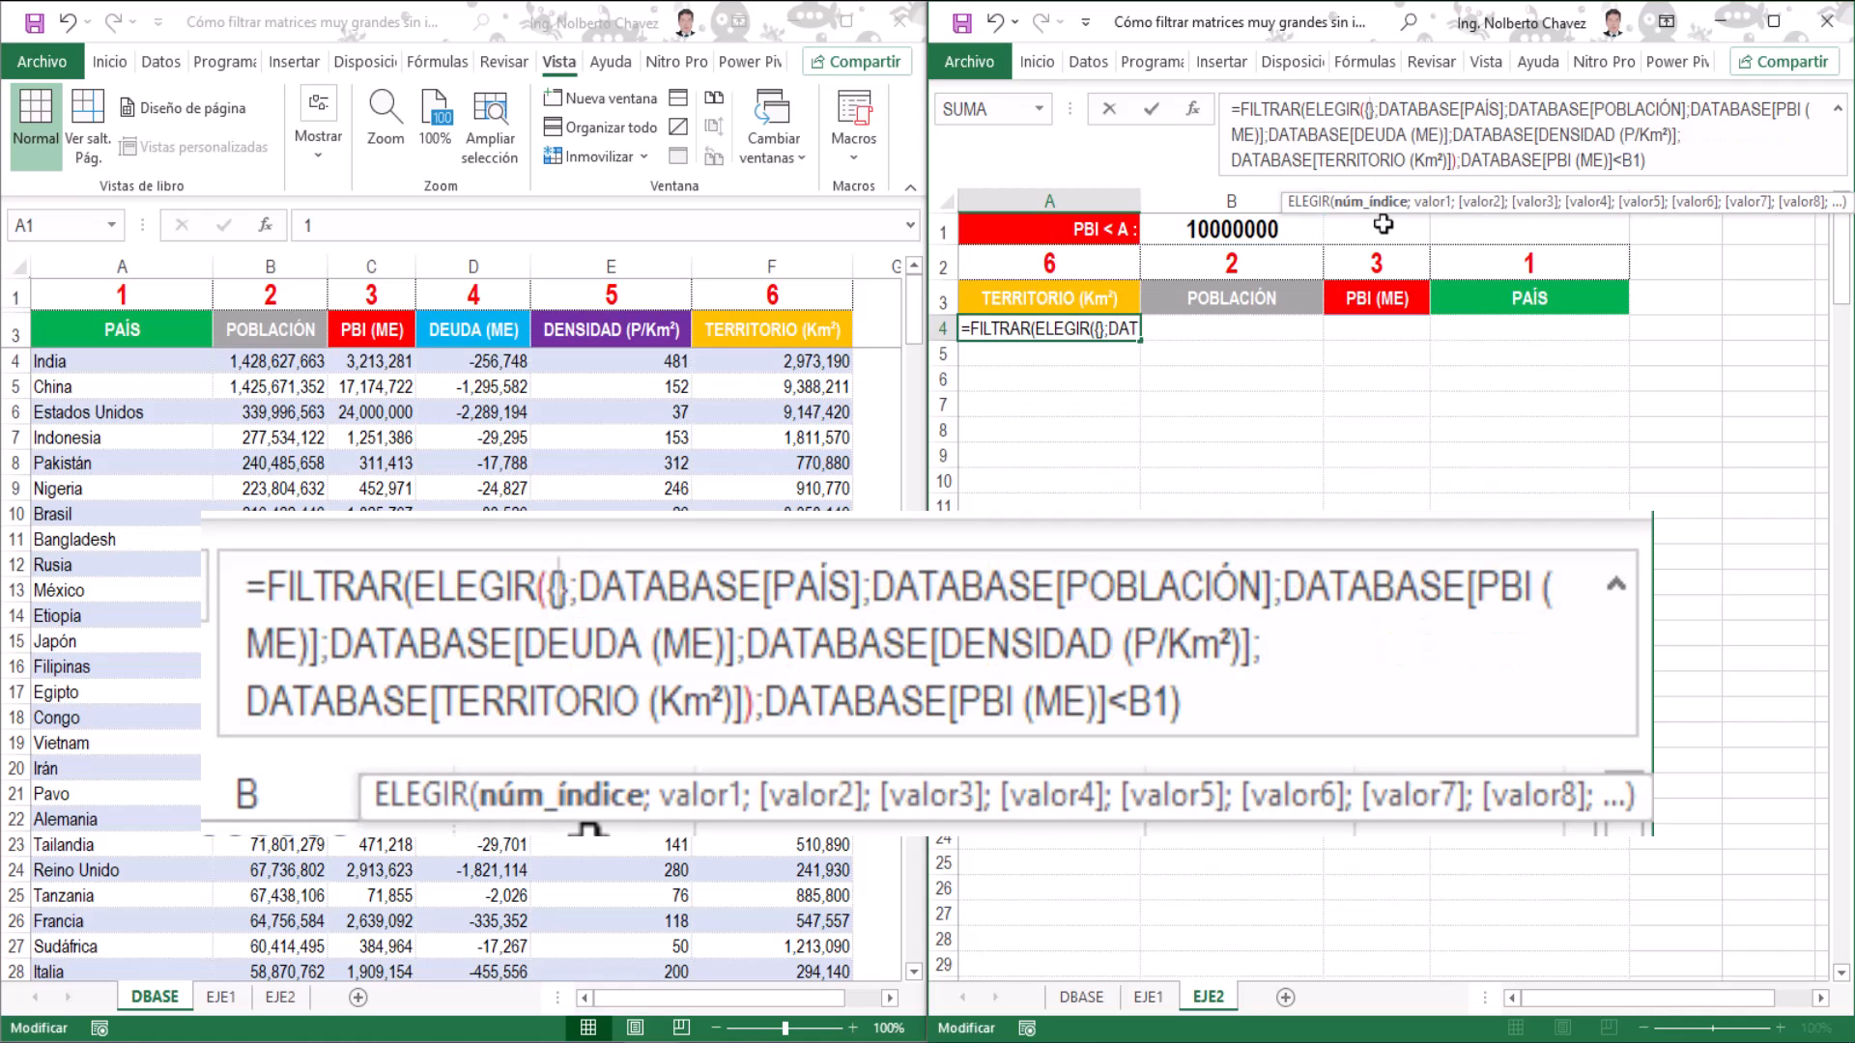
pyautogui.write('6,')
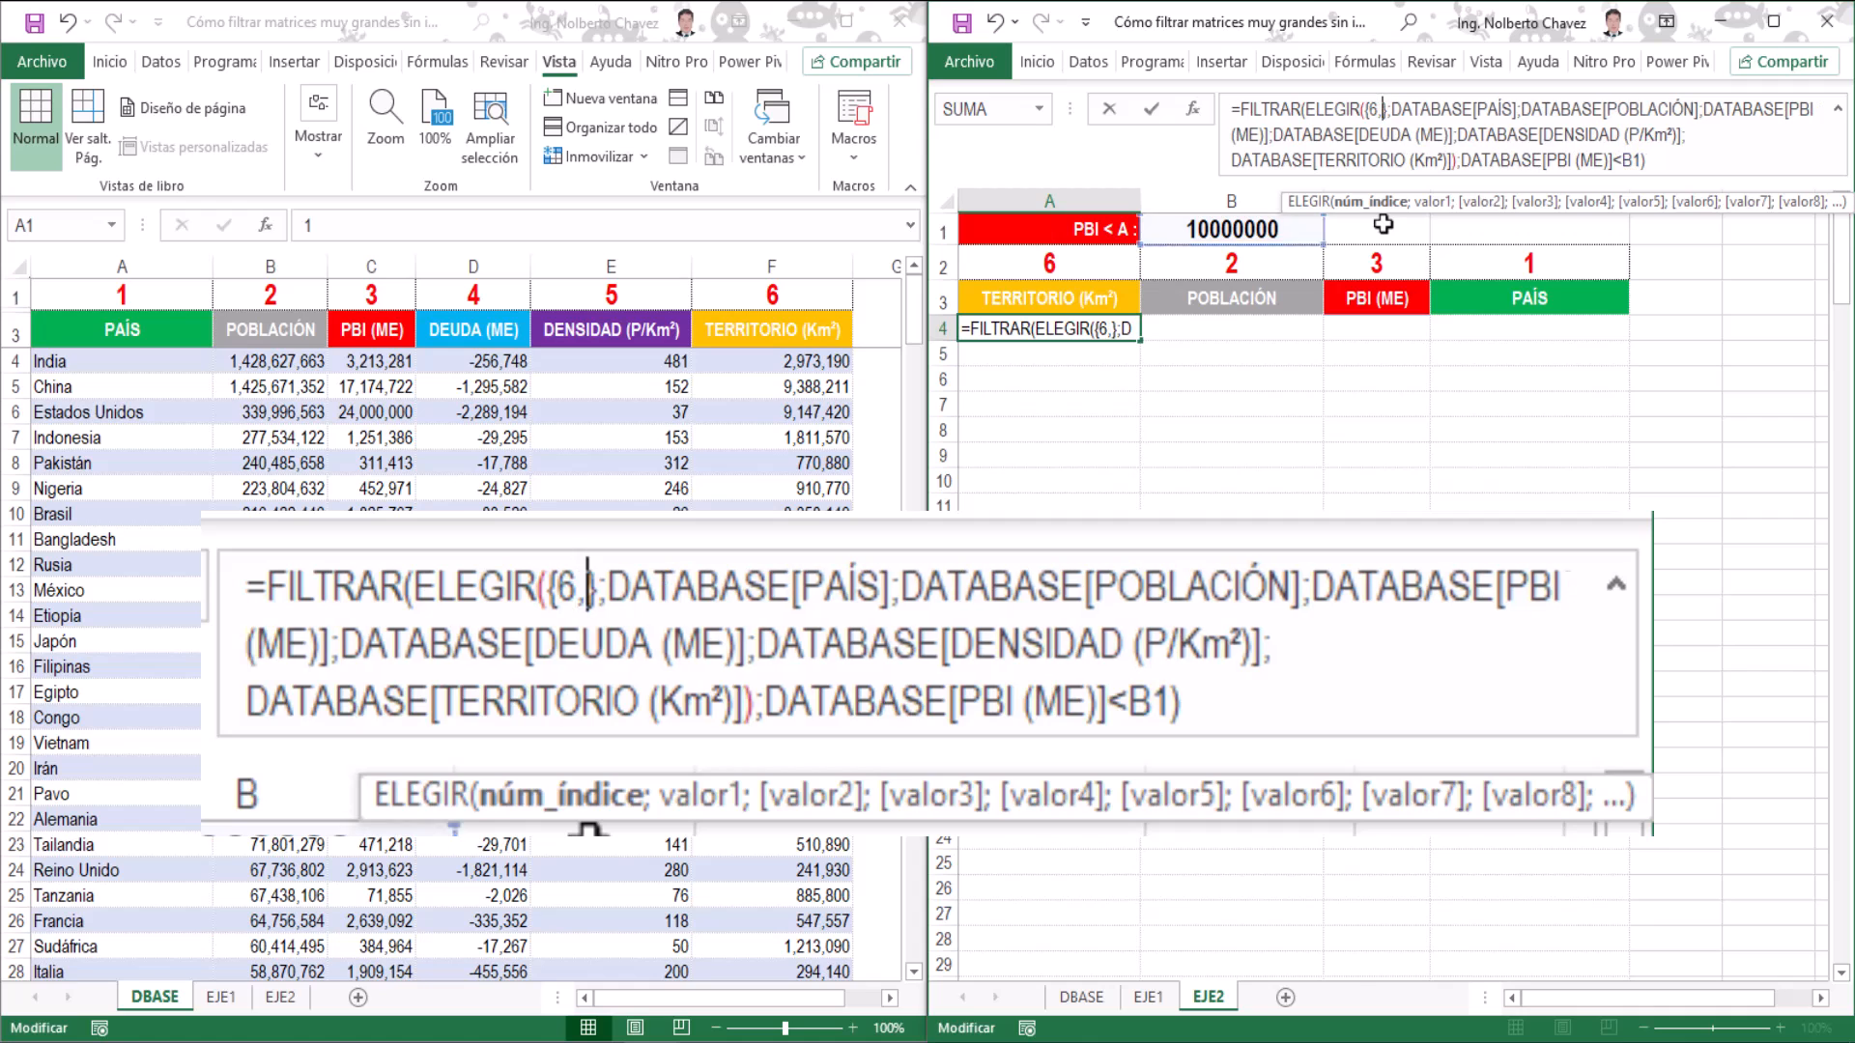
pyautogui.write('2,3,')
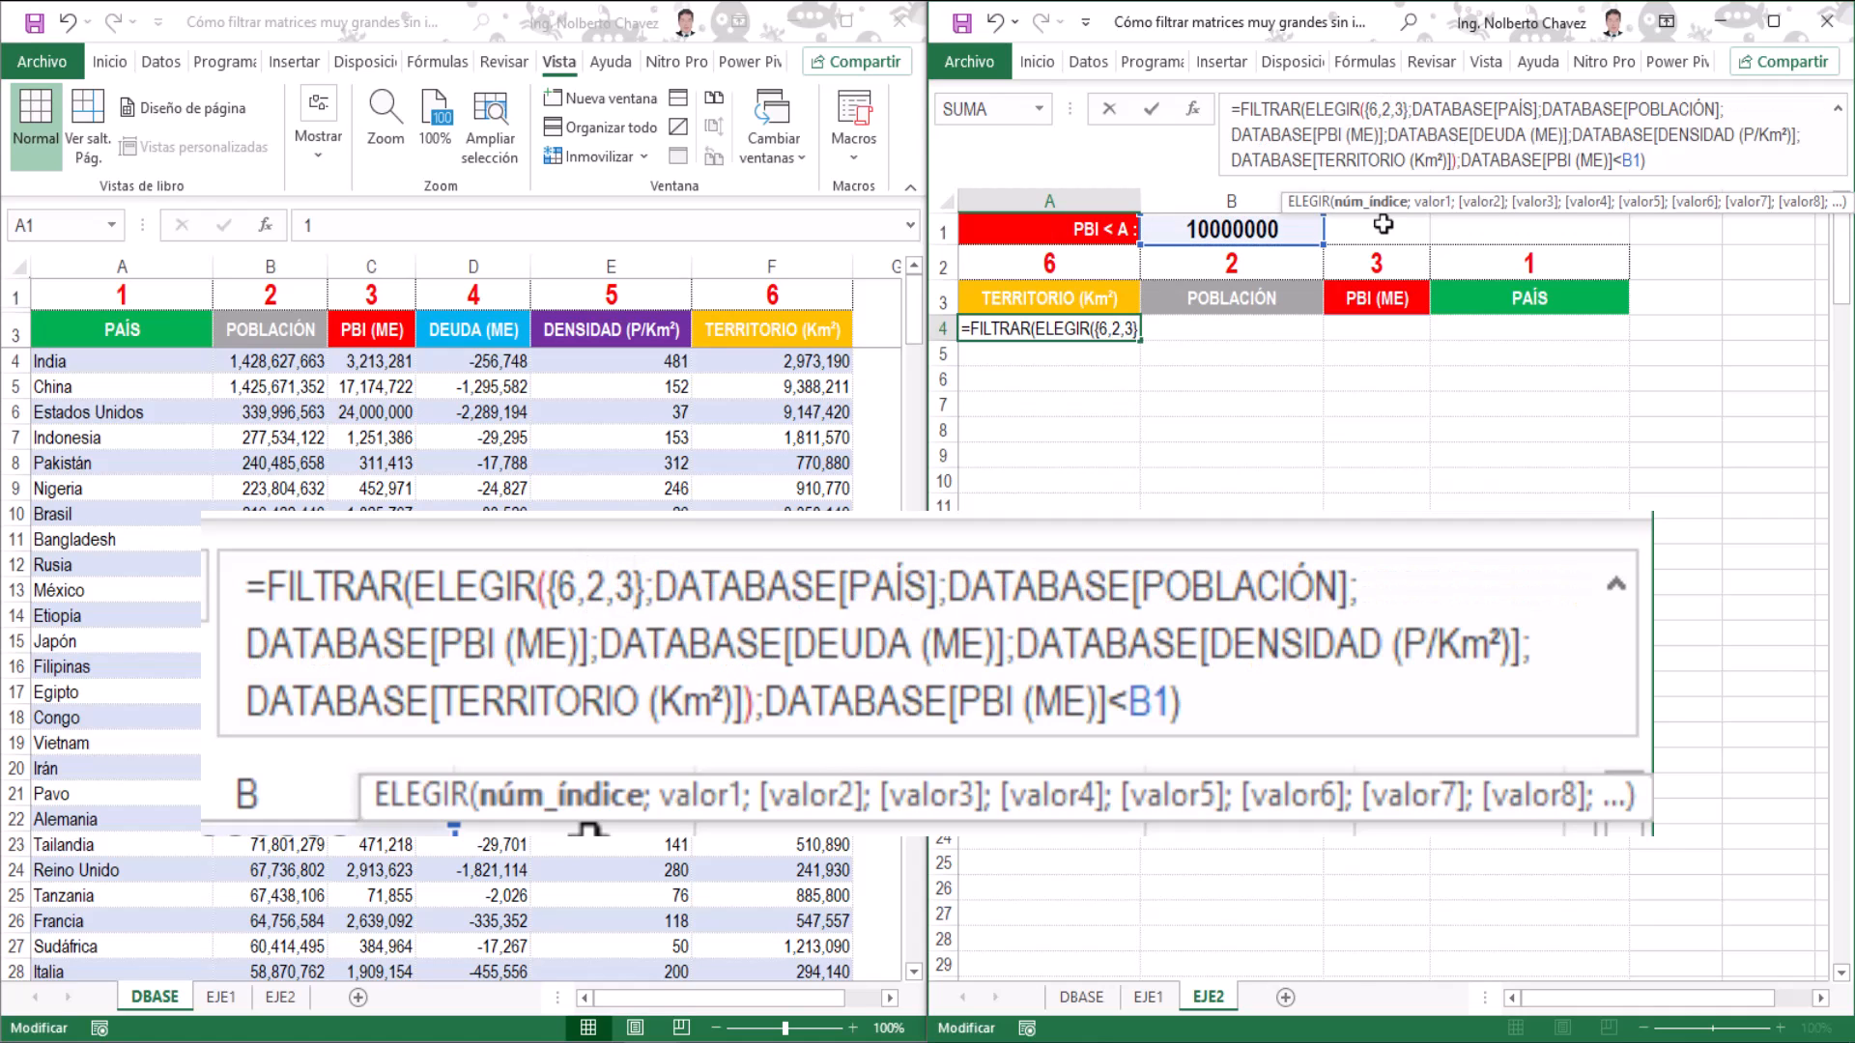
pyautogui.write('1')
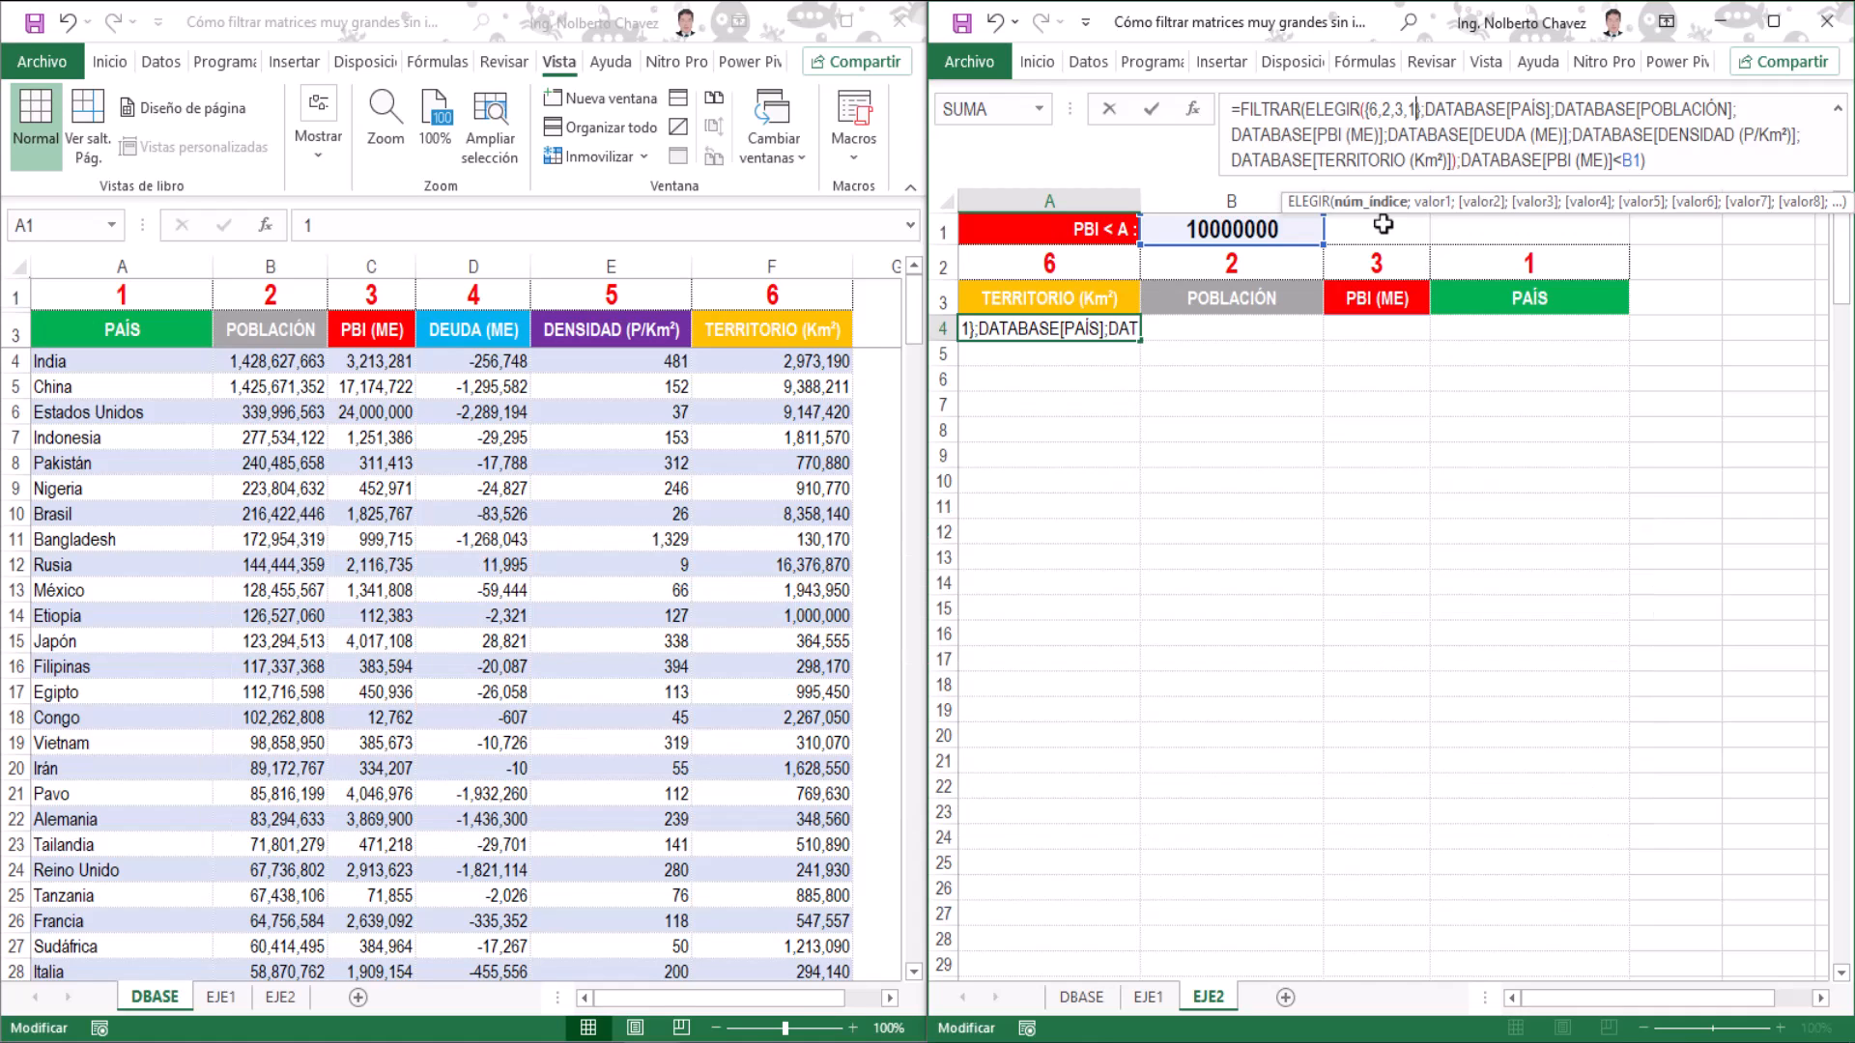
pyautogui.press('Return')
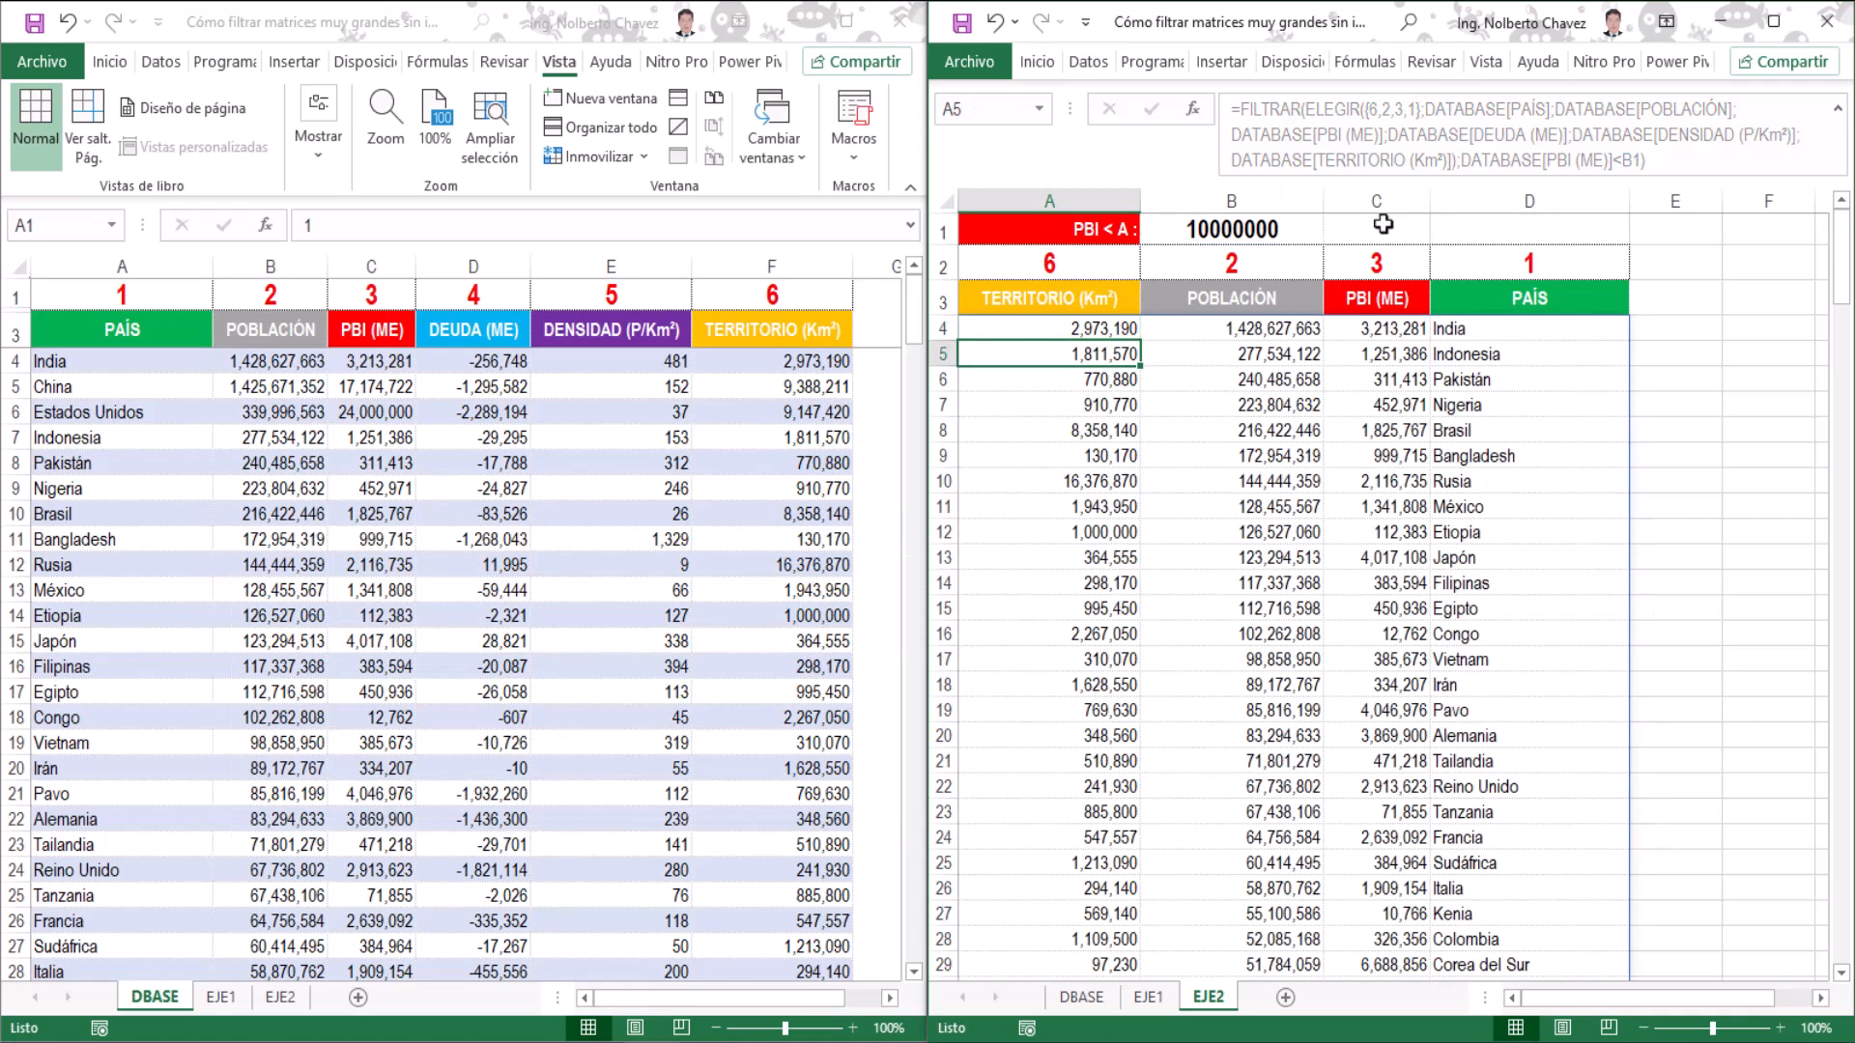
# Test the EJE2 filter with PBI limits of 1000, 10000, 100000 and 10000000 in B1, and return the limit to 1000.
pyautogui.click(1288, 223)
pyautogui.click(1333, 233)
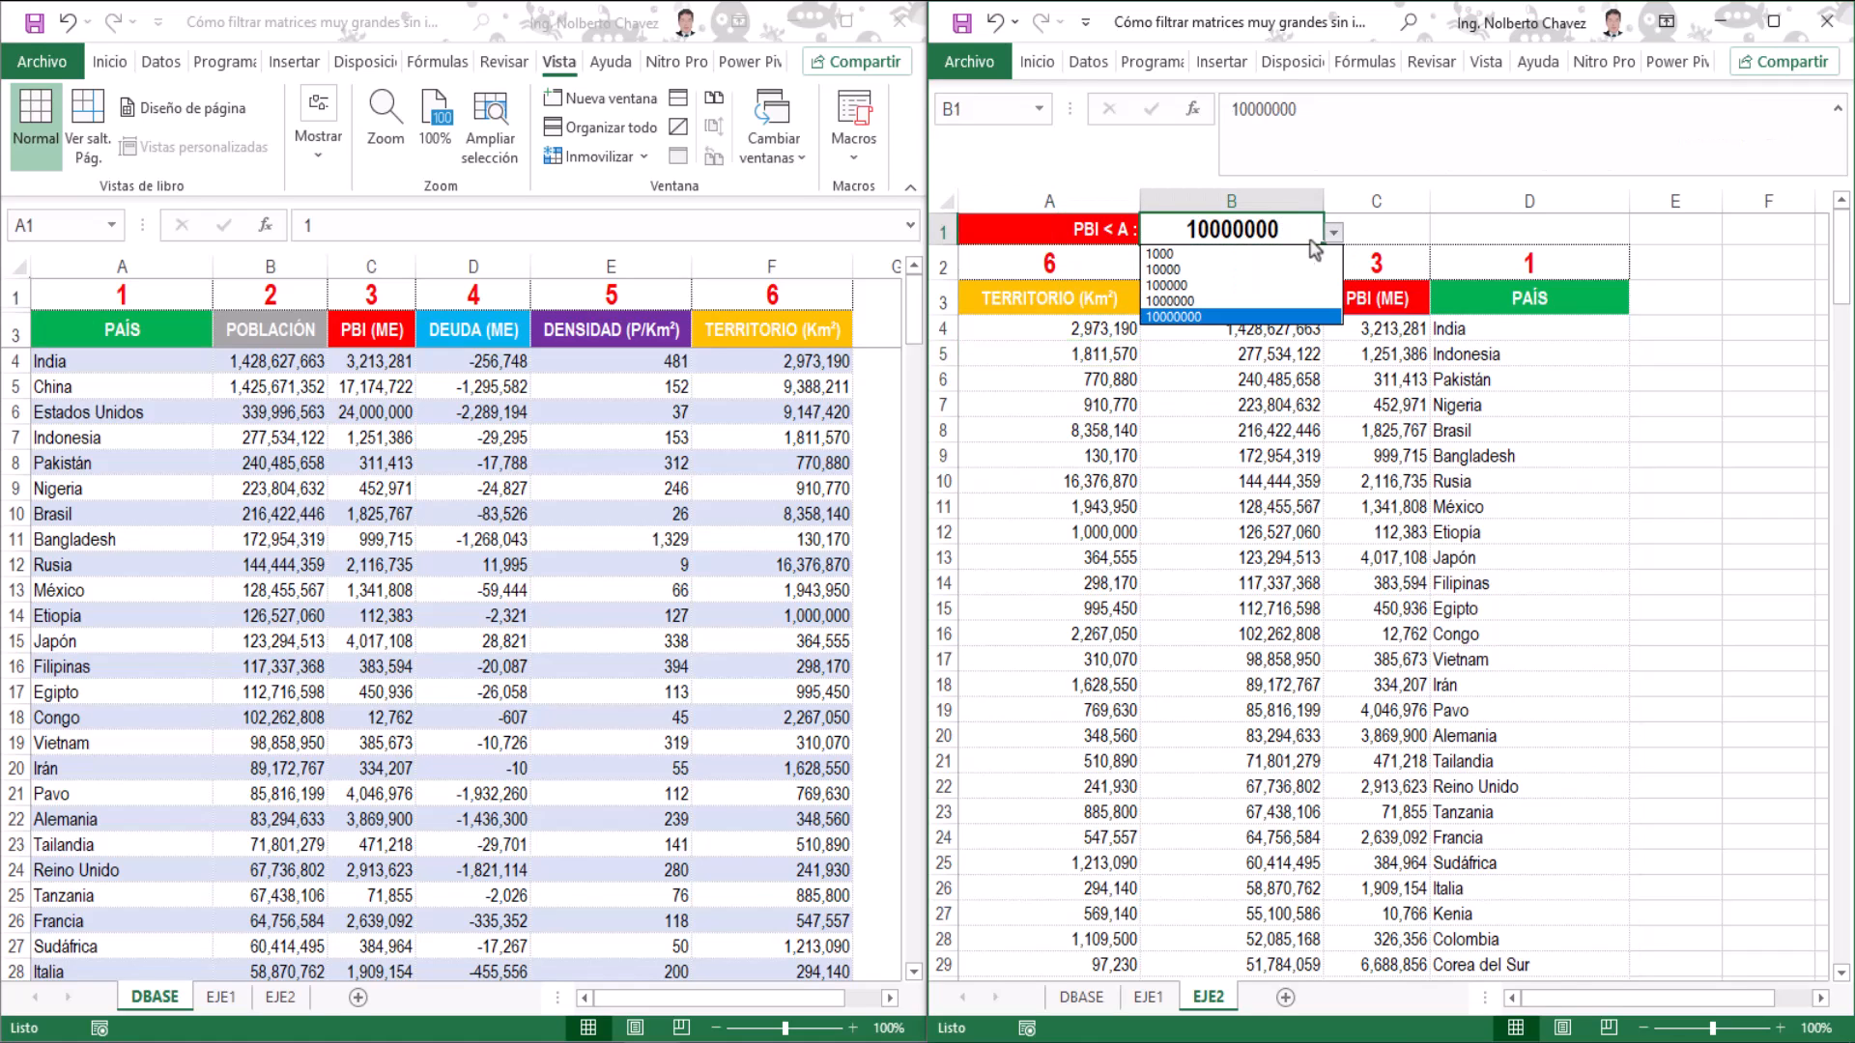
pyautogui.click(1258, 255)
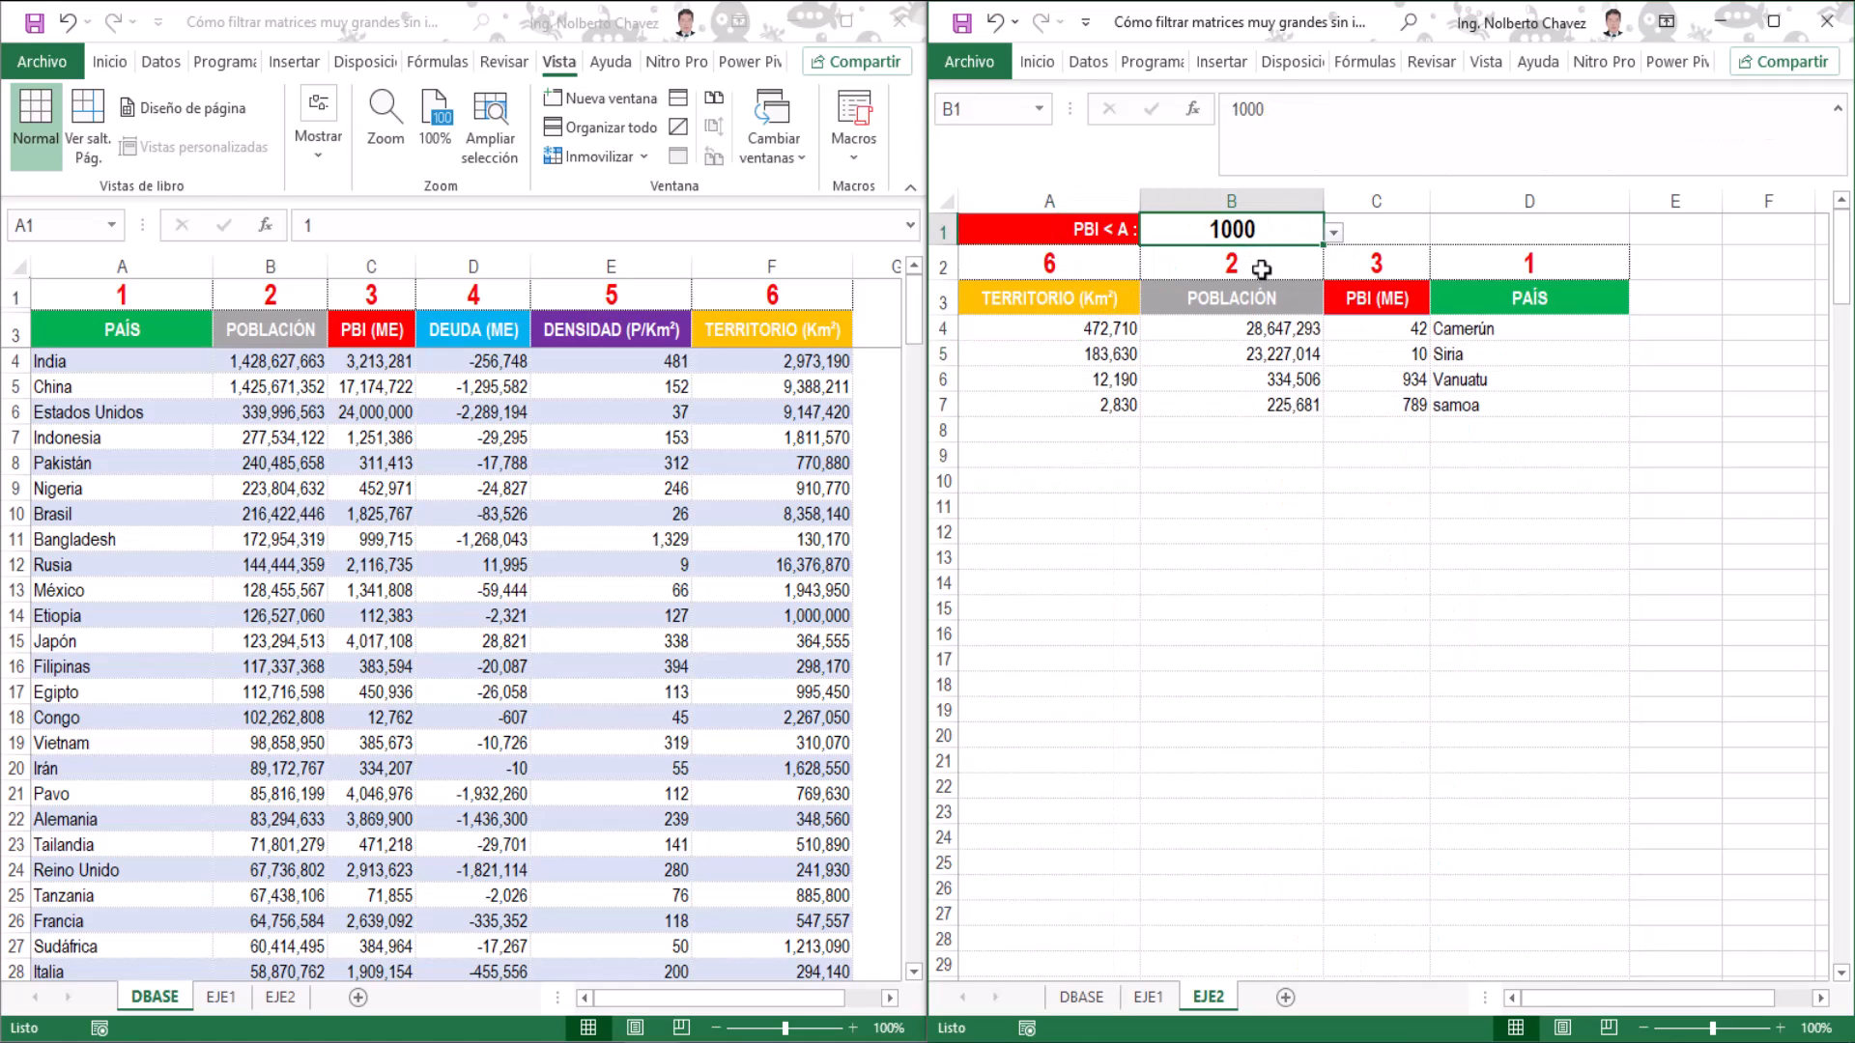
pyautogui.click(1334, 233)
pyautogui.click(1192, 271)
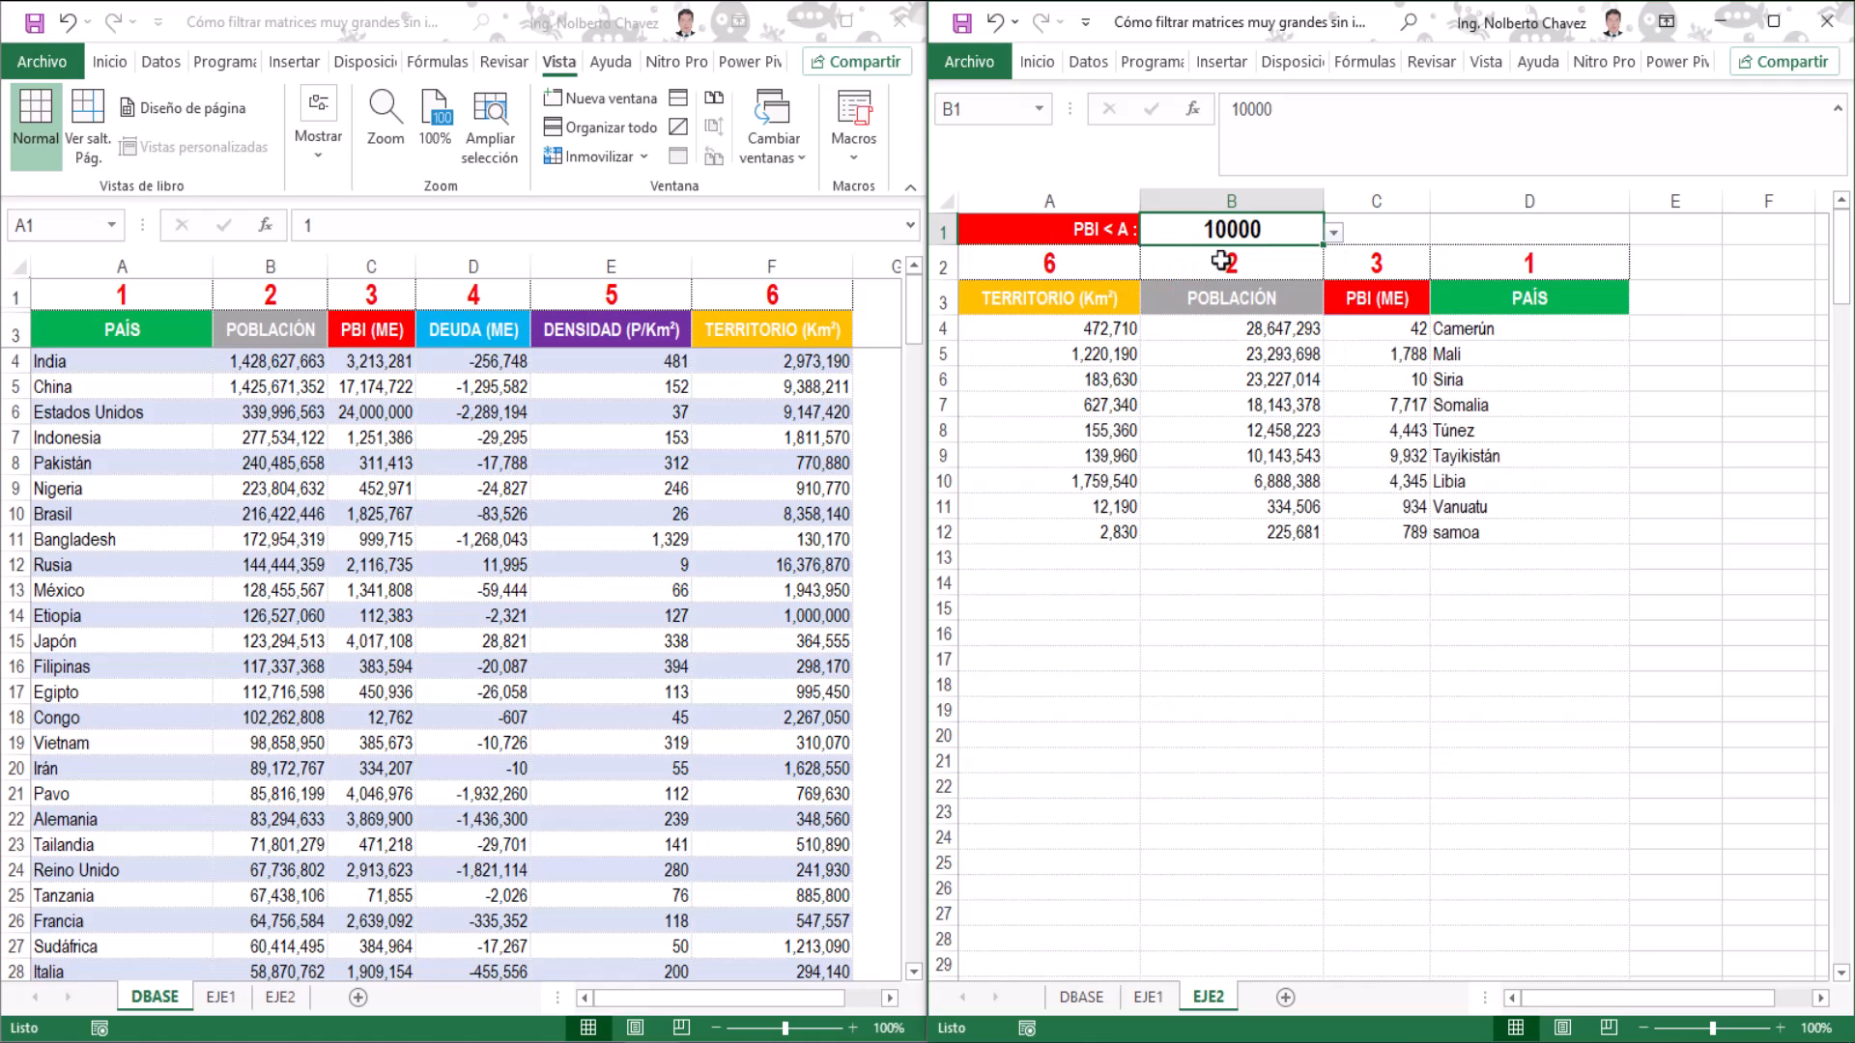
pyautogui.click(1333, 233)
pyautogui.click(1275, 297)
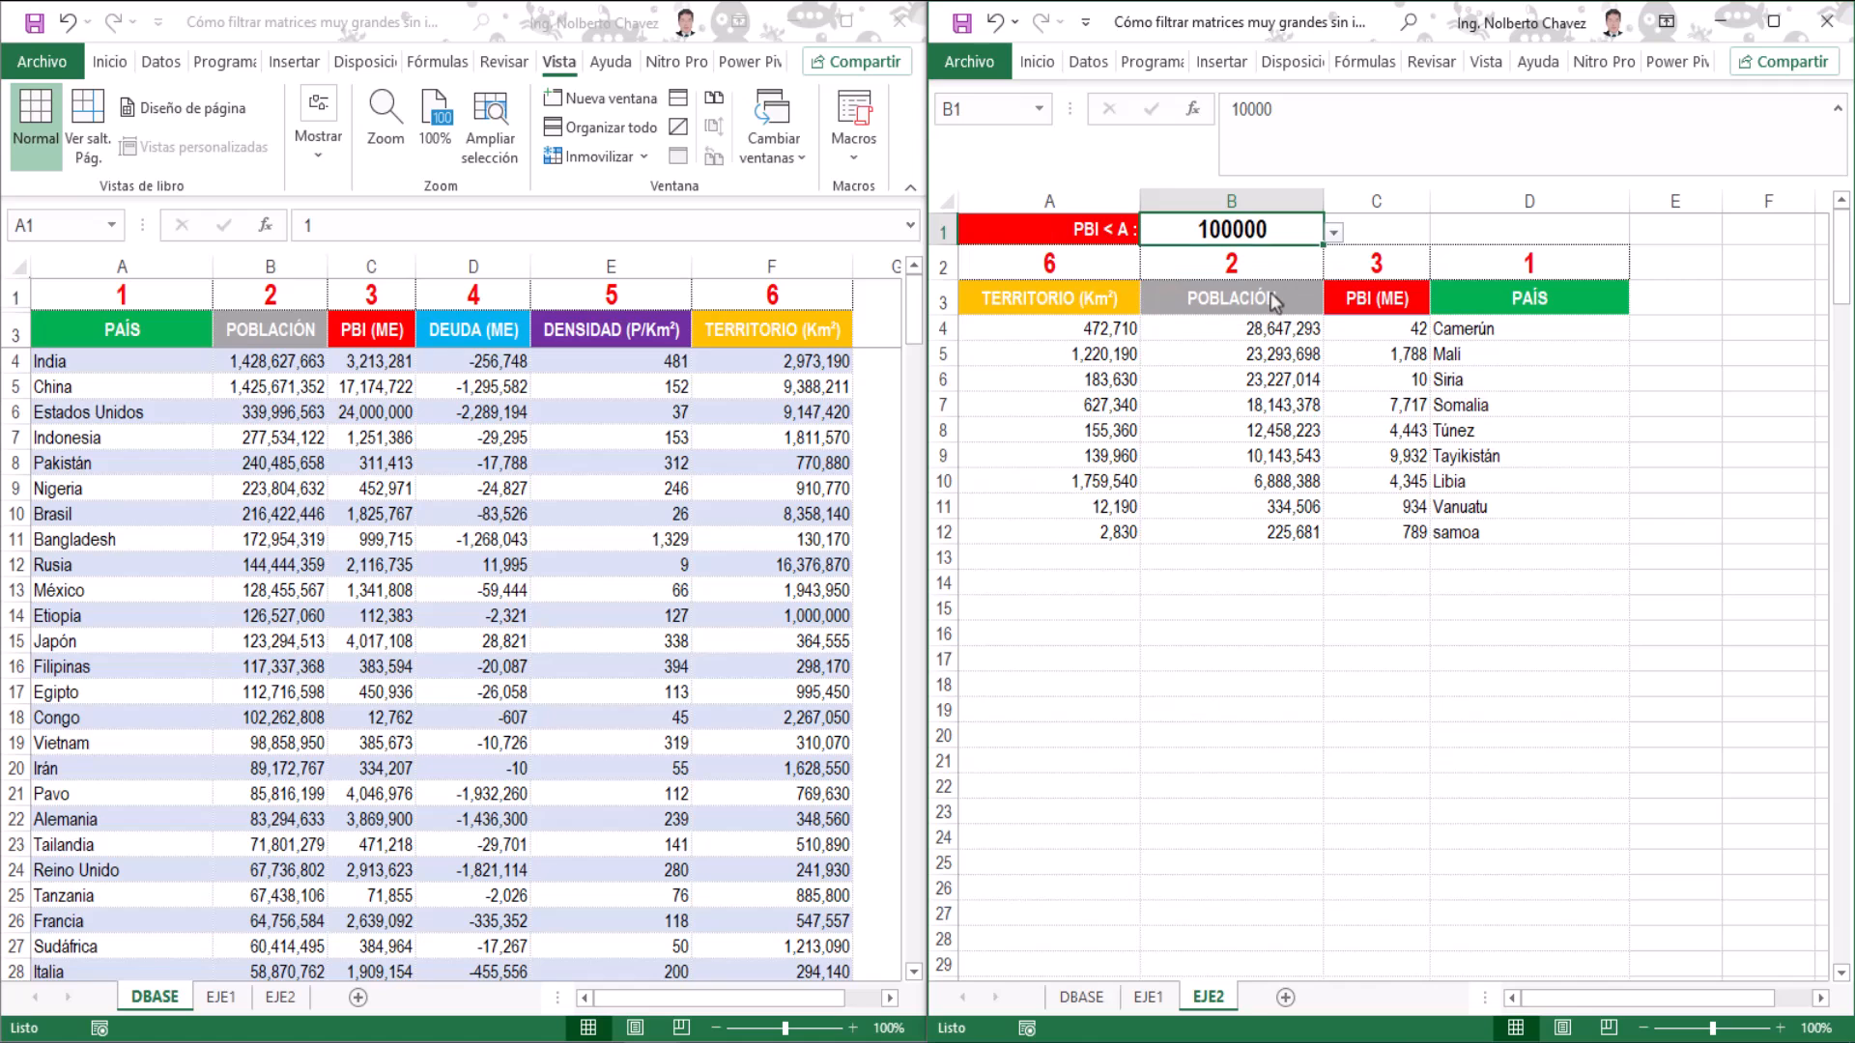
pyautogui.click(1334, 233)
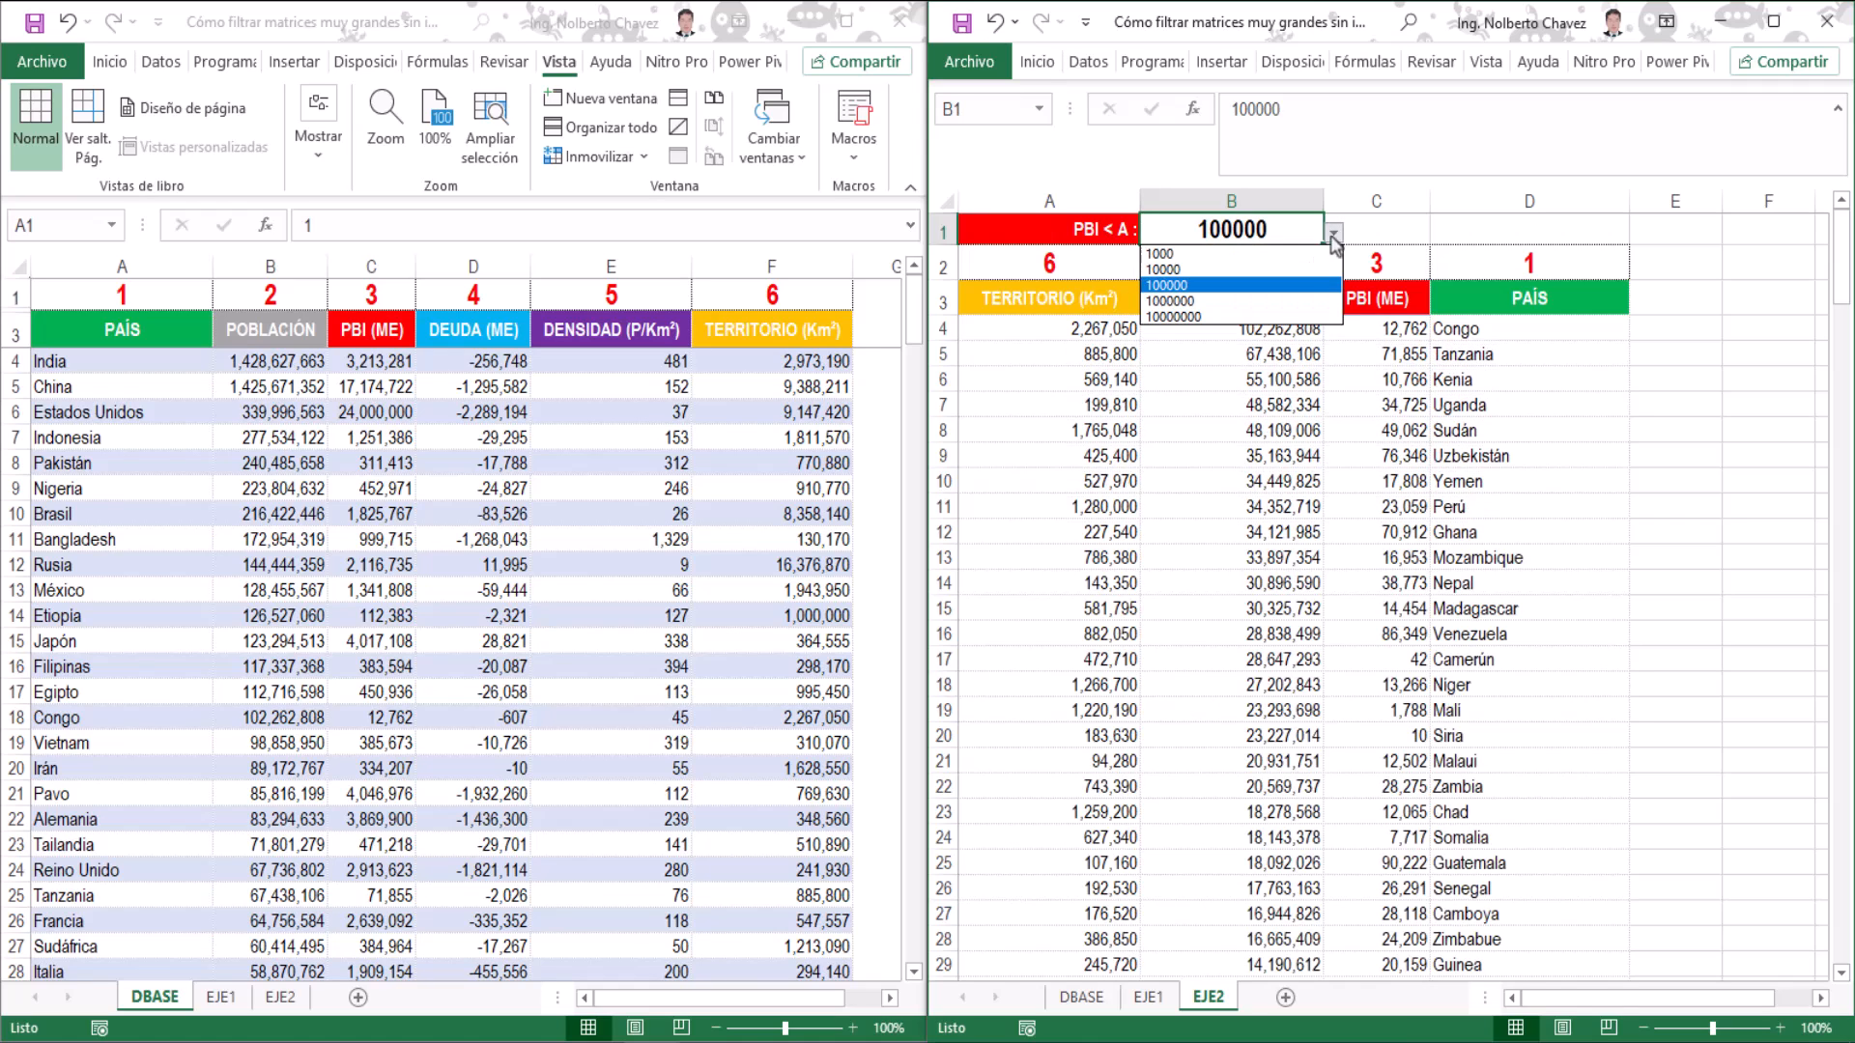
pyautogui.click(1239, 309)
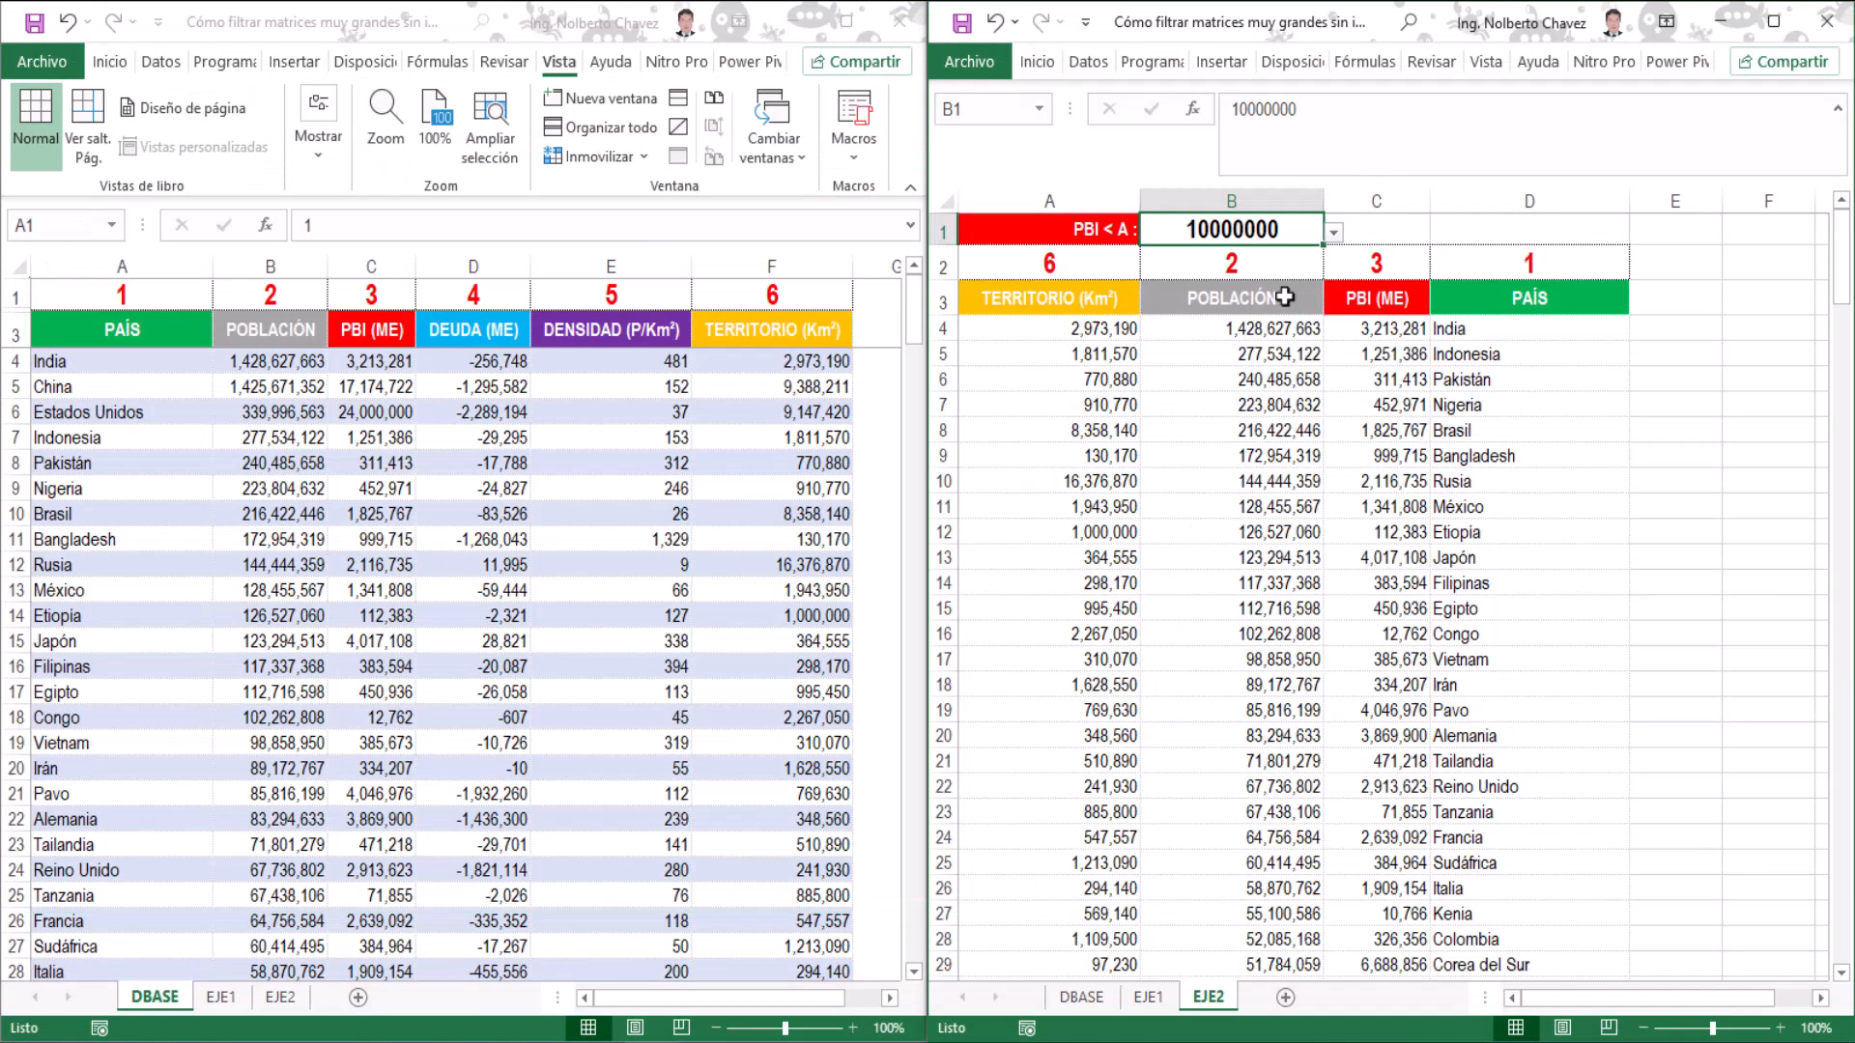
pyautogui.click(1334, 233)
pyautogui.click(1163, 255)
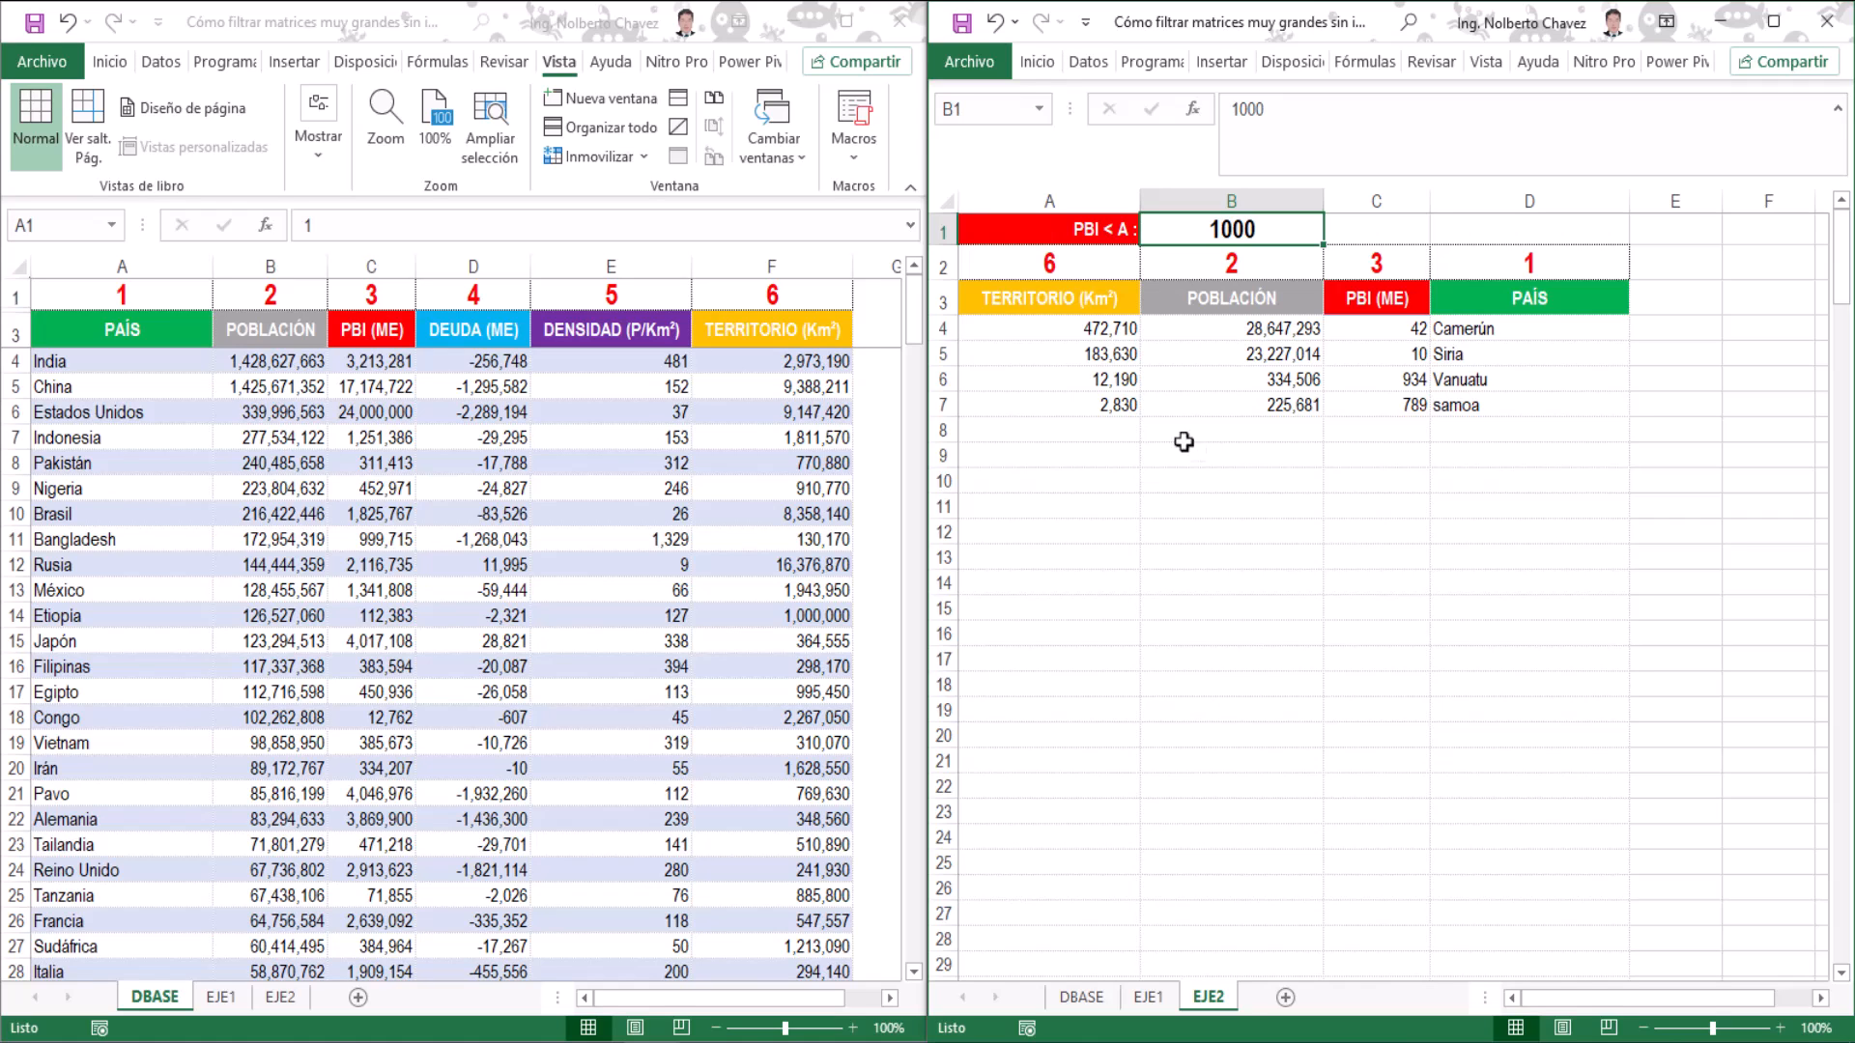
# Maximize the workbook window showing DBASE and look over the filtered tables on the EJE1 and EJE2 sheets.
pyautogui.click(846, 36)
pyautogui.click(846, 29)
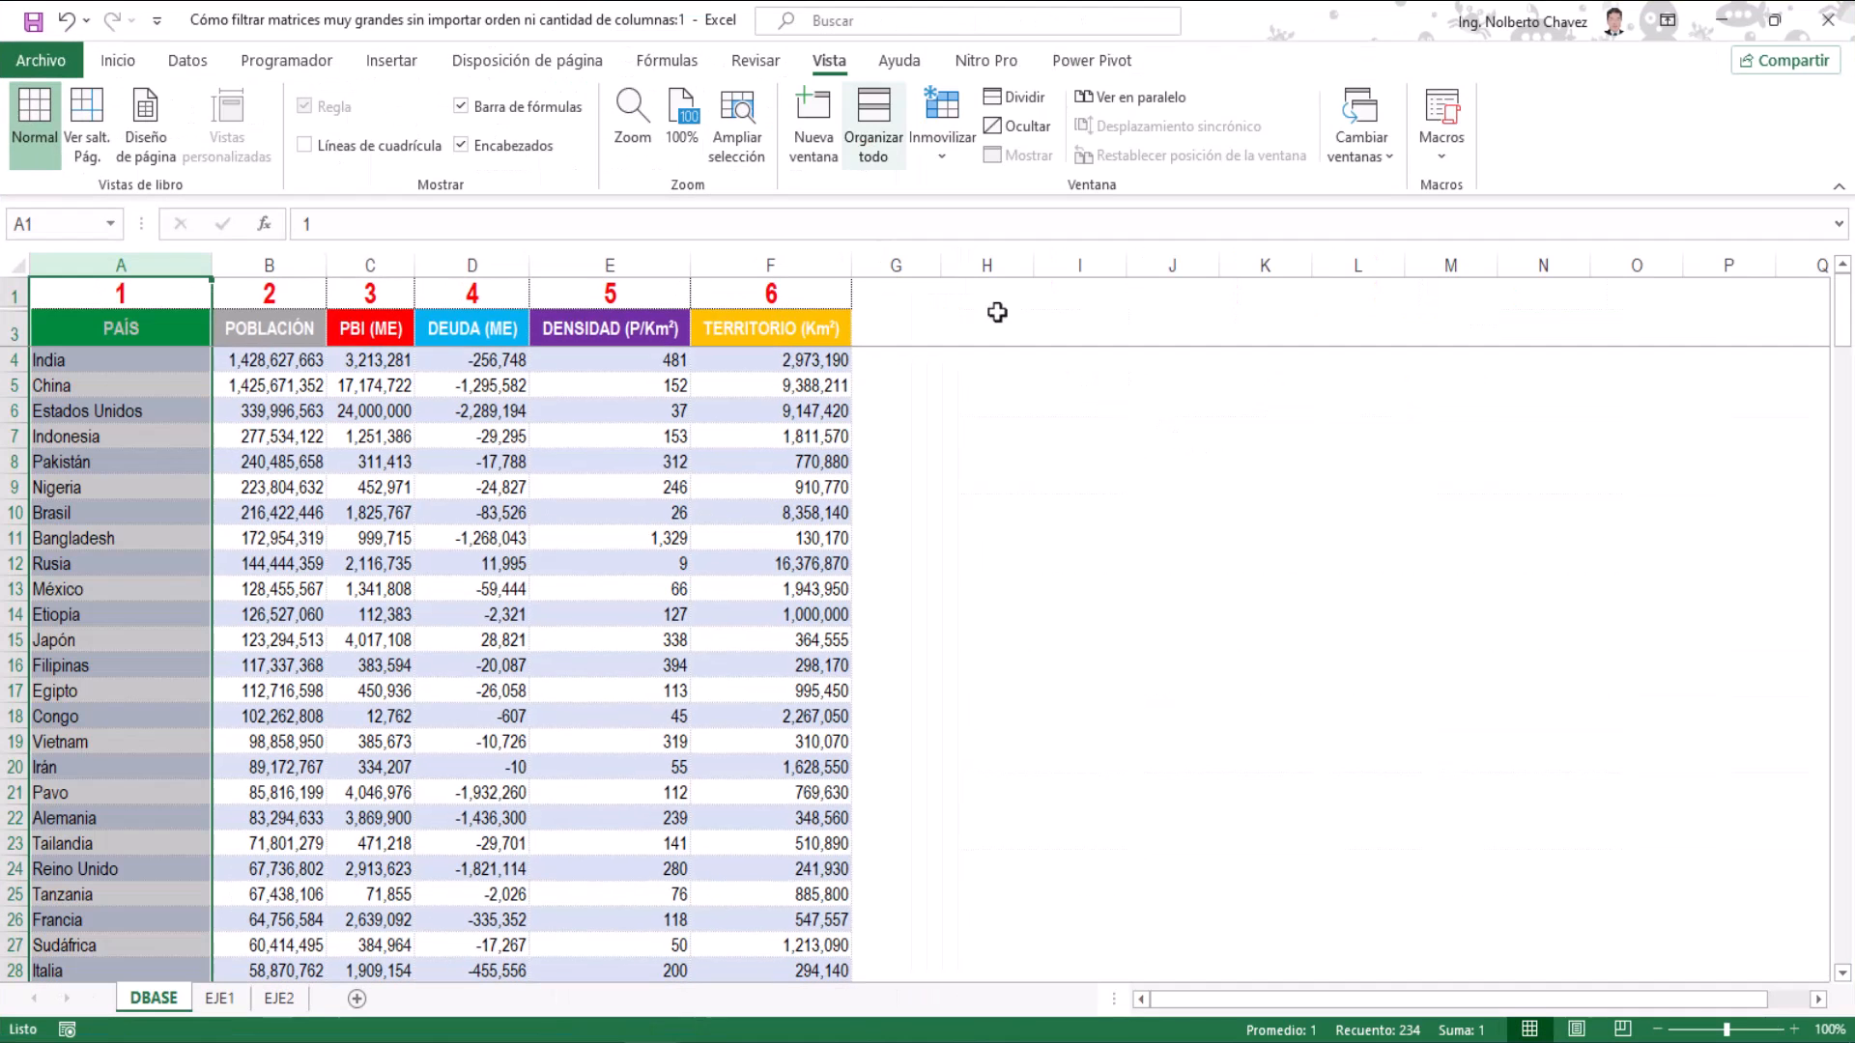
pyautogui.click(587, 546)
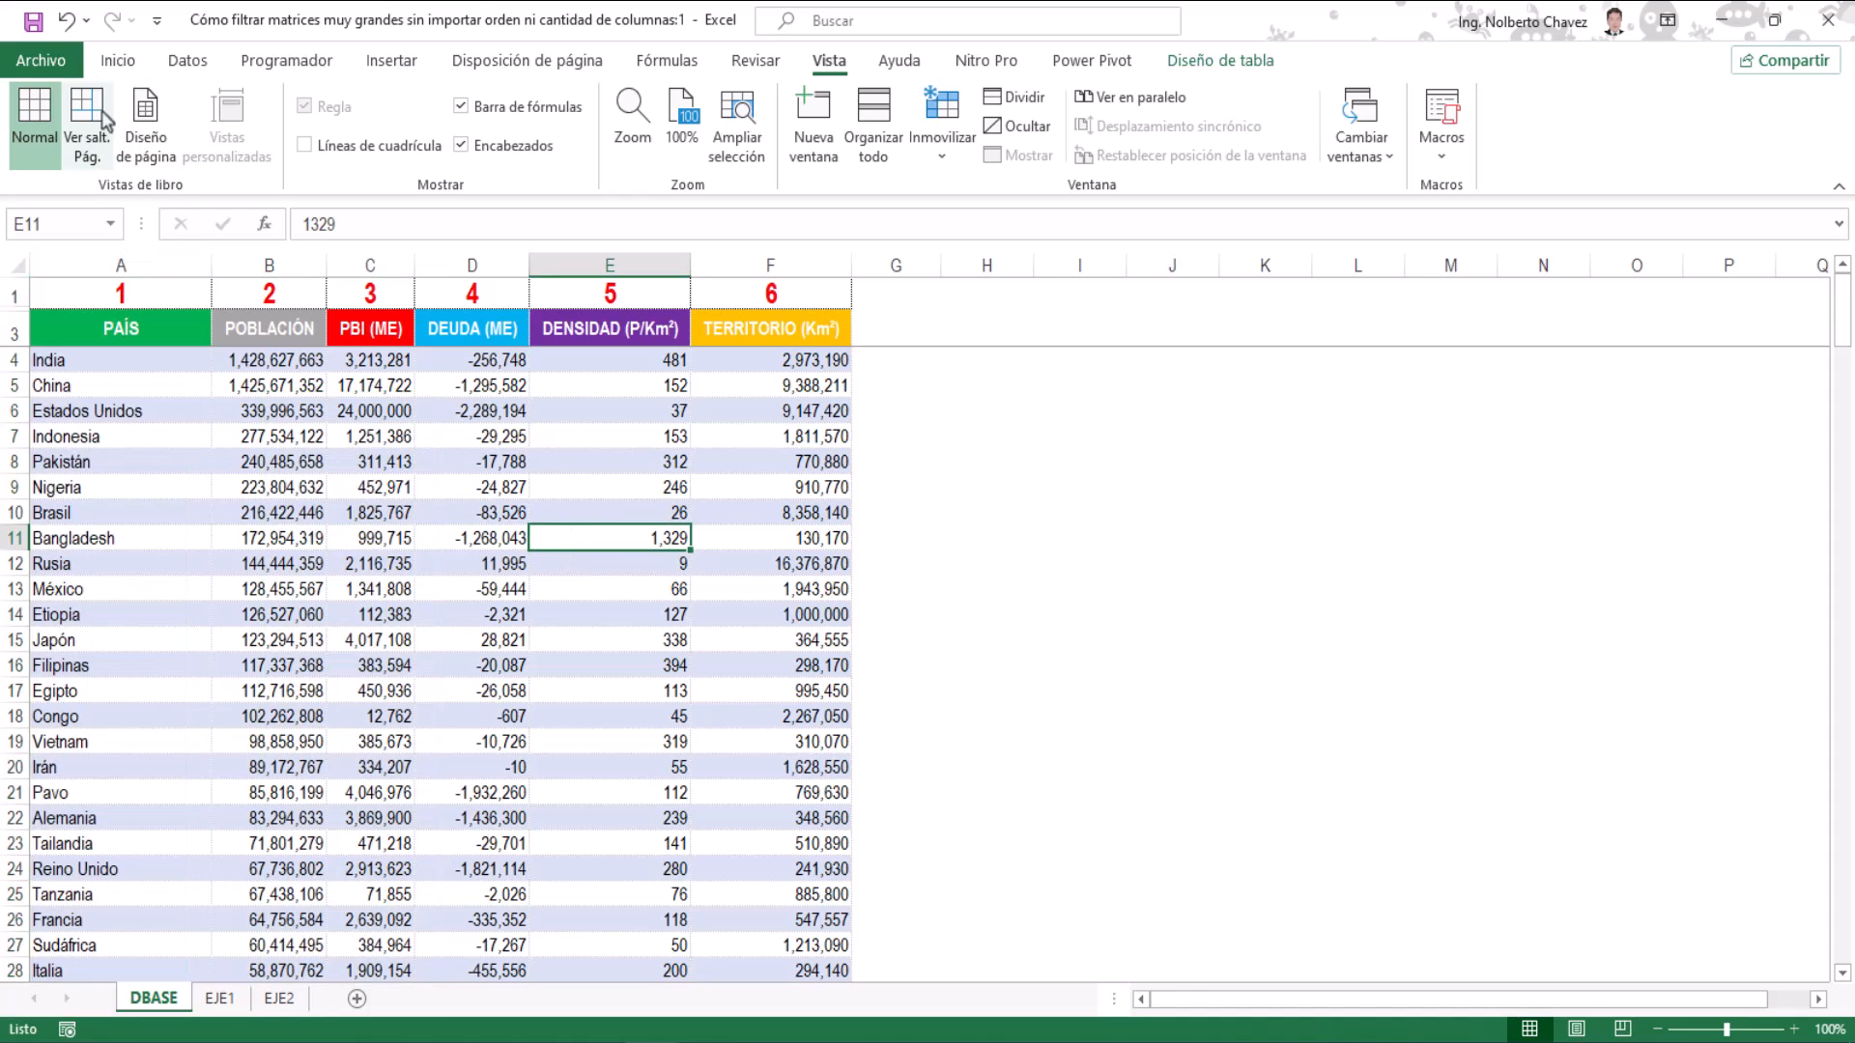
pyautogui.click(115, 63)
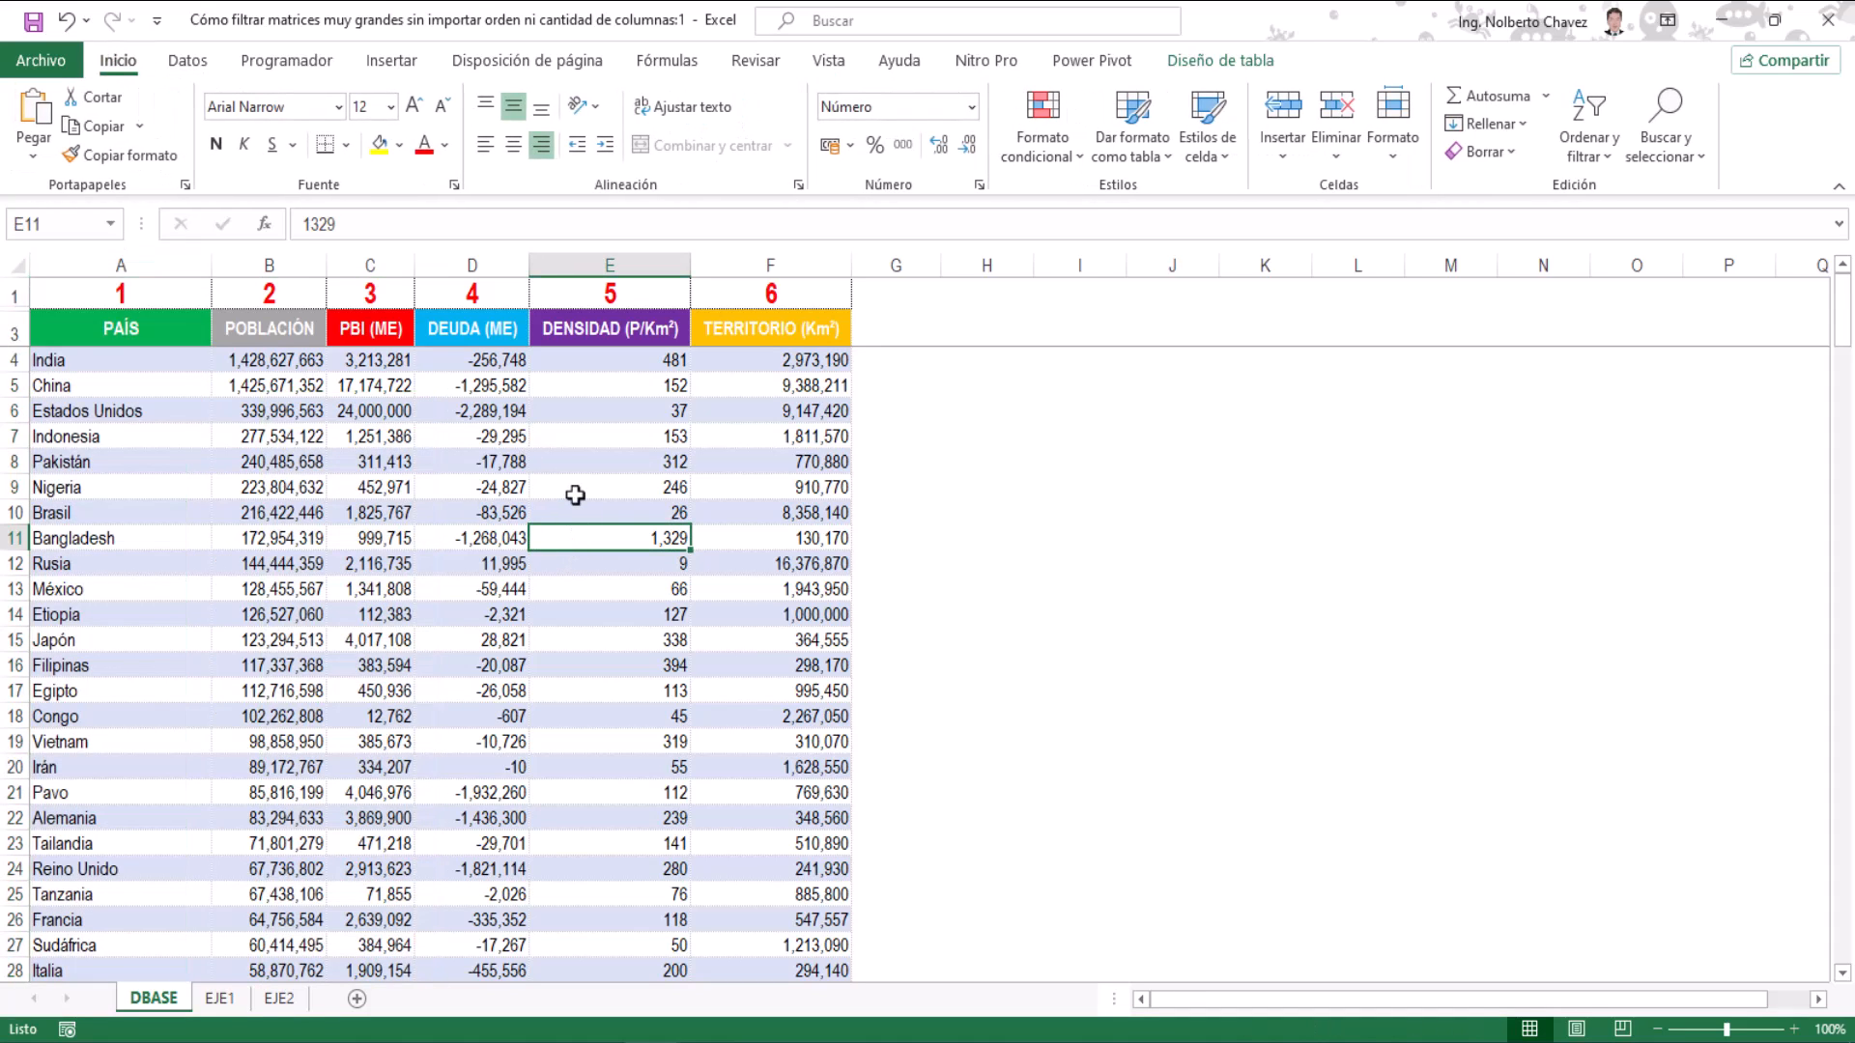
pyautogui.click(223, 1001)
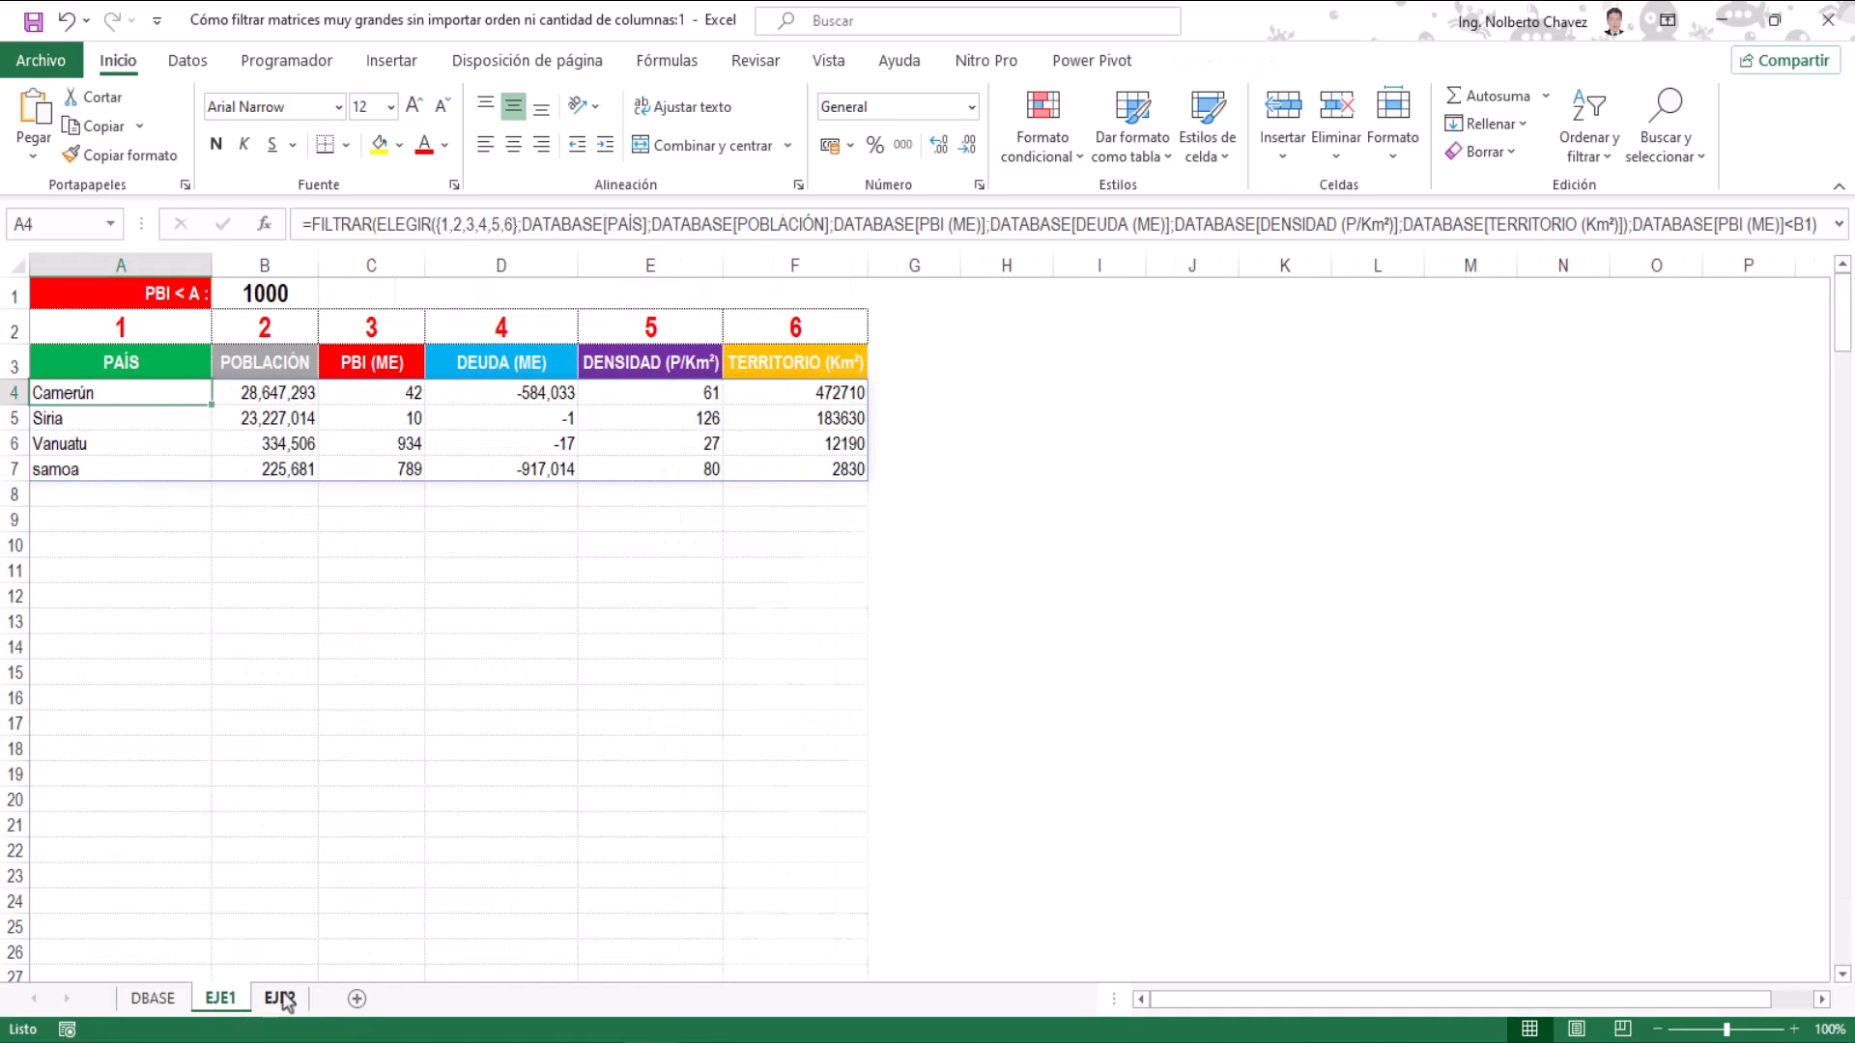
pyautogui.click(280, 998)
pyautogui.click(648, 577)
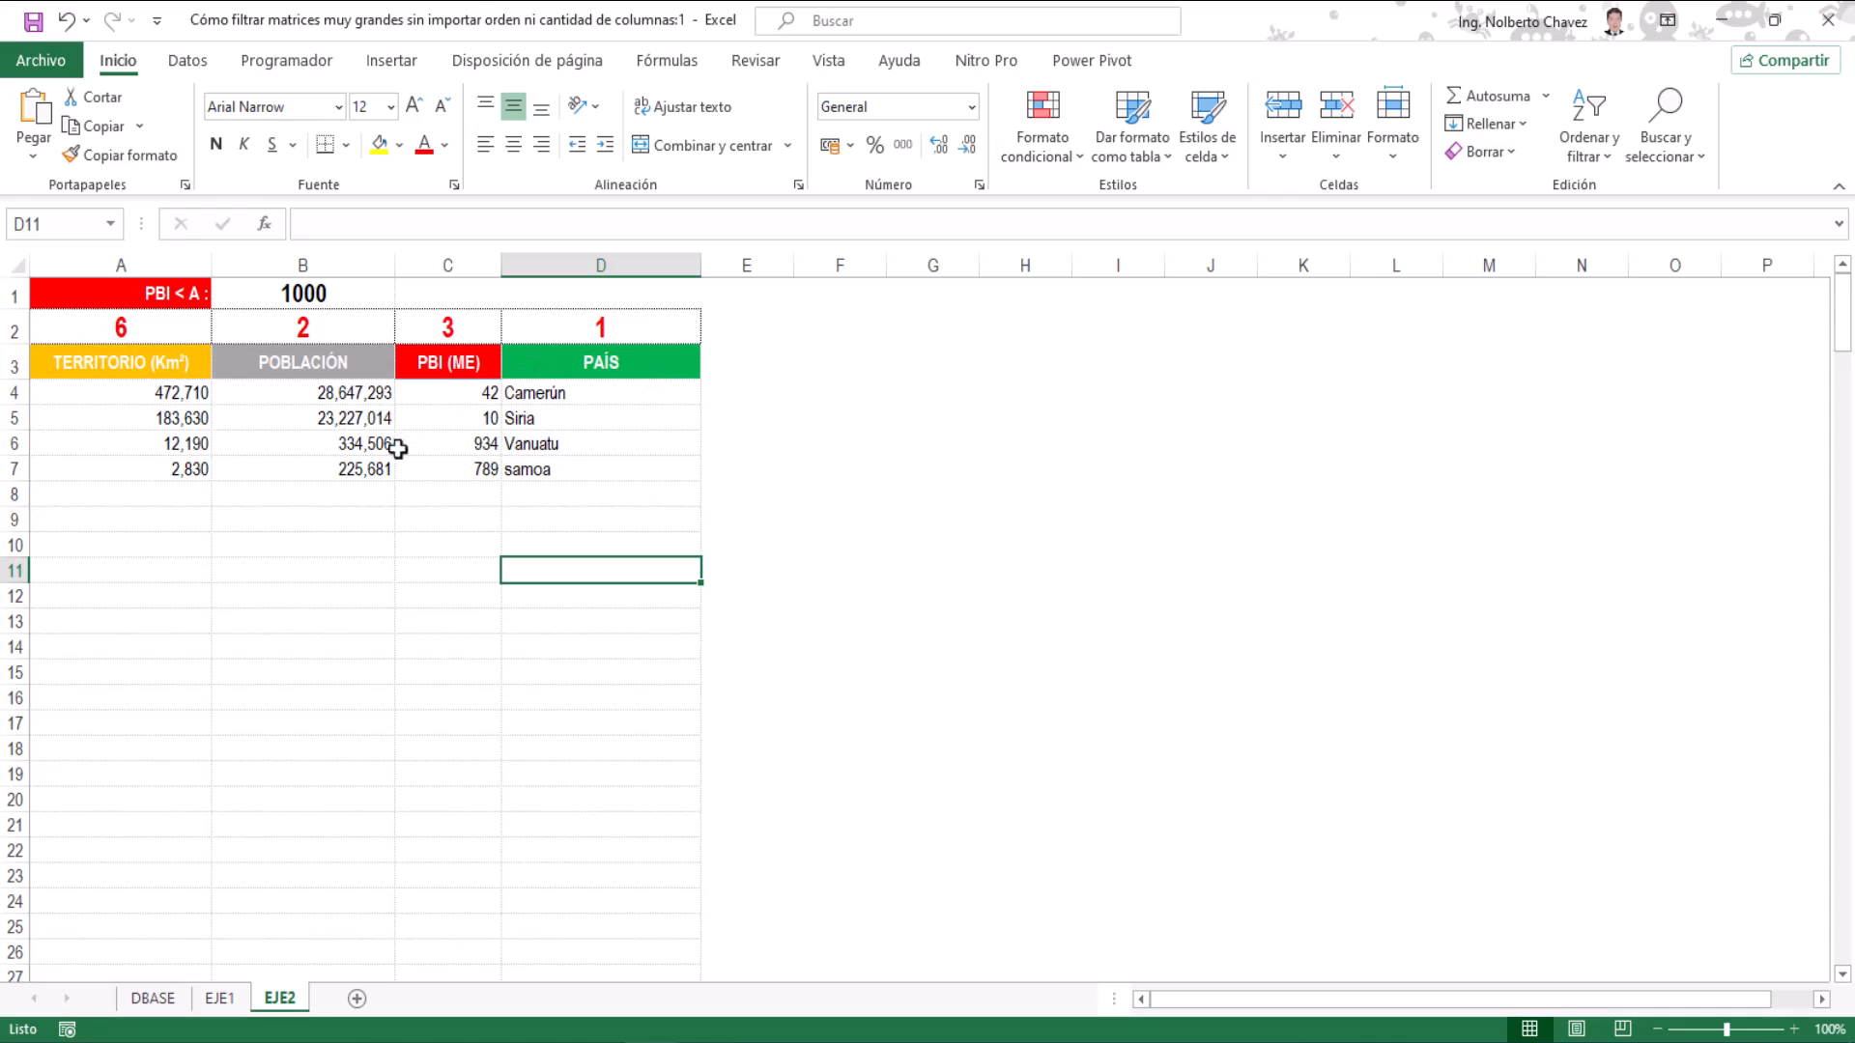
# Try a PBI limit of 100000 in B1 of EJE2, set it to 10000, and return to the DBASE sheet.
pyautogui.click(377, 292)
pyautogui.click(404, 298)
pyautogui.click(300, 349)
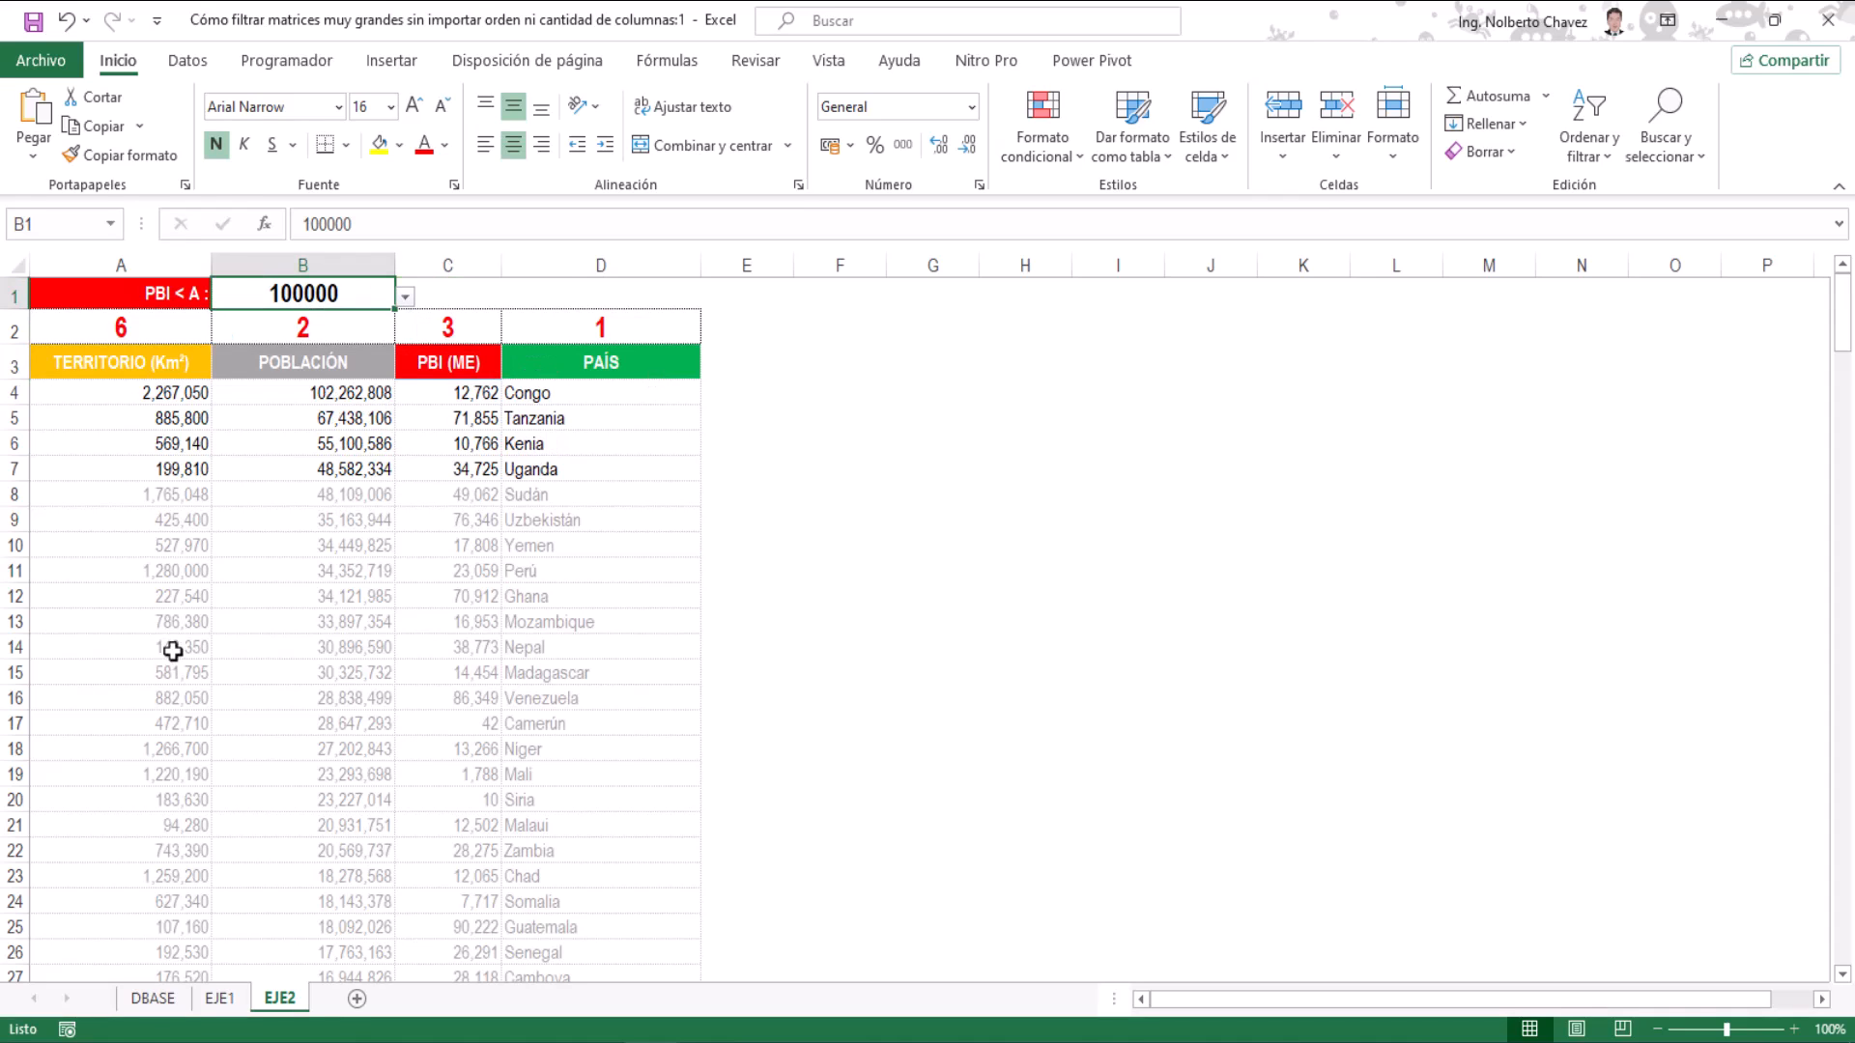
pyautogui.click(404, 298)
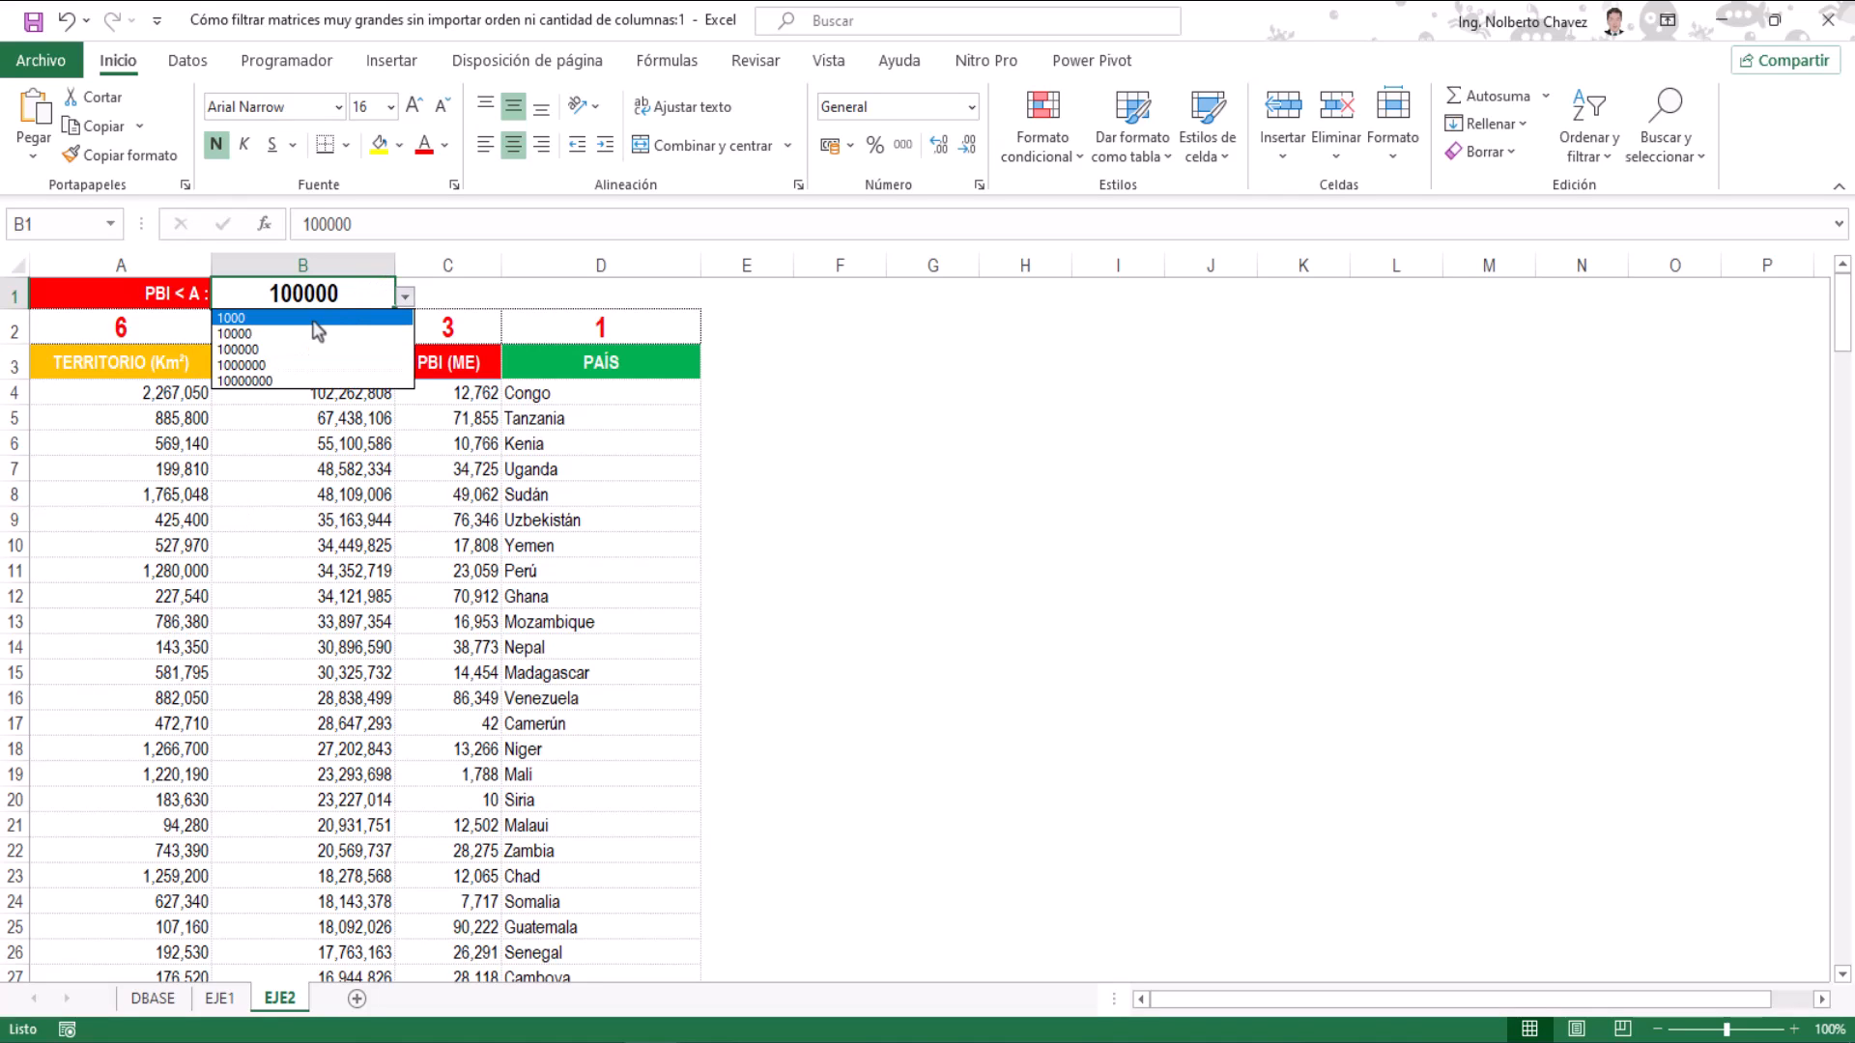
pyautogui.click(290, 336)
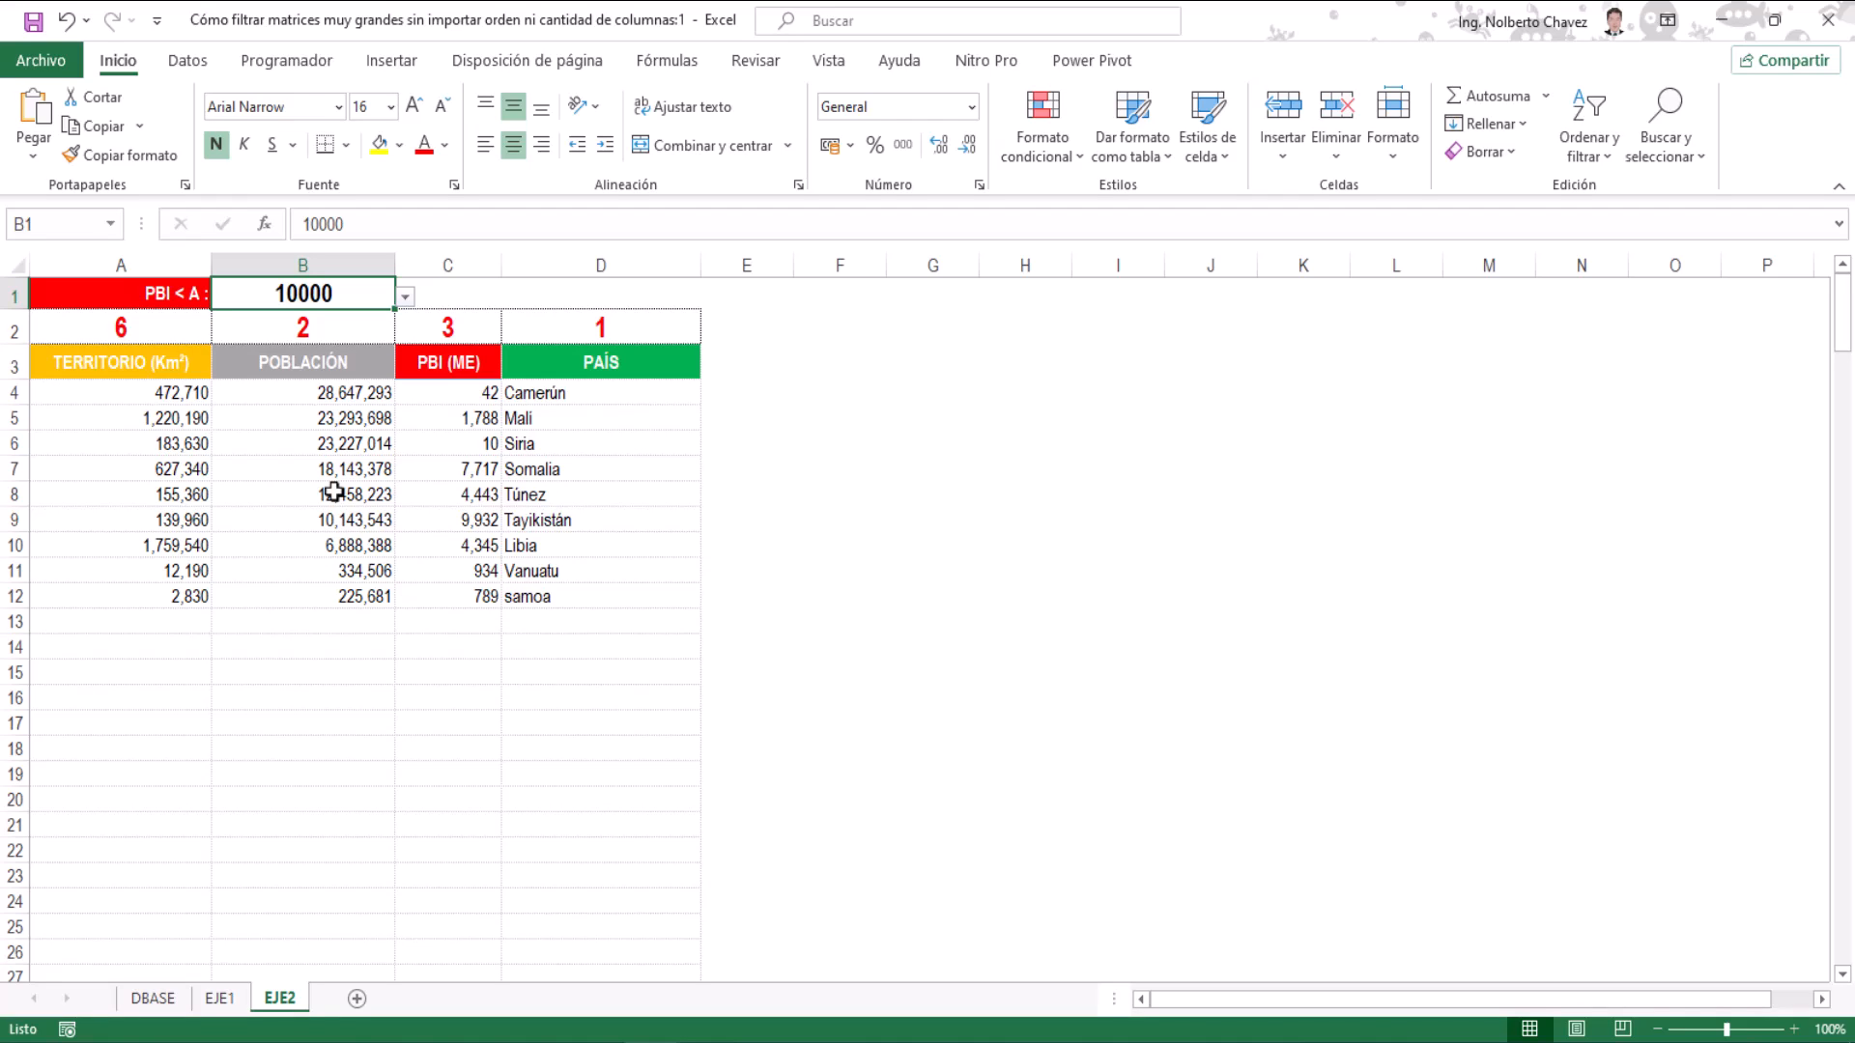
pyautogui.click(153, 999)
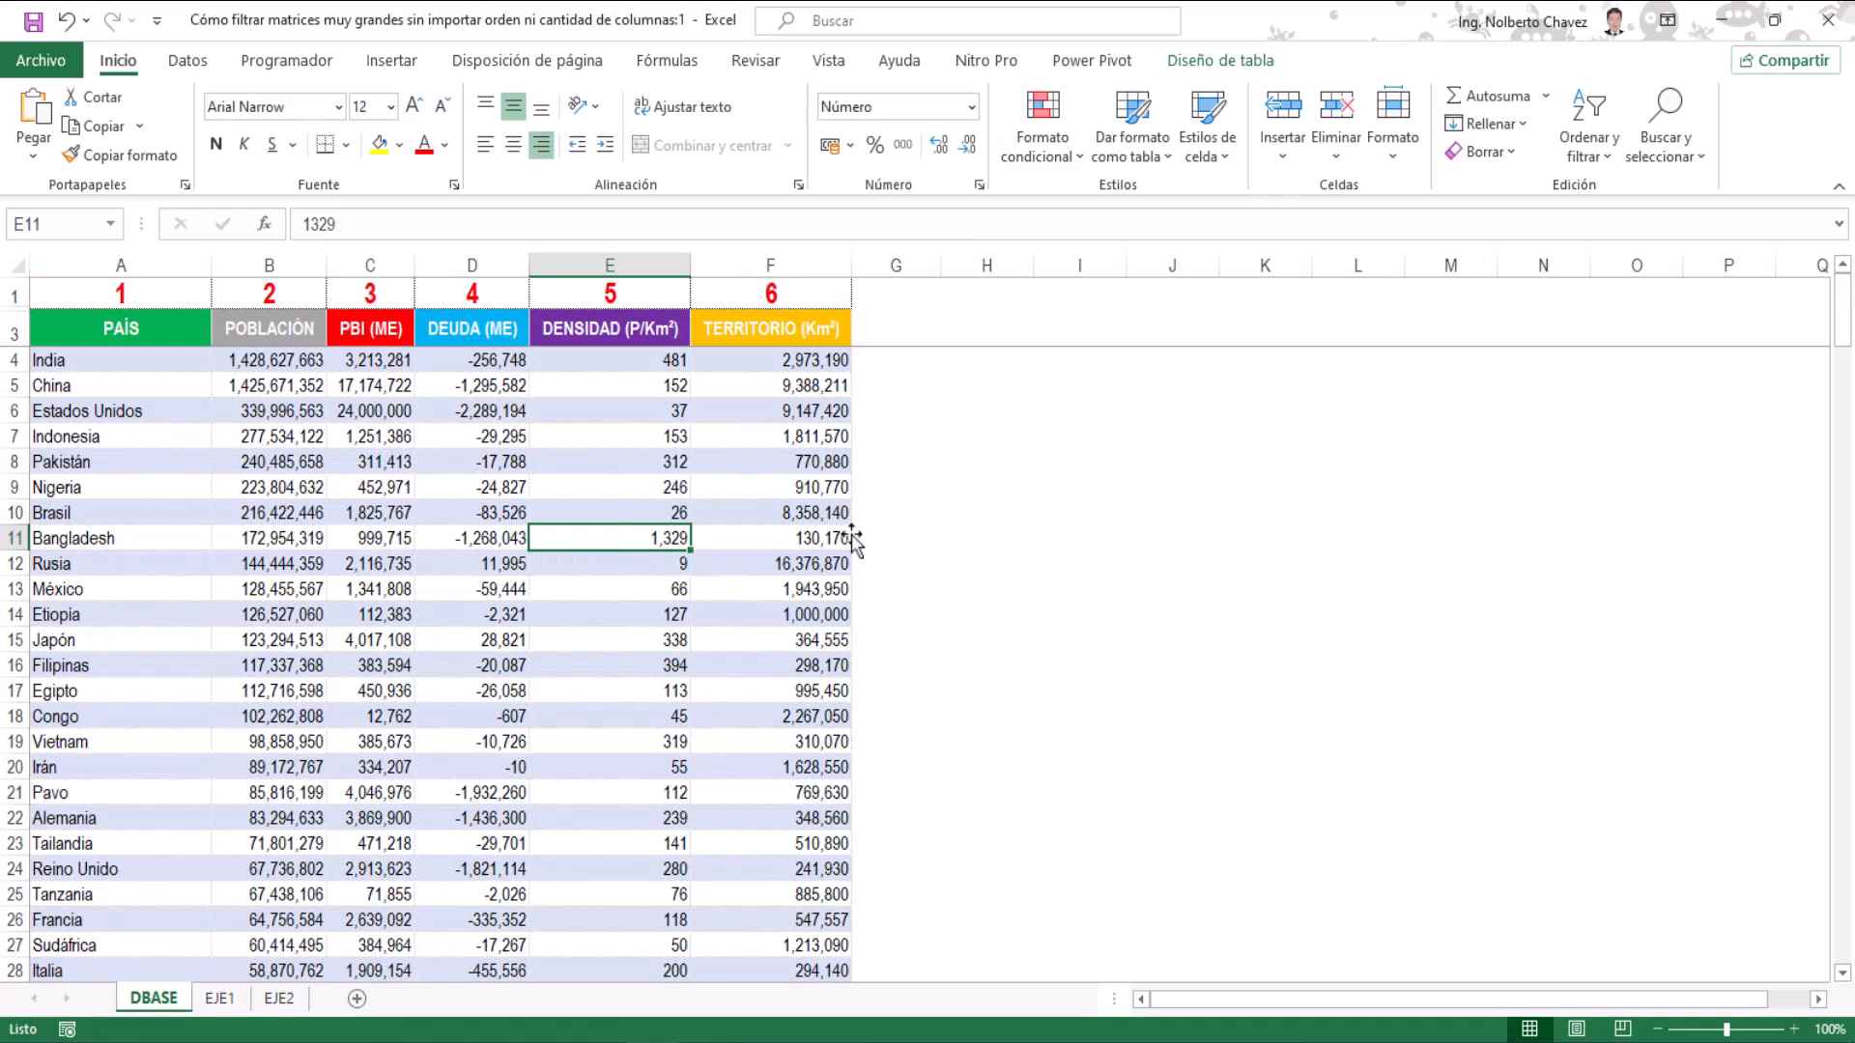